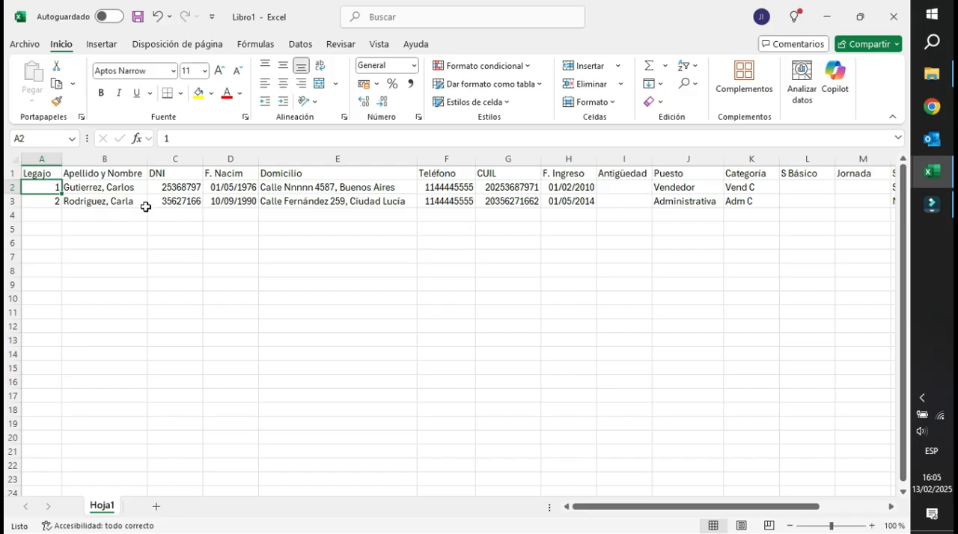
Examine the Legajo and Apellido y Nombre columns for both employee records.
click(261, 173)
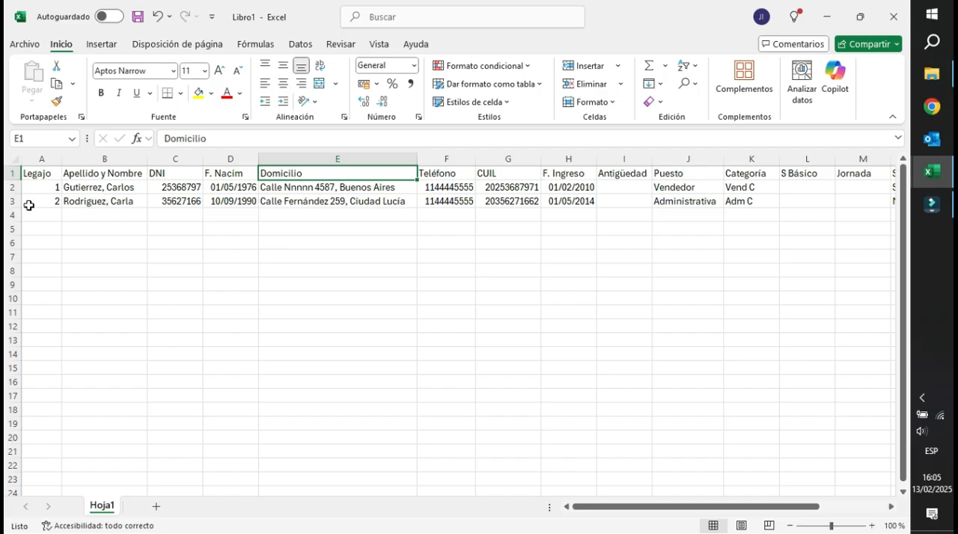
click(39, 172)
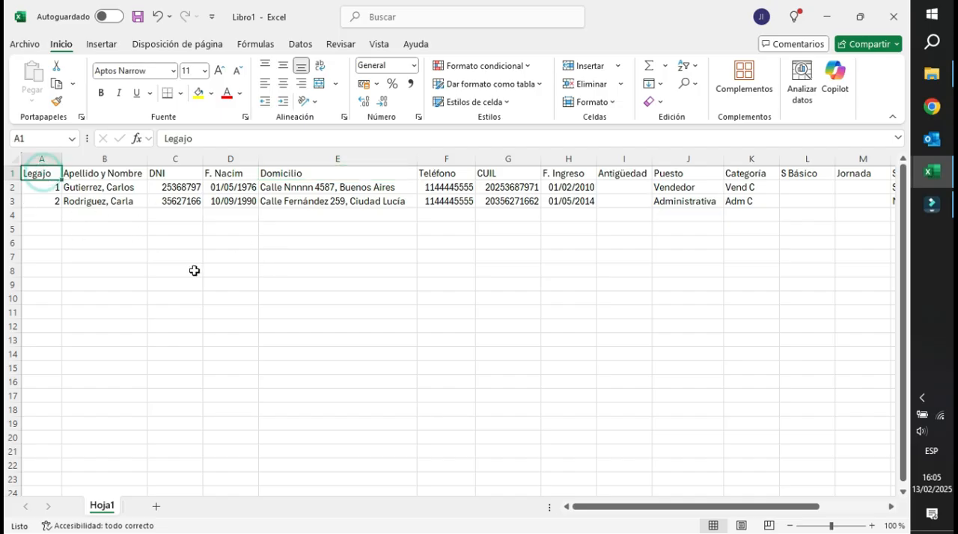
key(Tab)
key(Return)
key(Return)
key(Up)
key(Down)
key(Up)
key(Right)
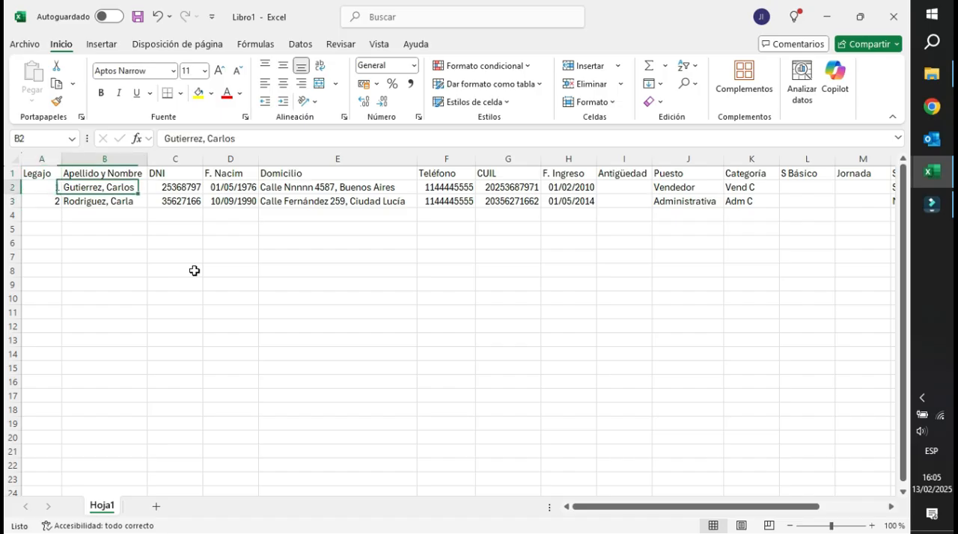
key(Down)
key(Left)
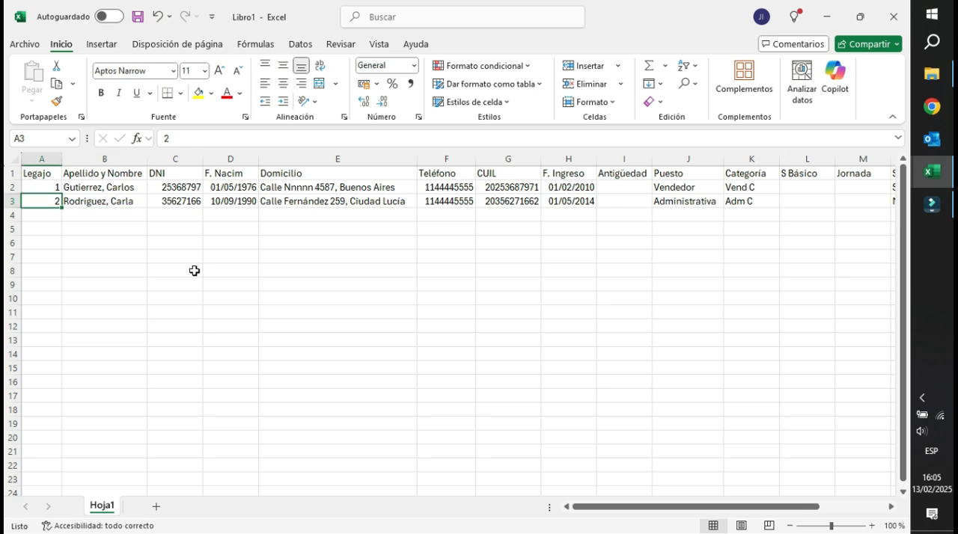
key(Up)
key(Right)
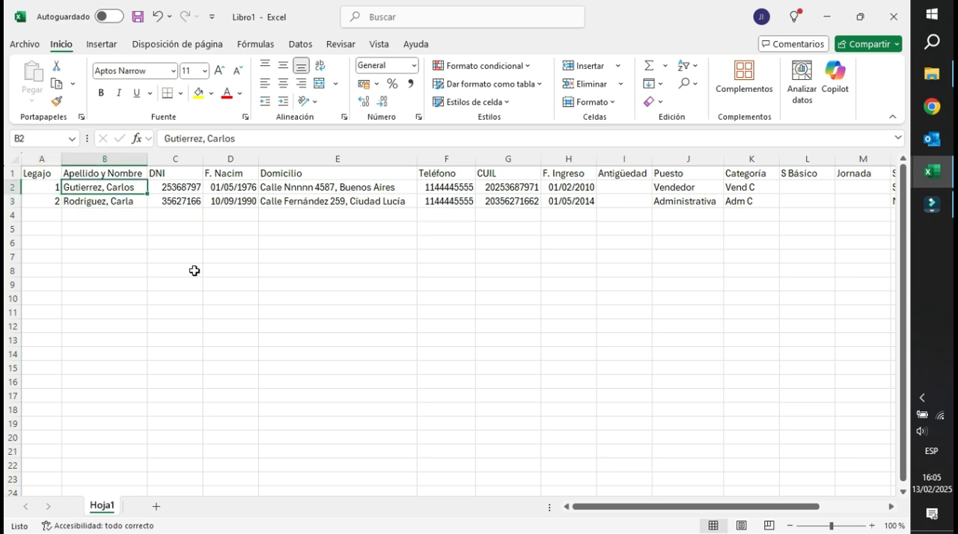
key(Down)
key(Up)
key(Right)
key(Left)
key(Up)
Review the employee list's fields from DNI through F. Ingreso, including Teléfono and CUIL.
key(Right)
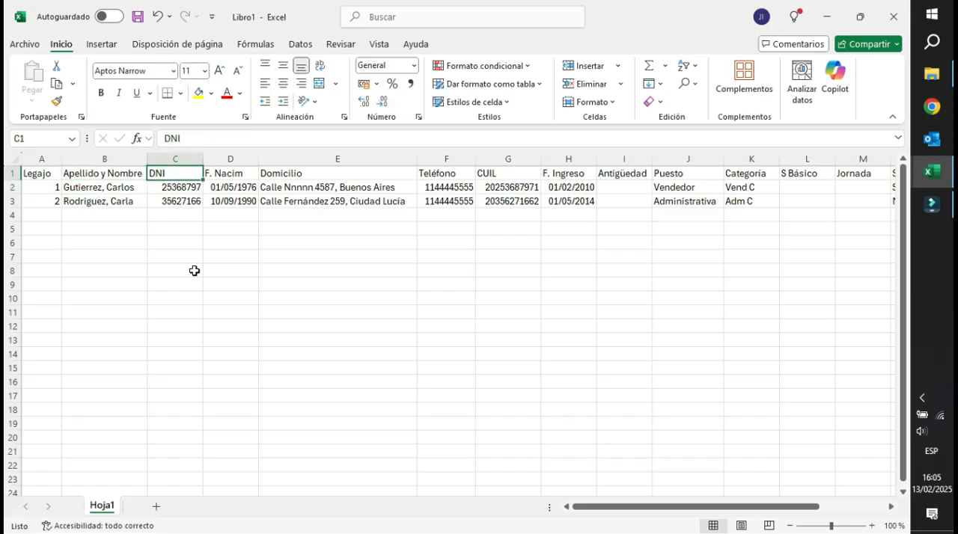
key(Right)
key(Right)
key(Right)
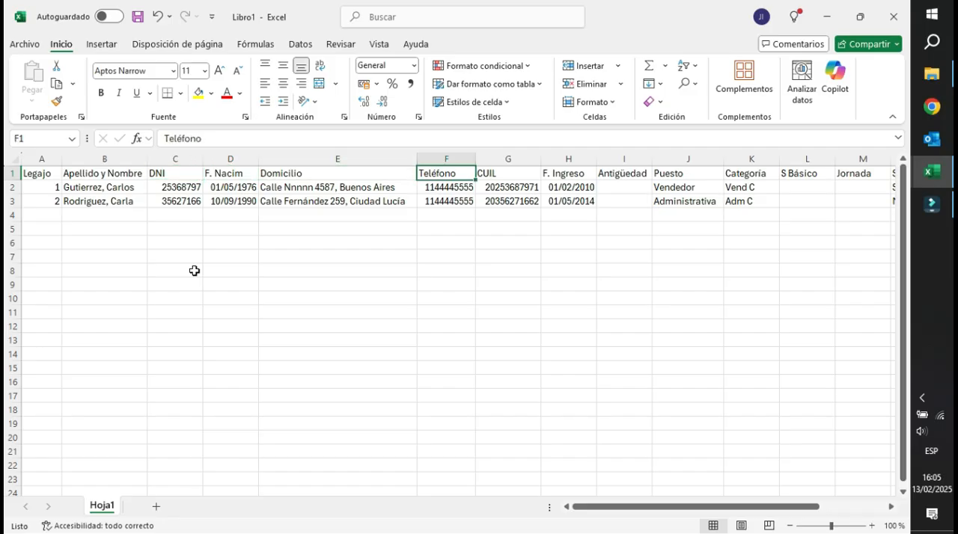
key(Right)
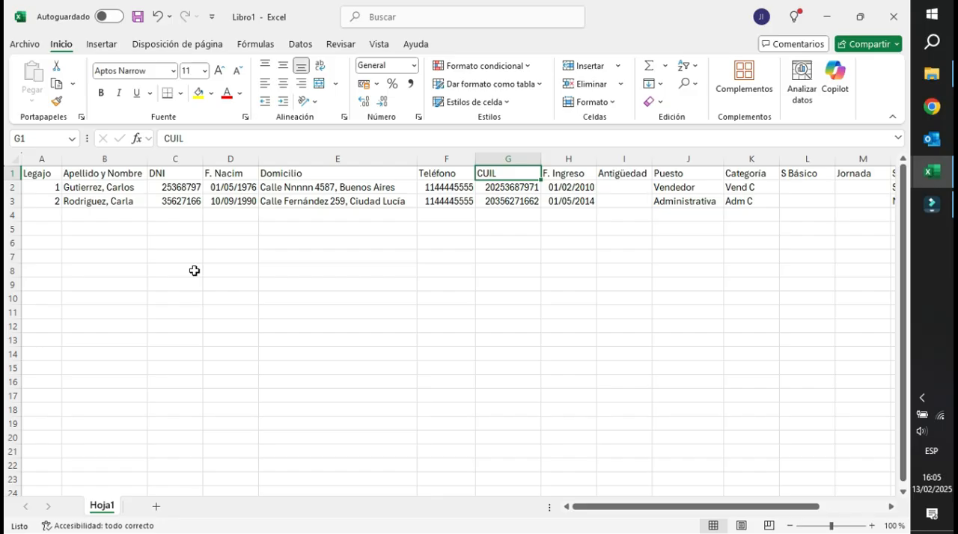
key(Down)
key(Up)
key(Right)
Examine the Antigüedad, Puesto and Categoría columns of the employee list.
key(Right)
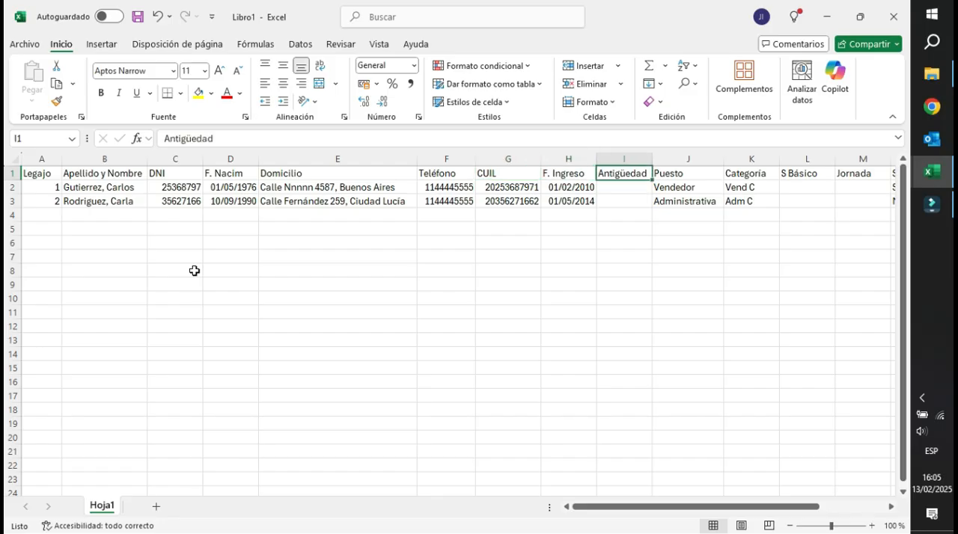
key(Down)
key(Down)
key(Down)
key(Up)
key(Up)
key(Up)
key(Down)
key(Up)
key(Right)
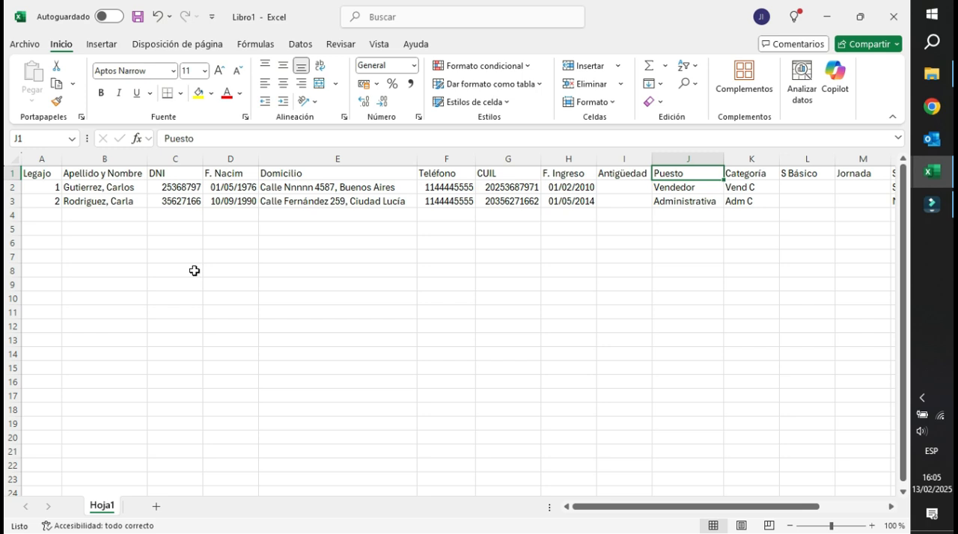
key(Right)
key(Down)
key(Up)
key(Down)
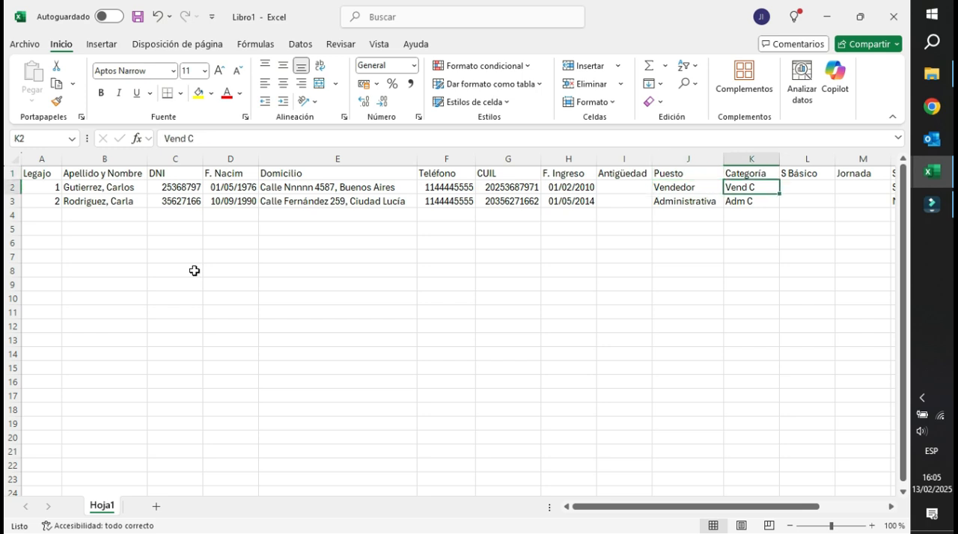
Enter the Jornada values in column M: 1 for the first employee and 0,5 for the second.
key(Right)
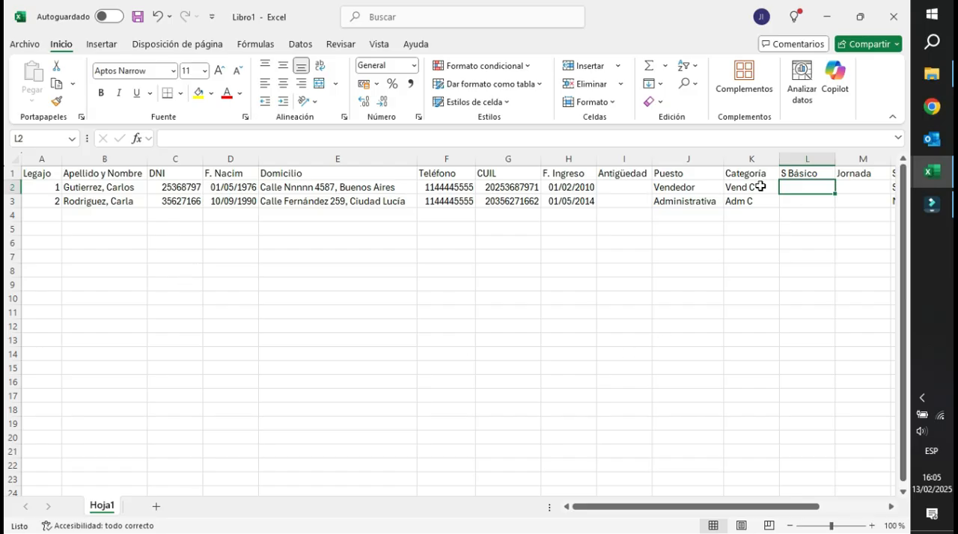
key(Right)
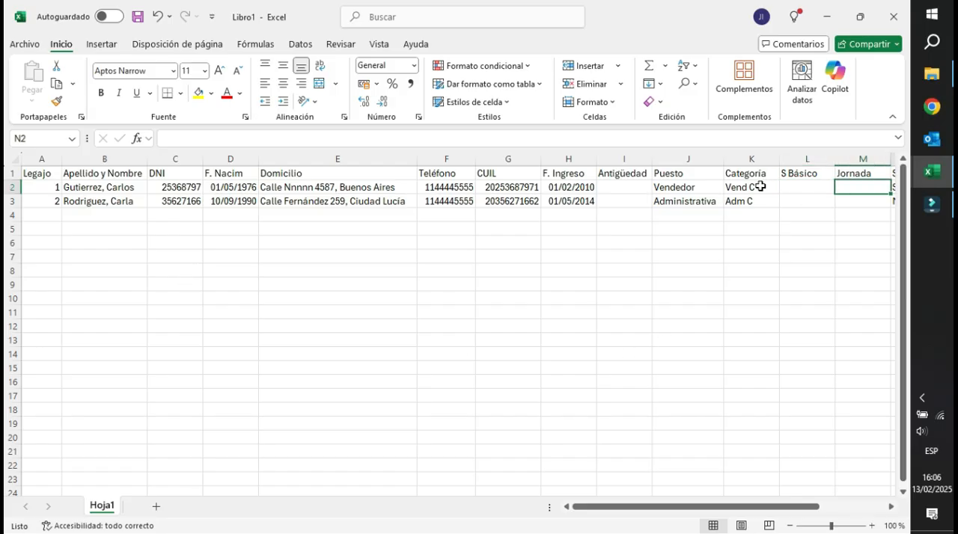
scroll(760, 187, right, 2)
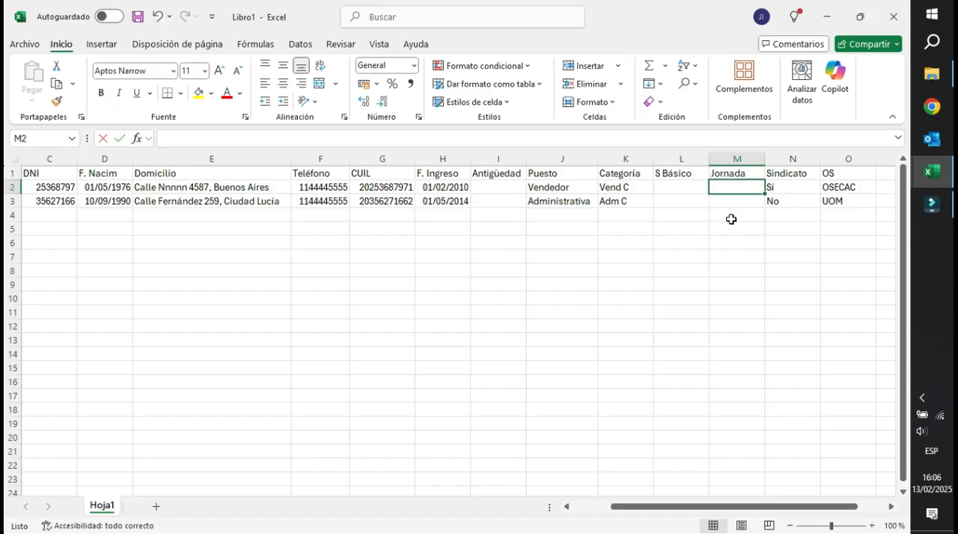
text(1)
key(Return)
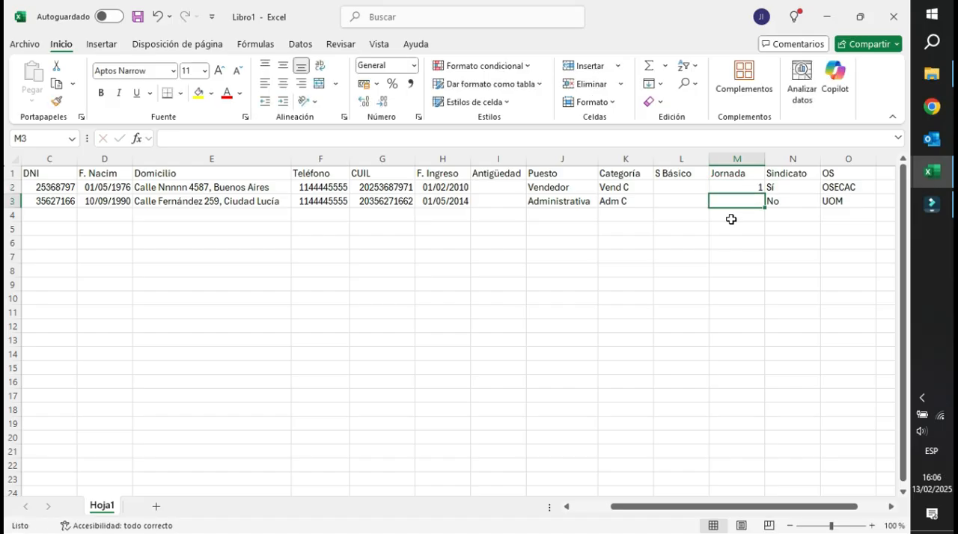
text(0,5)
key(Return)
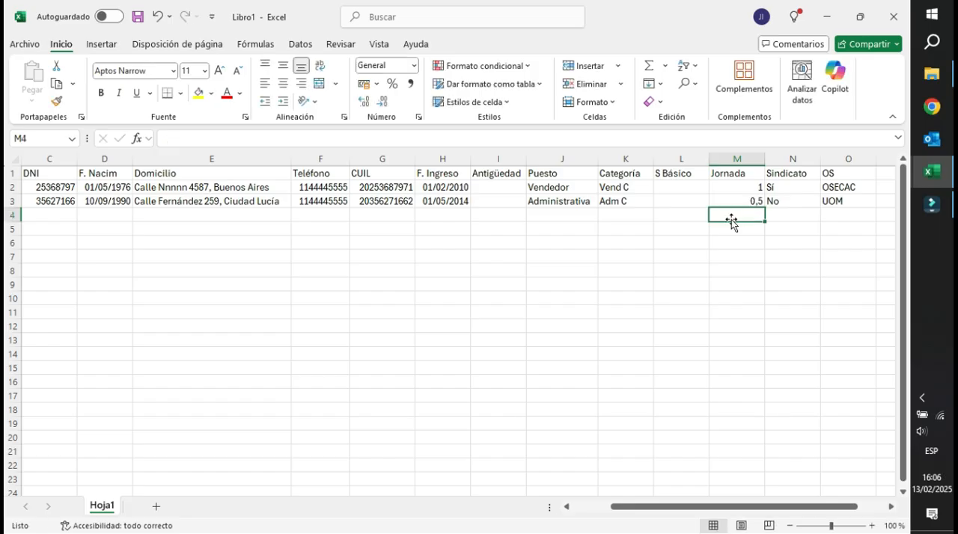
Review the Jornada, Sindicato and OS entries of the employee records.
key(Up)
key(Up)
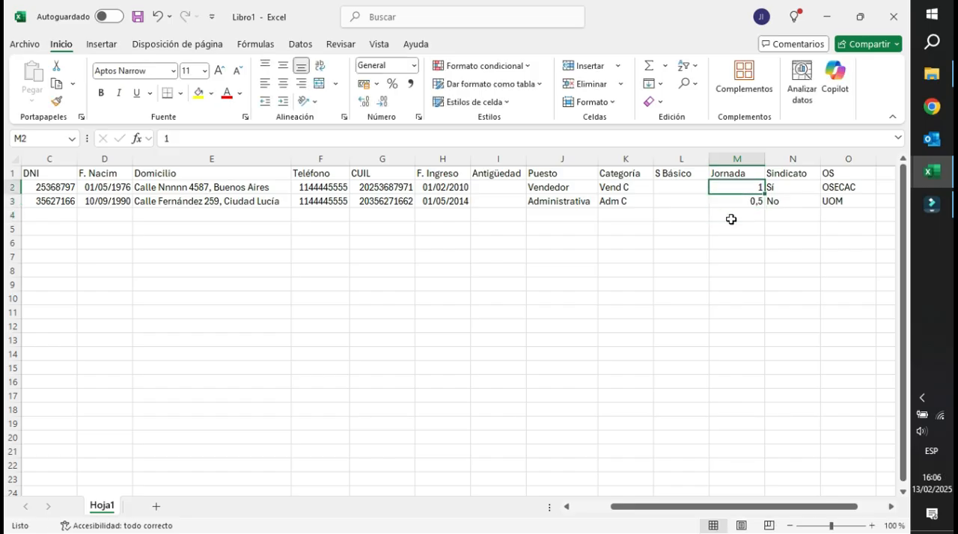
key(Down)
key(Up)
key(Right)
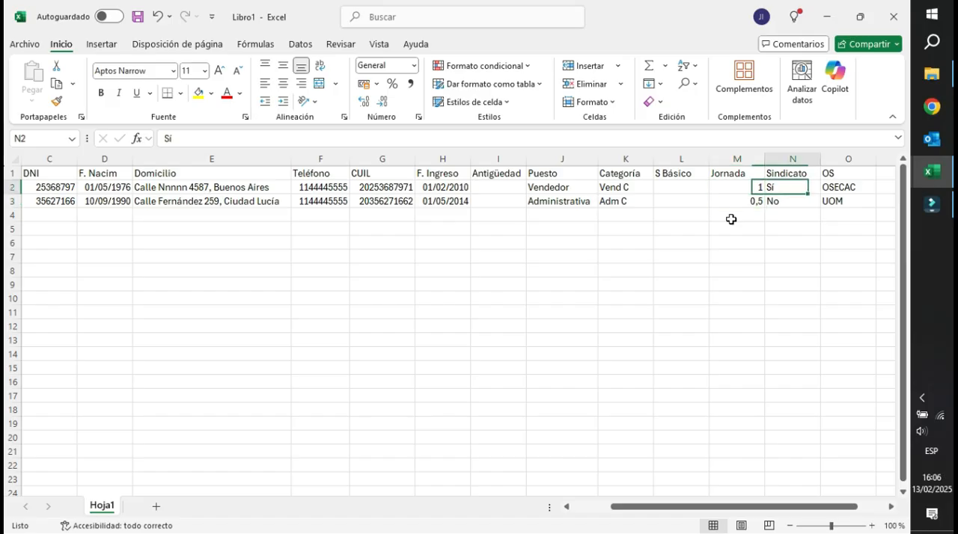
key(Right)
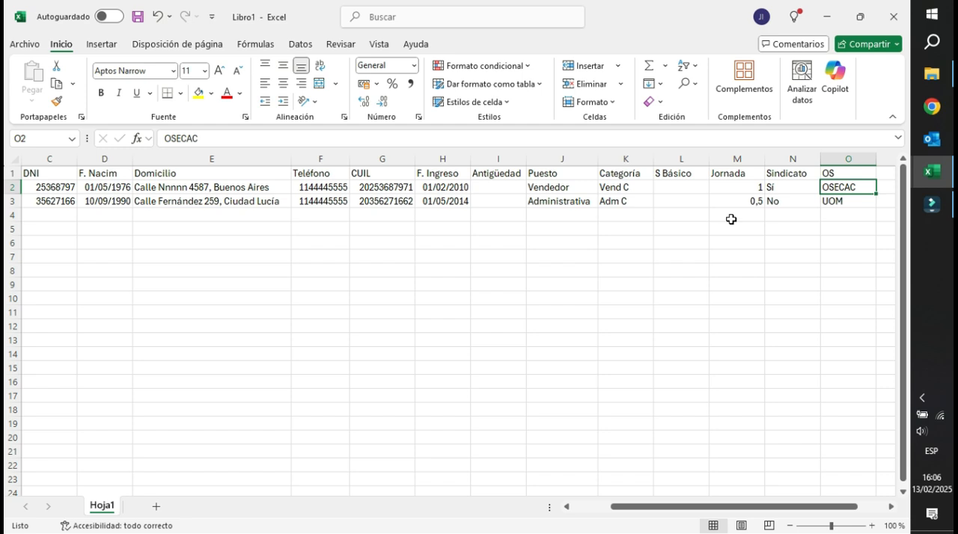
key(Left)
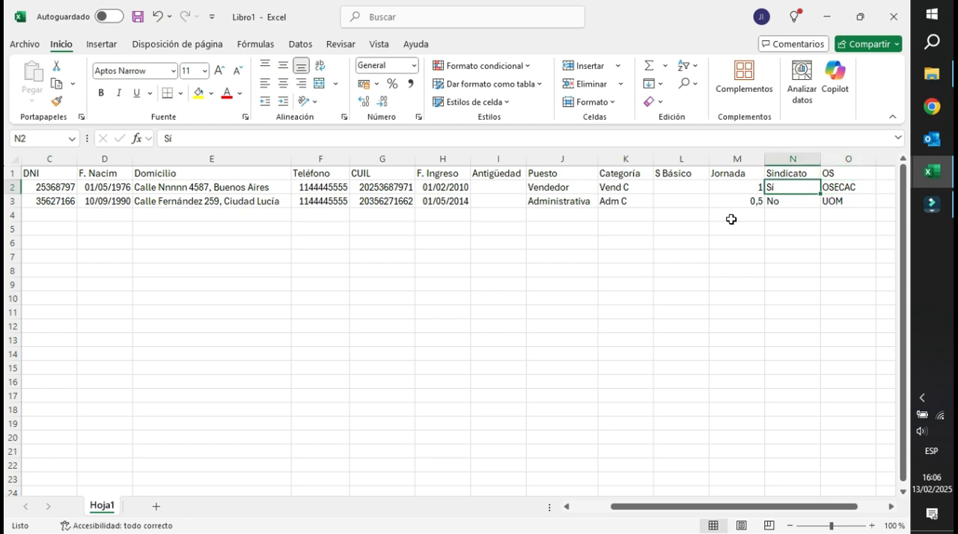
key(Right)
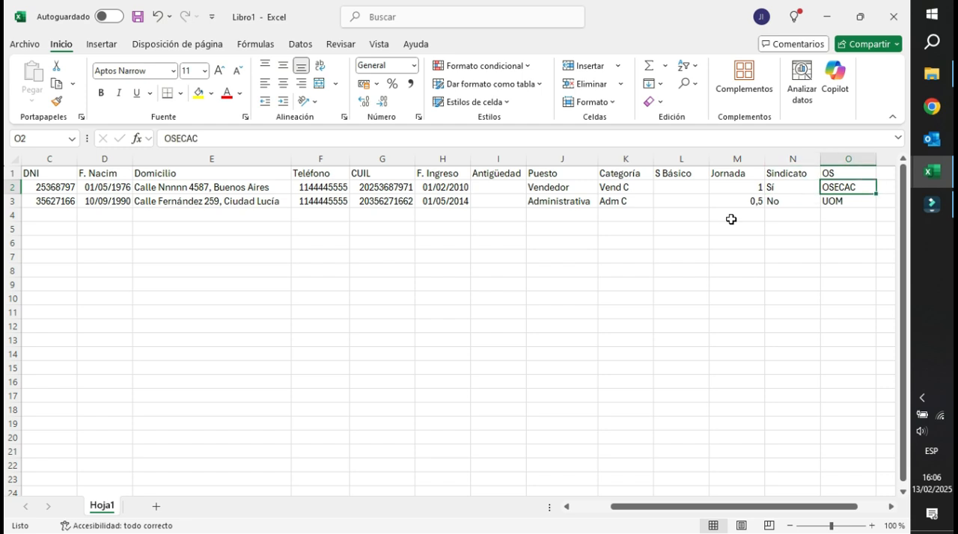
key(Left)
key(Right)
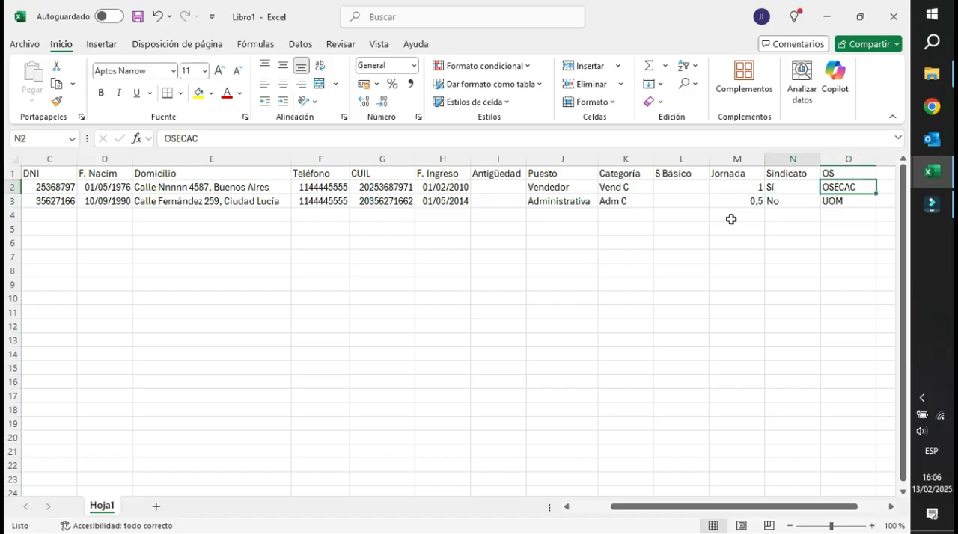
key(Left)
key(Left)
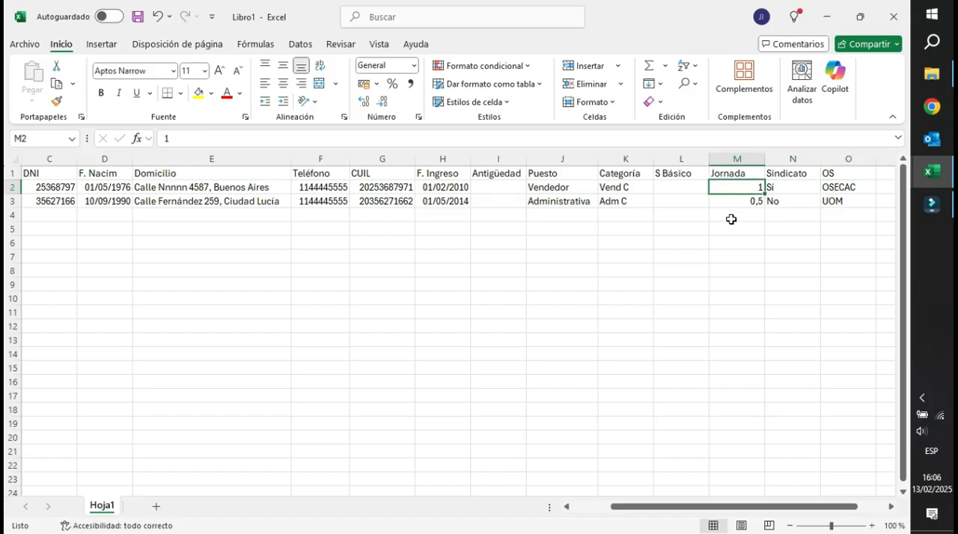
Convert the employee list in A1:O3 into a table with headers.
key(Home)
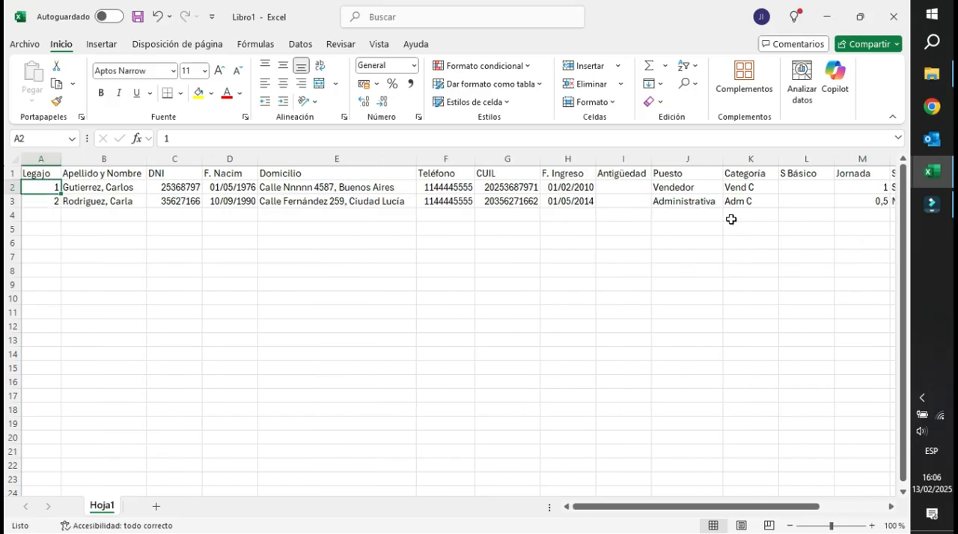
click(89, 186)
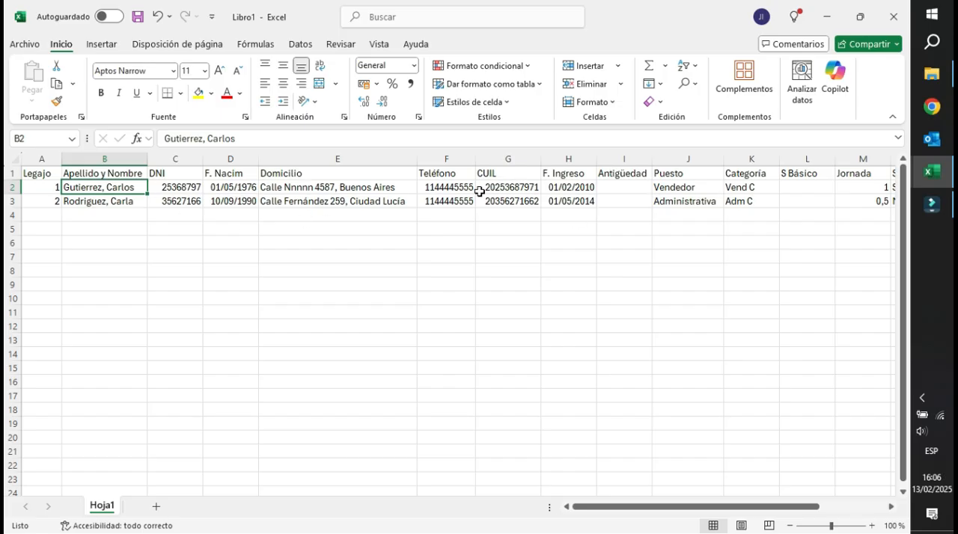
click(27, 173)
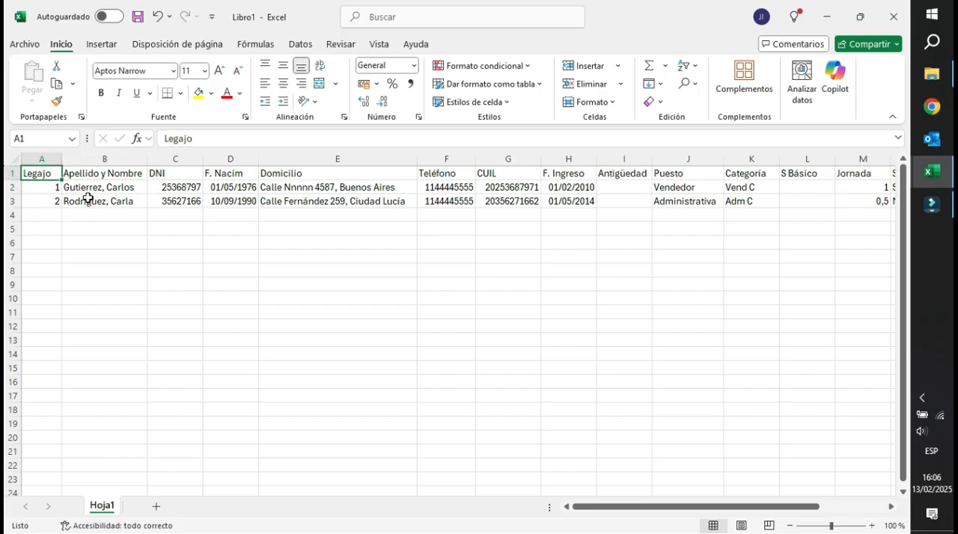
click(174, 187)
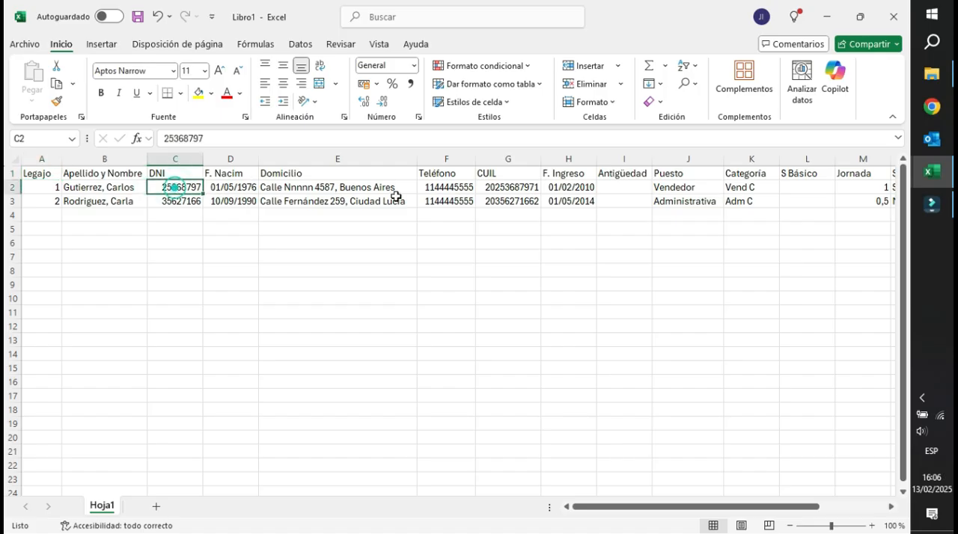
click(216, 192)
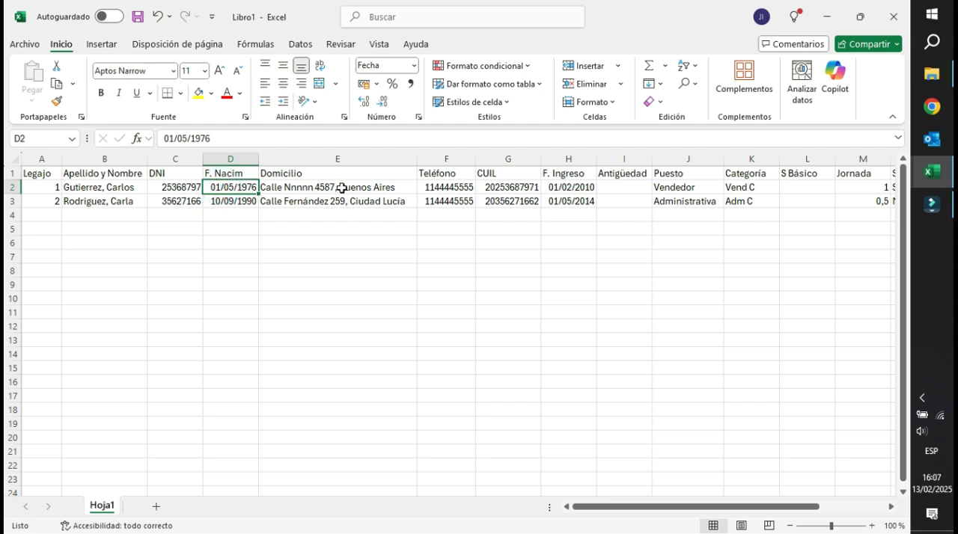
key(ctrl+t)
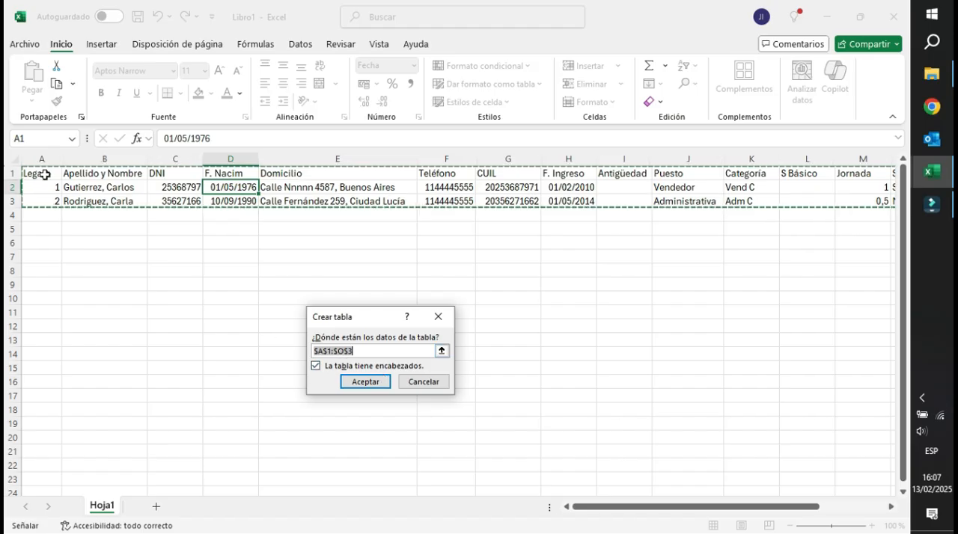
click(366, 383)
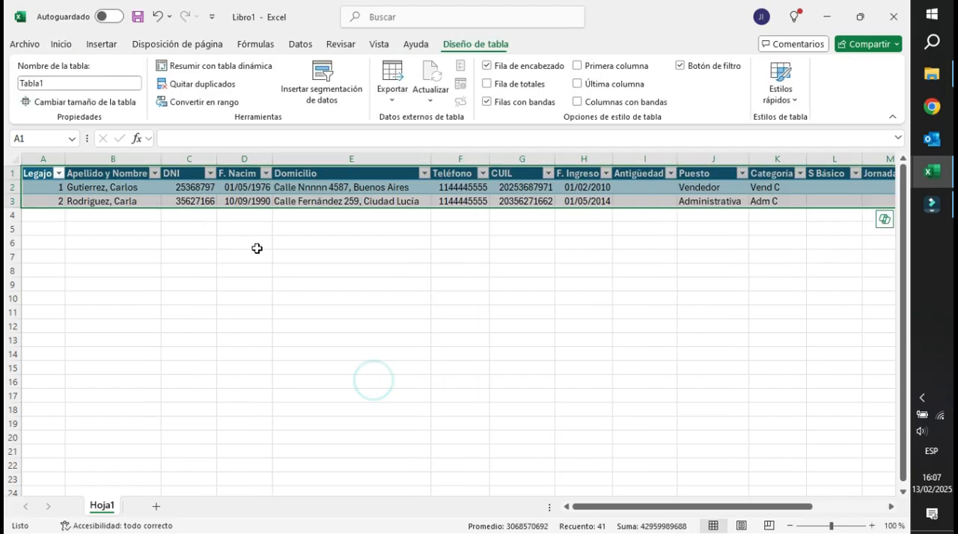
click(338, 187)
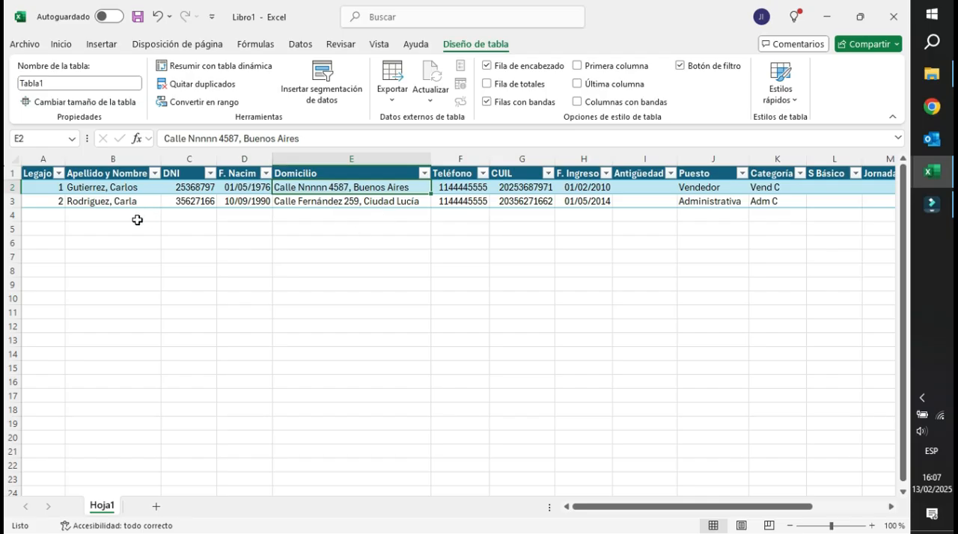
click(636, 193)
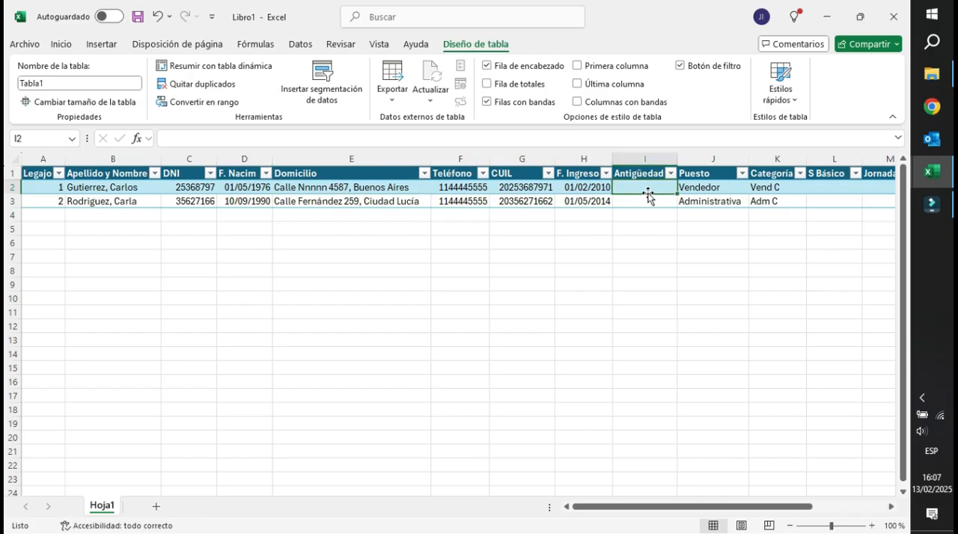
click(321, 201)
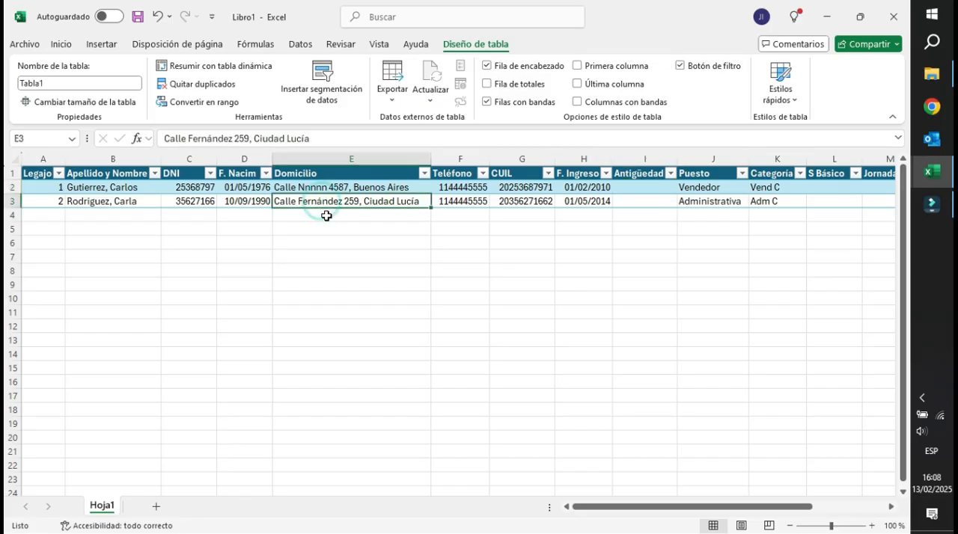
click(314, 185)
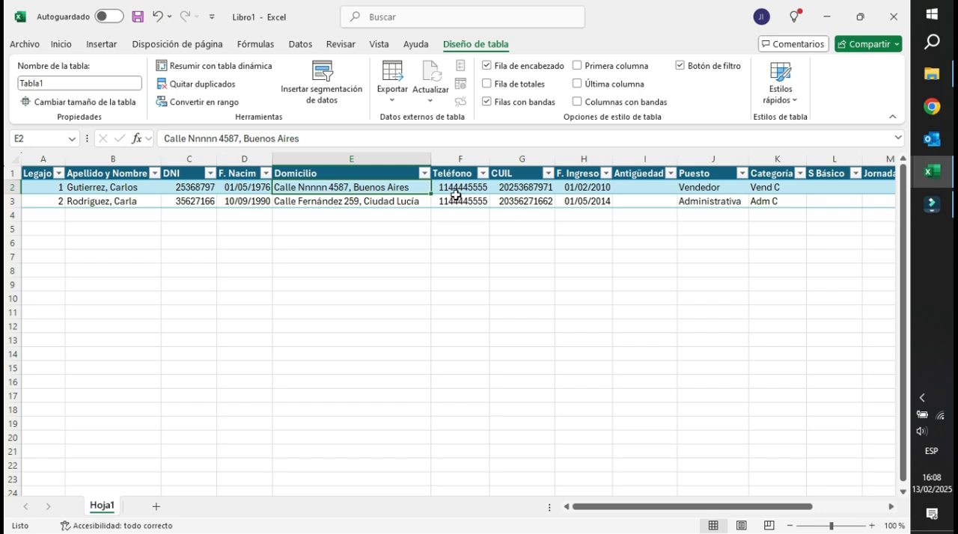
Center the contents of the Legajo column and of the header row horizontally.
click(46, 159)
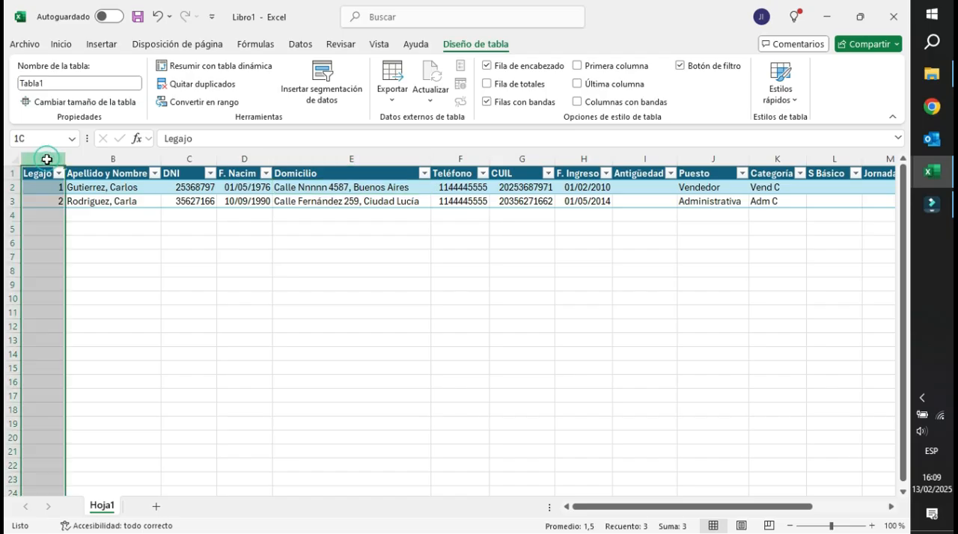
click(62, 44)
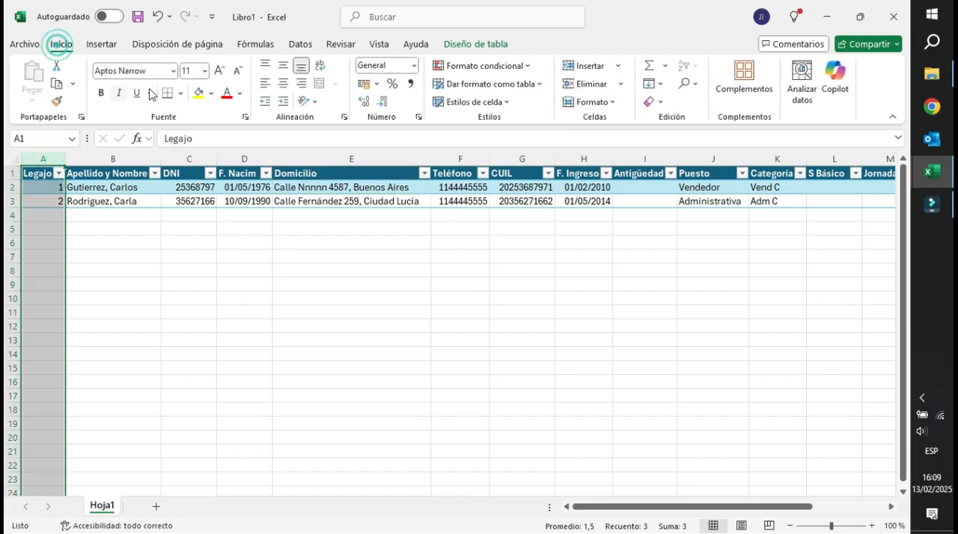
click(284, 86)
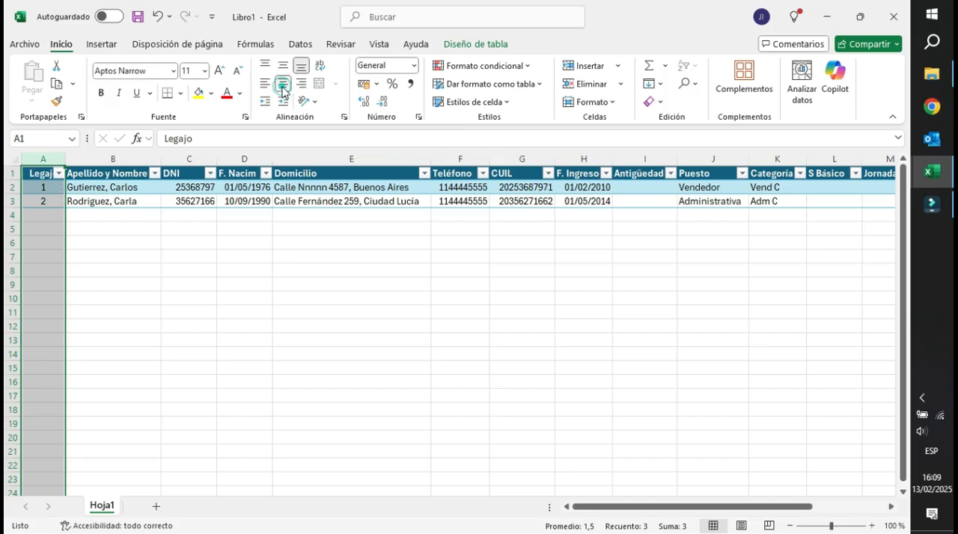
click(6, 173)
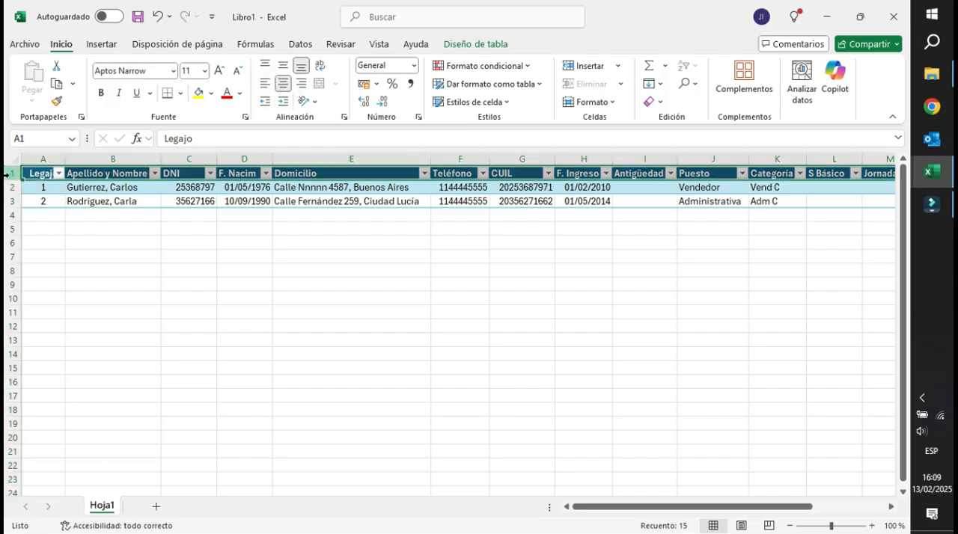
click(283, 83)
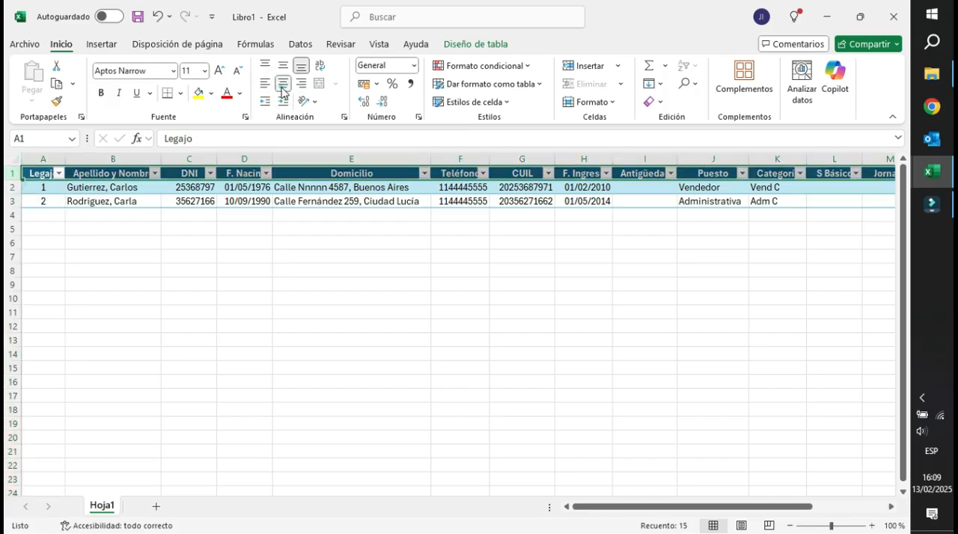
Align the contents of rows 1 to 3 vertically to the middle of their cells.
click(6, 187)
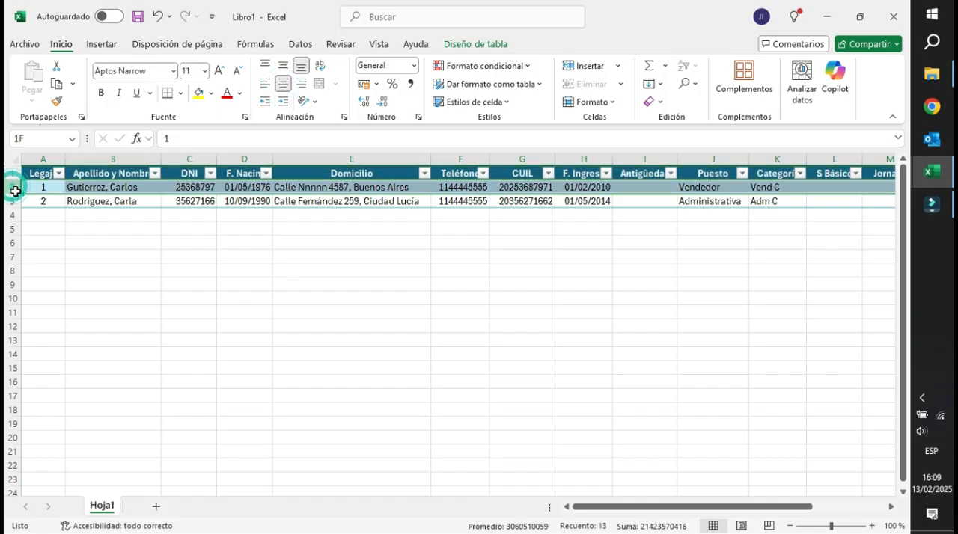
drag(13, 173, 14, 202)
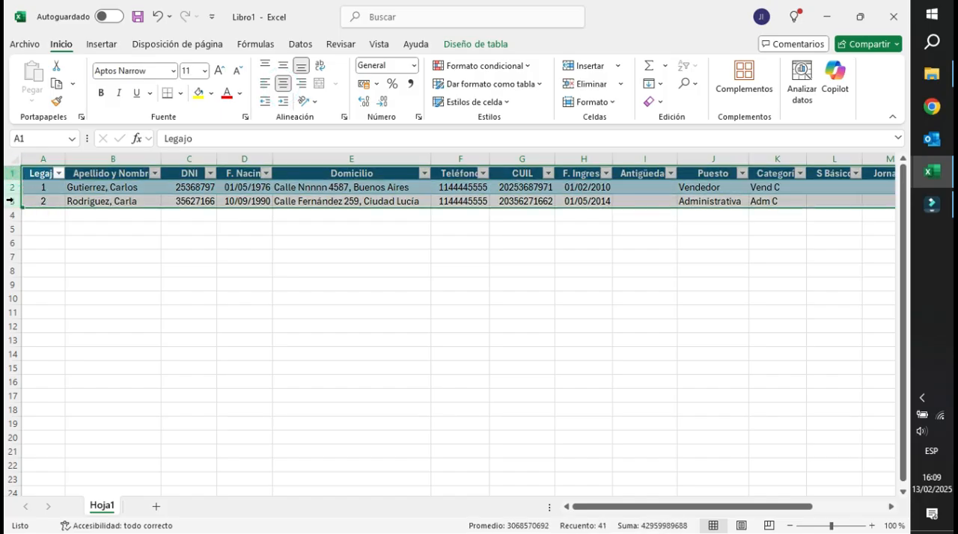
click(284, 67)
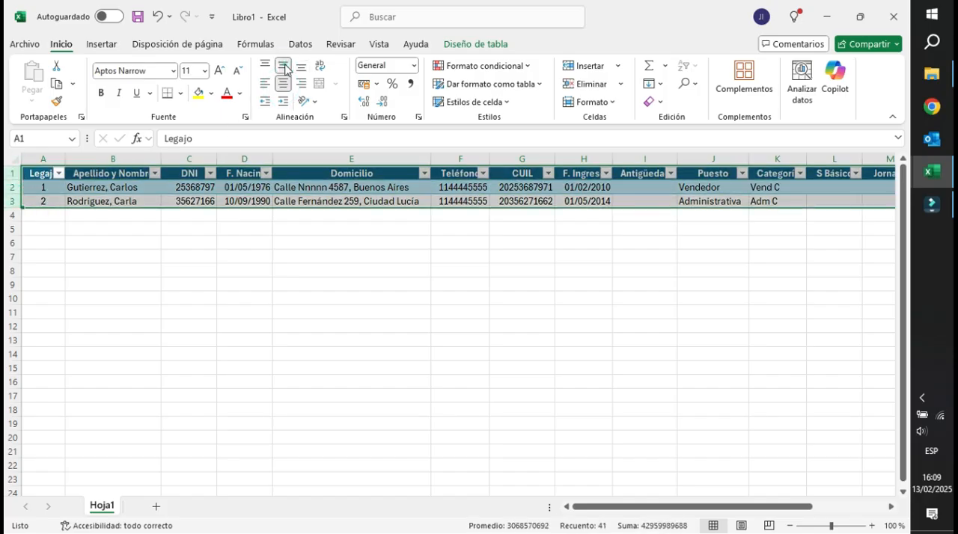
click(38, 188)
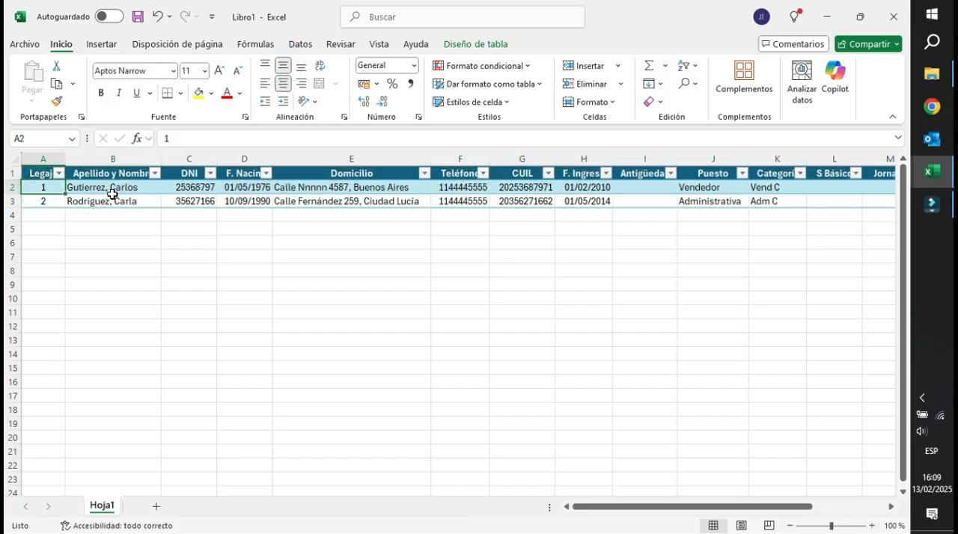
Center the DNI and F. Nacim columns (C:D) horizontally.
drag(105, 188, 107, 199)
click(174, 188)
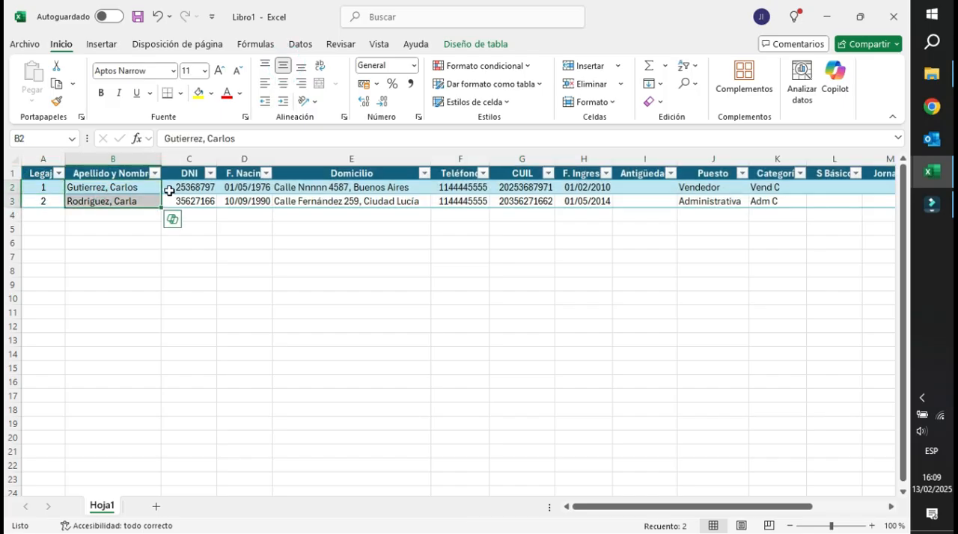
drag(186, 158, 231, 160)
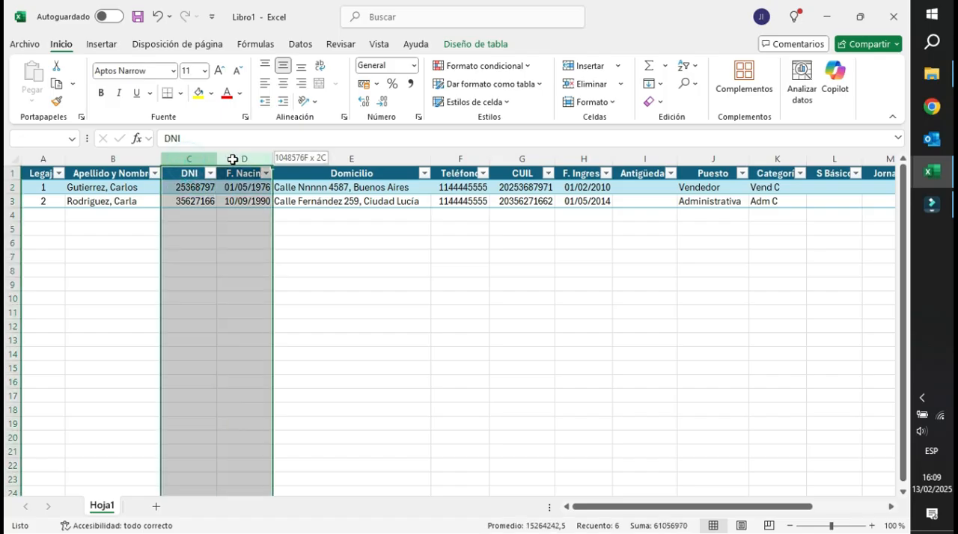
click(278, 83)
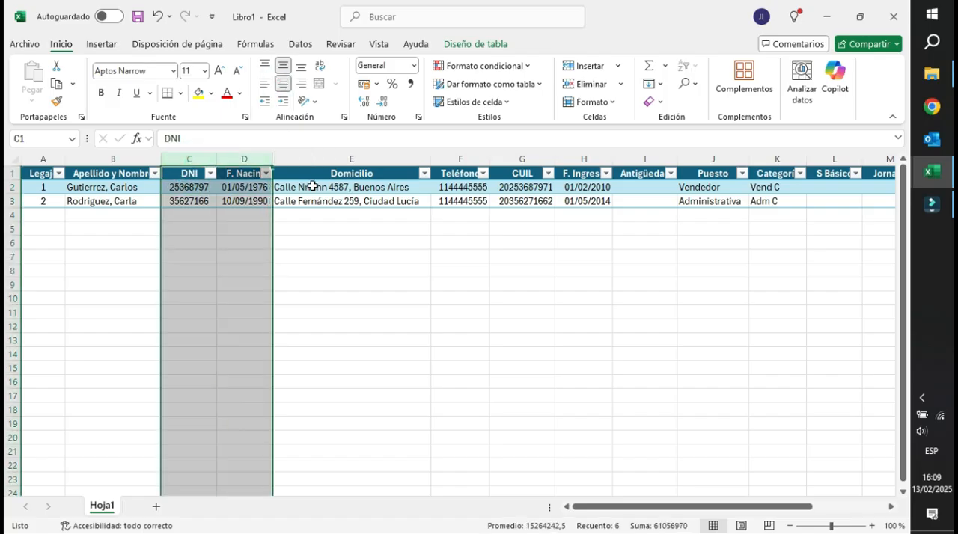
Center columns F through K horizontally, from Teléfono to Categoría.
drag(312, 187, 313, 195)
drag(458, 159, 624, 157)
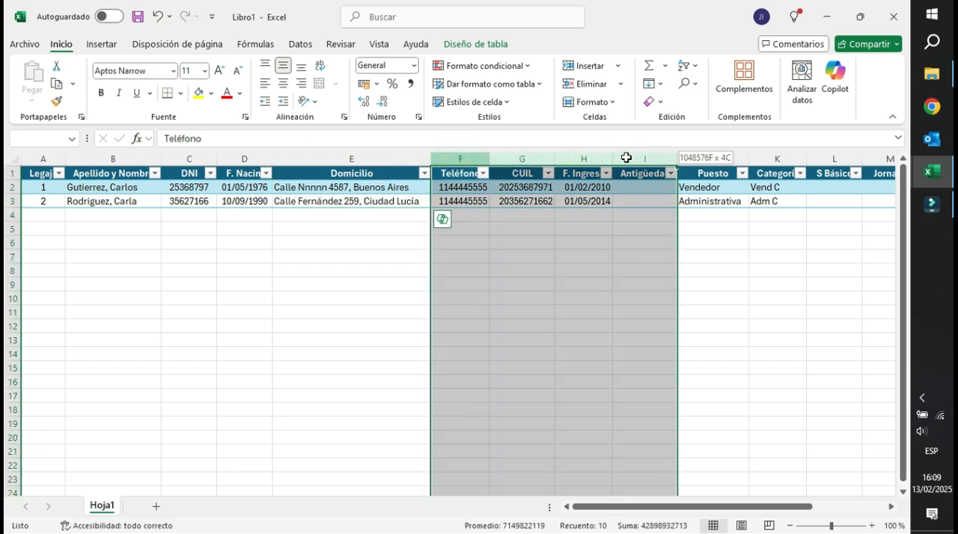
click(284, 84)
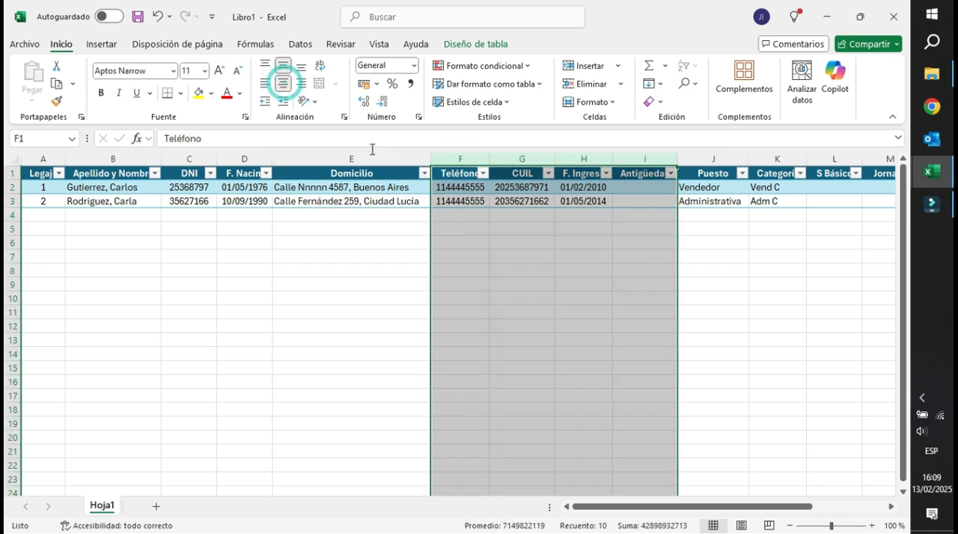
click(712, 187)
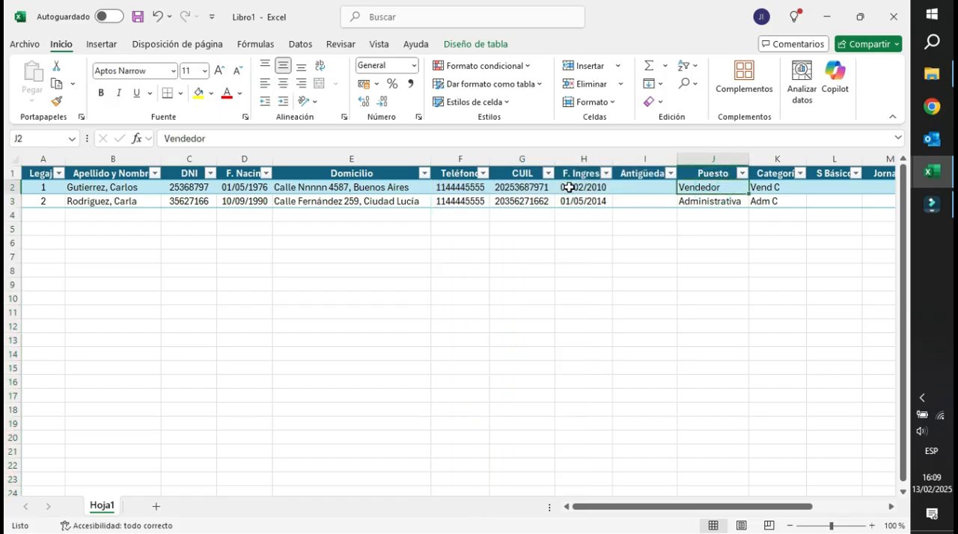
drag(692, 158, 763, 154)
click(282, 83)
Align the S Básico column (L) to the right.
click(840, 186)
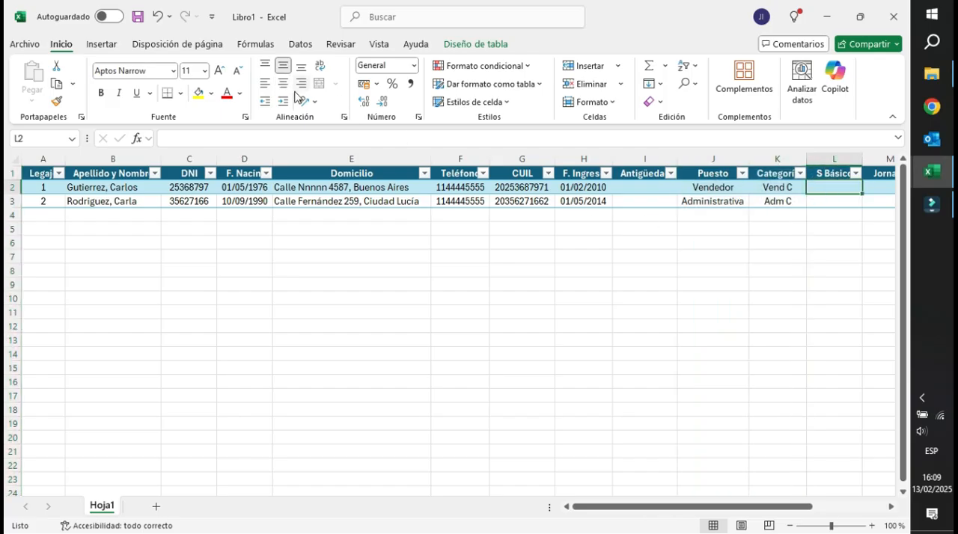
key(Right)
key(Right)
click(690, 161)
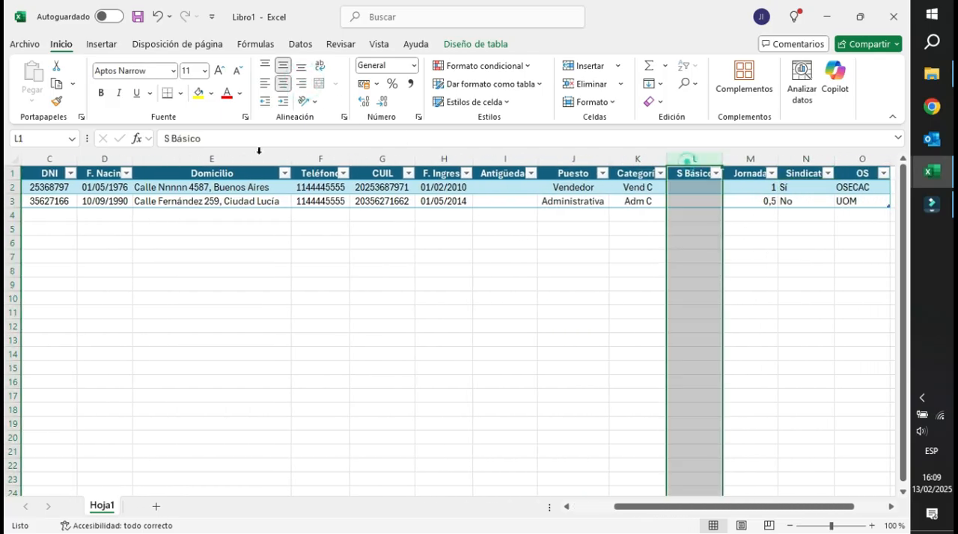
click(301, 83)
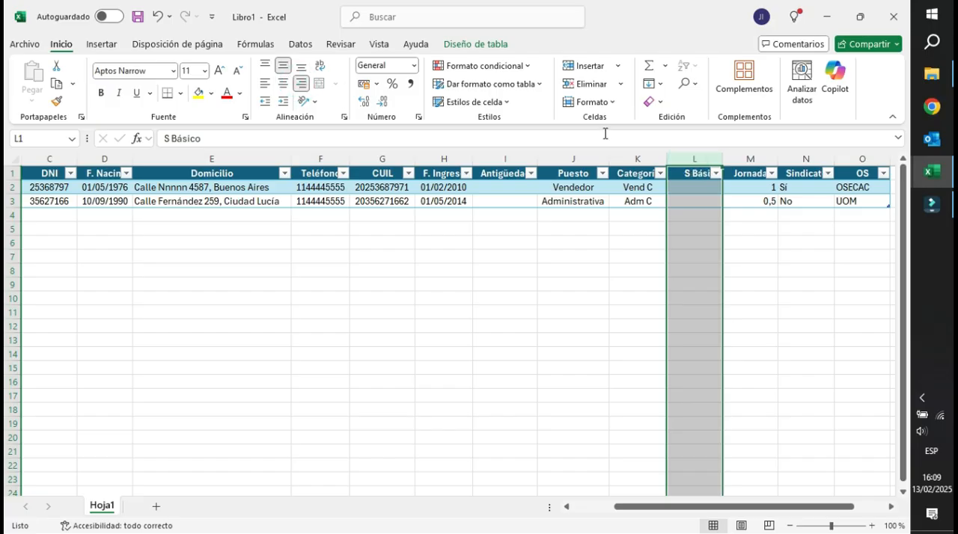
Center the Jornada, Sindicato and OS columns (M:O) horizontally.
click(738, 158)
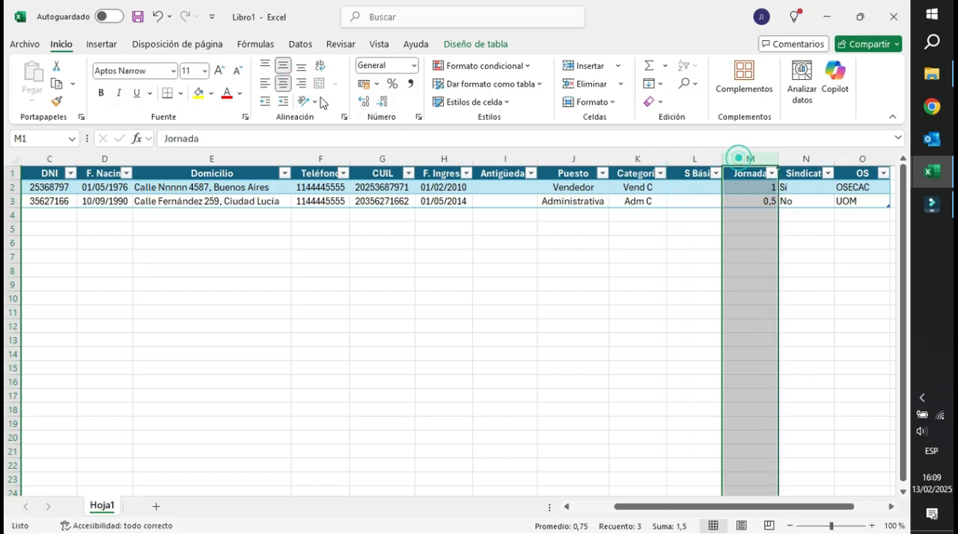
click(282, 83)
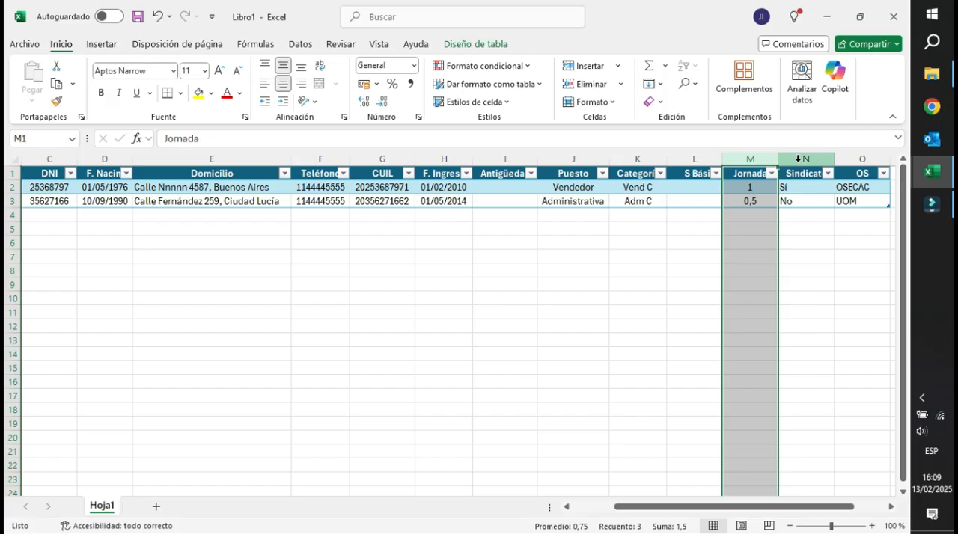
drag(798, 158, 853, 159)
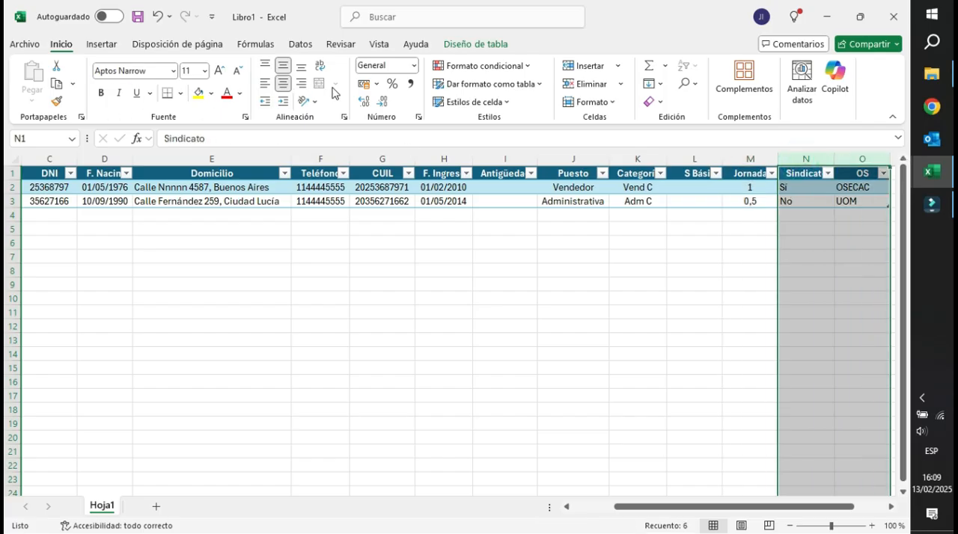
click(283, 87)
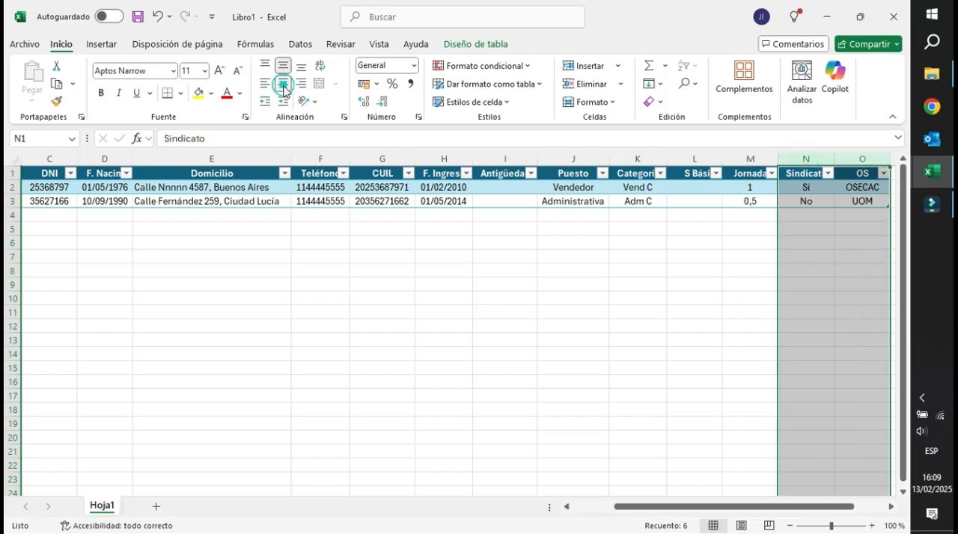
click(470, 229)
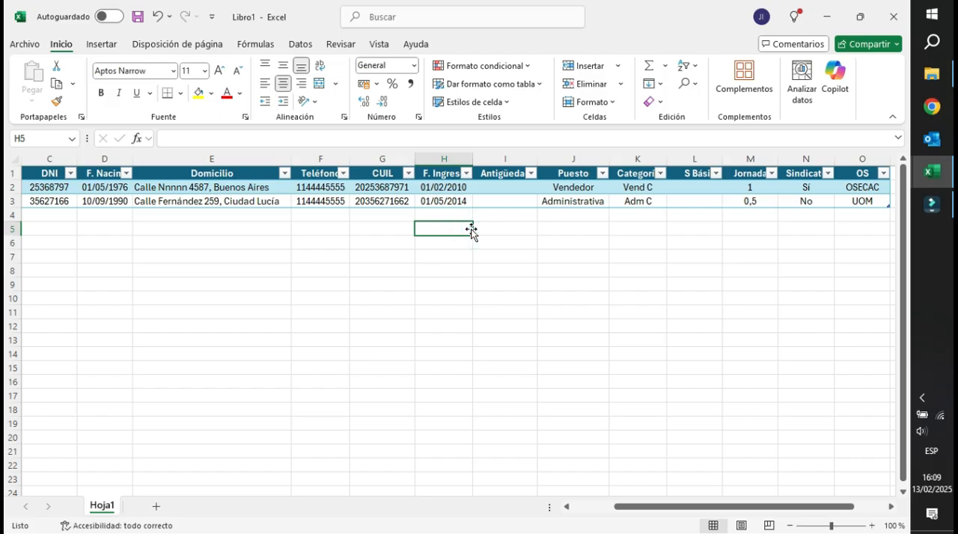
Narrow the Legajo column slightly and widen the DNI column slightly.
key(Home)
drag(65, 159, 60, 159)
drag(210, 154, 214, 155)
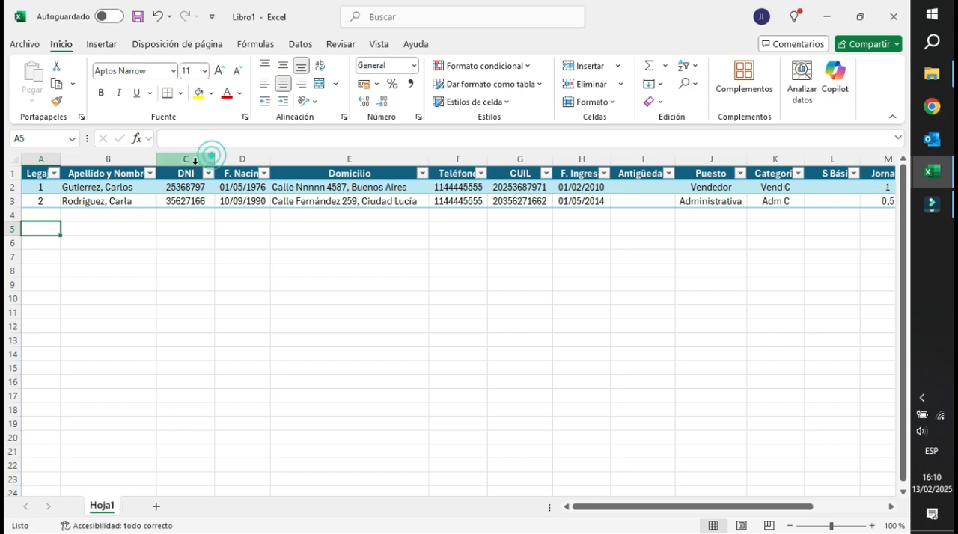
Format the DNI column as Número with the thousands separator and 0 decimal places.
click(192, 159)
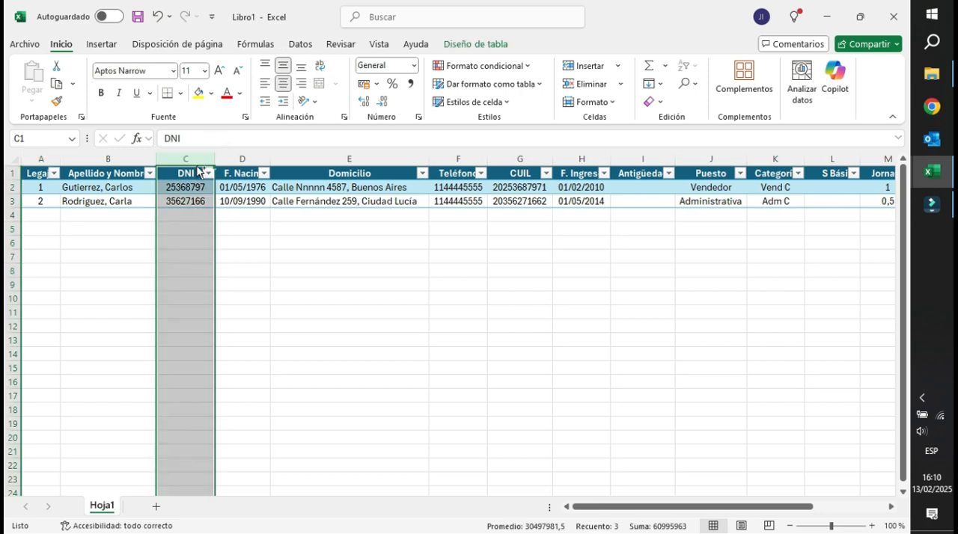
key(ctrl+1)
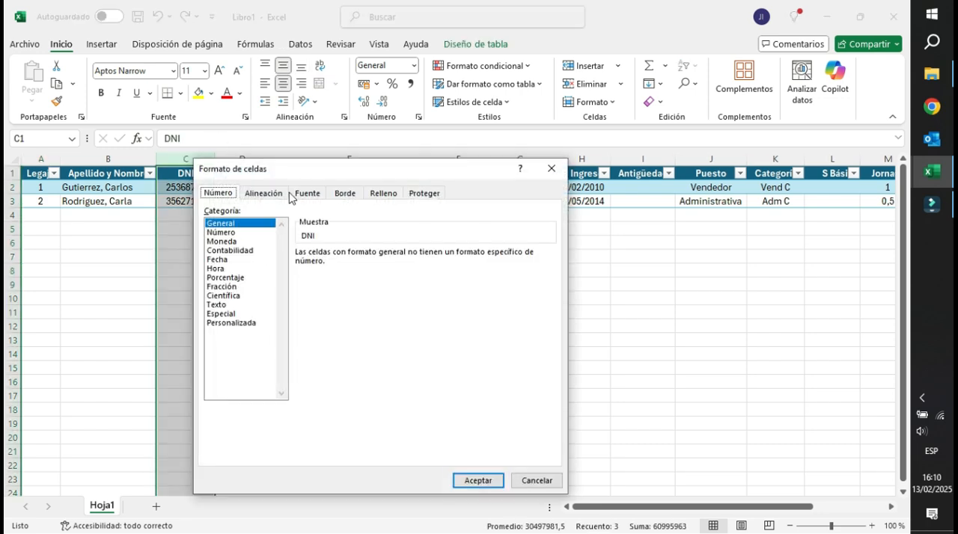
click(230, 233)
drag(366, 173, 428, 172)
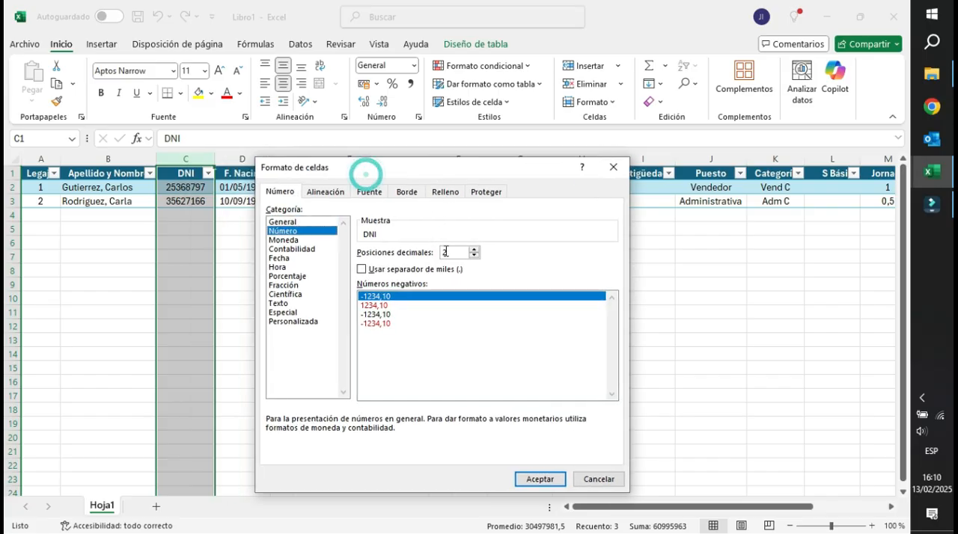
click(417, 269)
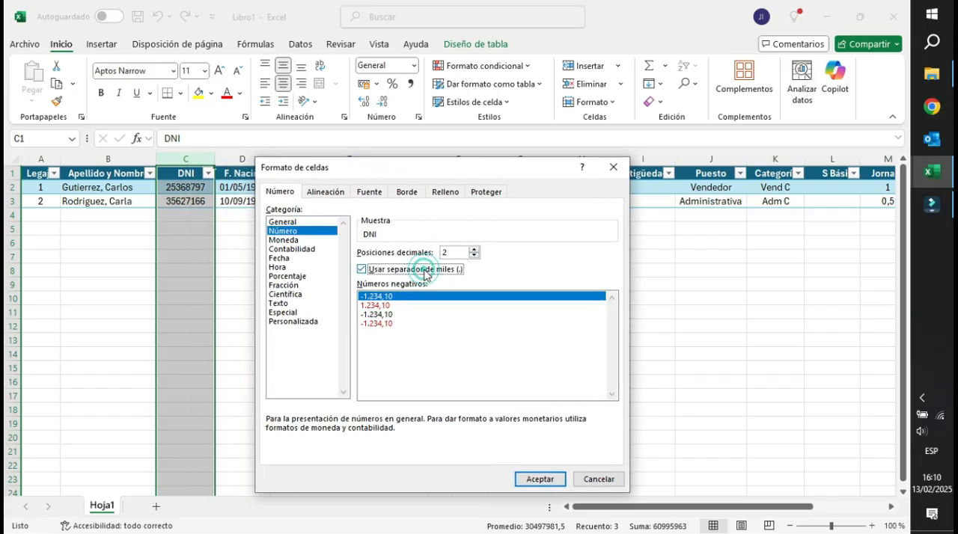
click(474, 258)
click(474, 257)
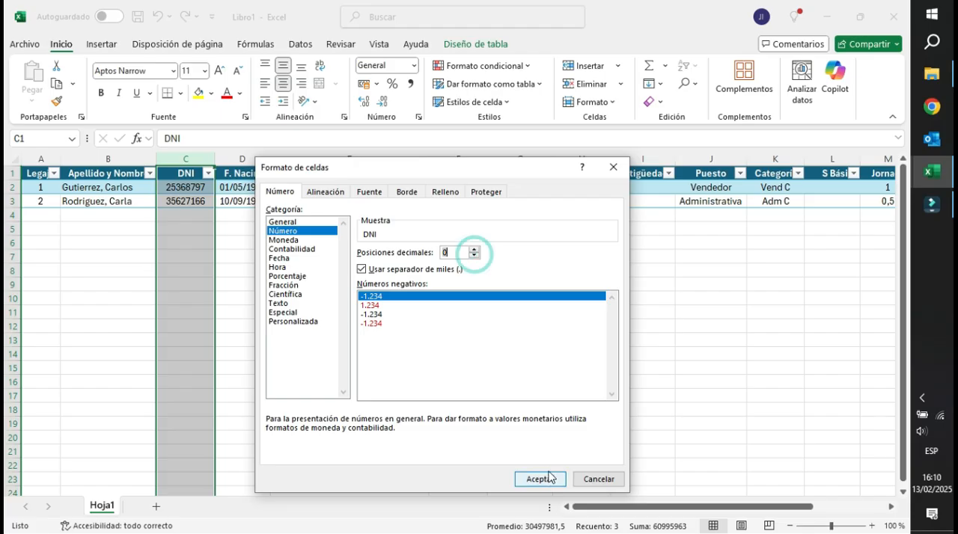
click(523, 474)
click(180, 202)
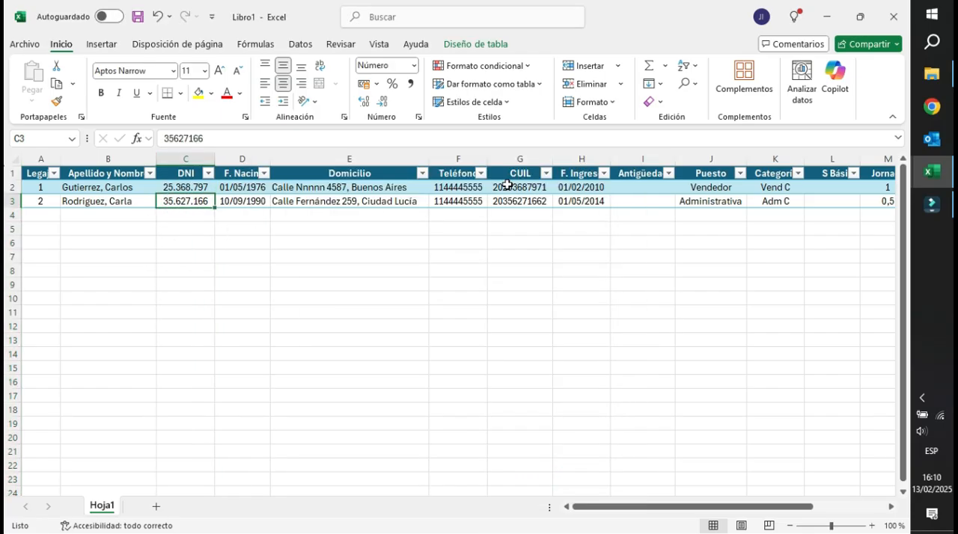
Widen the Teléfono column slightly and check its two phone entries.
drag(488, 159, 489, 159)
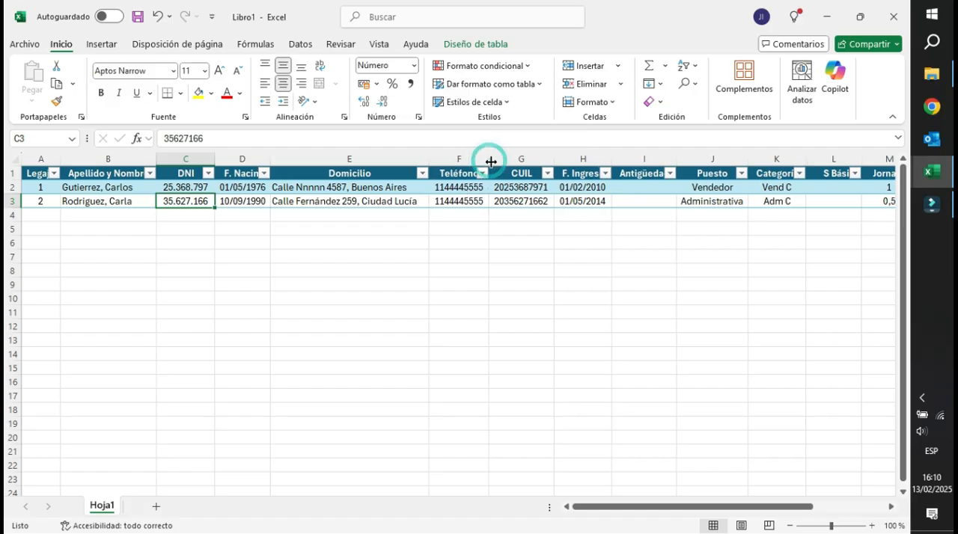
click(460, 192)
click(459, 199)
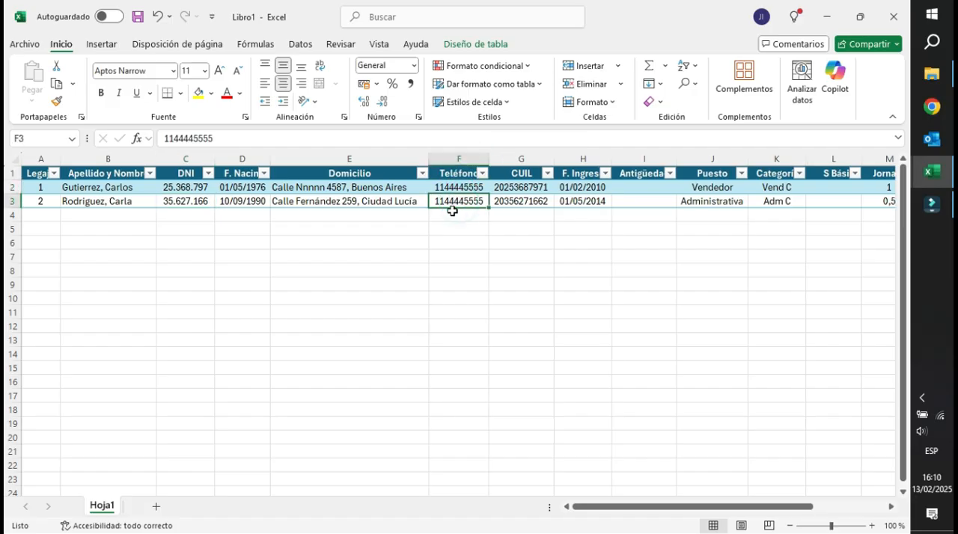
click(459, 188)
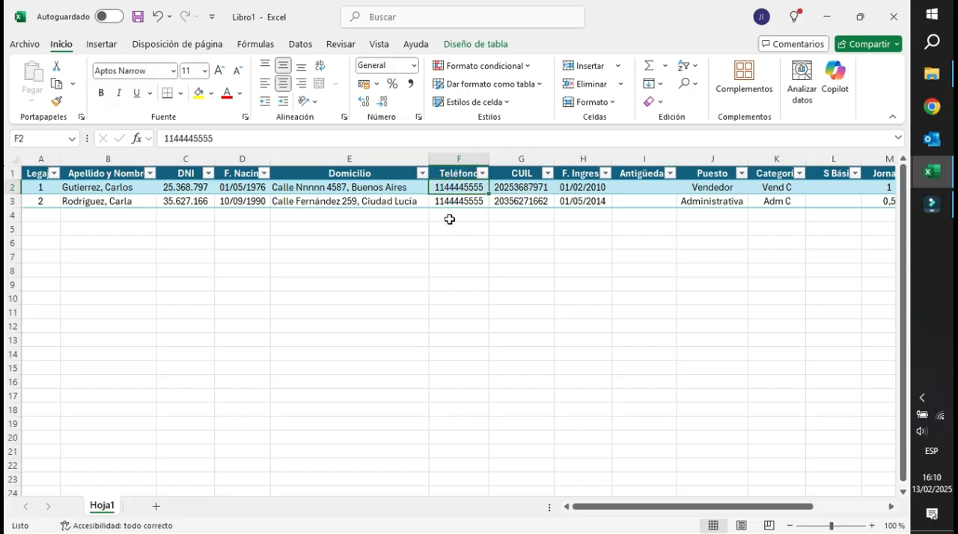
click(521, 153)
drag(555, 156, 559, 157)
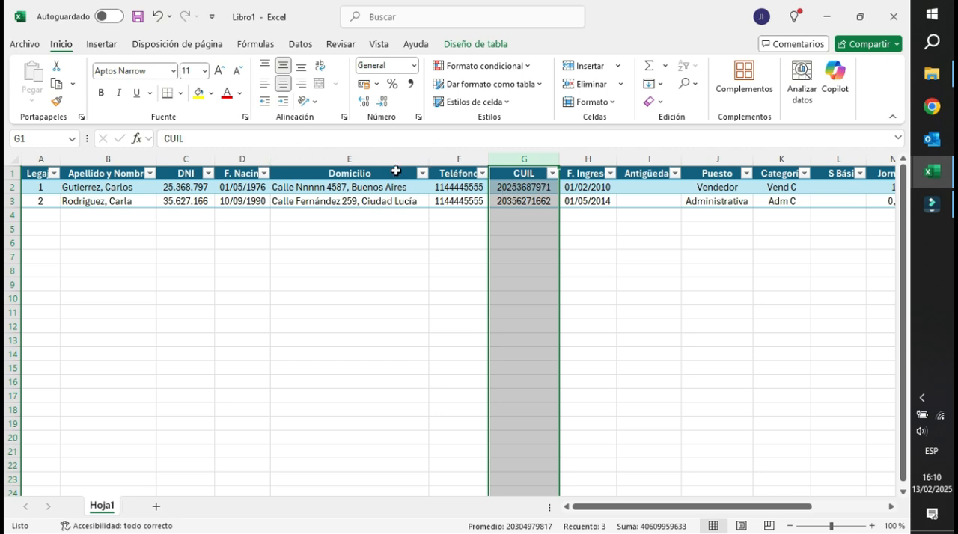
key(ctrl+1)
drag(407, 168, 211, 151)
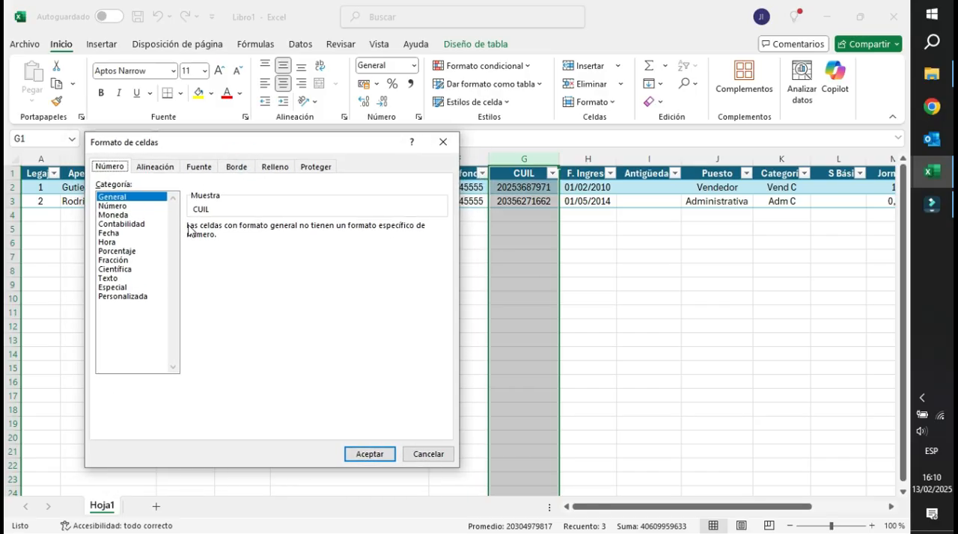
click(123, 207)
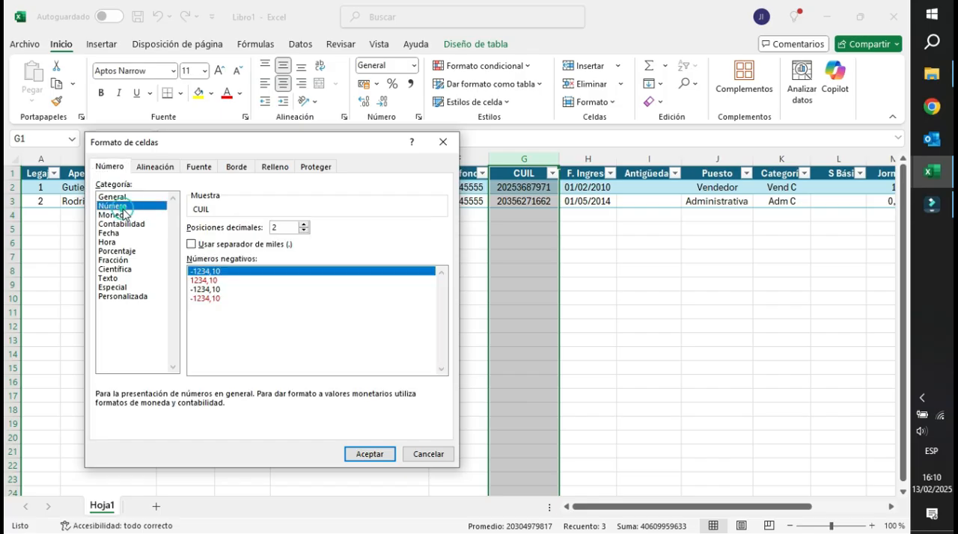
click(304, 231)
click(305, 230)
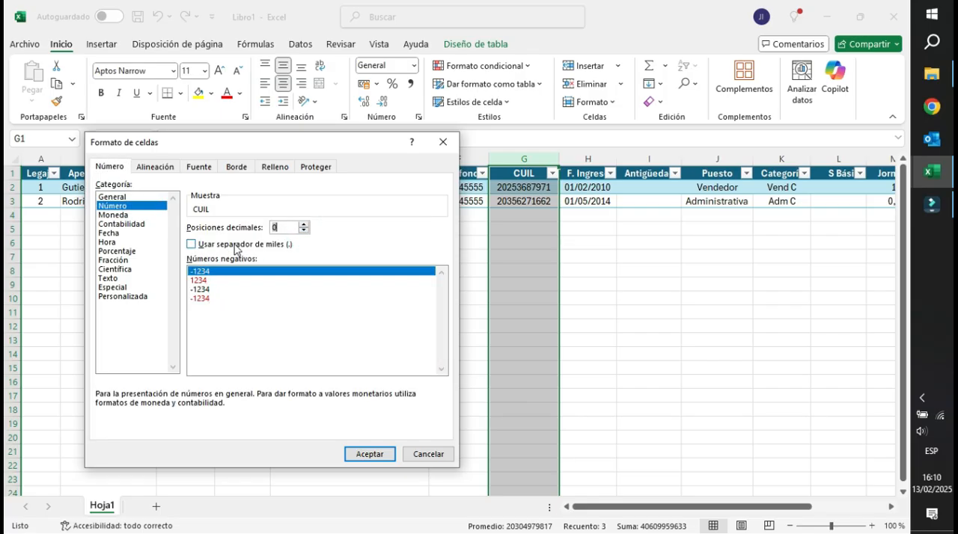
click(124, 297)
click(202, 239)
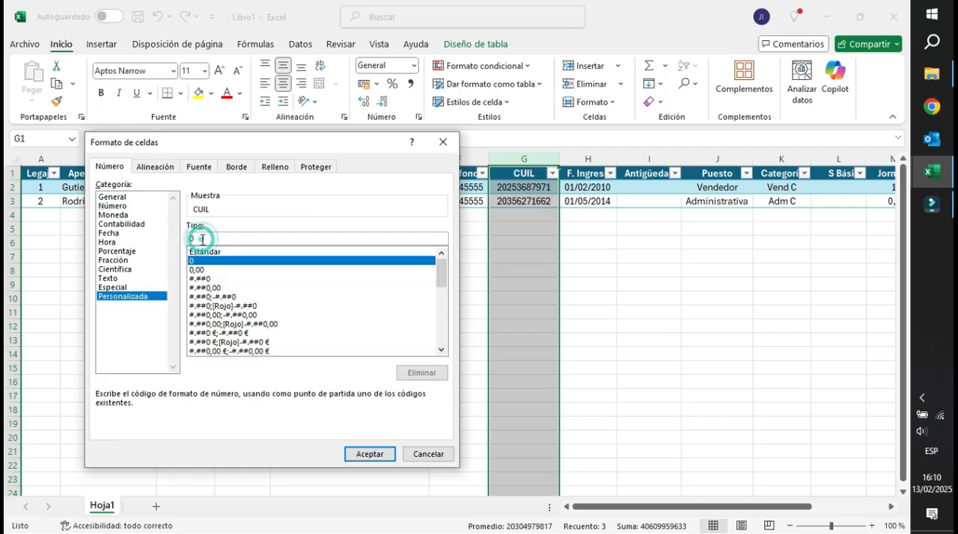
text(0-00000000-0)
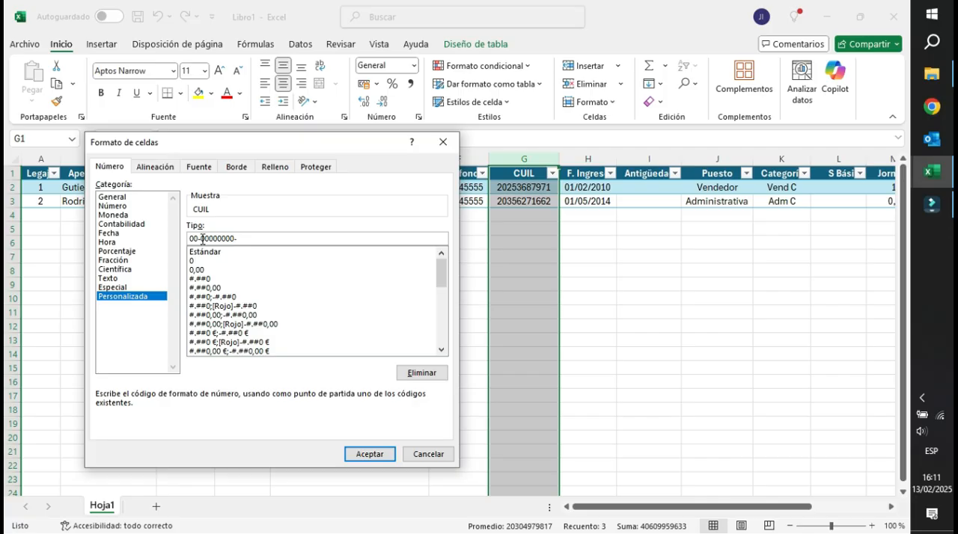
click(366, 454)
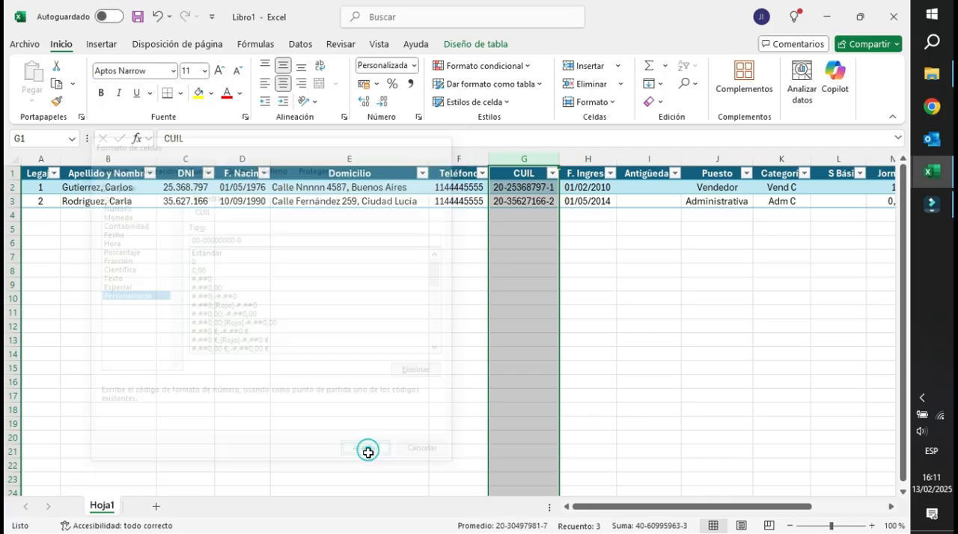
Auto-fit the width of the CUIL column and compare its two formatted entries with the DNI data.
double_click(558, 158)
click(524, 228)
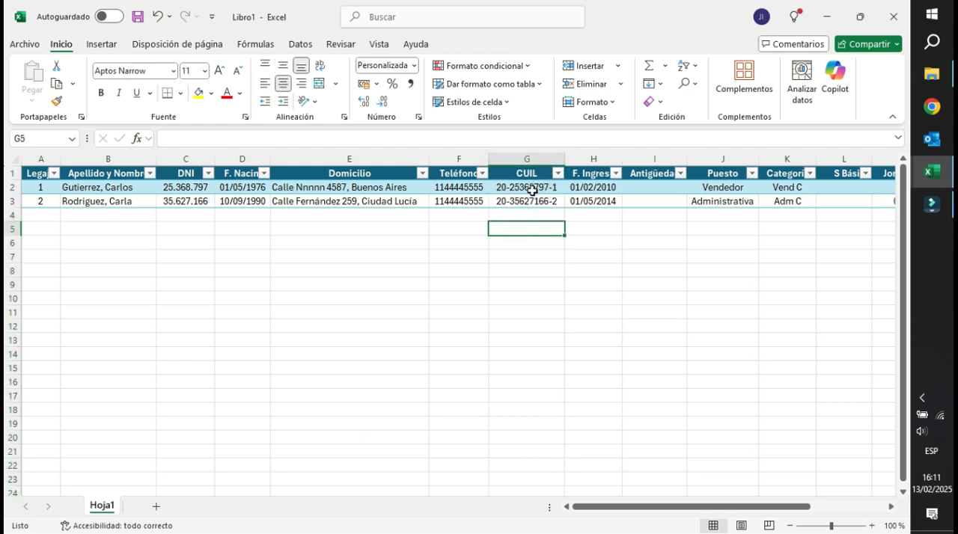
click(529, 190)
click(518, 202)
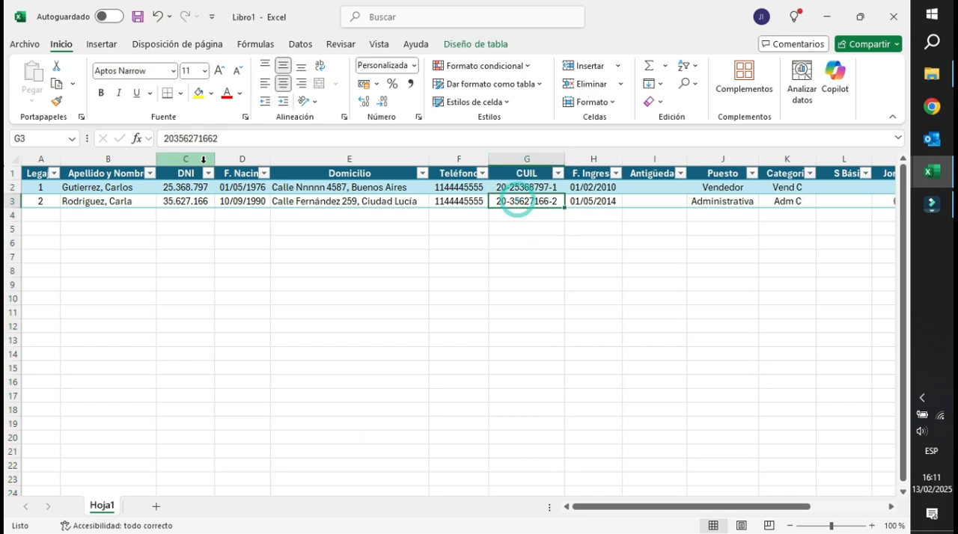
click(185, 190)
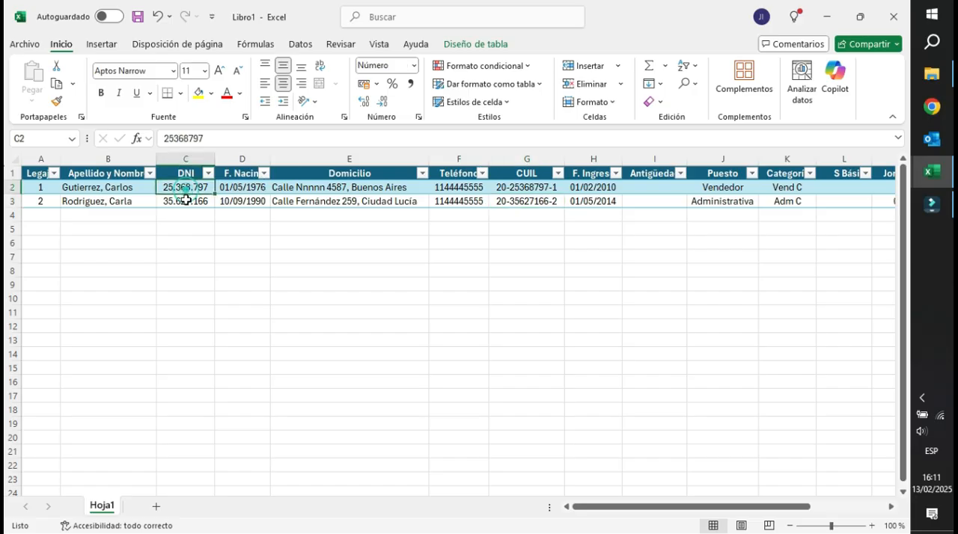
click(526, 188)
click(518, 208)
click(518, 204)
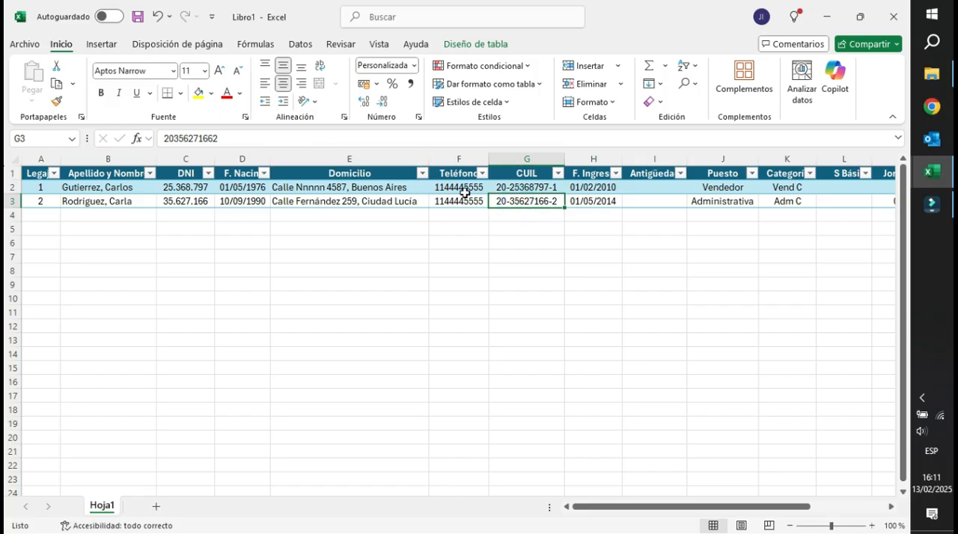
click(608, 188)
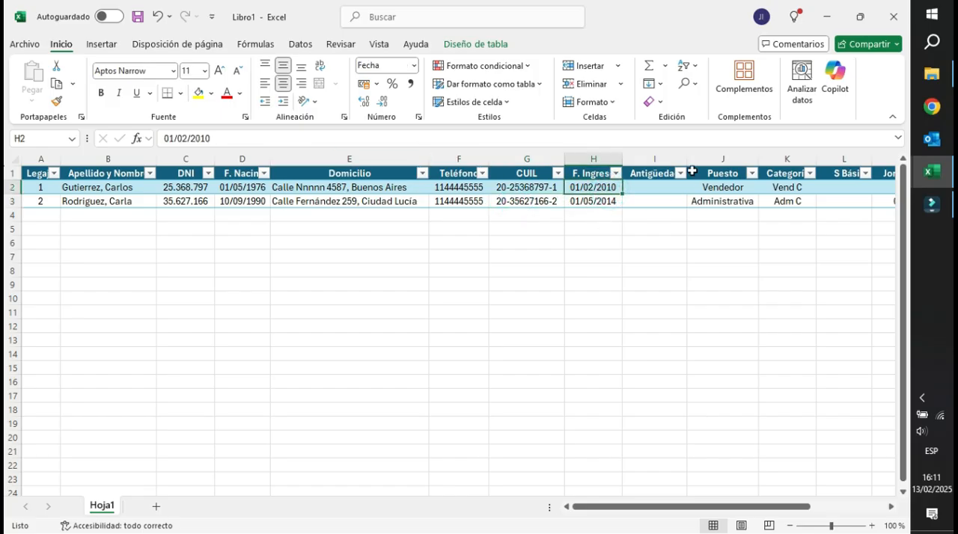
click(574, 158)
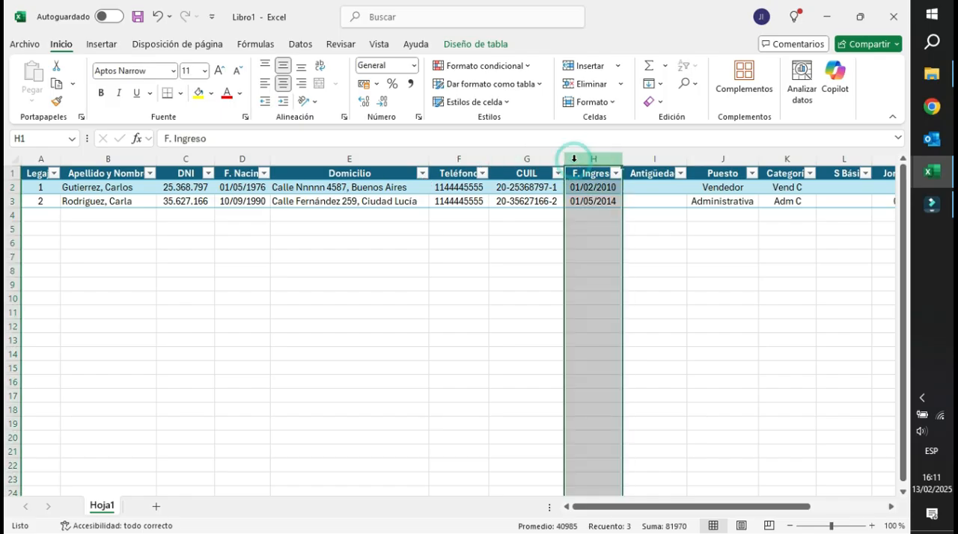
key(ctrl+1)
click(106, 233)
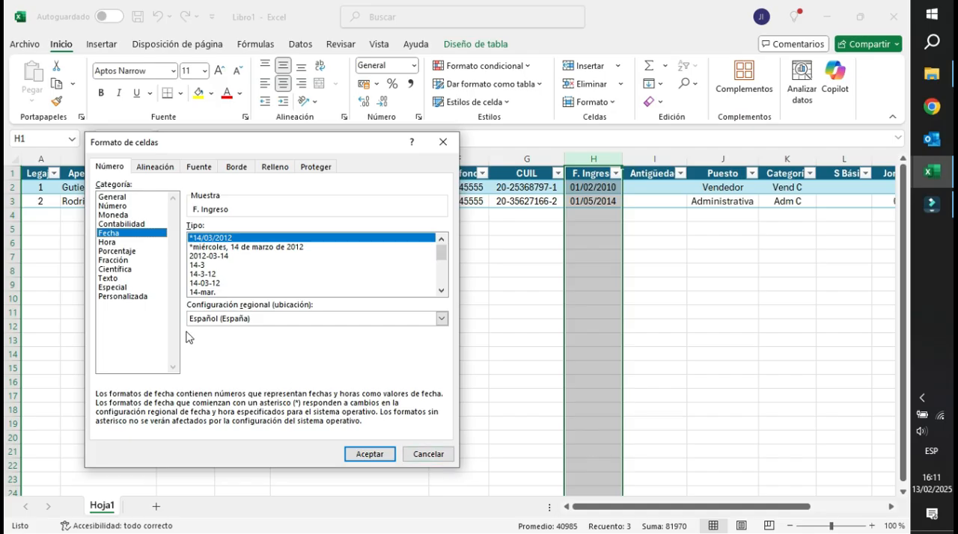
click(423, 454)
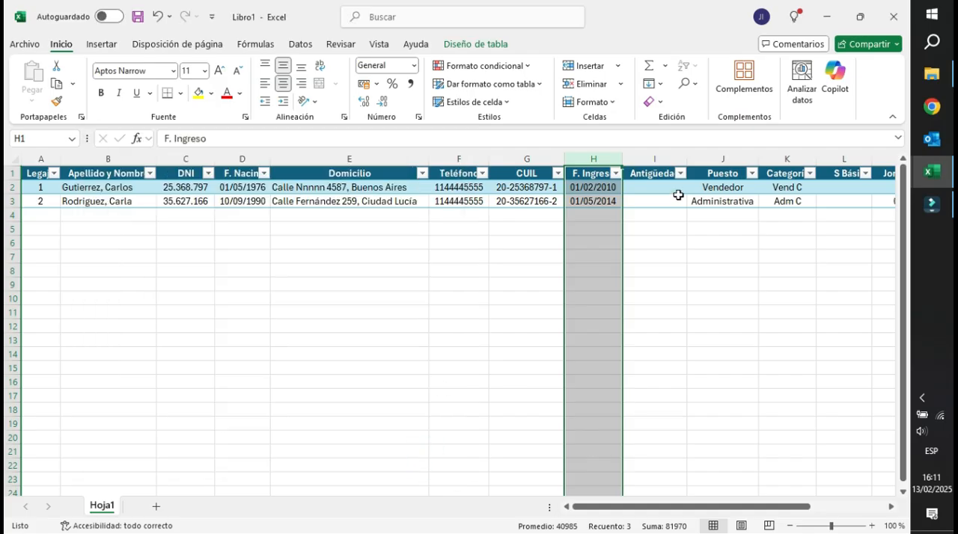
Review the second row across to the OS column and narrow the Jornada column slightly.
click(760, 188)
key(Right)
key(Right)
key(Right)
key(Right)
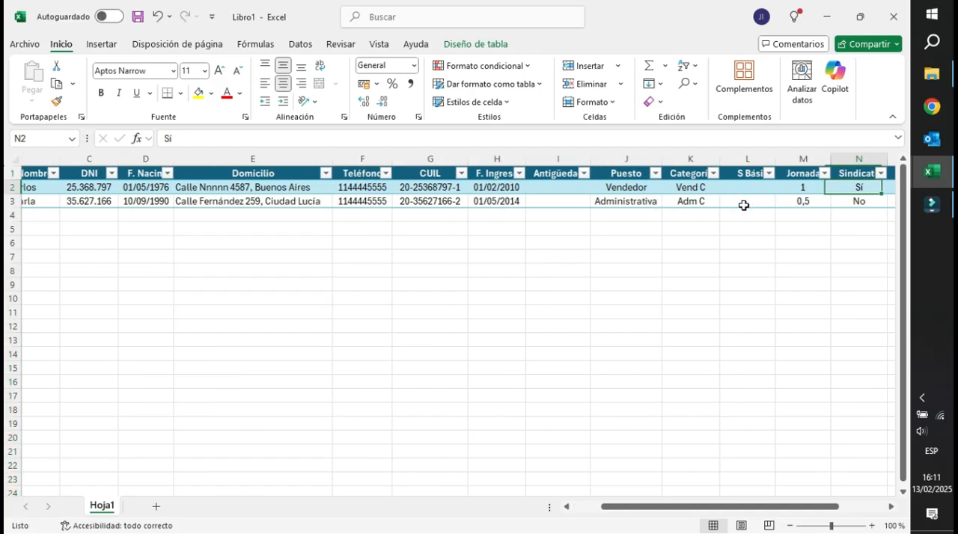
click(38, 188)
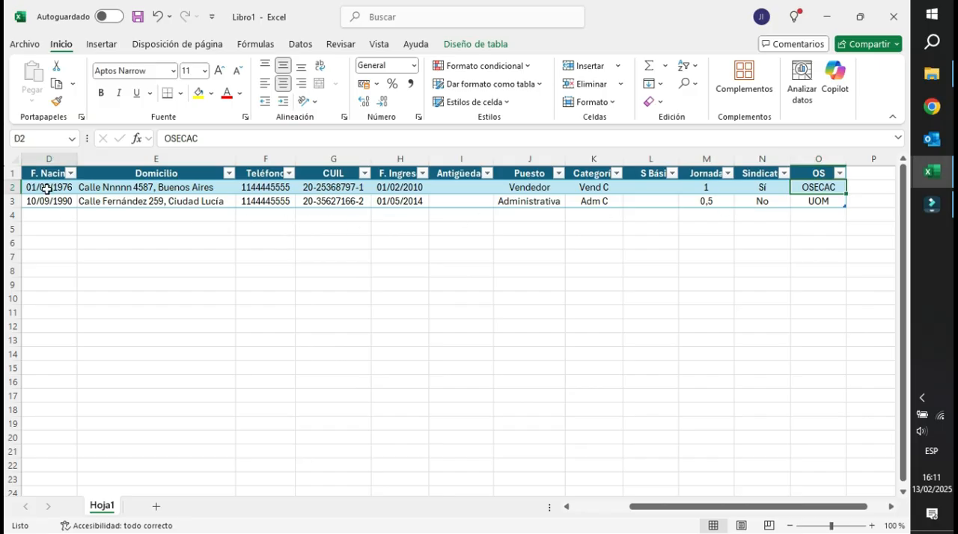
key(Left)
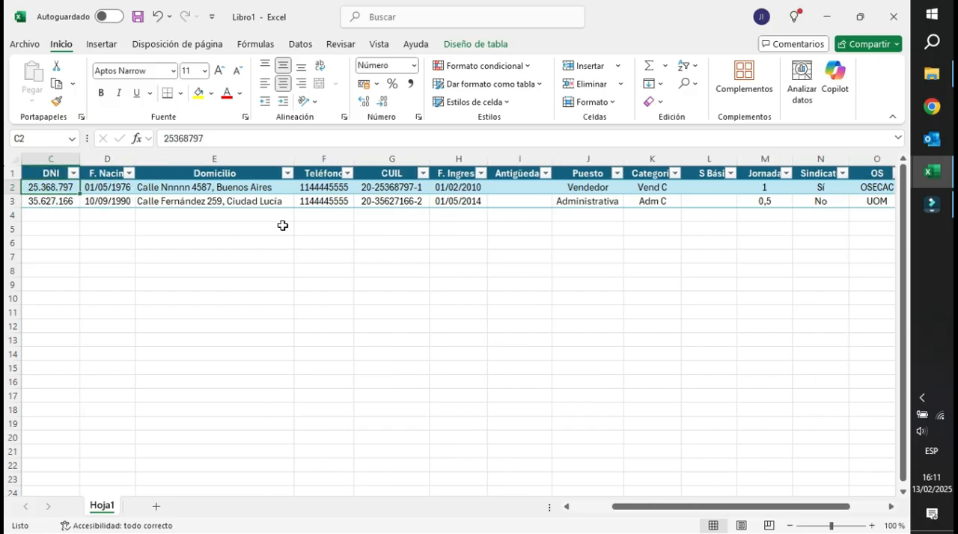
click(758, 158)
drag(792, 161, 776, 161)
click(721, 199)
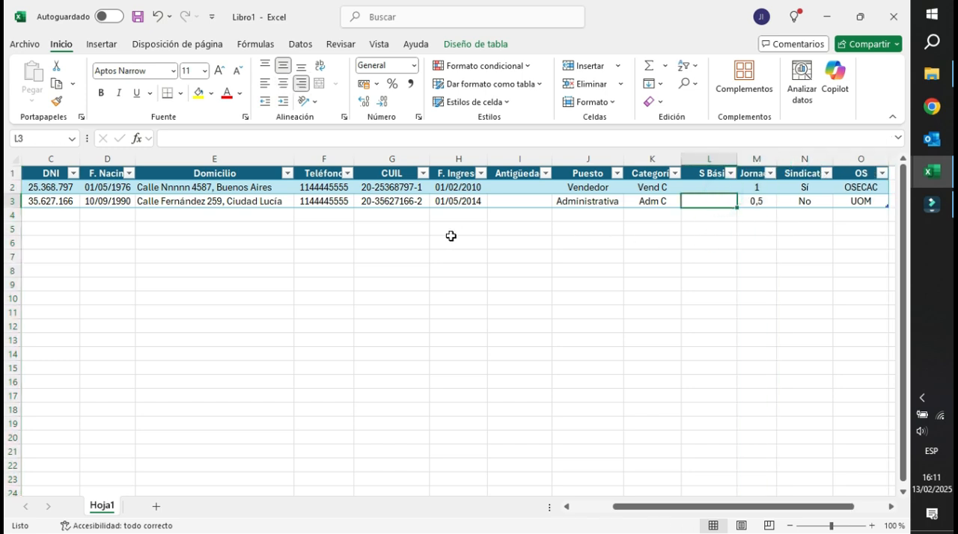
Enter the letter A as a trial Legajo value in A4, directly below the last record, and clear it.
key(Left)
key(Left)
key(Left)
key(Left)
key(Left)
key(Left)
key(Left)
key(Left)
key(Left)
key(Left)
key(Left)
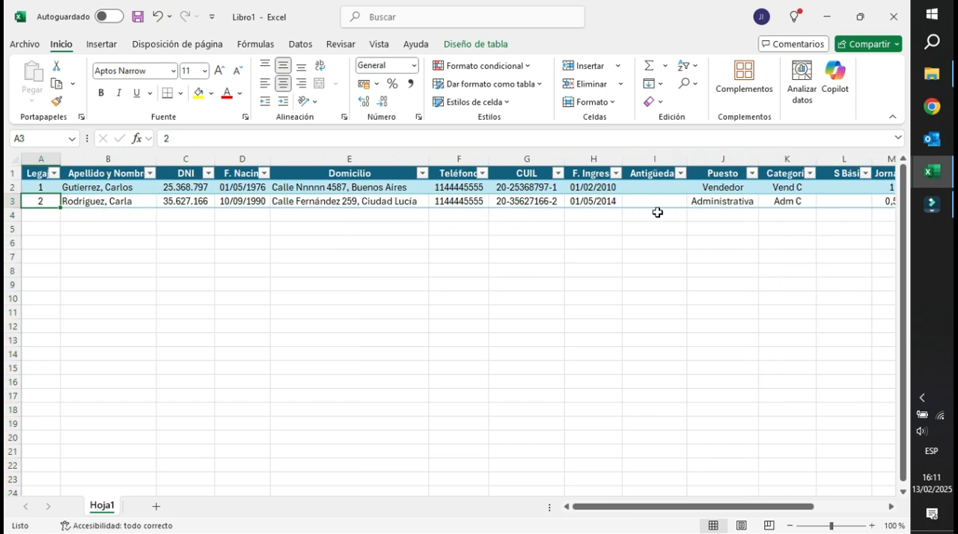
click(43, 187)
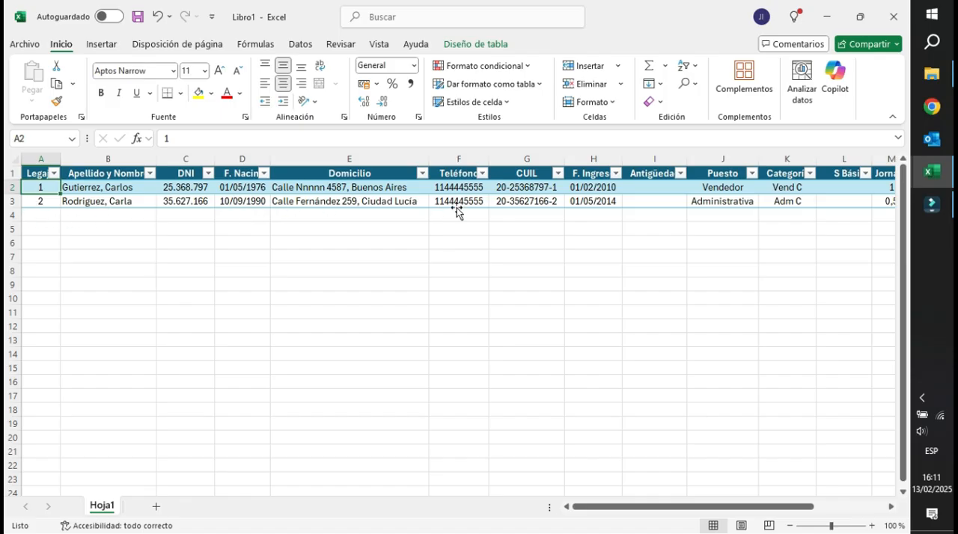
click(41, 188)
click(38, 200)
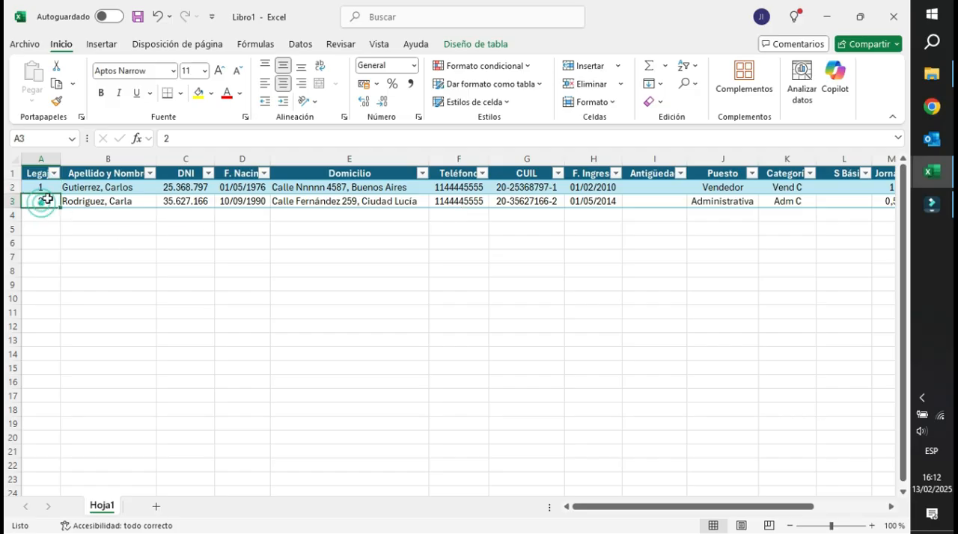
click(43, 214)
text(A)
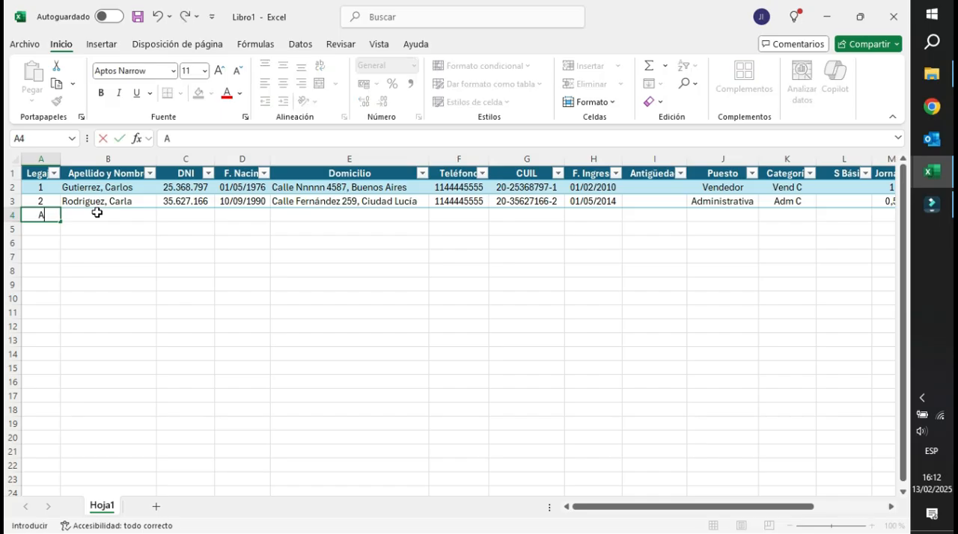
key(Return)
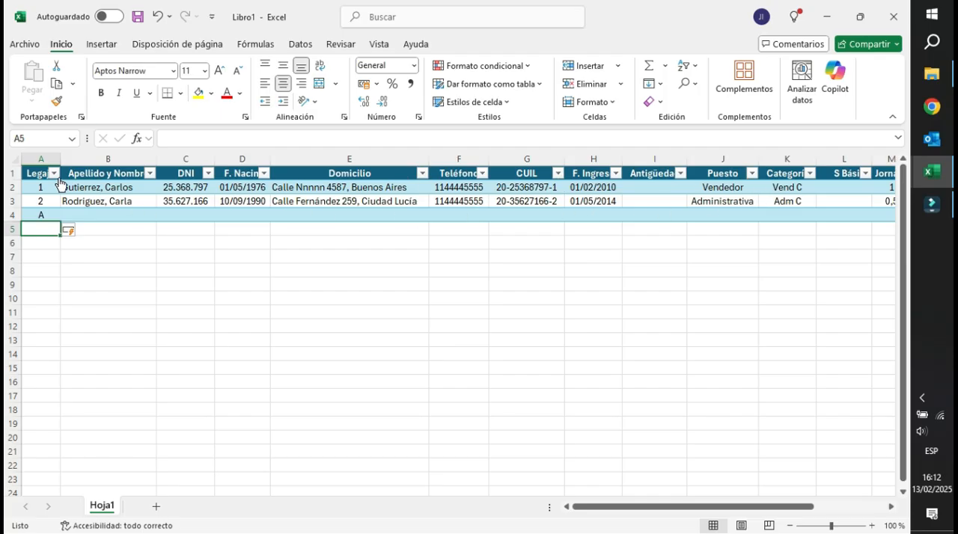
click(42, 214)
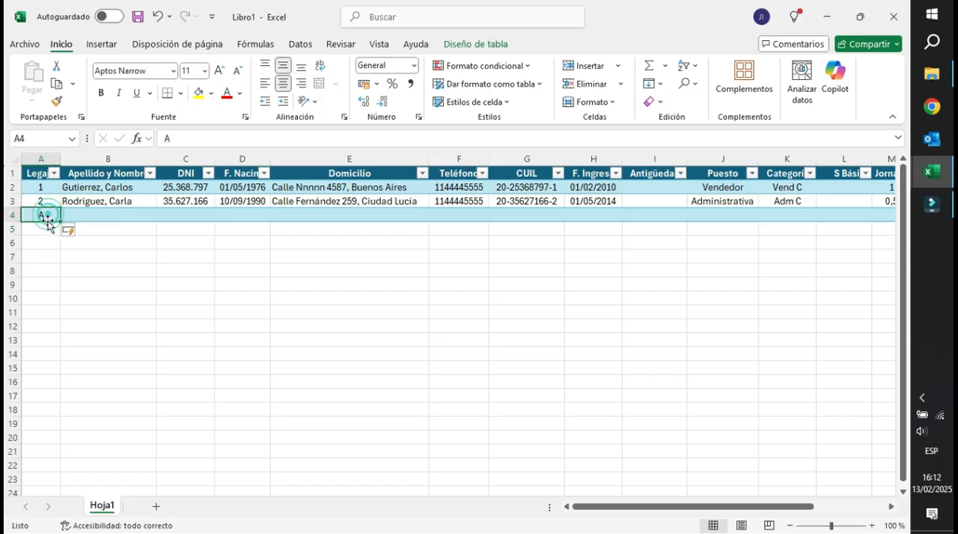
key(Delete)
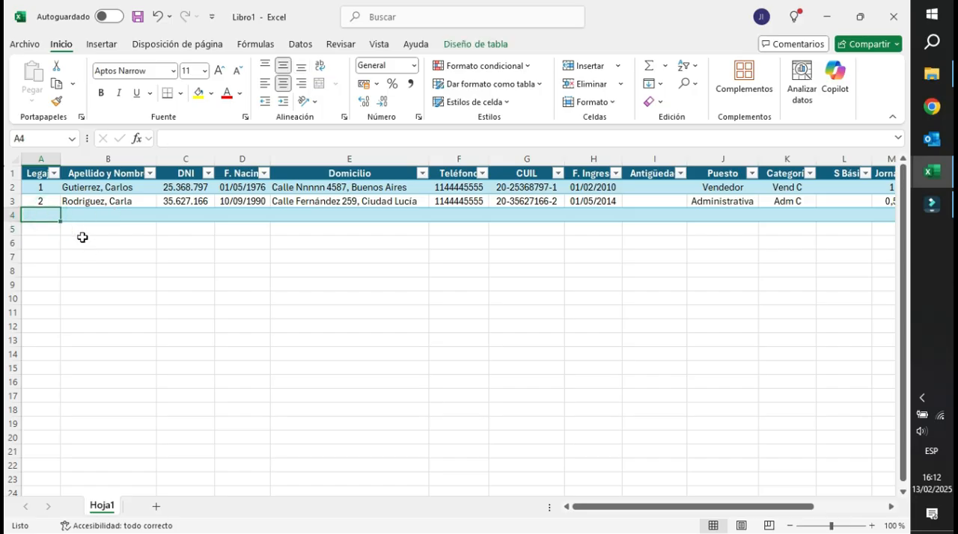
Add data validation to the Legajo column that allows only Número entero values mayor que 0, and select cell A4.
click(43, 155)
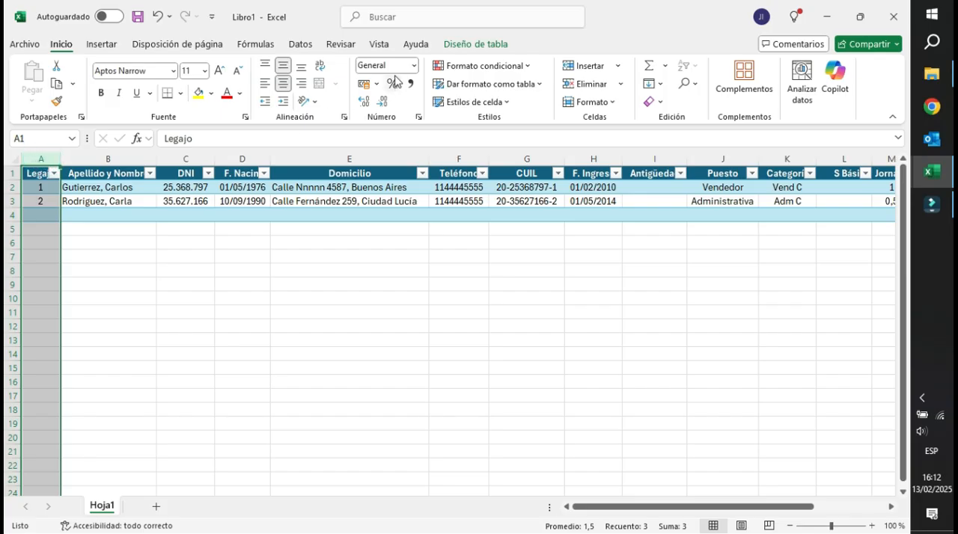
click(301, 45)
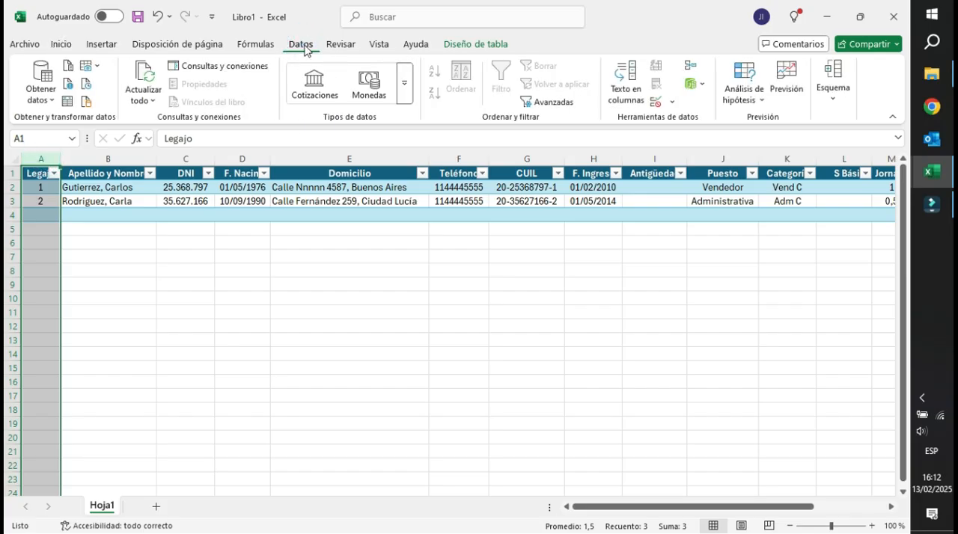
click(670, 102)
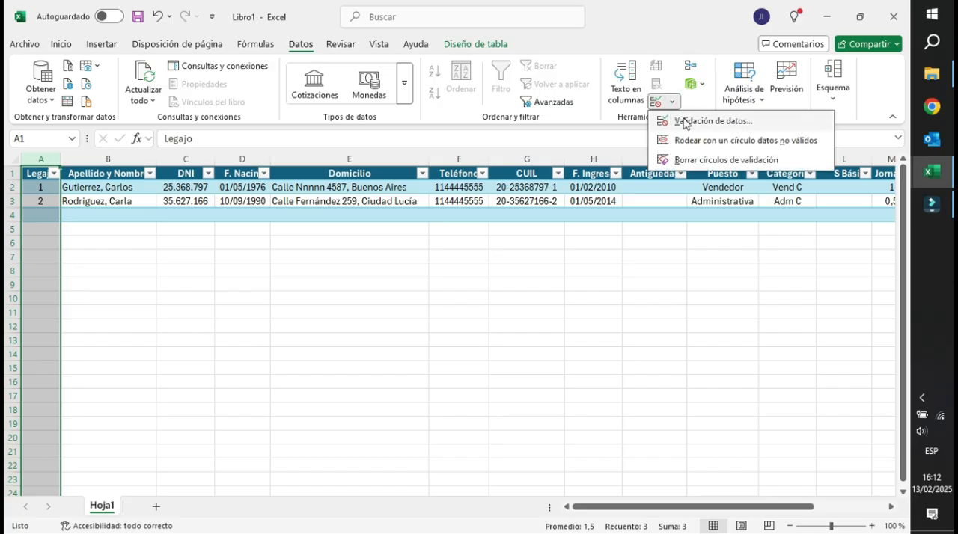
click(695, 122)
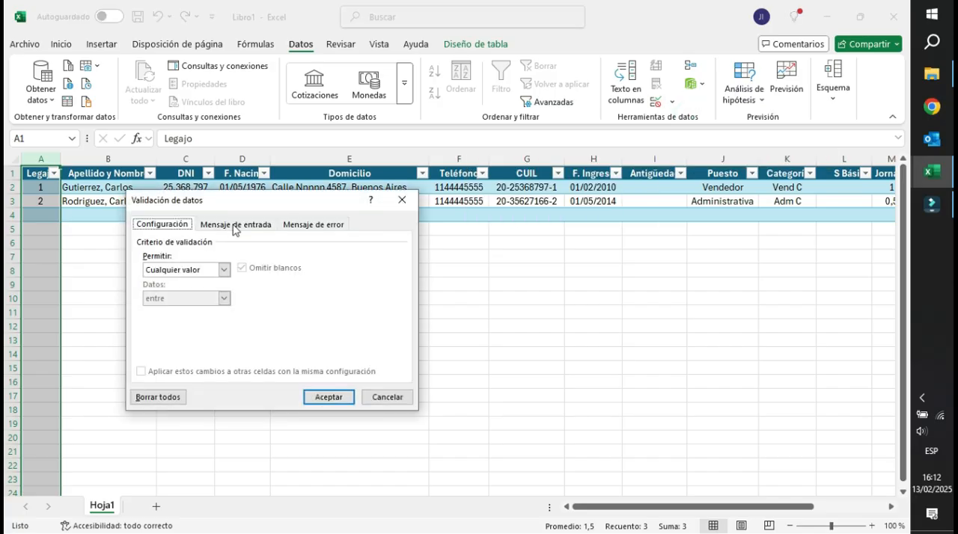
drag(265, 213, 330, 227)
click(261, 283)
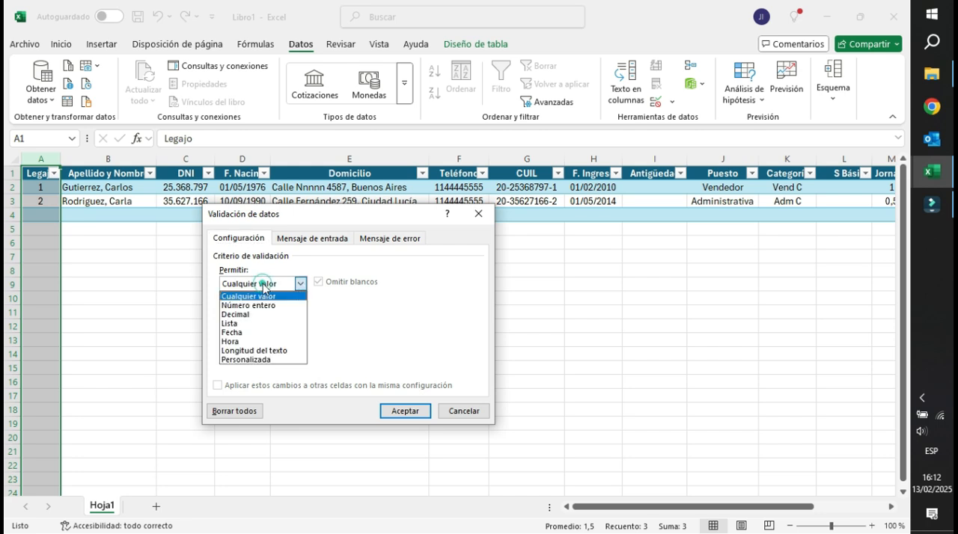
click(253, 307)
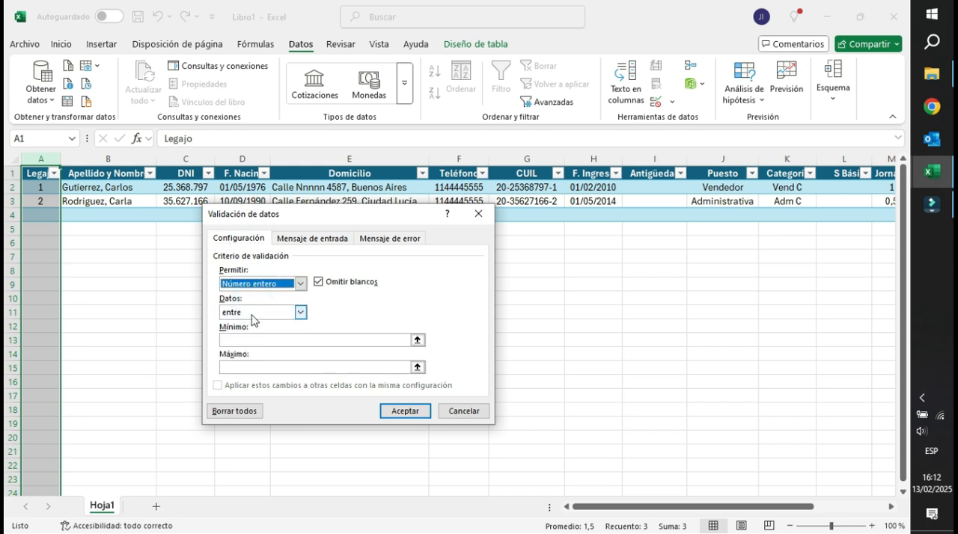
click(253, 312)
click(254, 362)
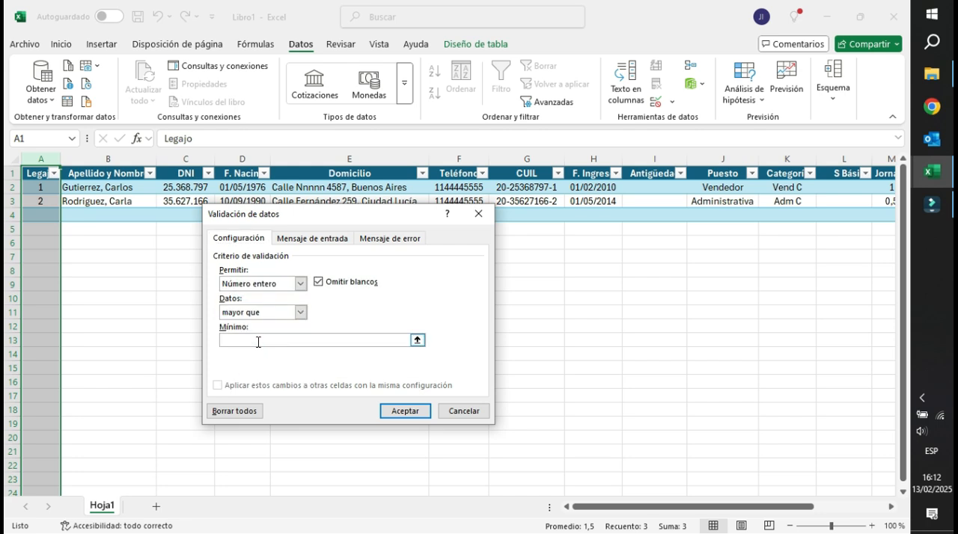
click(258, 338)
text(0)
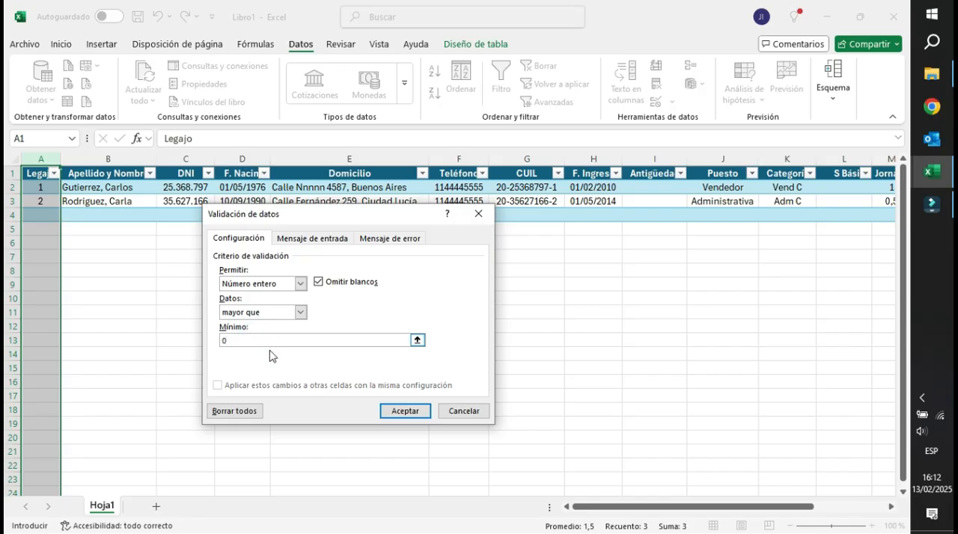
click(404, 410)
click(33, 216)
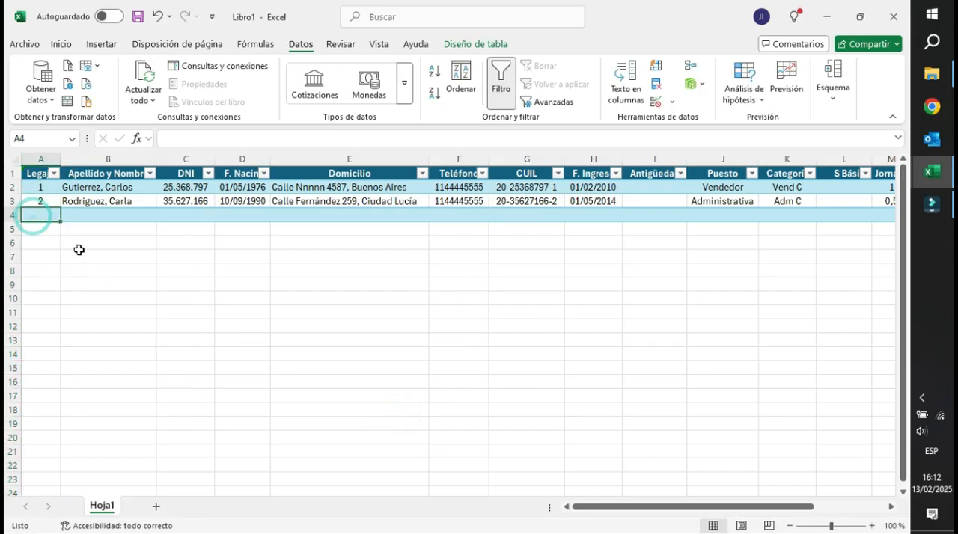
Test the Legajo validation in A4 with the letter a, and replace the entry with 3.
text(a)
key(Return)
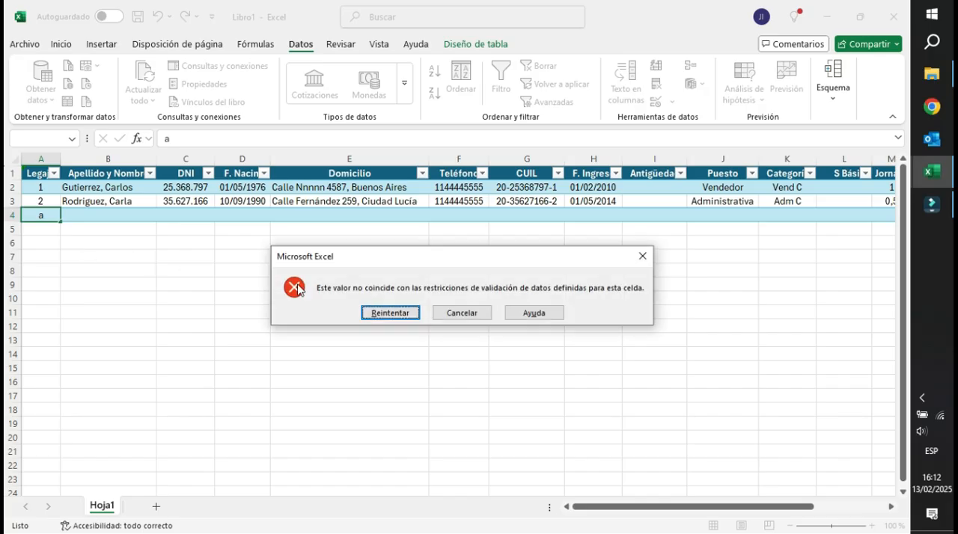
click(403, 314)
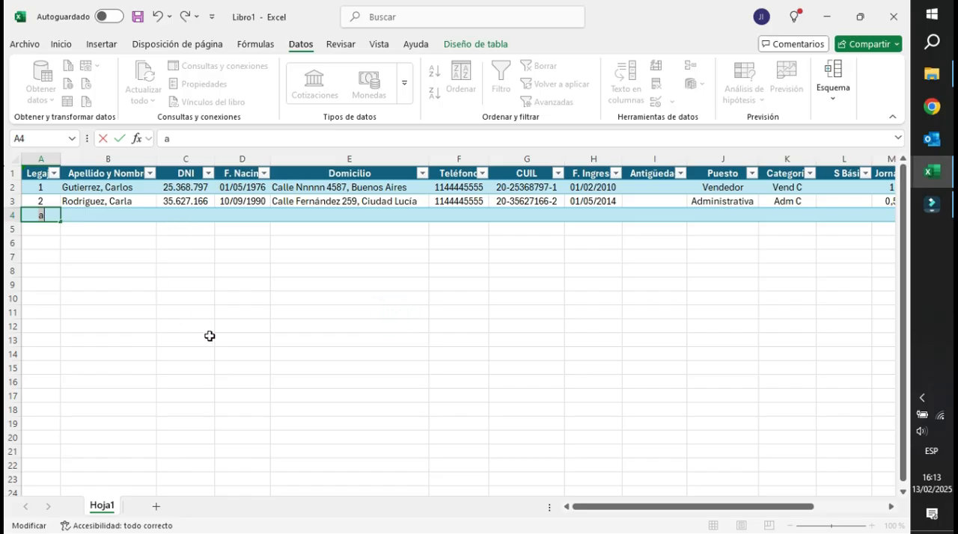
text(3)
key(Return)
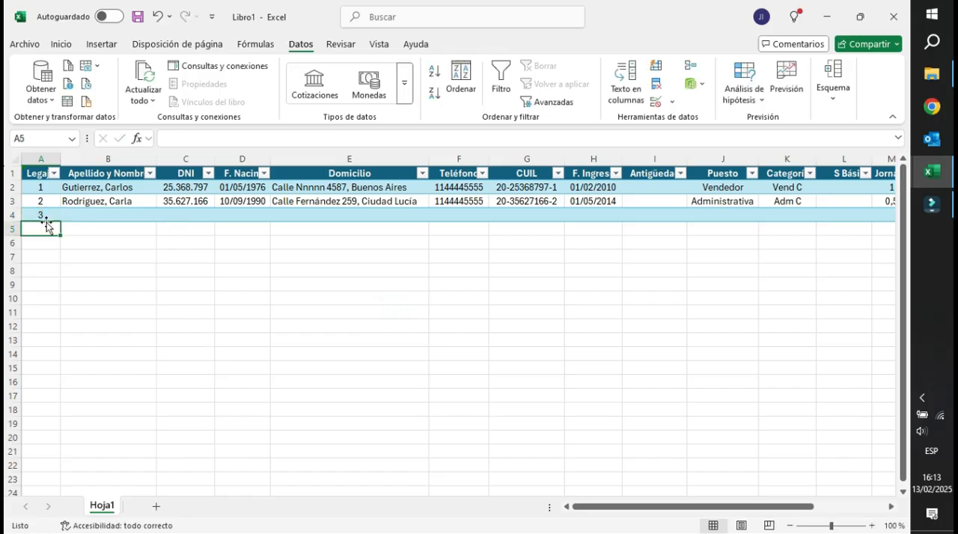
Try 3w as the Legajo value in A4 and correct the entry back to 3.
key(Up)
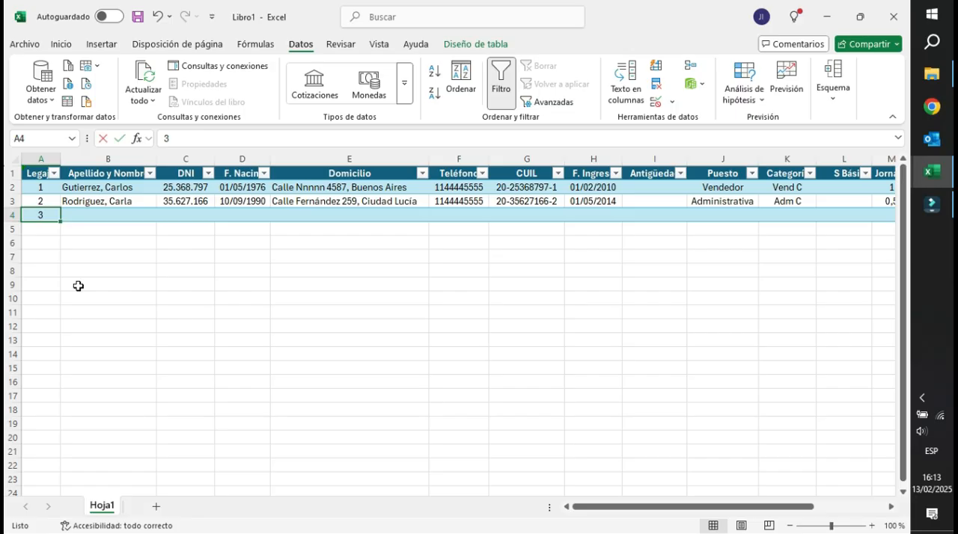
text(3w)
key(Return)
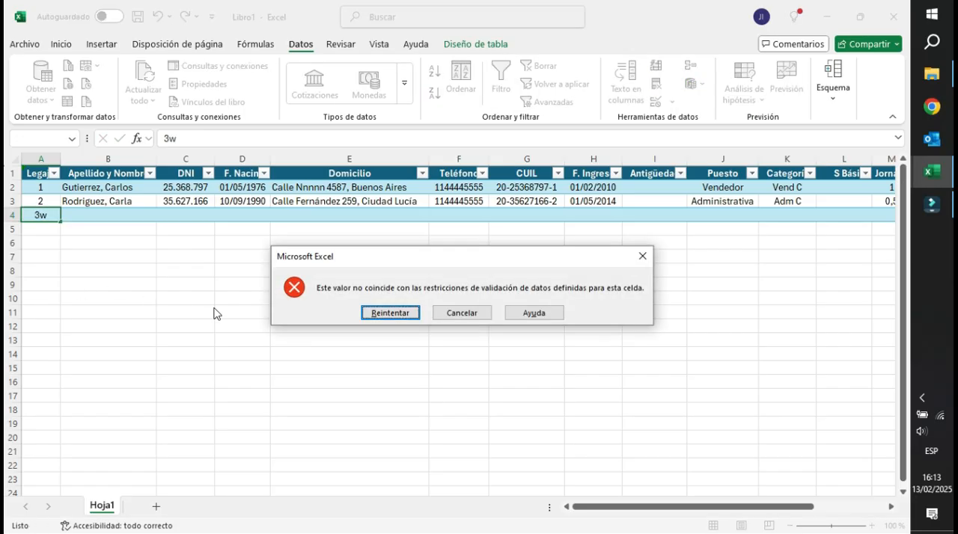
click(380, 313)
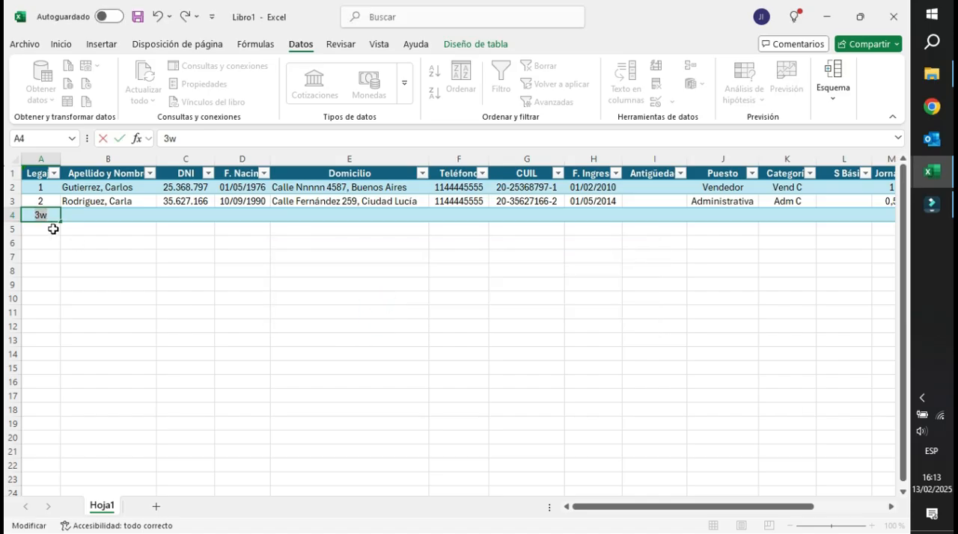
key(BackSpace)
key(Return)
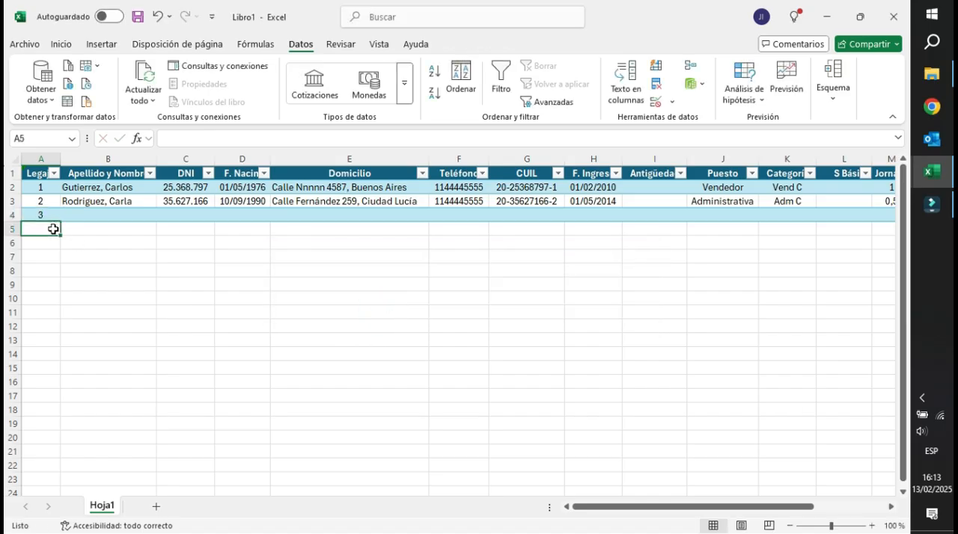
Auto-fit the width of the Apellido y Nombre column and select its two recorded names.
click(100, 215)
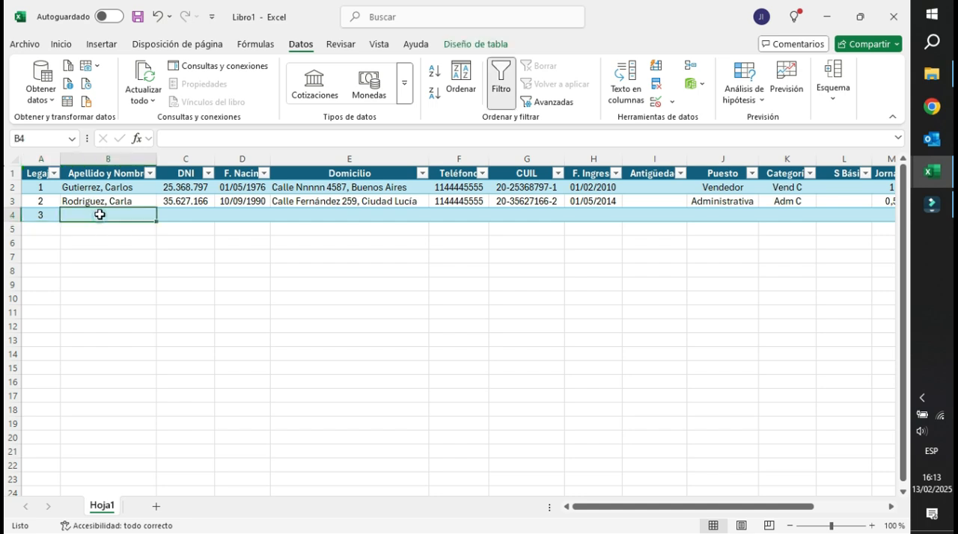
double_click(155, 159)
drag(107, 188, 112, 202)
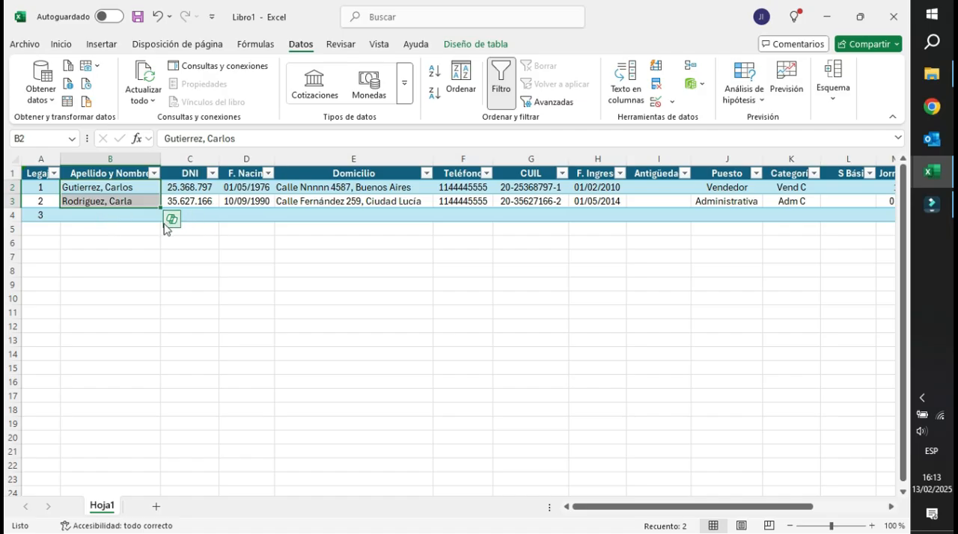
Check the number format applied to the DNI column without changing it.
click(194, 160)
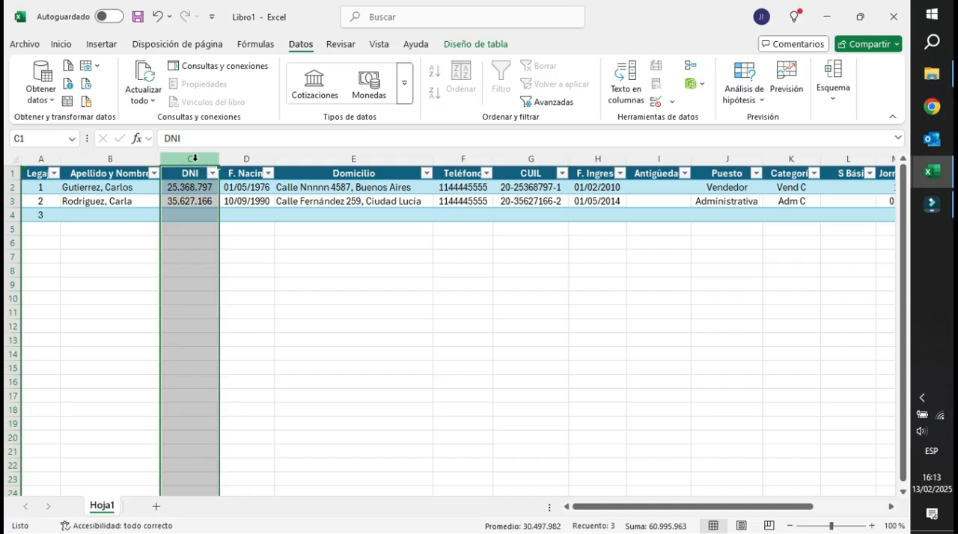
key(ctrl+1)
drag(303, 160, 447, 148)
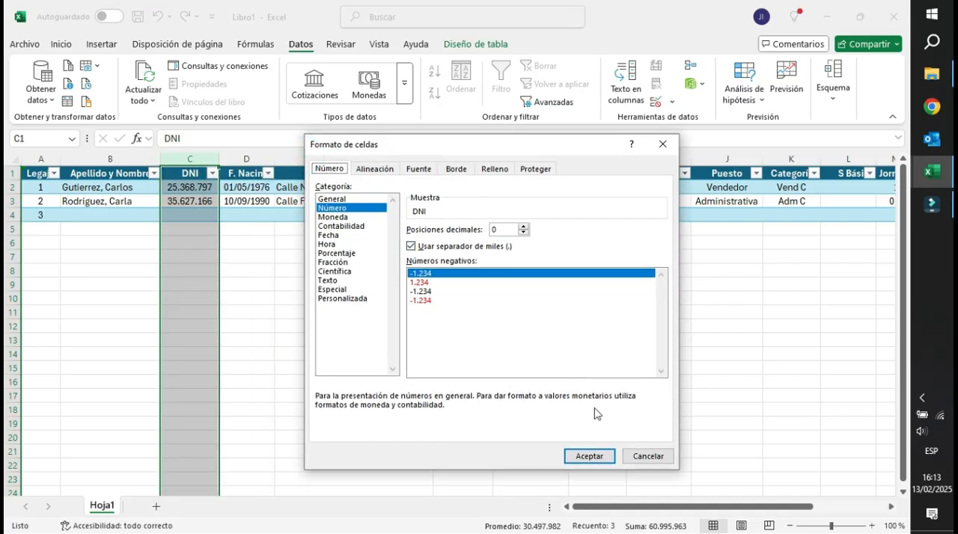
click(648, 456)
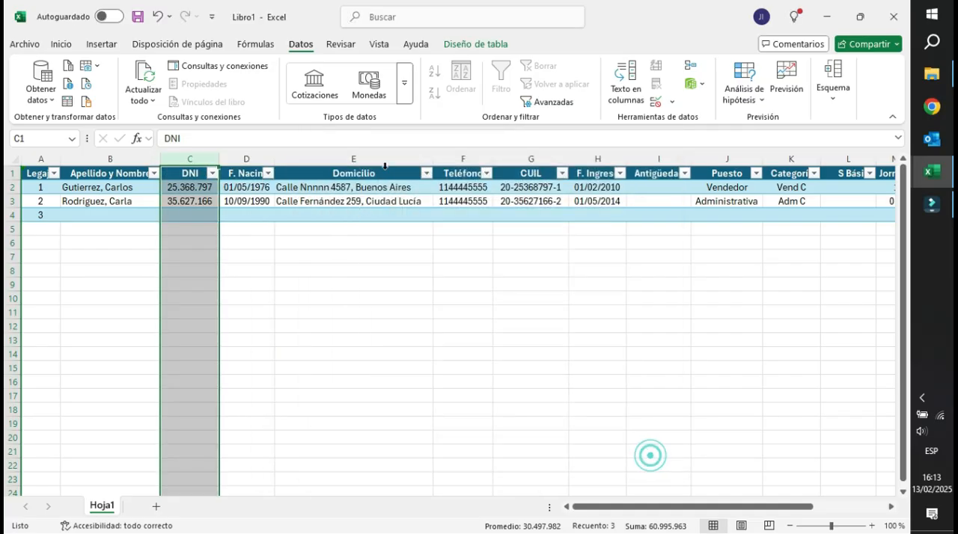
Add data validation to the DNI column that allows only Número entero values entre 10000000 and 99999999.
click(670, 102)
click(662, 120)
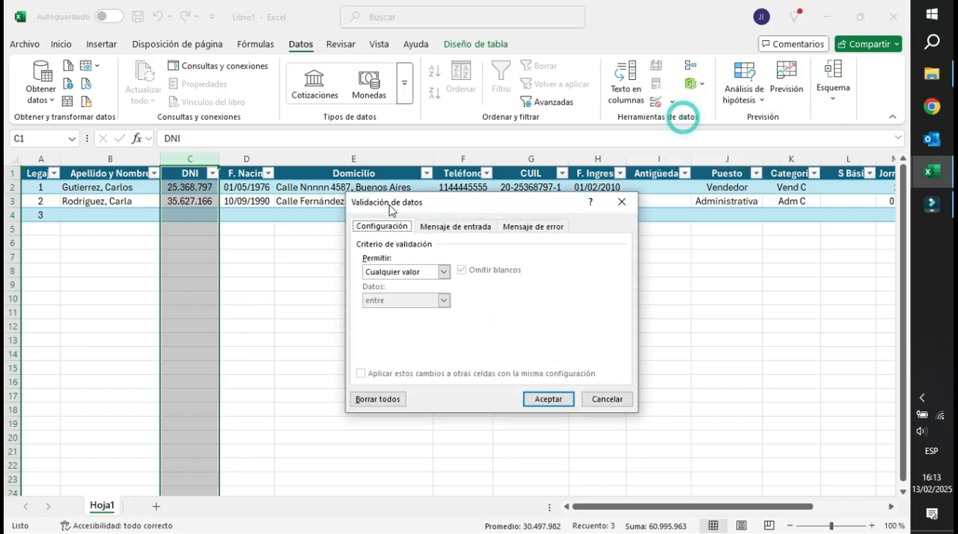
click(443, 272)
click(391, 293)
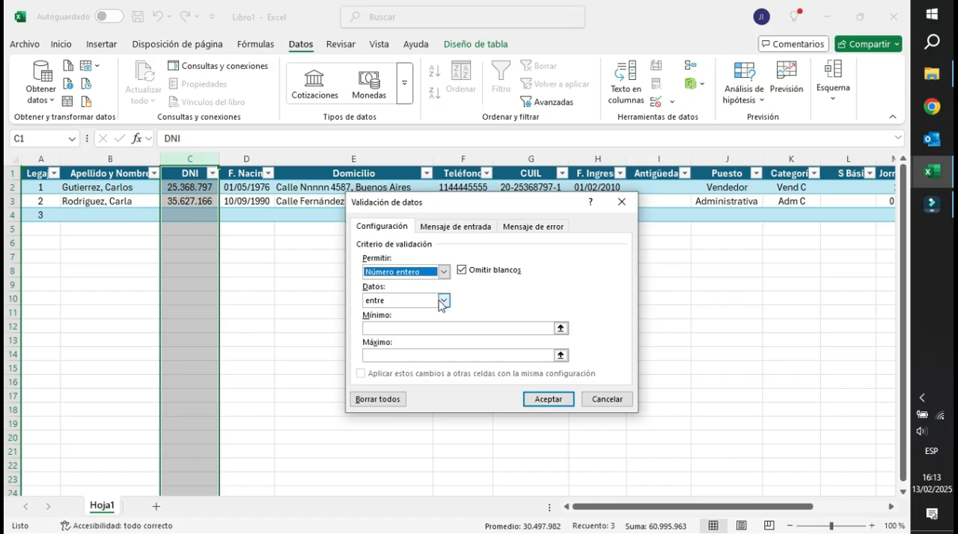
click(394, 302)
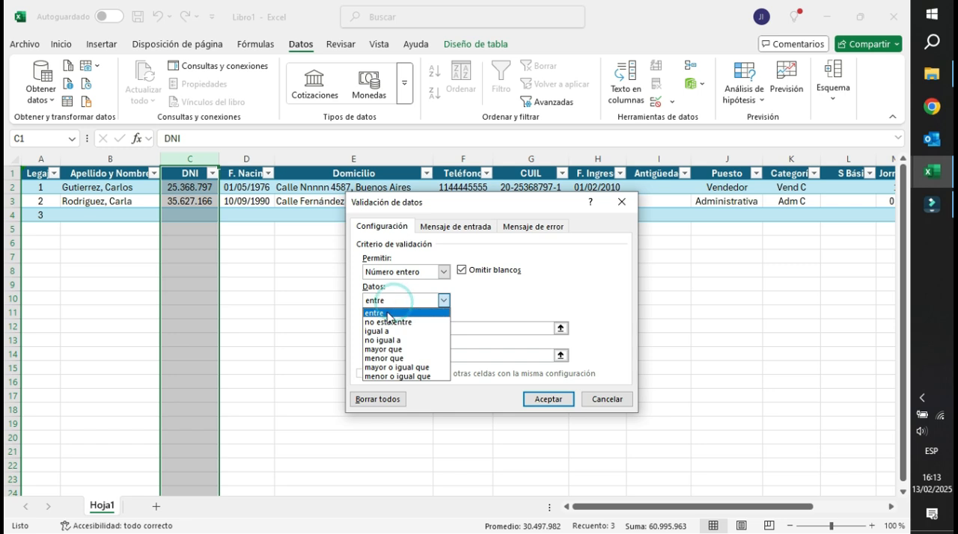
click(393, 312)
click(382, 329)
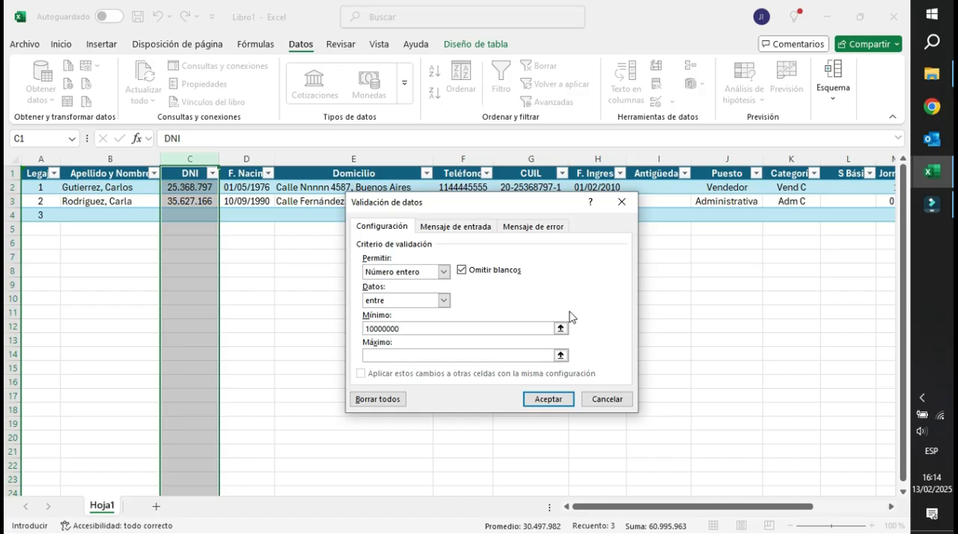
click(385, 355)
text(99999999)
key(Home)
key(BackSpace)
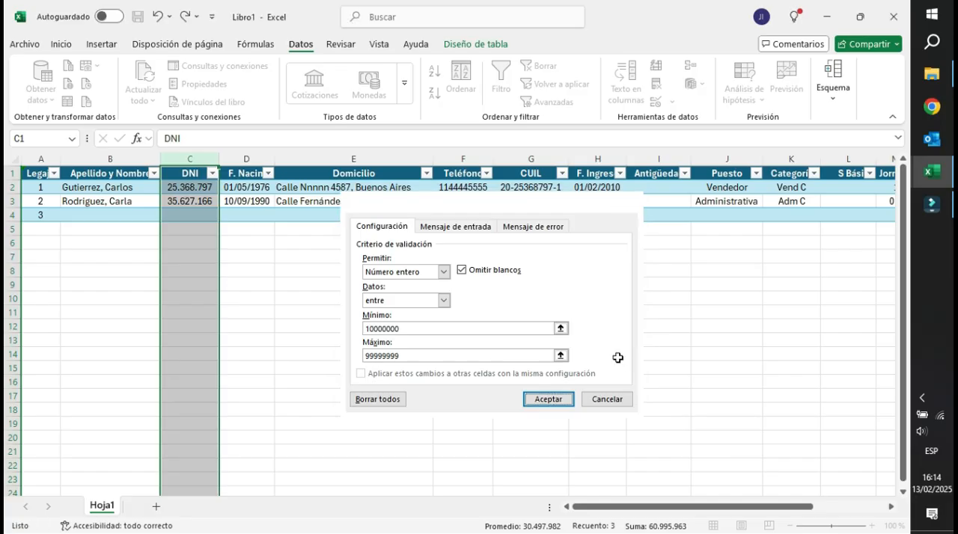
key(Return)
Try a three-digit number as the DNI in C4 and cancel the entry.
click(190, 214)
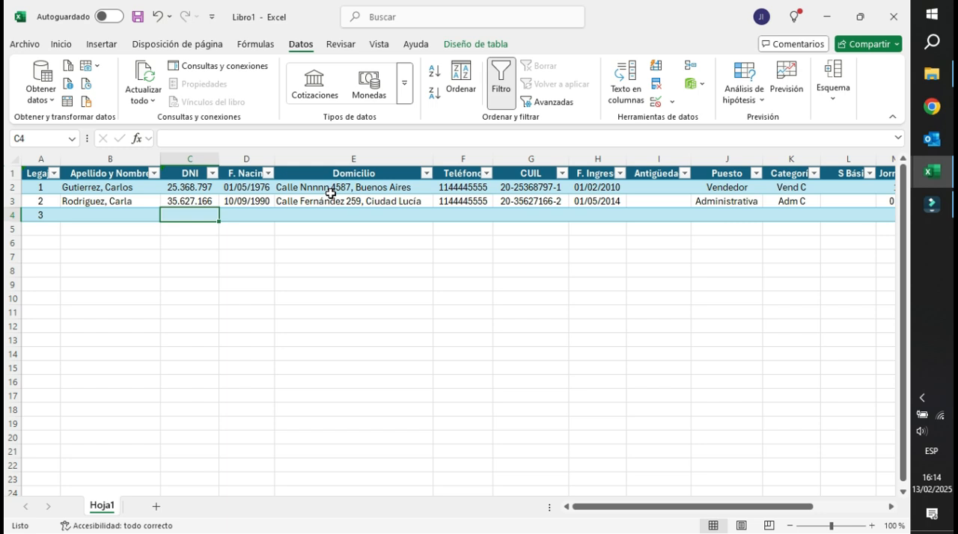
text(256)
key(Return)
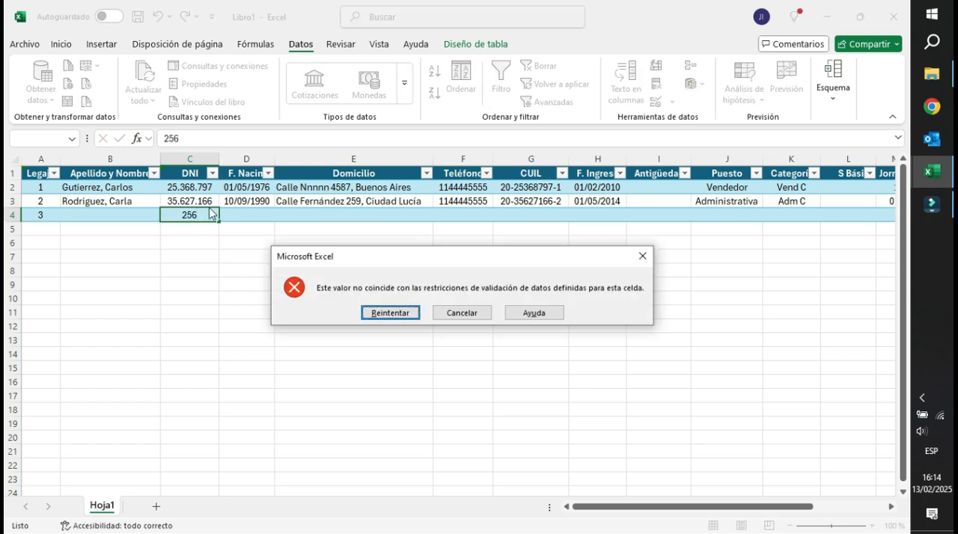
click(463, 316)
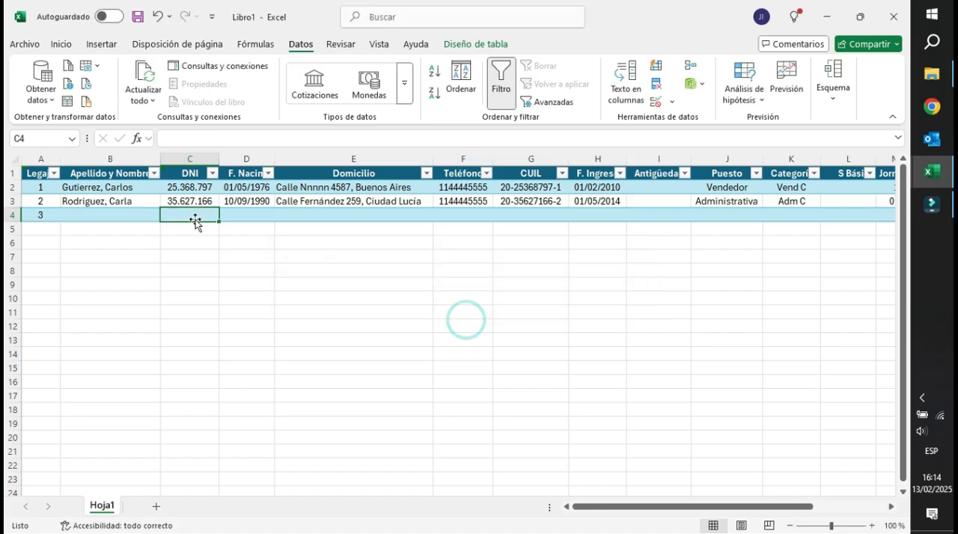
Test the DNI validation in C4 with an overlong number, and replace it with an eight-digit trial DNI.
text(5555)
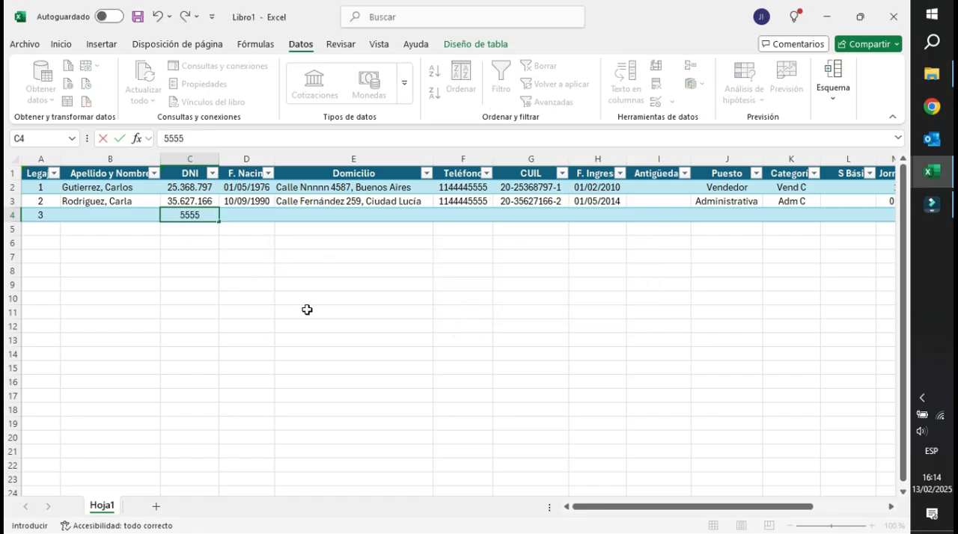
text(555555555)
key(Return)
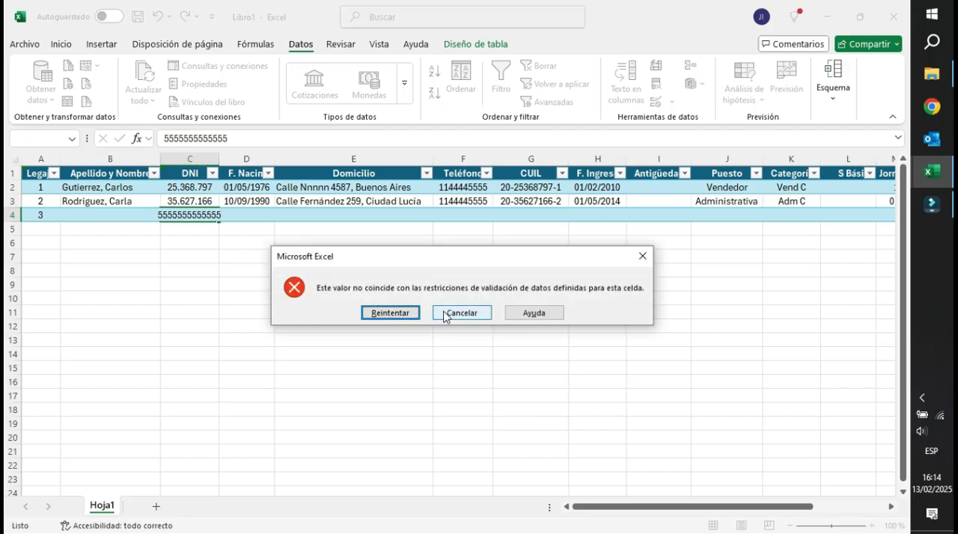
click(391, 313)
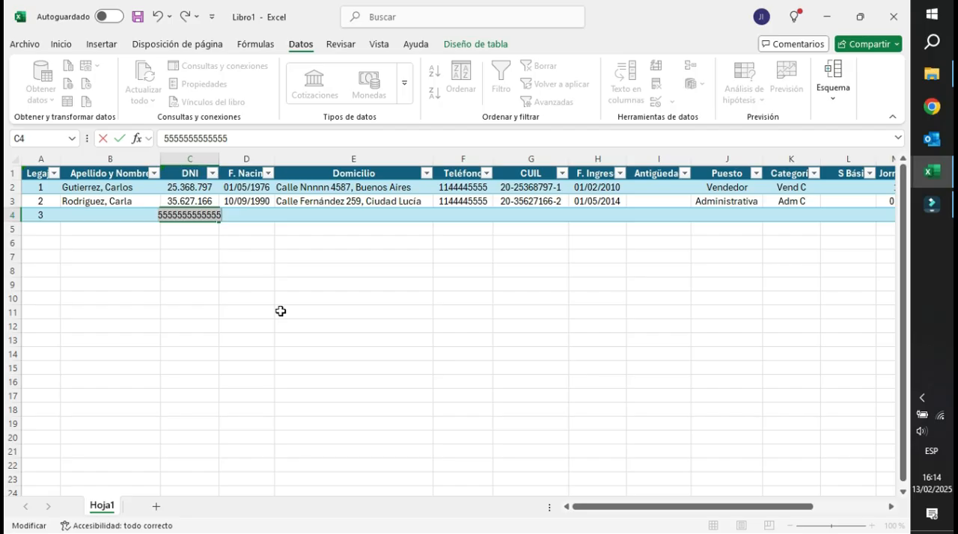
text(3)
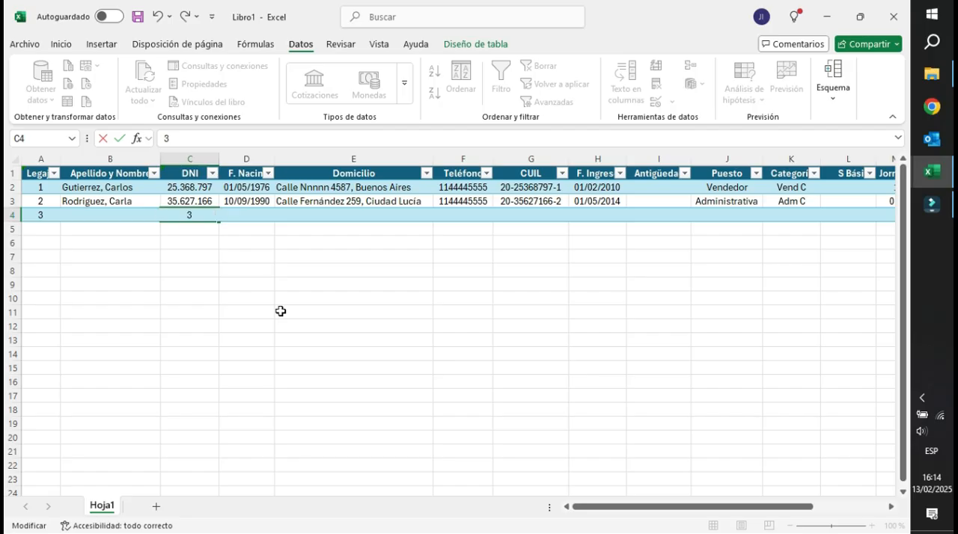
text(0000555)
key(Return)
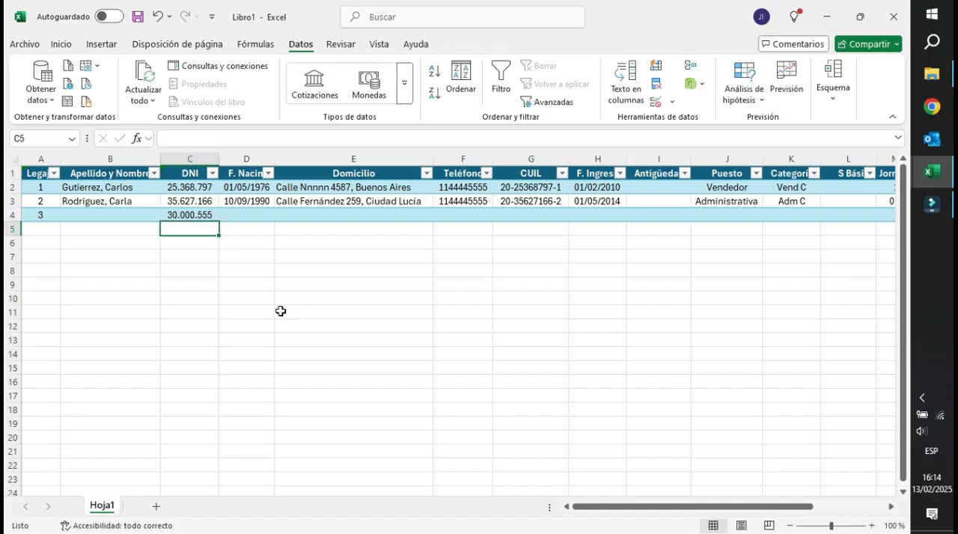
Lower the minimum in the data validation of C4 so that it allows seven-digit DNI numbers.
click(187, 218)
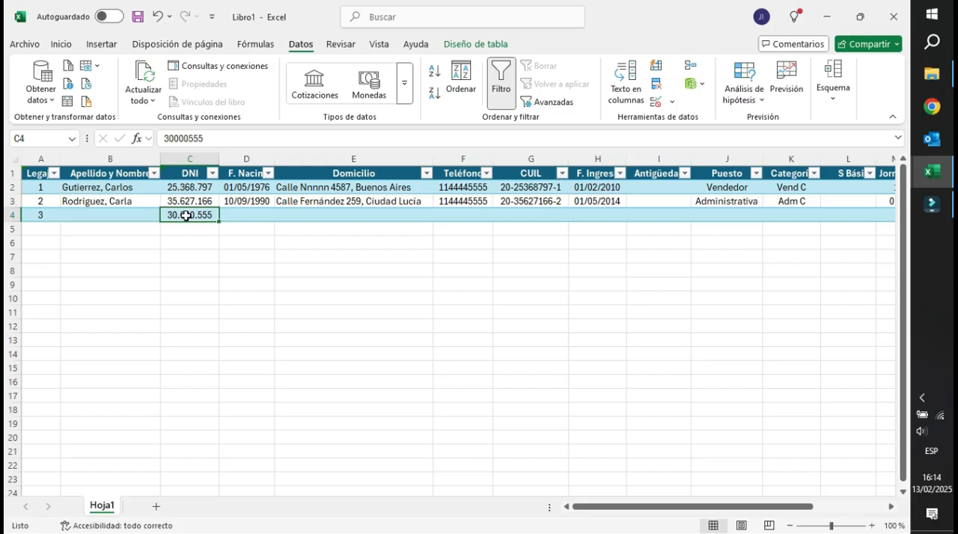
click(671, 101)
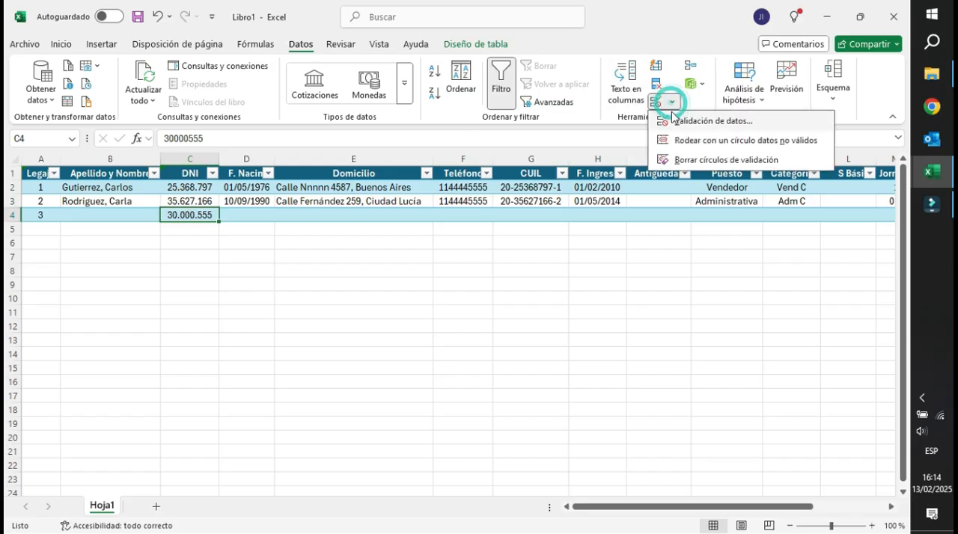
click(677, 120)
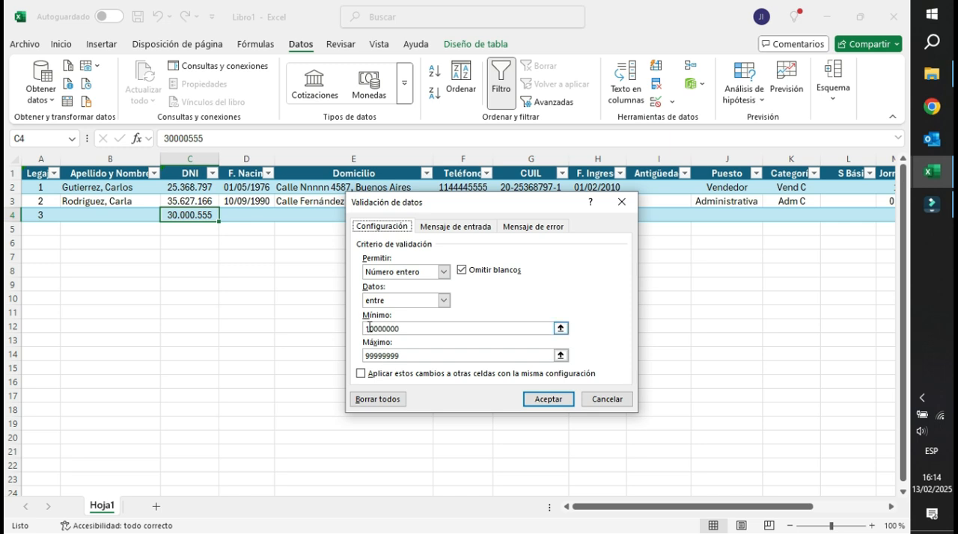
click(409, 326)
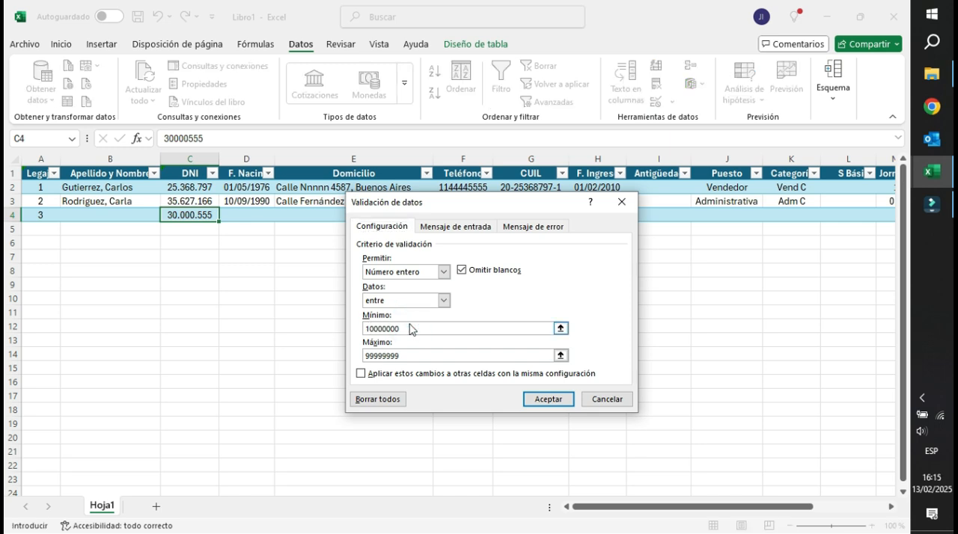
click(550, 400)
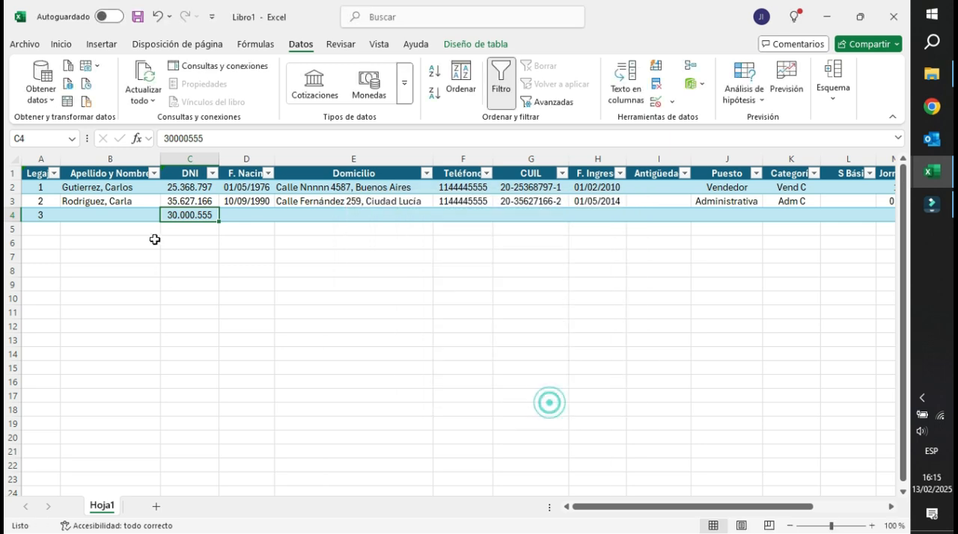
Shorten the trial DNI in C4 to seven digits by removing its last digit, and reselect the cell.
click(223, 142)
key(BackSpace)
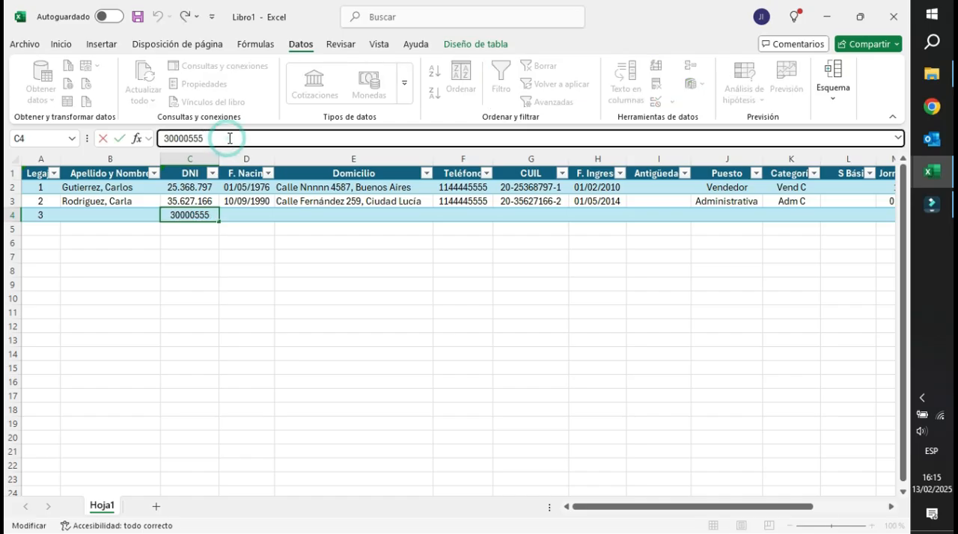
key(Return)
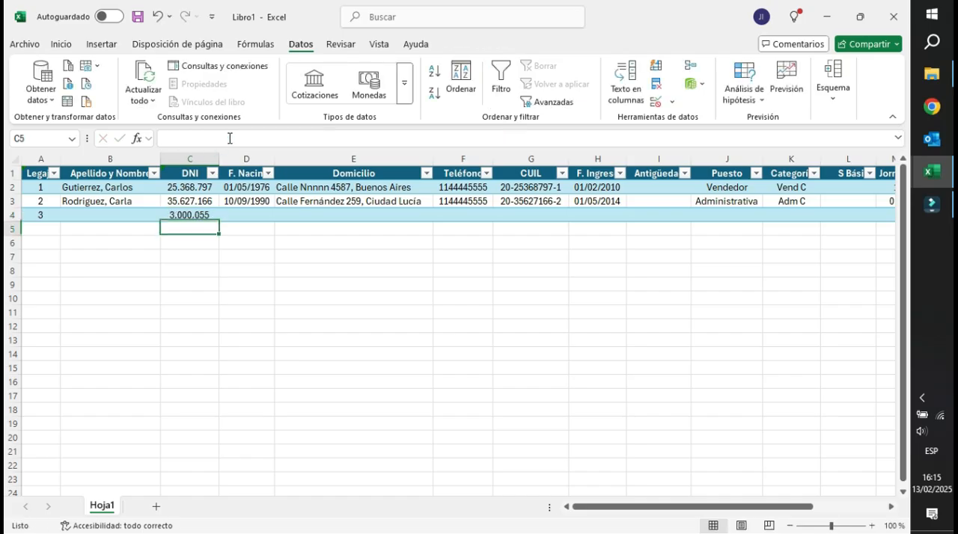
click(182, 216)
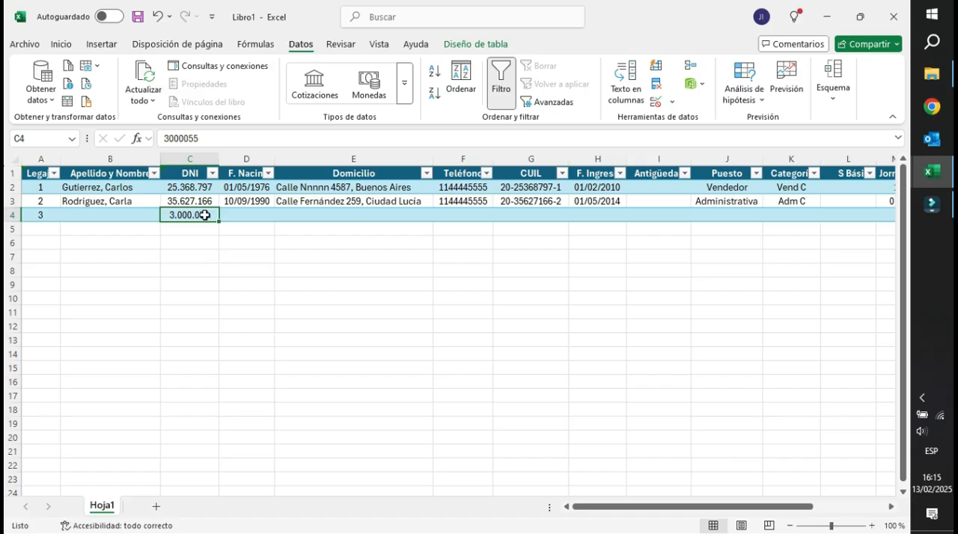
Add data validation to the F. Nacim column that allows only dates greater than 01/01/1925.
click(246, 159)
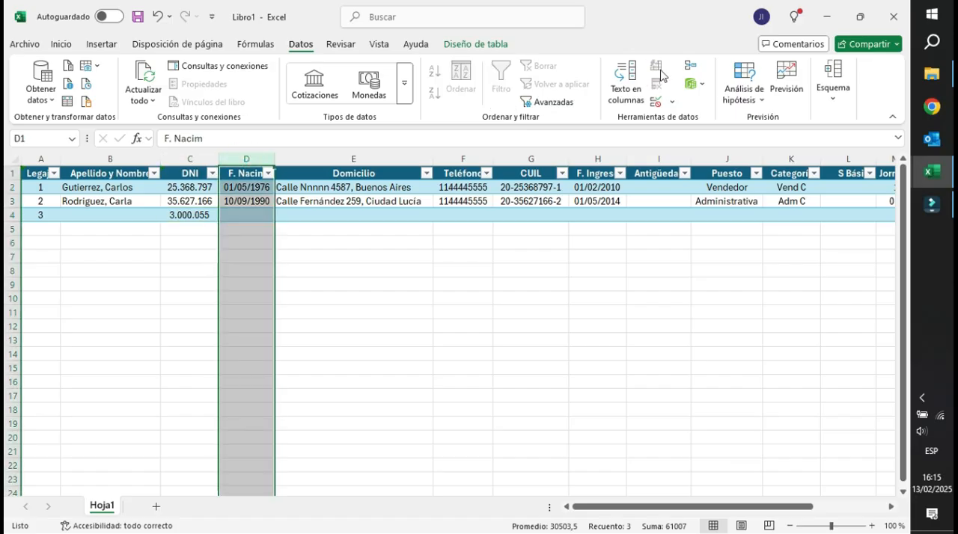
click(671, 104)
click(697, 121)
click(403, 274)
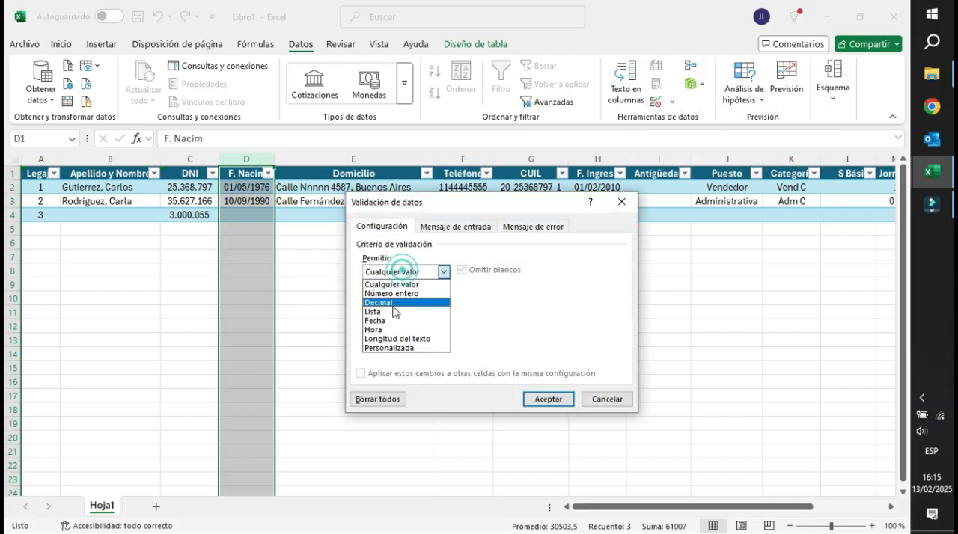
click(392, 321)
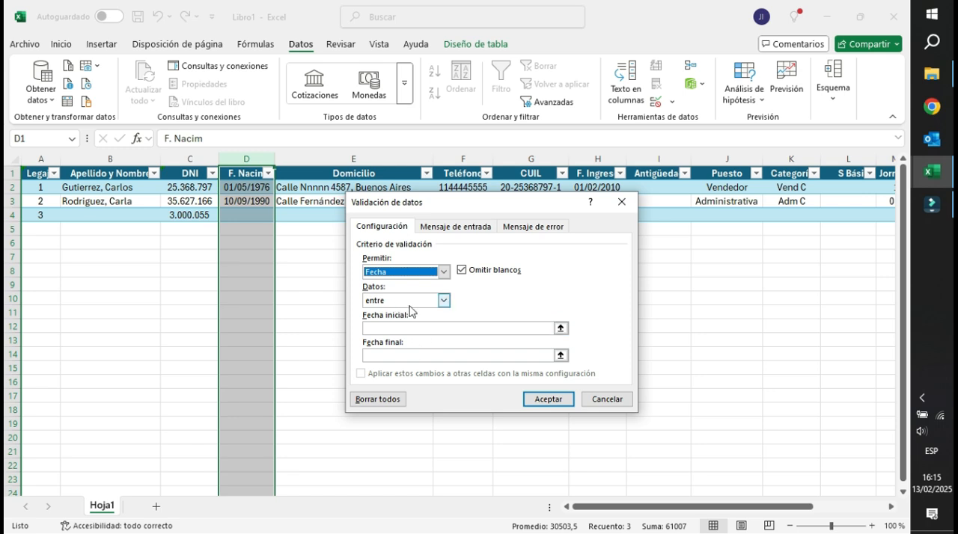
click(410, 300)
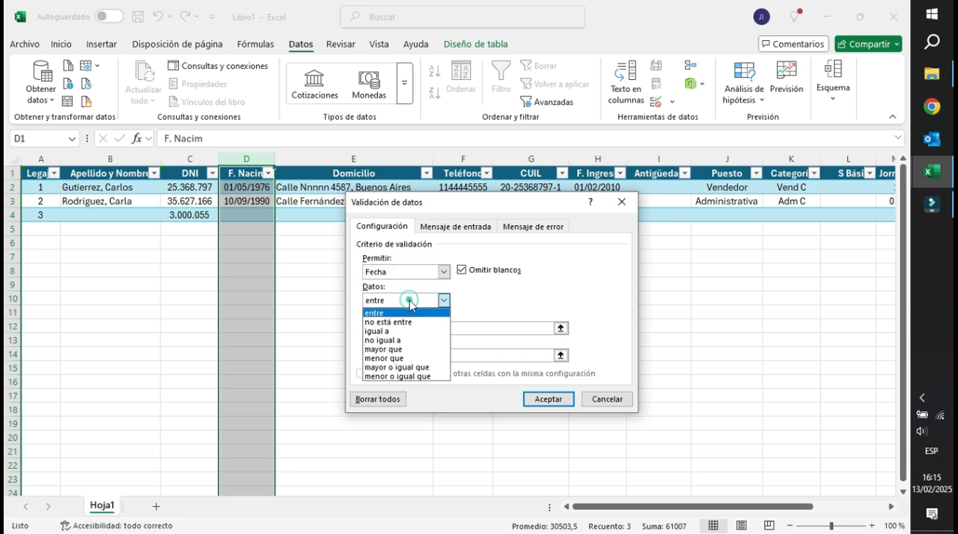
click(401, 349)
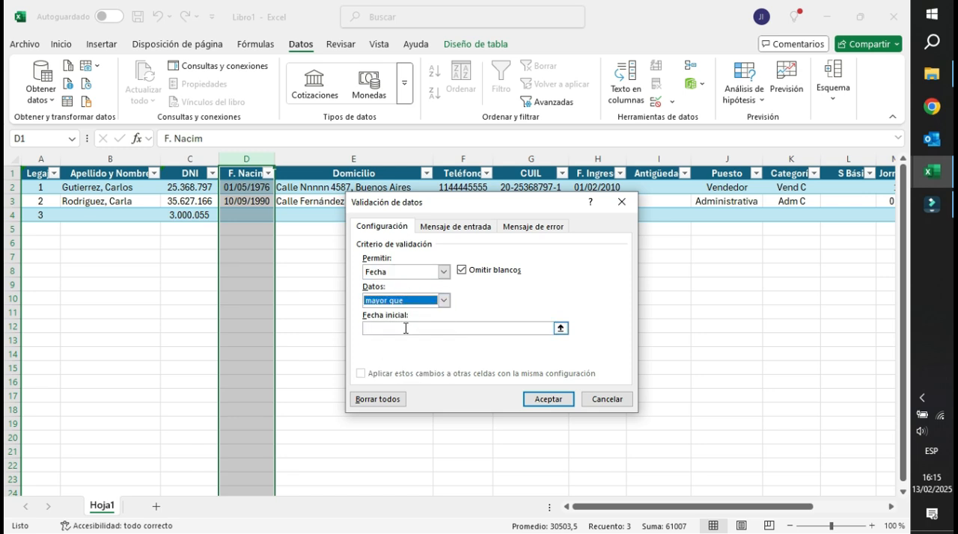
click(406, 327)
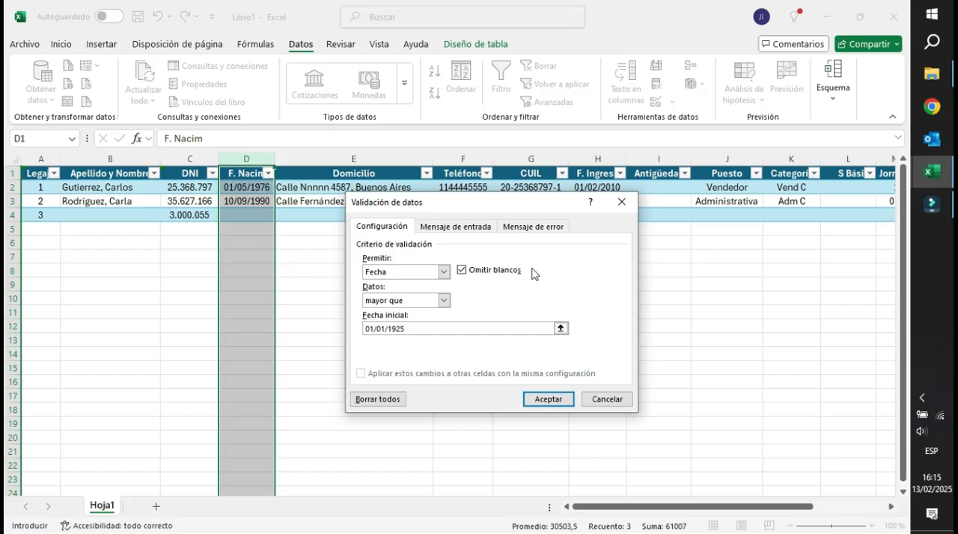
click(553, 400)
Test the date validation in D4 with a birth date earlier than 1925, and correct its year to one within the allowed range.
click(252, 216)
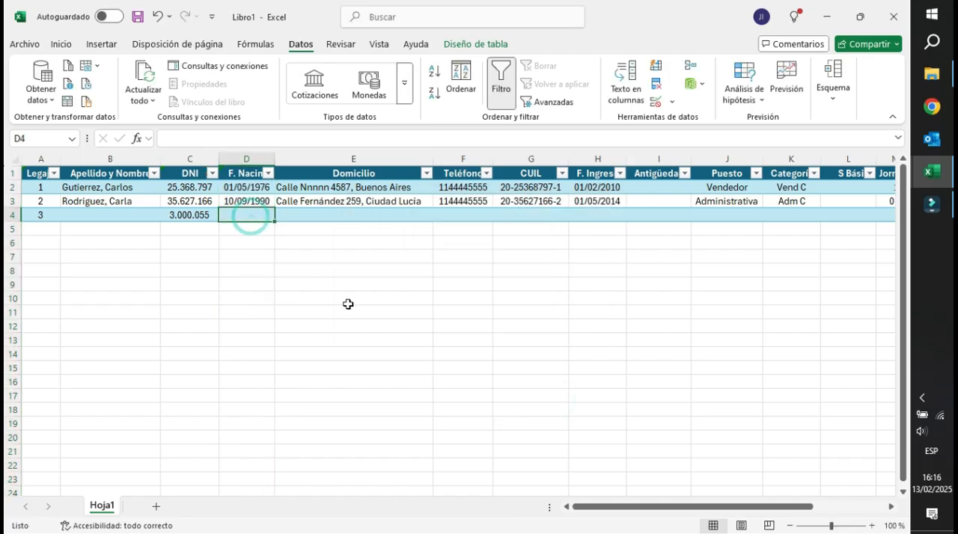
text(10/10/1910)
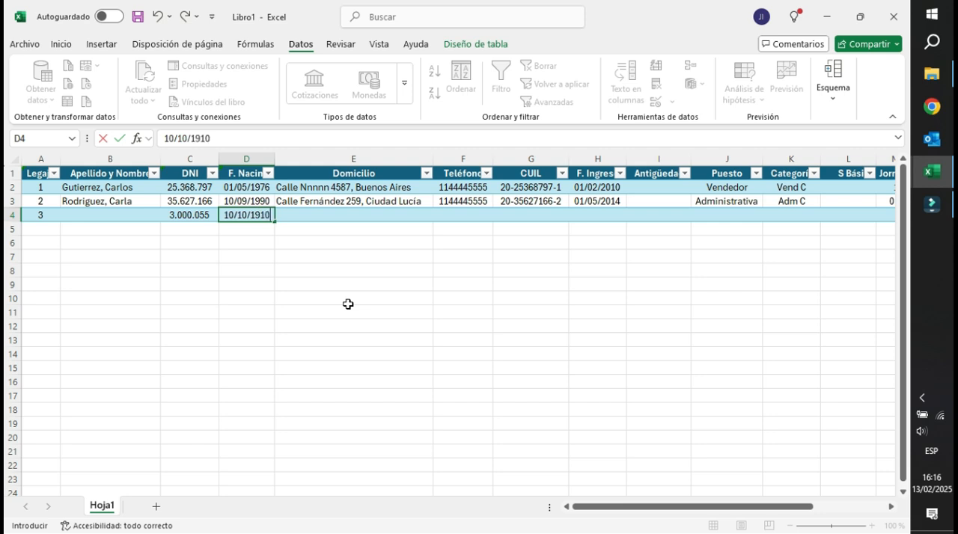
key(Return)
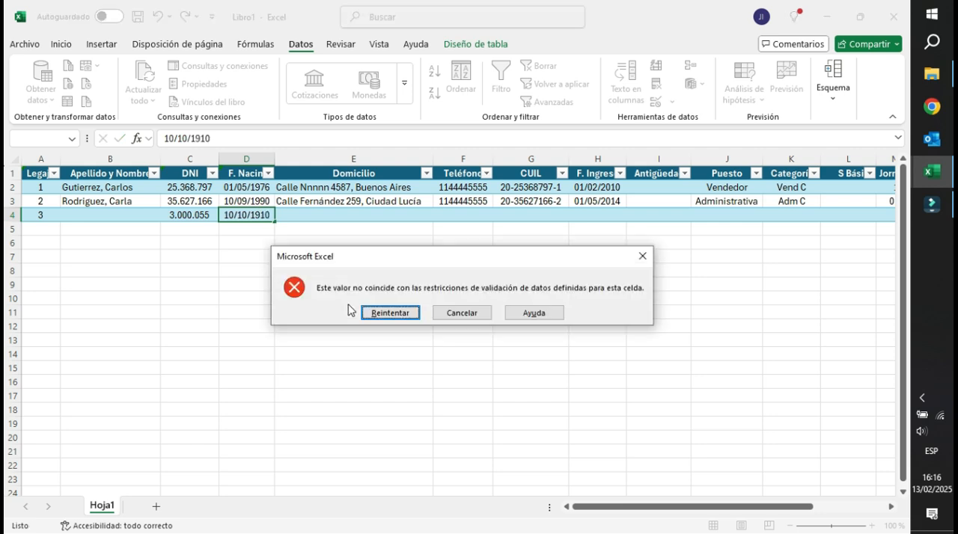
click(416, 311)
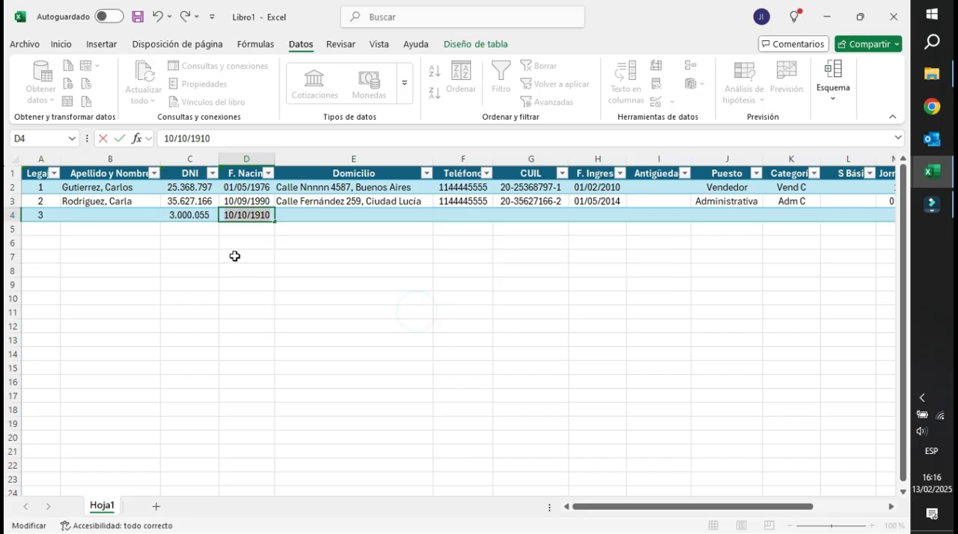
click(240, 138)
key(BackSpace)
key(BackSpace)
text(90)
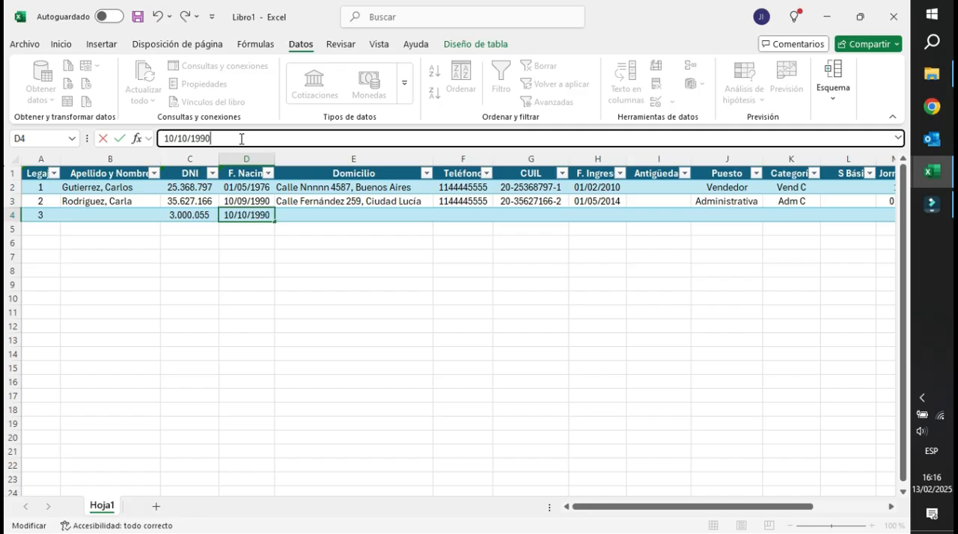
key(Return)
click(359, 197)
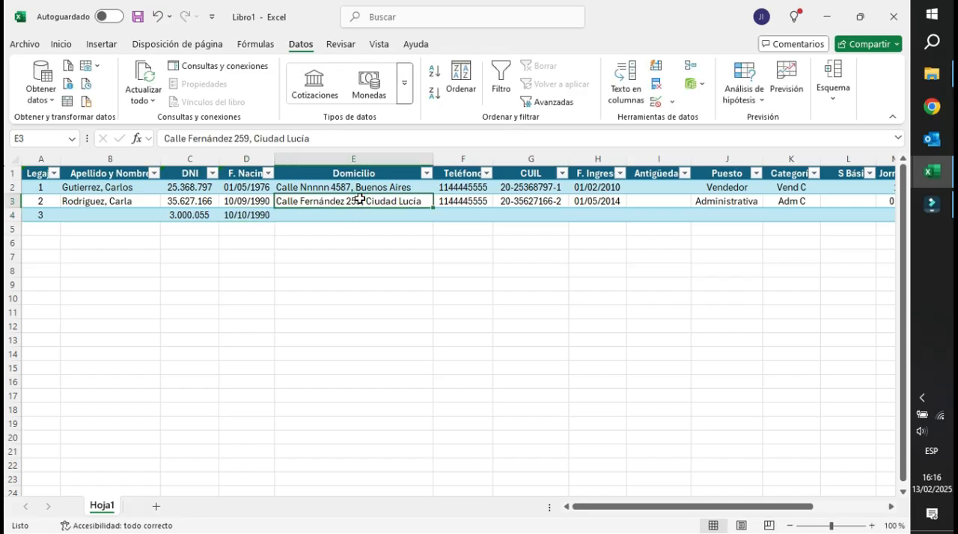
drag(359, 186, 294, 208)
click(120, 186)
drag(120, 185, 120, 200)
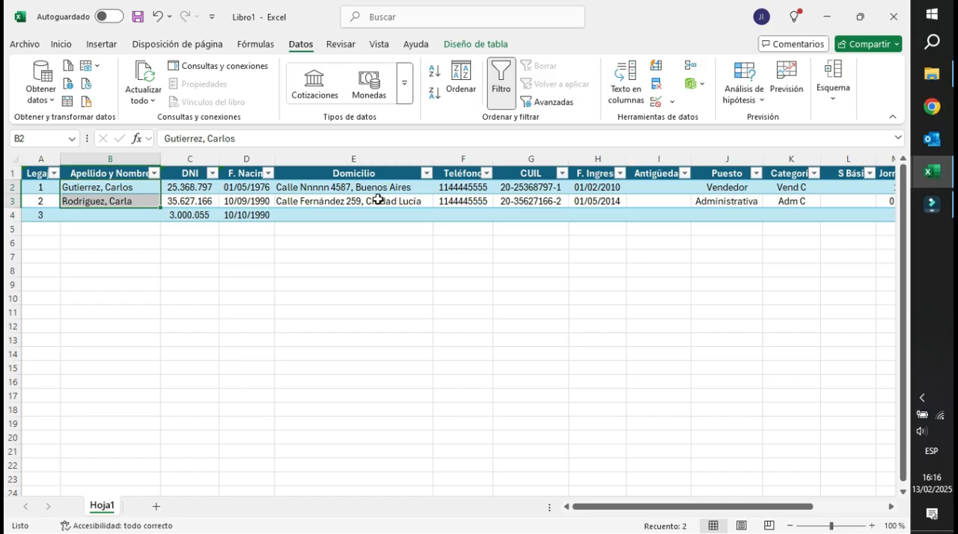
Add data validation to the Teléfono column that allows only whole numbers greater than 10000.
click(461, 158)
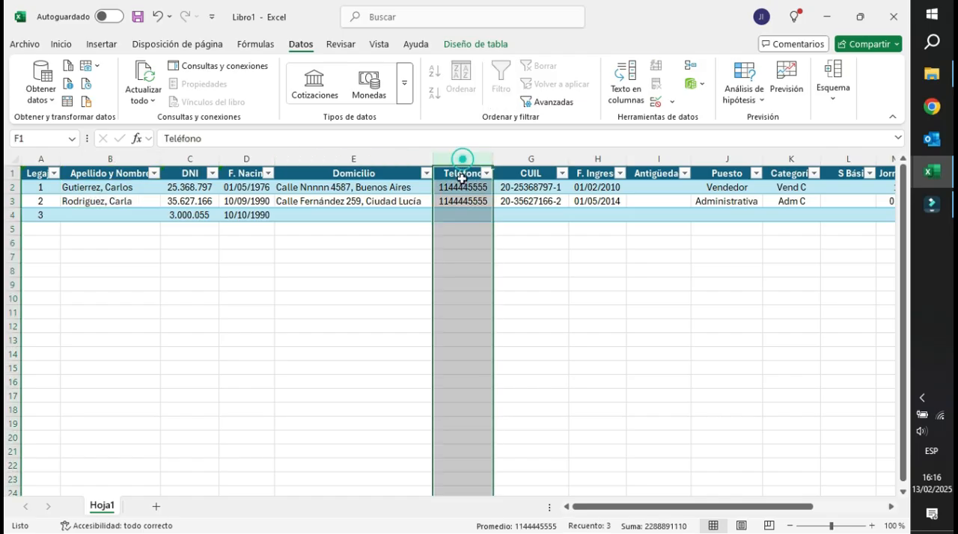
click(672, 104)
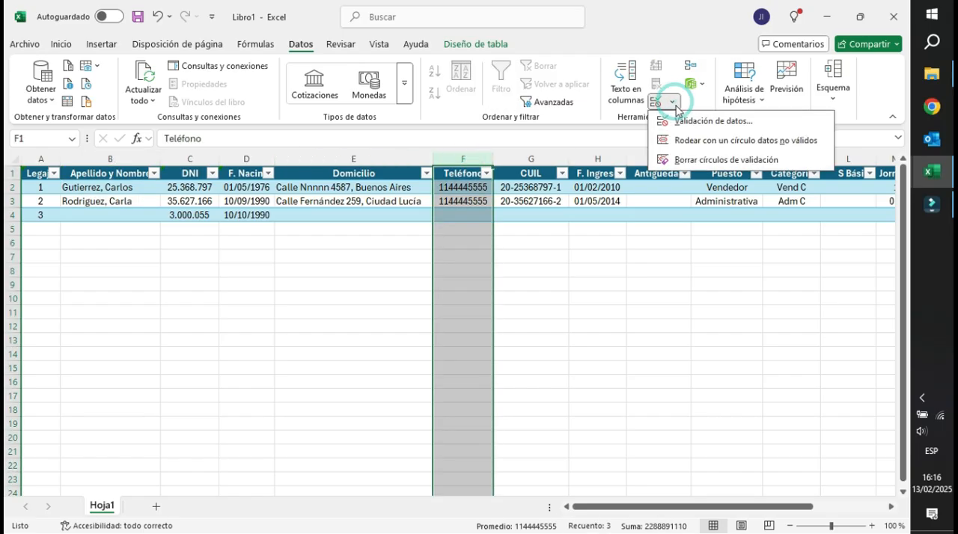
click(720, 121)
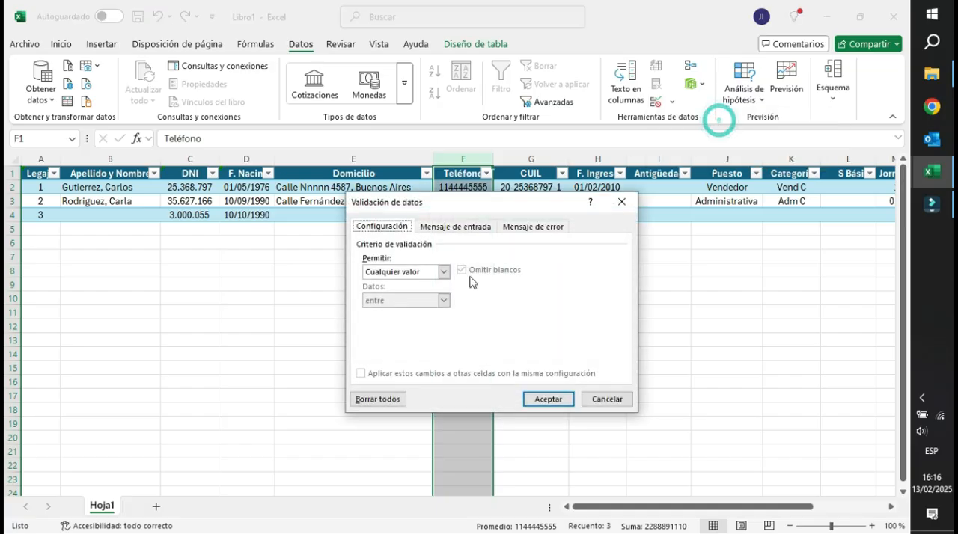
click(416, 273)
click(404, 293)
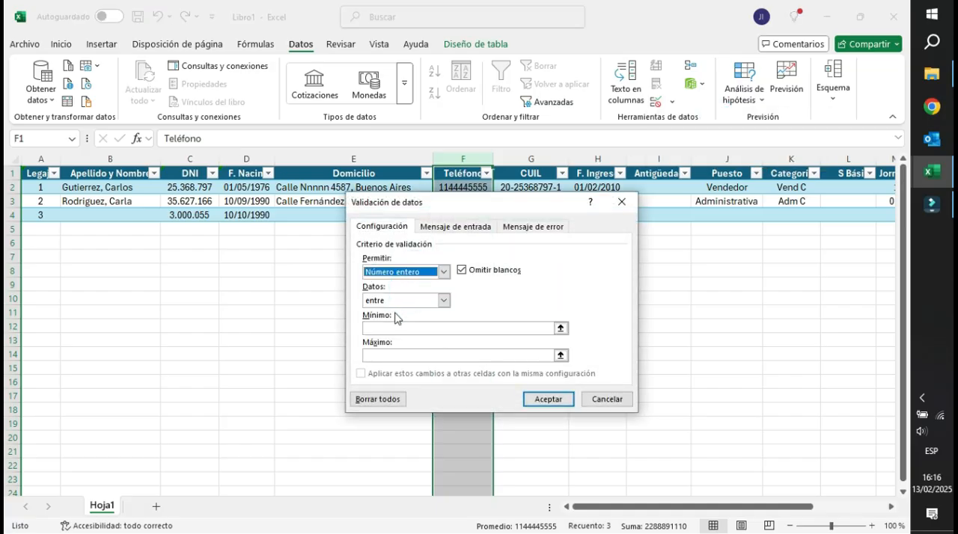
click(401, 301)
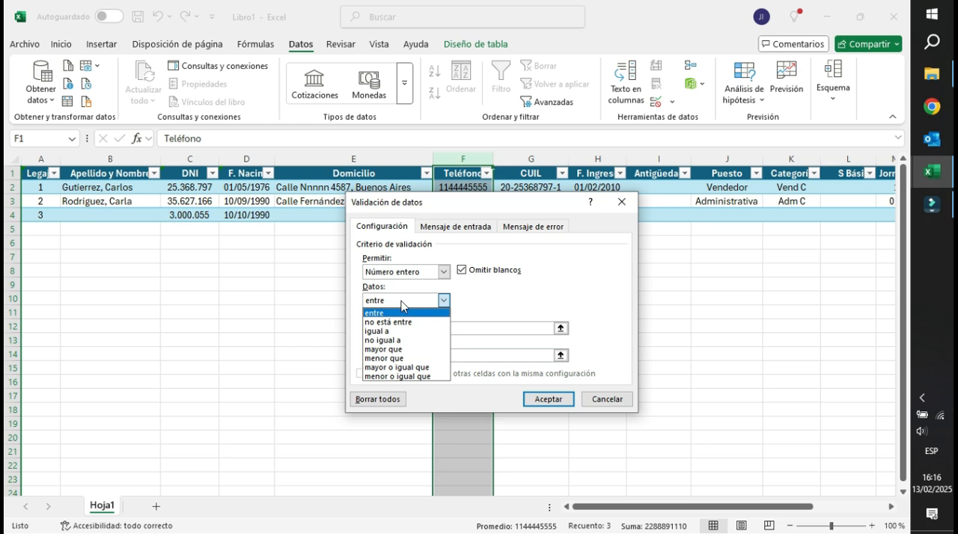
click(395, 349)
click(398, 327)
text(10000)
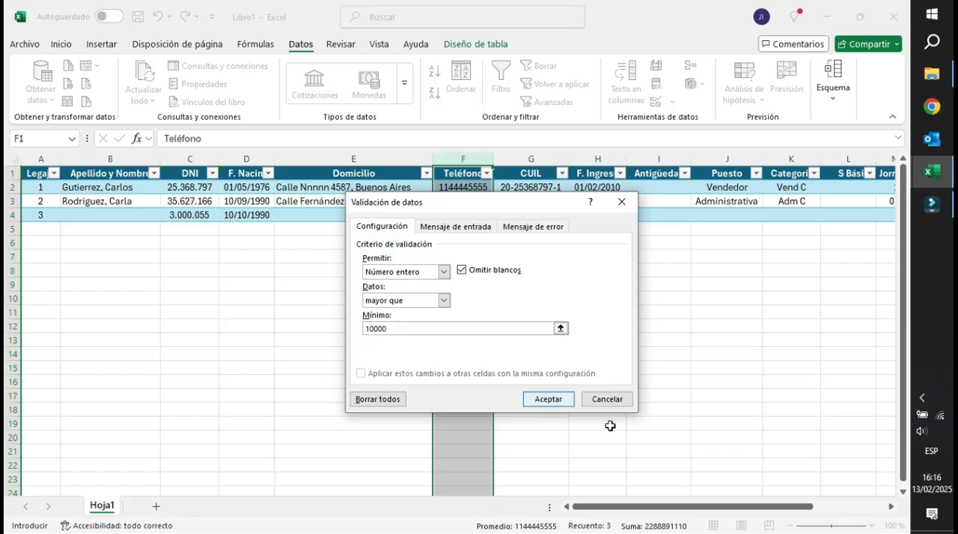
click(546, 398)
Try a three-digit phone number in F4 and cancel the entry.
click(457, 214)
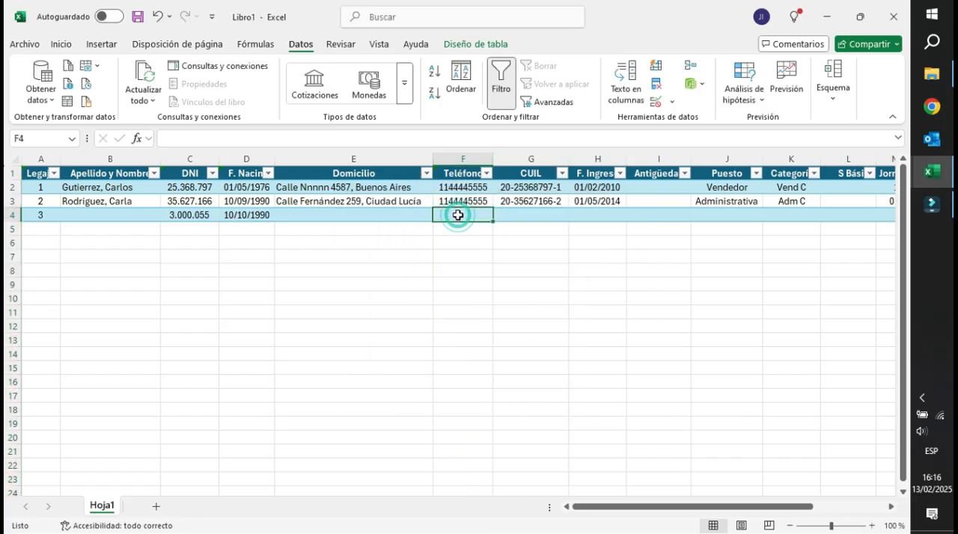
text(256)
key(Return)
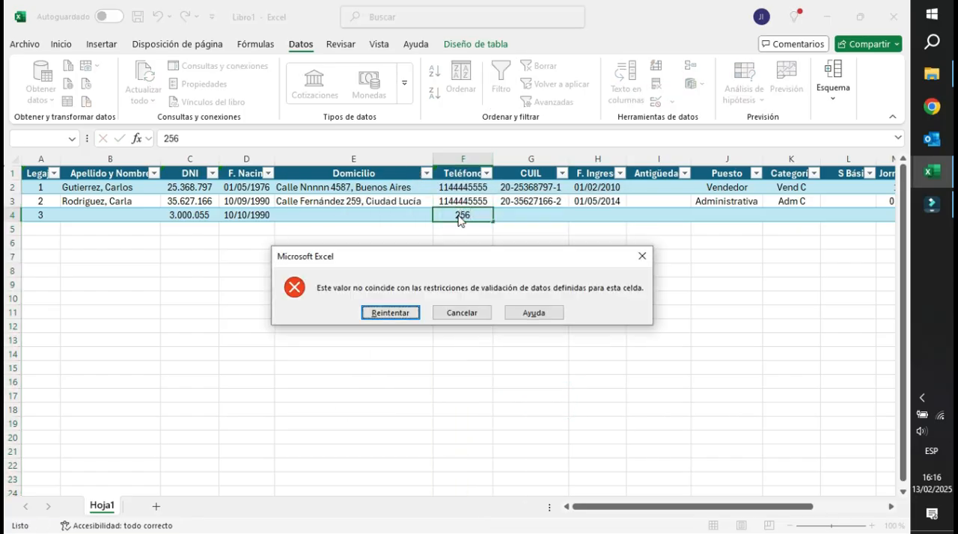
click(450, 313)
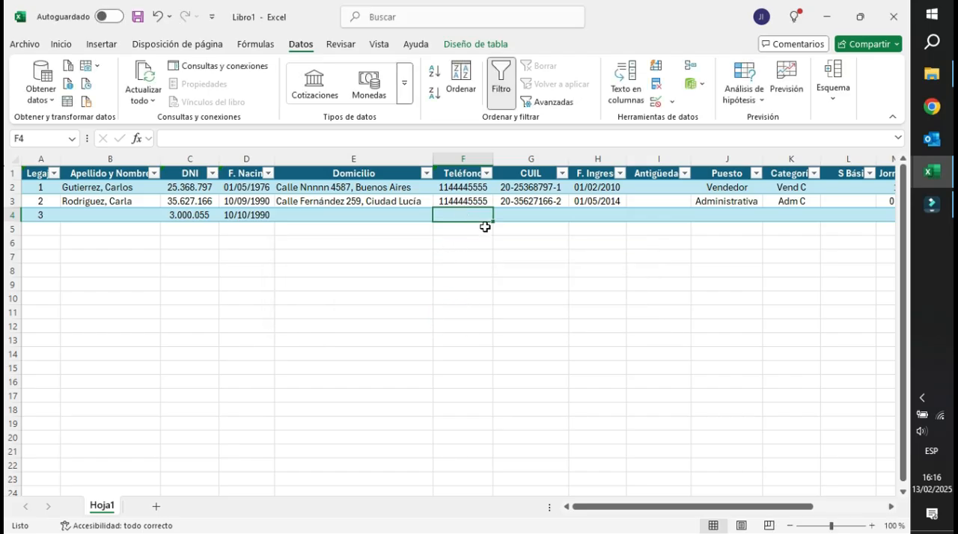
click(470, 202)
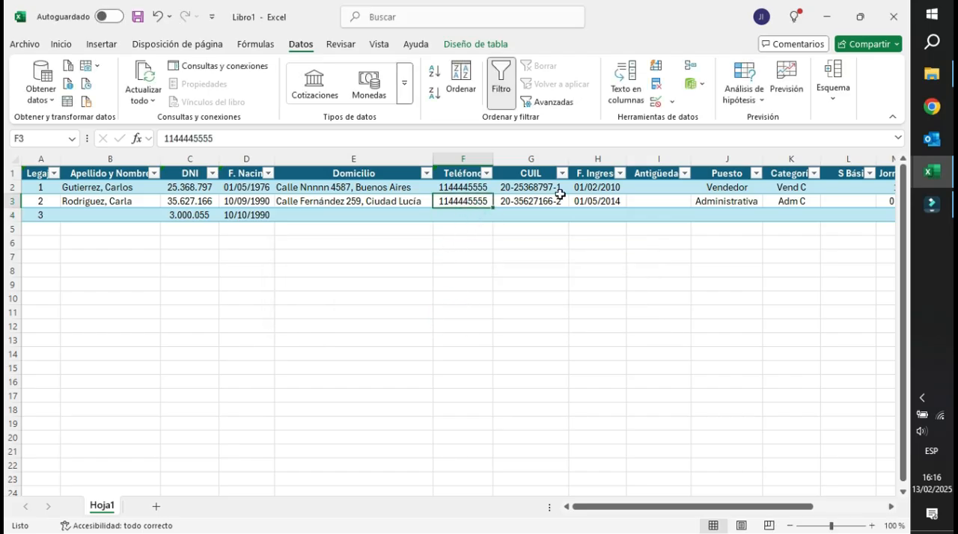
click(531, 158)
click(671, 102)
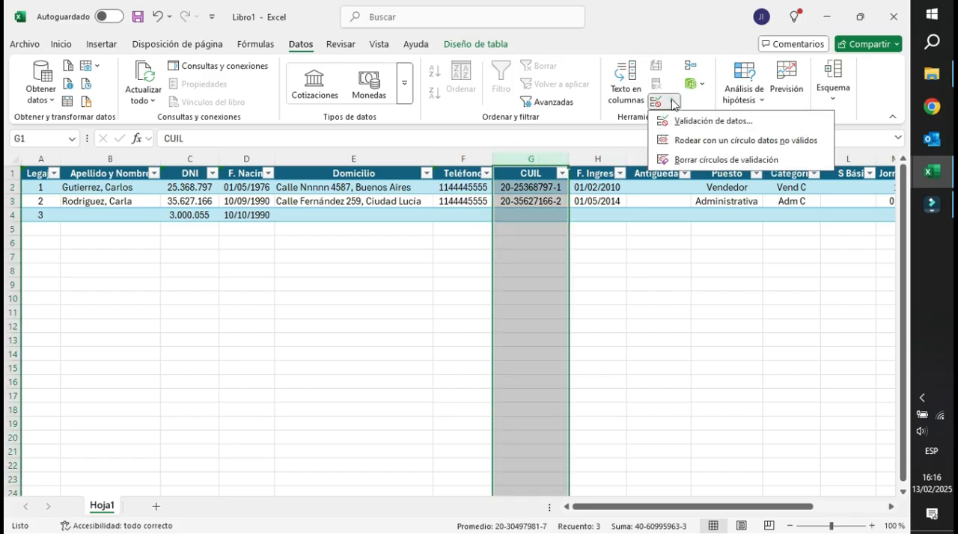
click(703, 120)
drag(441, 203, 231, 242)
click(204, 302)
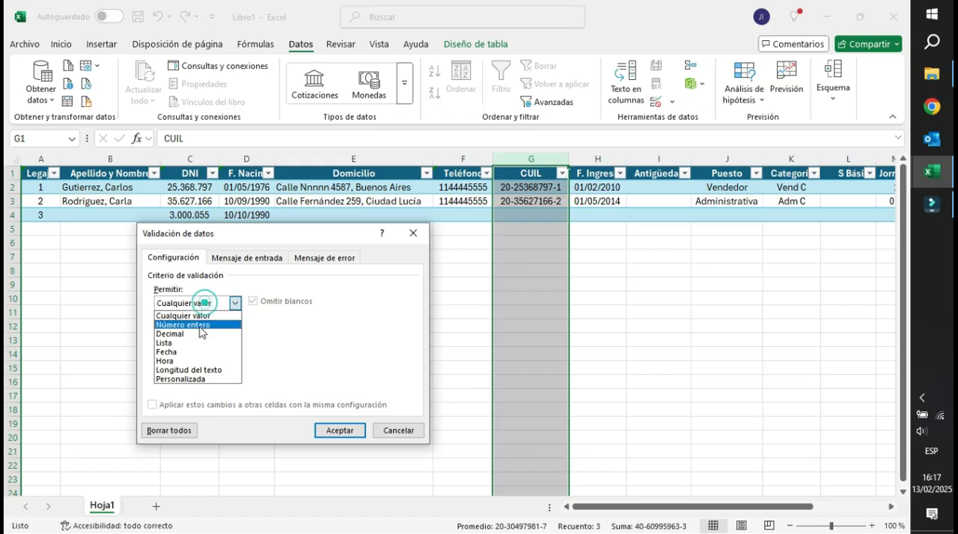
click(196, 326)
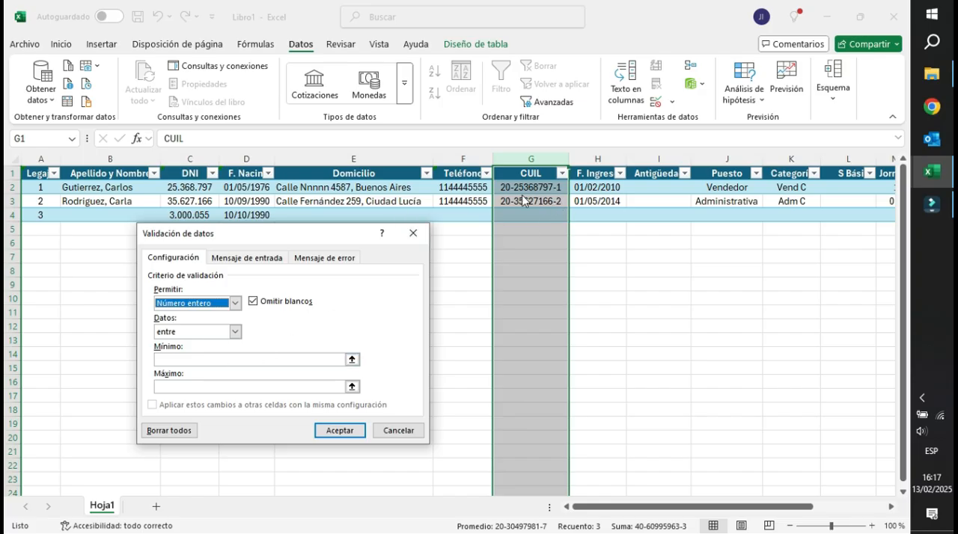
click(212, 359)
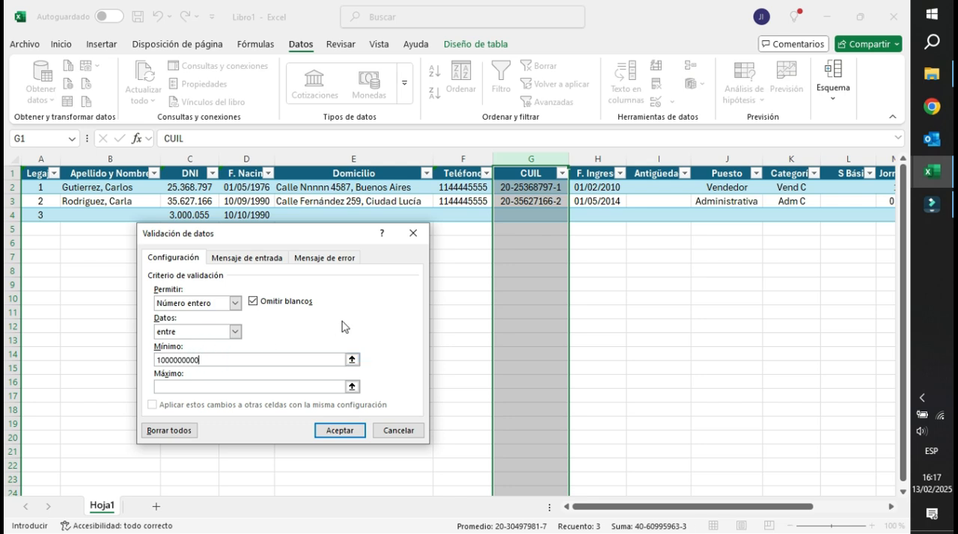
click(202, 385)
click(341, 430)
Test the CUIL validation in G4 with a seven-digit number and return to editing the entry.
click(520, 216)
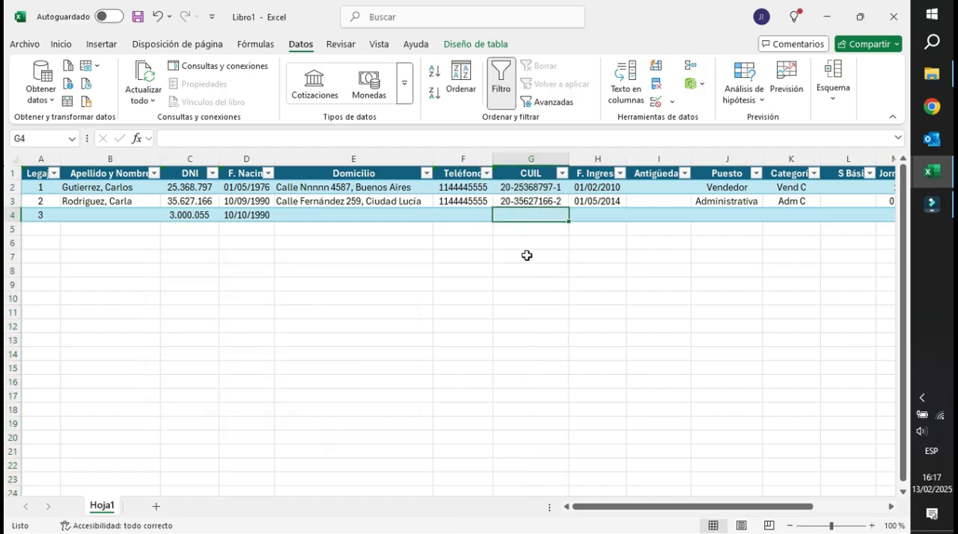
text(1256897)
key(Return)
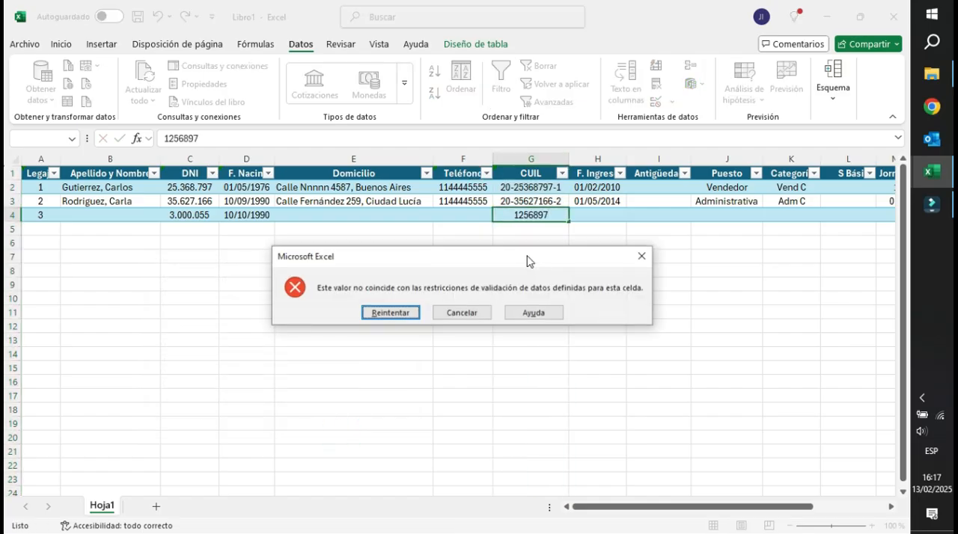
click(404, 315)
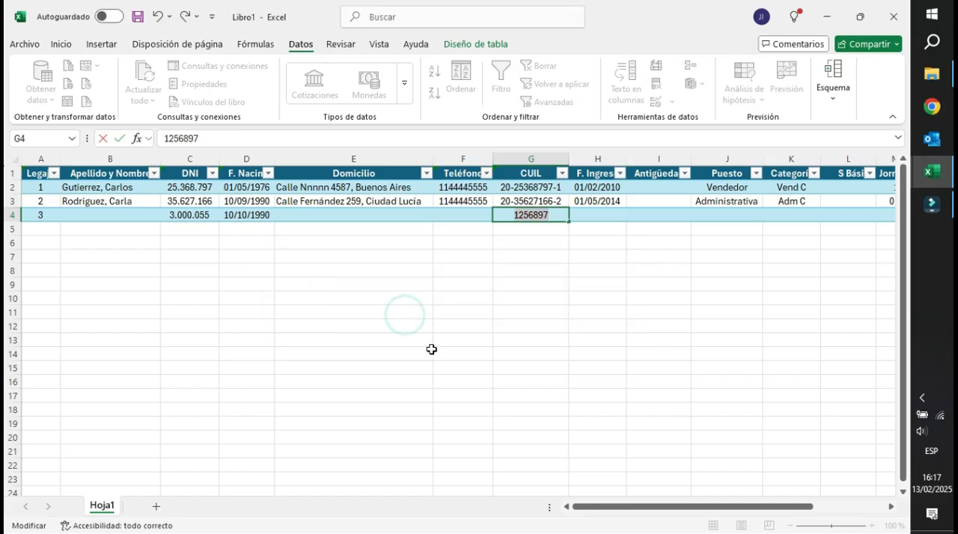
Test the CUIL validation in G4 with a ten-digit number and return to editing the entry.
text(27)
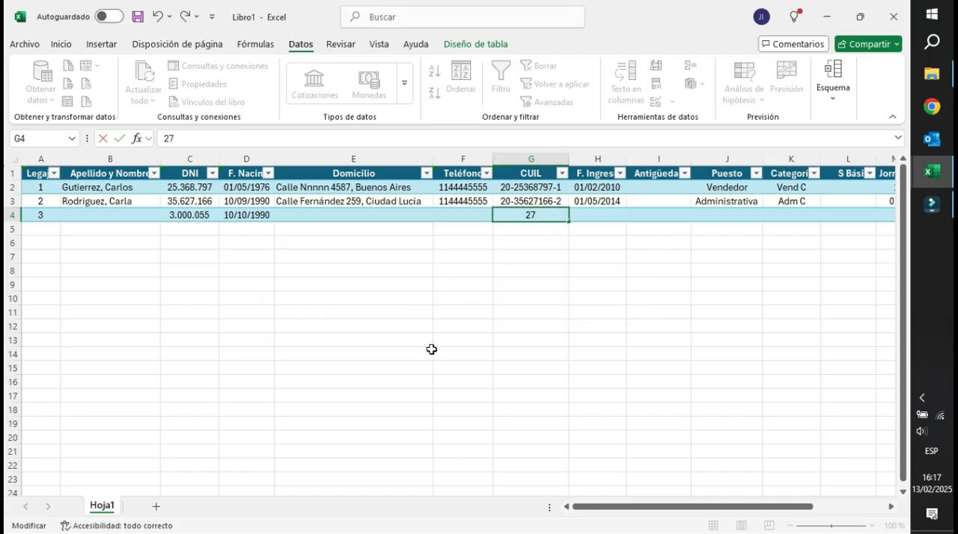
text(300005)
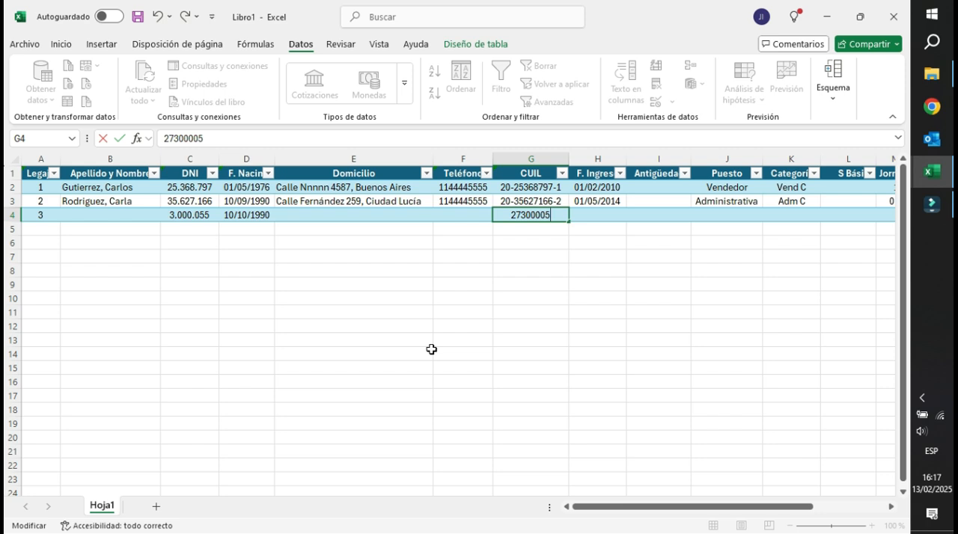
text(5)
text(1)
key(Return)
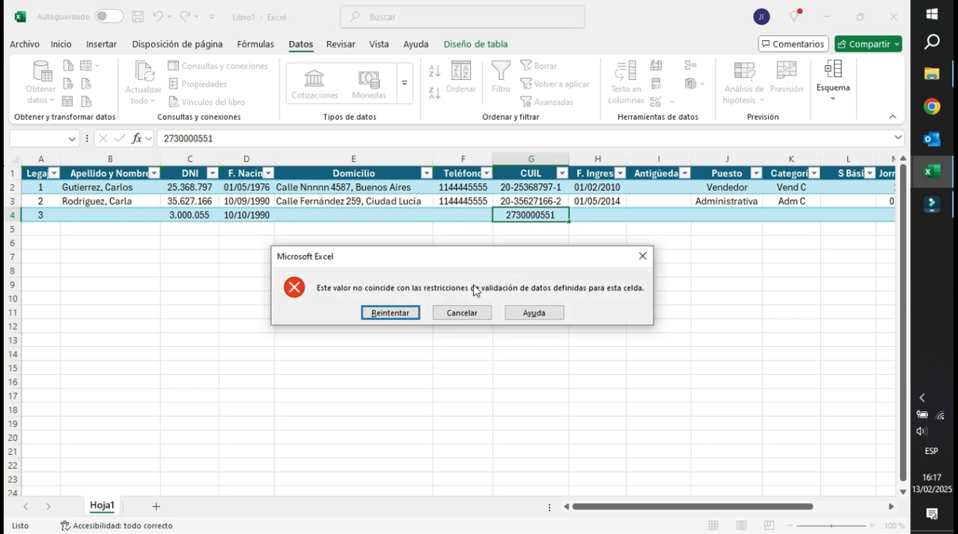
click(414, 314)
Add a final digit to the CUIL in G4 so it has eleven digits.
click(524, 215)
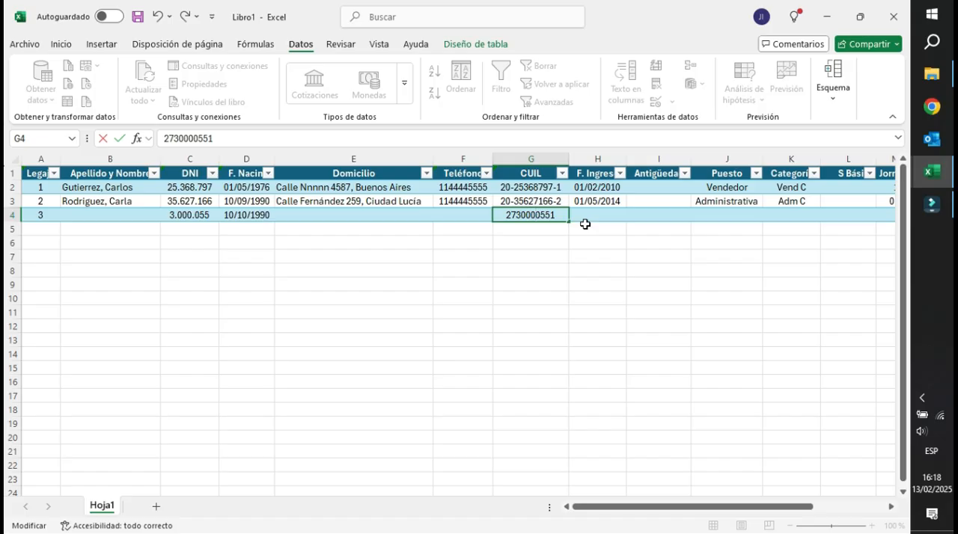
text(1)
key(Return)
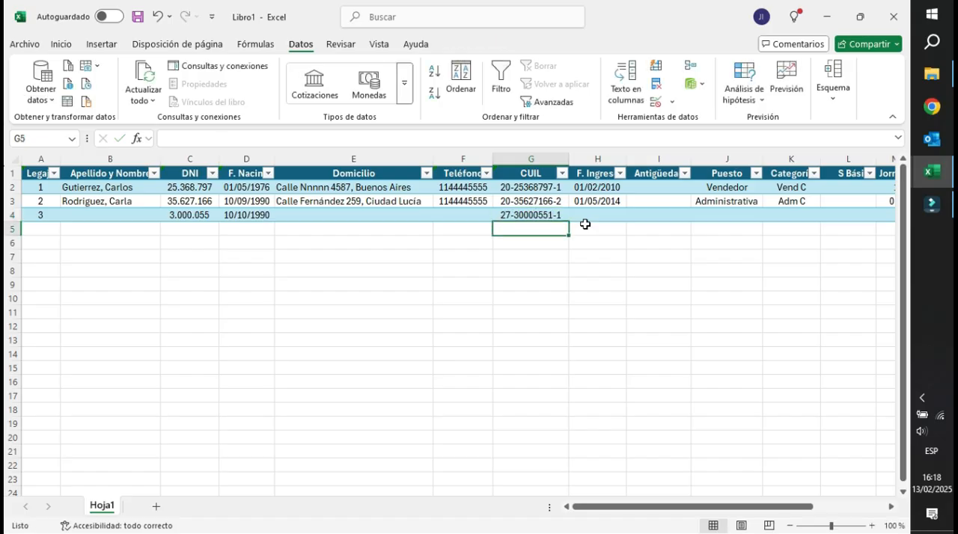
Correct the CUIL in G4 by inserting a 0 after its two-digit prefix and removing a surplus digit, and compare it with the DNI in C4.
click(518, 217)
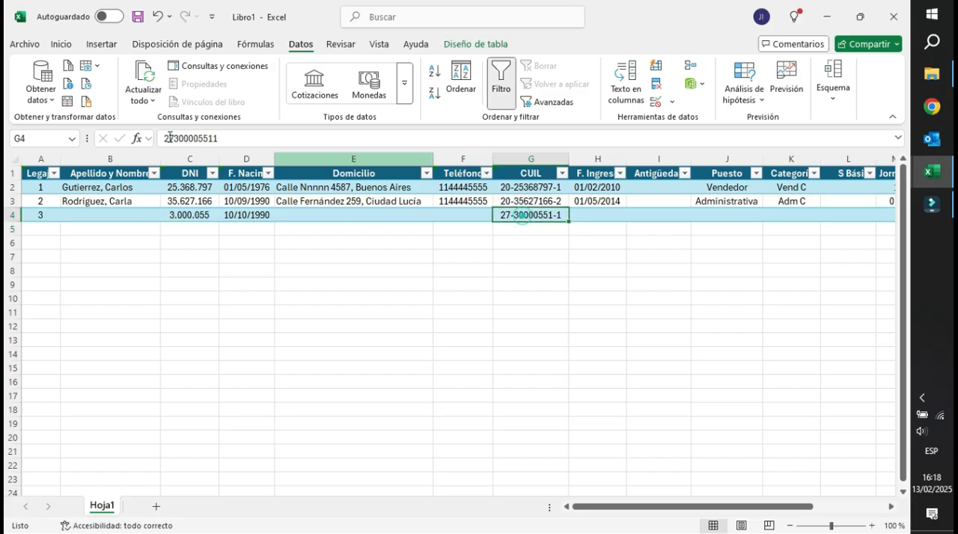
click(174, 138)
text(0)
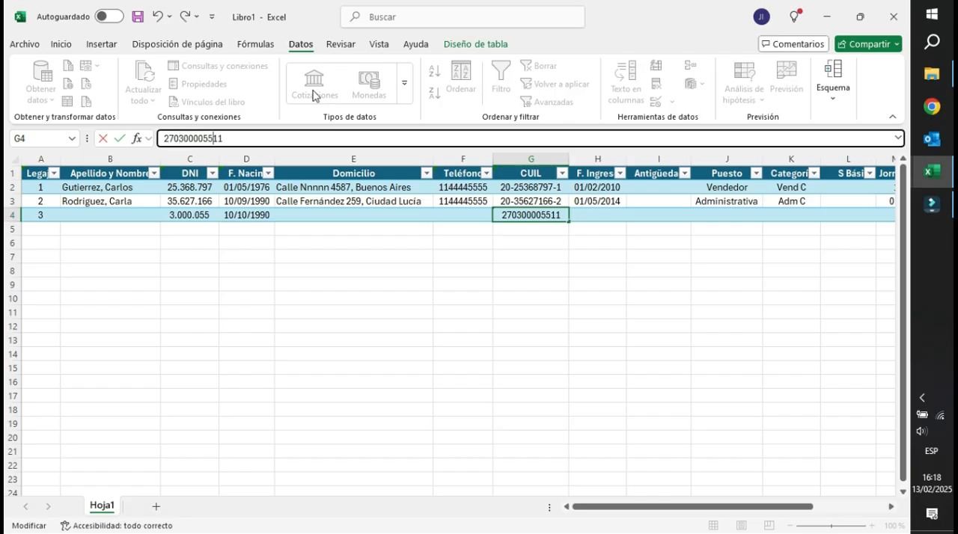
key(BackSpace)
key(Return)
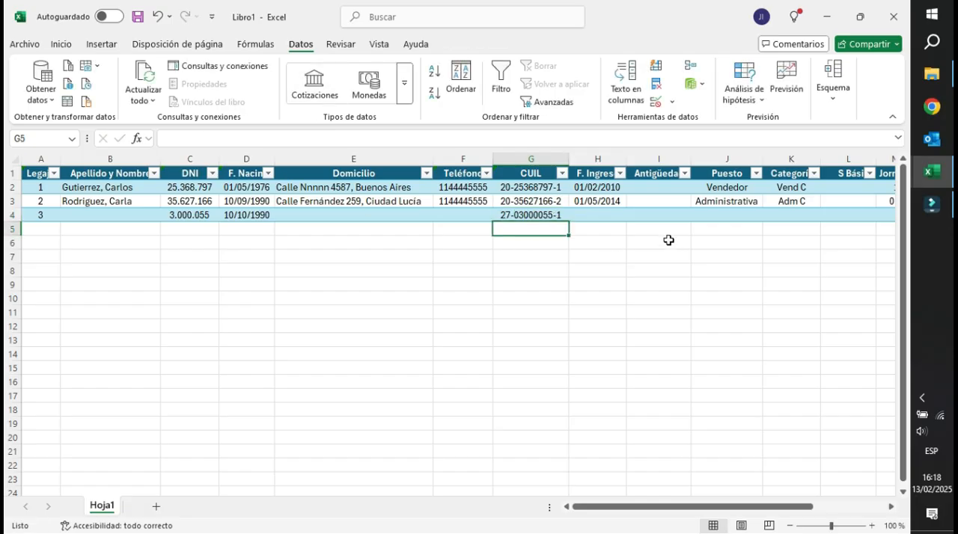
click(532, 215)
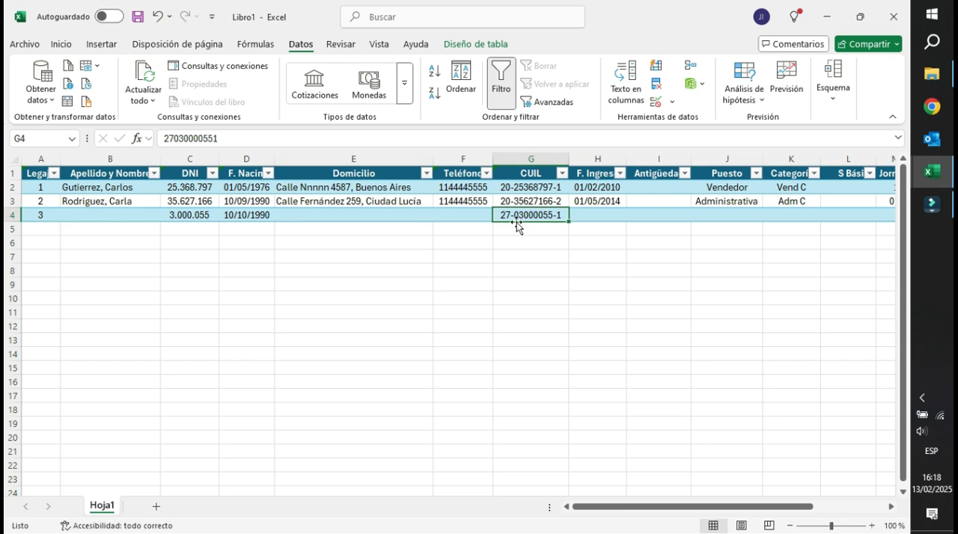
click(191, 215)
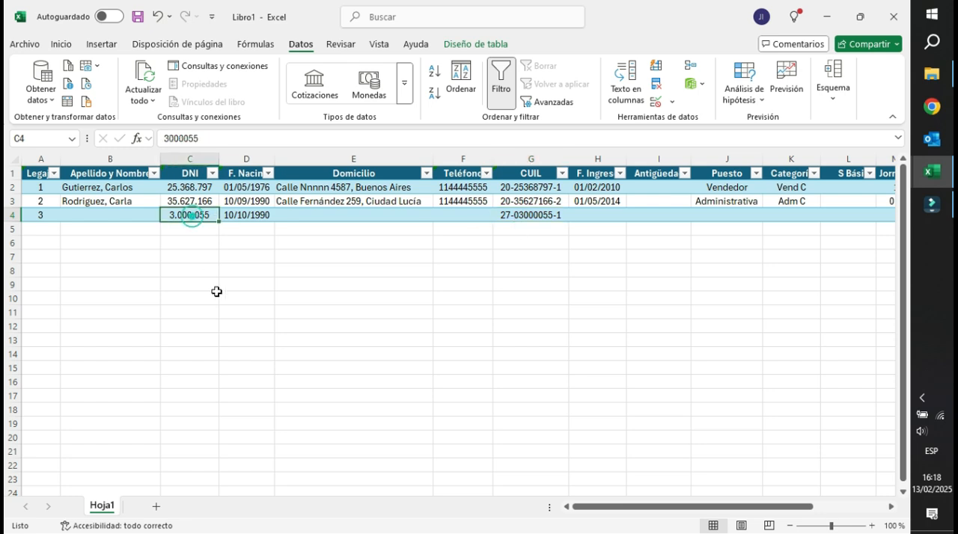
Add data validation to the F. Ingreso column that allows only dates greater than or equal to =hoy().
click(597, 158)
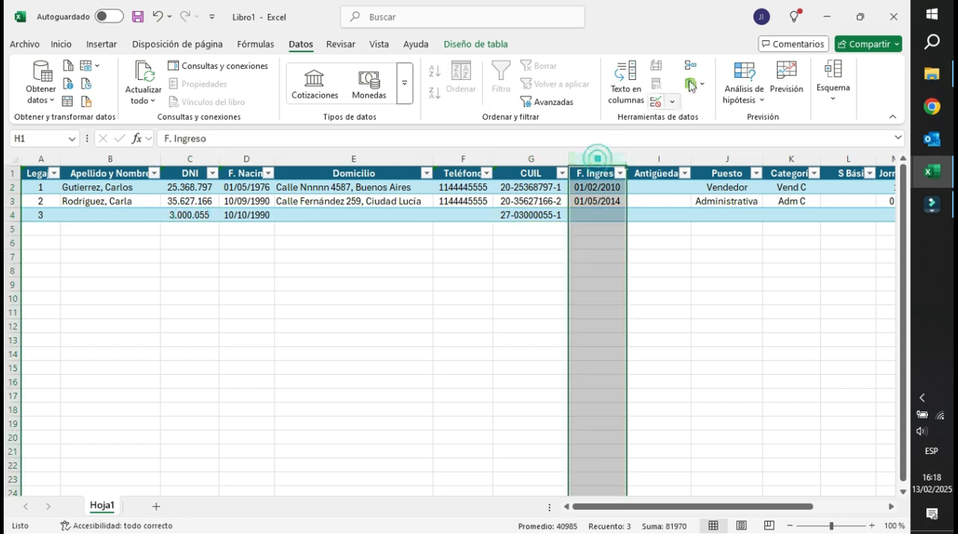
click(671, 103)
click(685, 120)
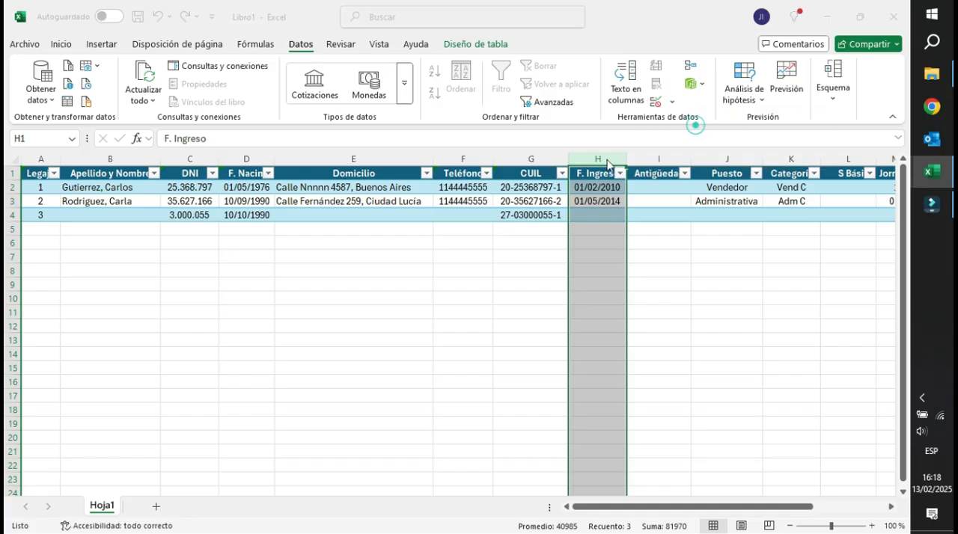
click(209, 305)
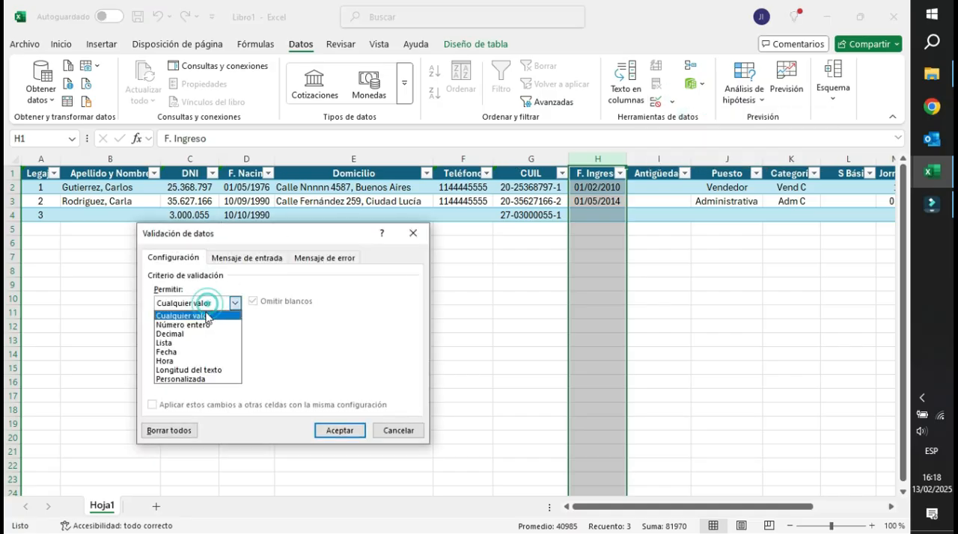
click(183, 352)
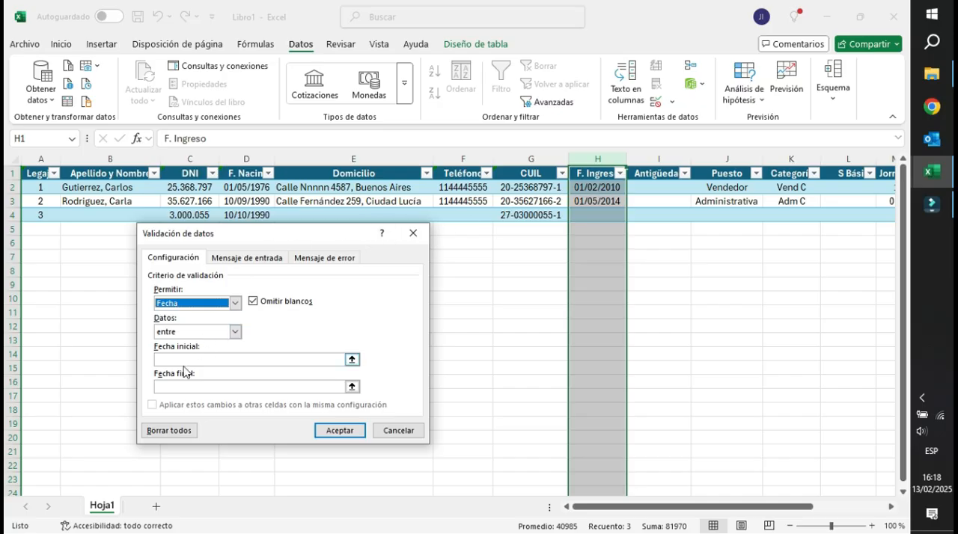
click(235, 331)
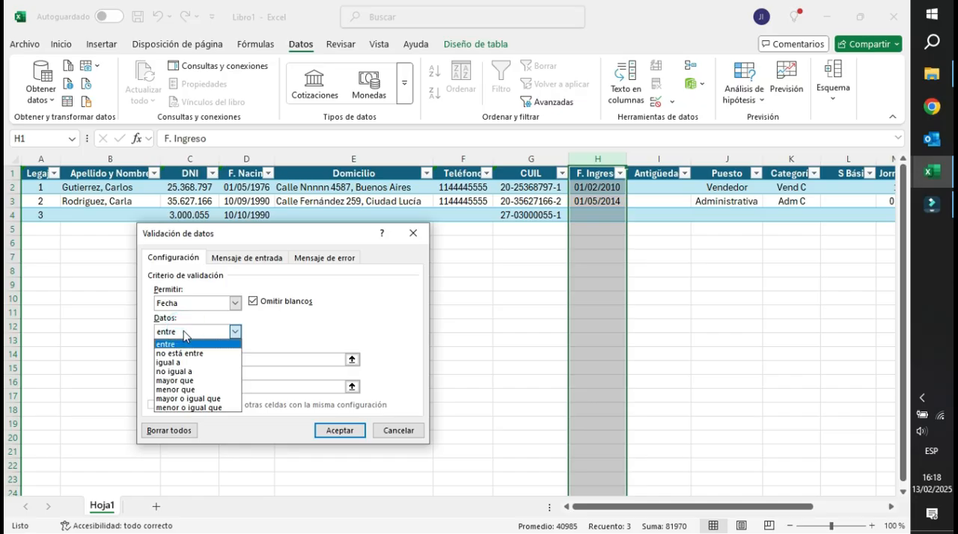
click(190, 399)
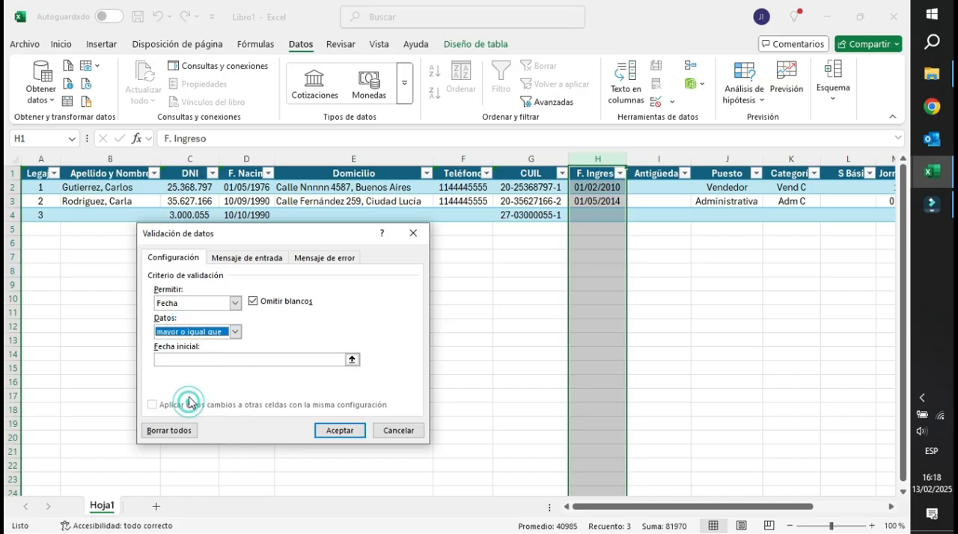
click(194, 362)
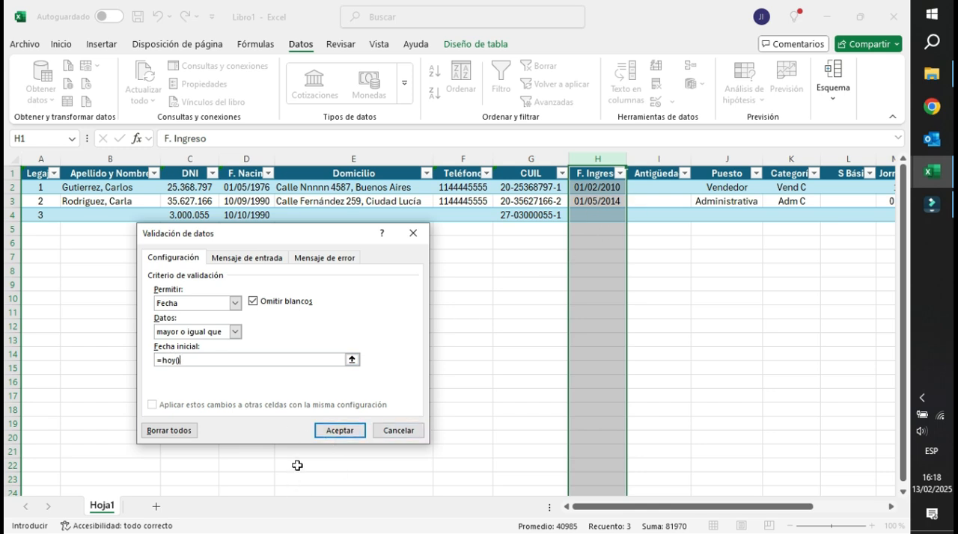
click(348, 432)
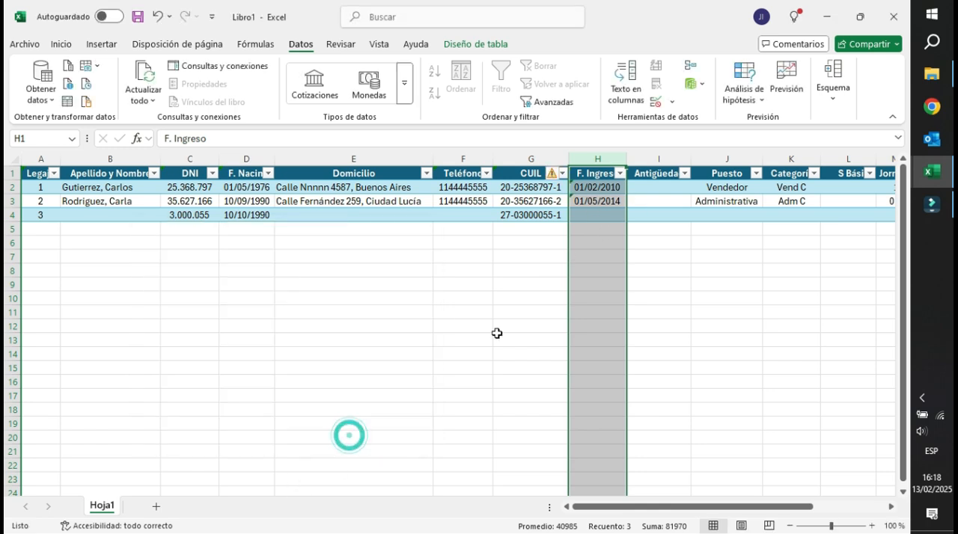
Check the validation error on H2, try re-entering its hire date as 1/2/2010, and cancel the entry.
click(590, 186)
click(563, 191)
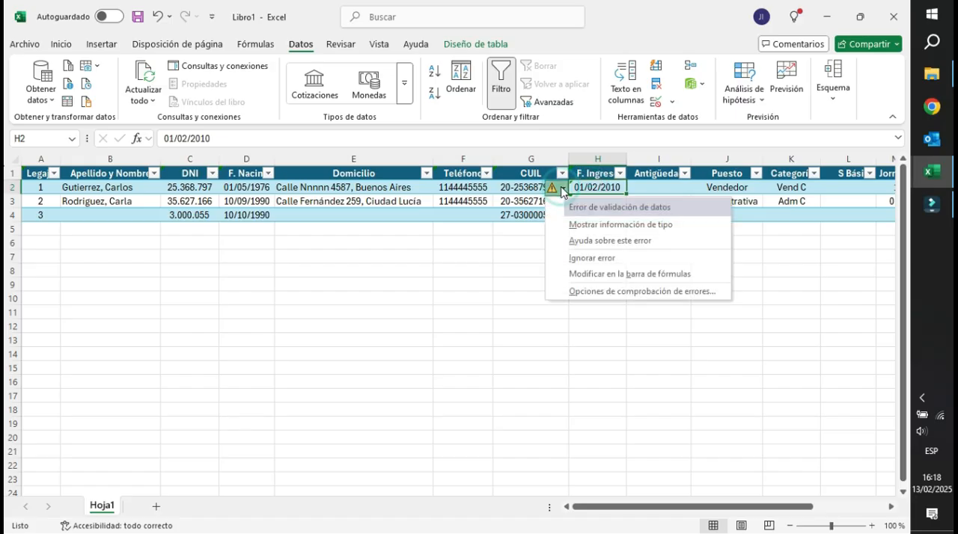
click(605, 188)
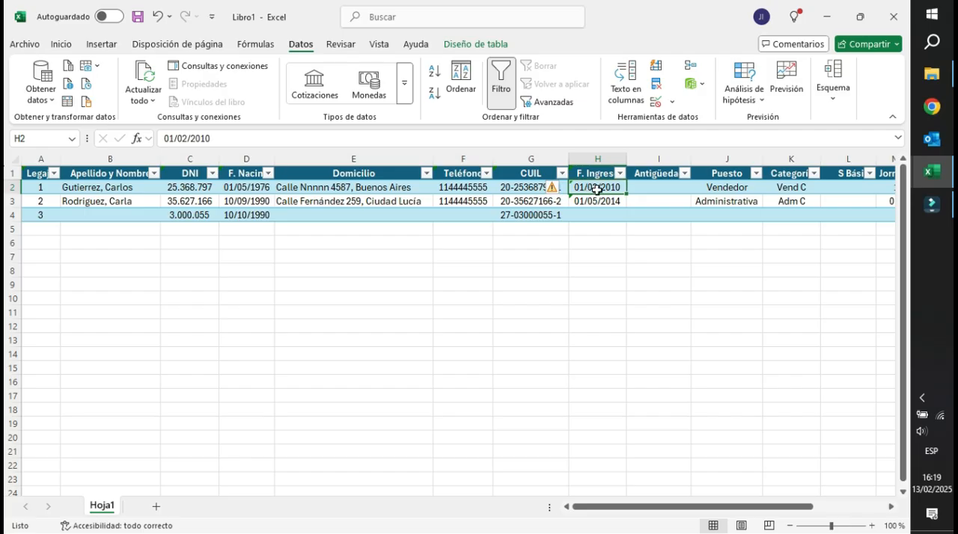
click(246, 136)
key(Return)
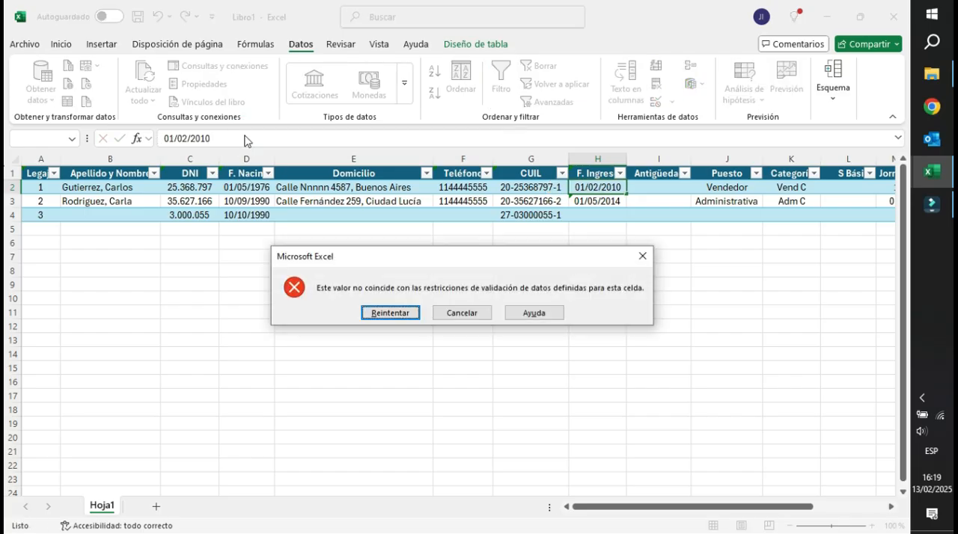
click(390, 313)
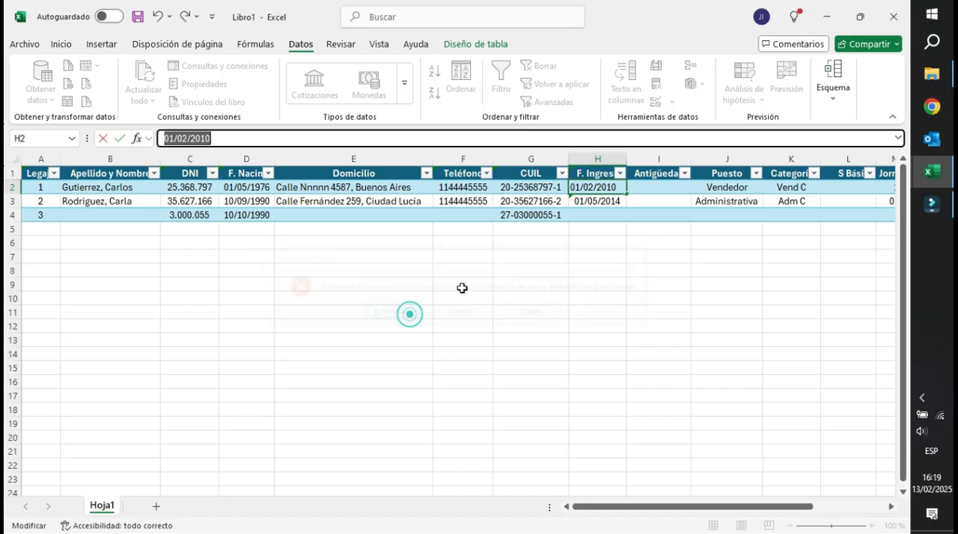
text(1/2/)
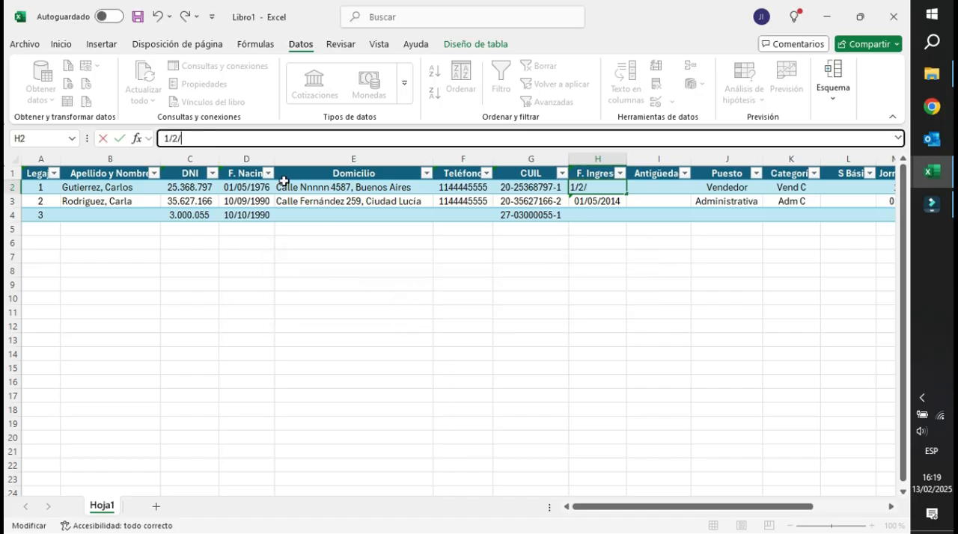
text(2010)
key(Return)
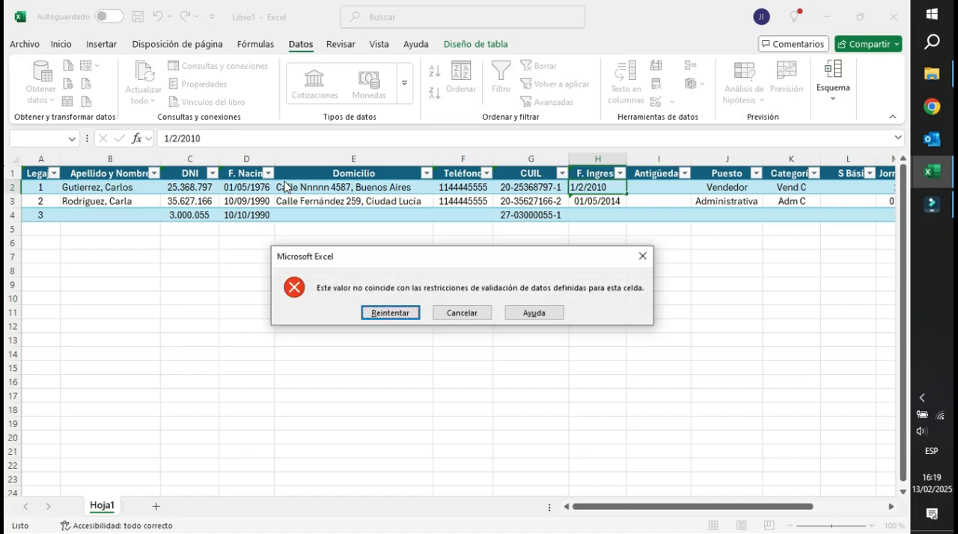
click(441, 313)
Change the F. Ingreso column's validation to dates less than or equal to =HOY().
click(598, 159)
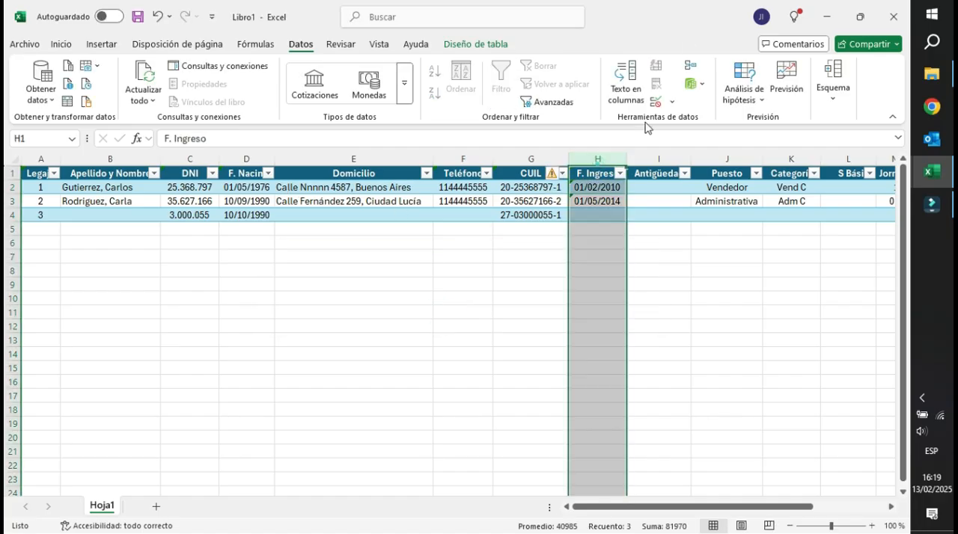
click(672, 103)
click(711, 121)
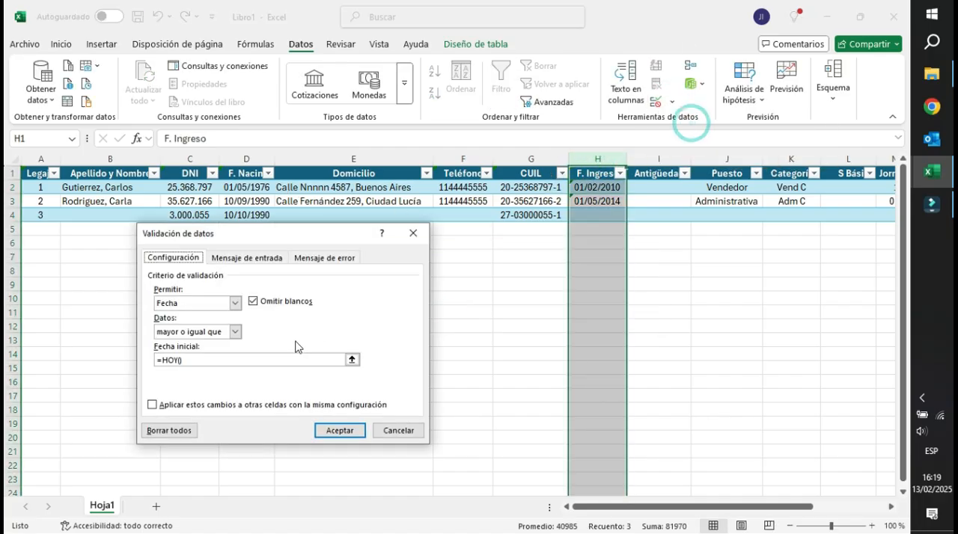
click(235, 331)
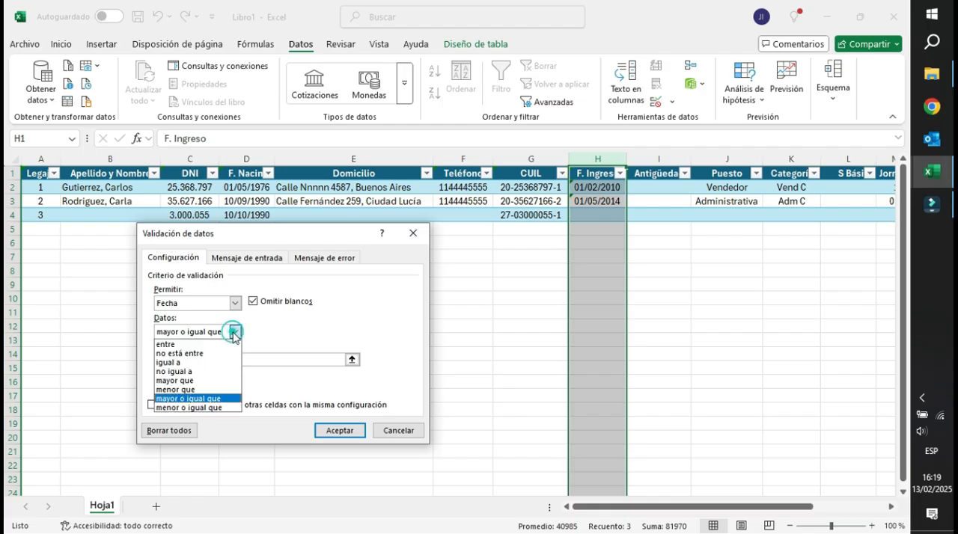
click(192, 408)
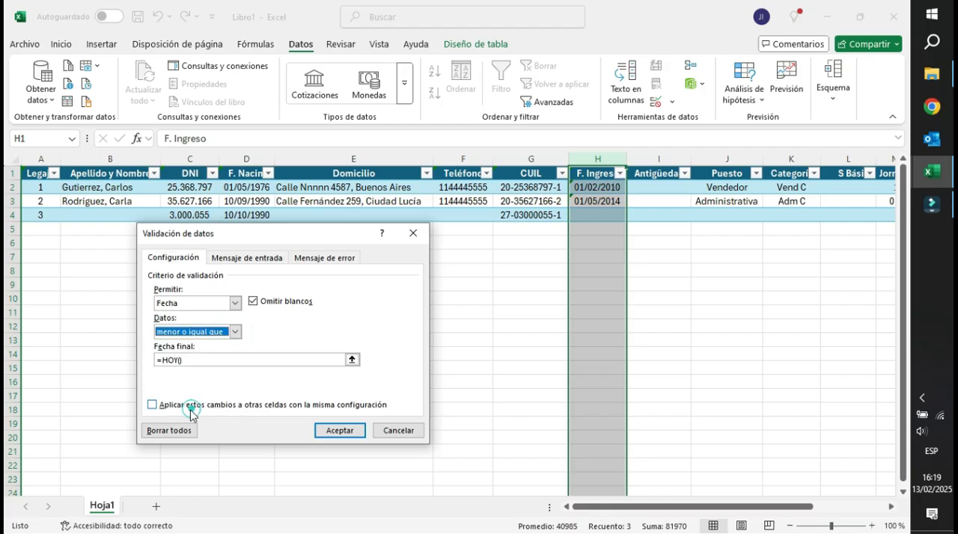
click(337, 430)
Re-enter the existing hire dates in H2 and H3 to recheck them against the changed validation rule.
click(599, 212)
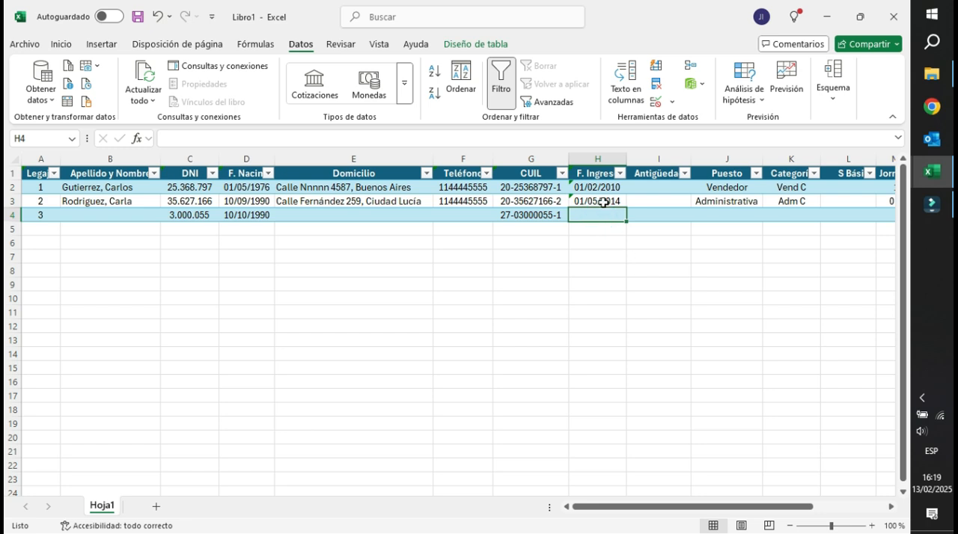
click(605, 188)
click(231, 133)
key(Return)
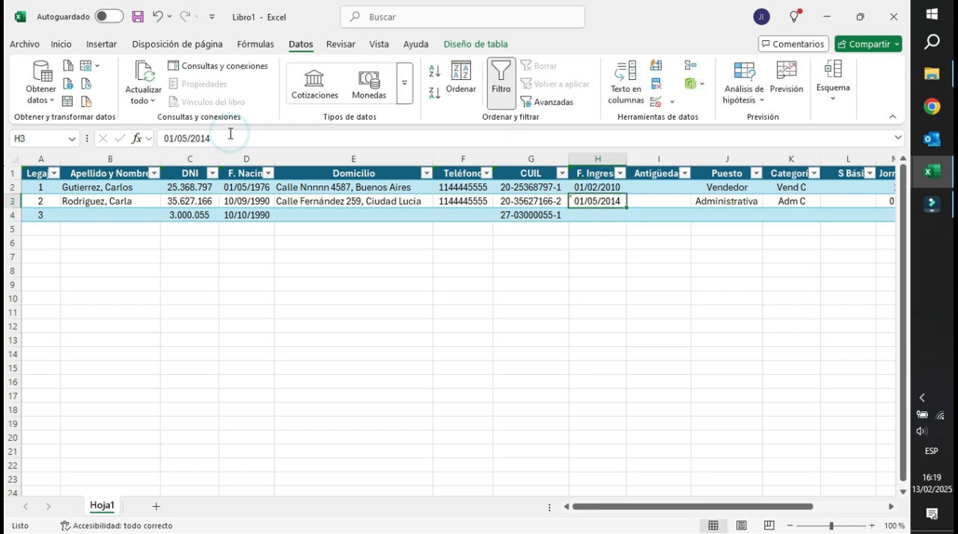
click(244, 139)
key(Return)
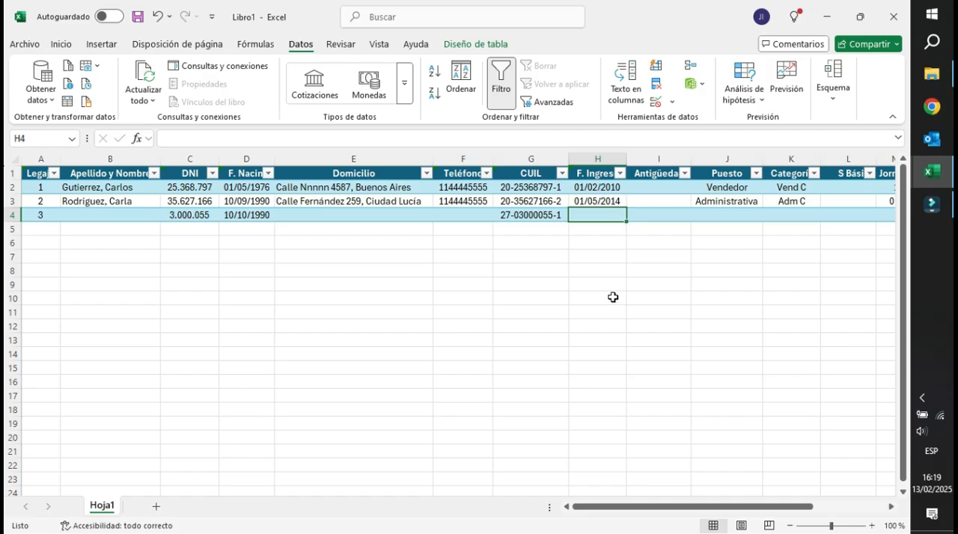
Test the F. Ingreso validation in H4 with the date 20/2/25 and return to editing the entry.
text(20)
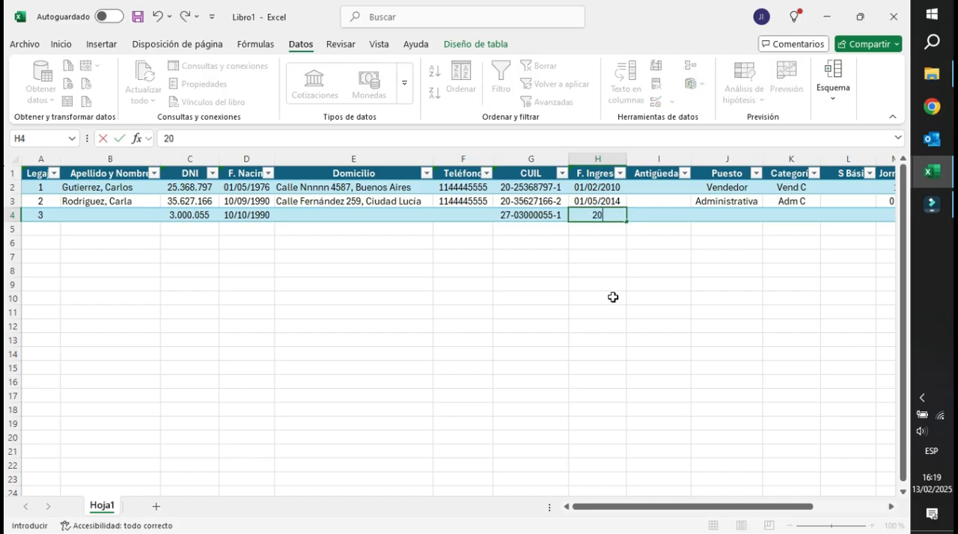
text(/2/25)
key(Return)
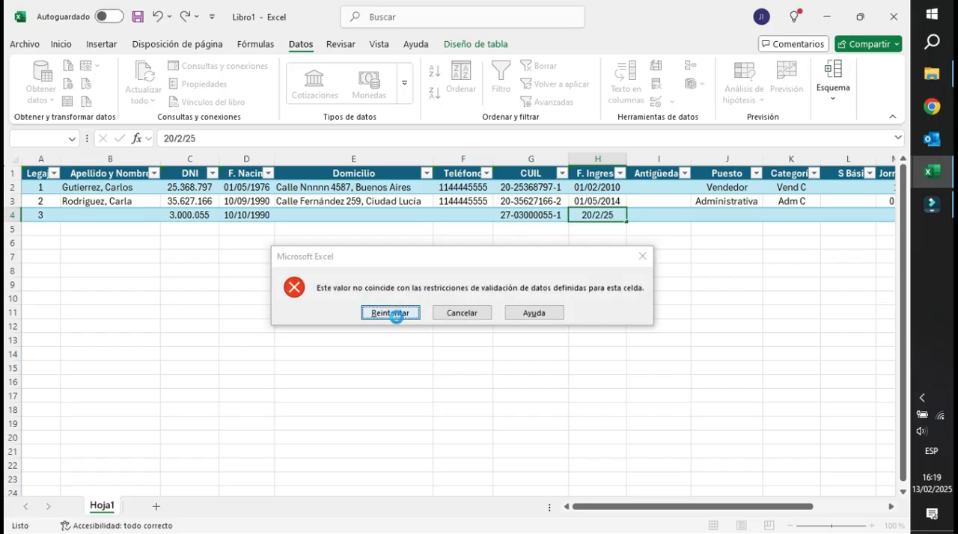
click(383, 310)
Enter 13/2/25 as the hire date in H4.
text(13/)
text(2/15)
key(BackSpace)
key(BackSpace)
text(25)
key(Return)
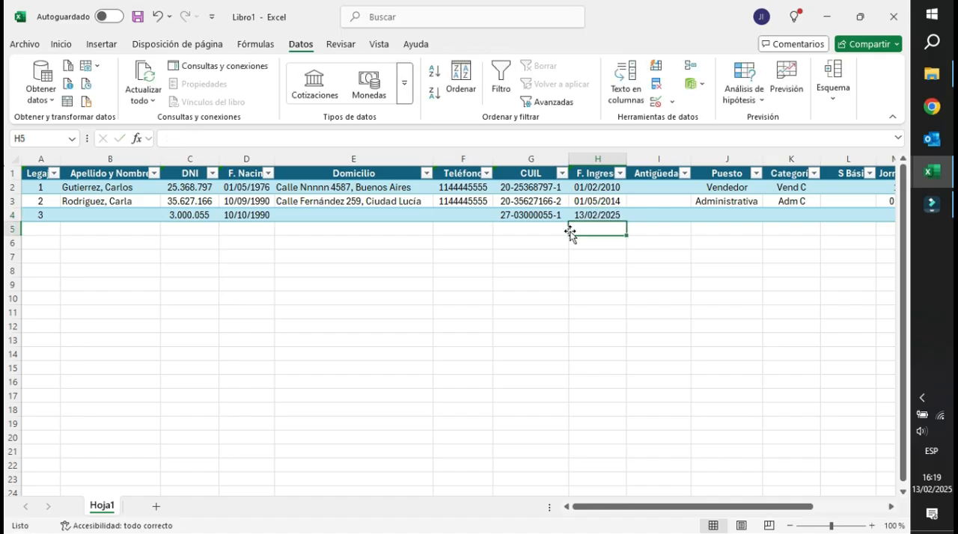
Look over the remaining columns of the personnel table, from Antigüedad through OS, in row 2.
click(669, 186)
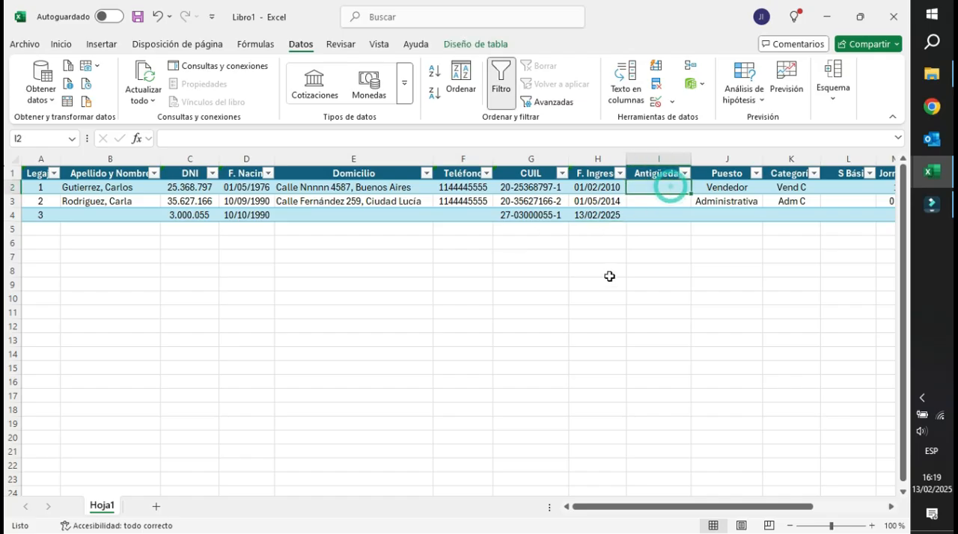
key(Right)
key(Right)
key(Right)
key(Right)
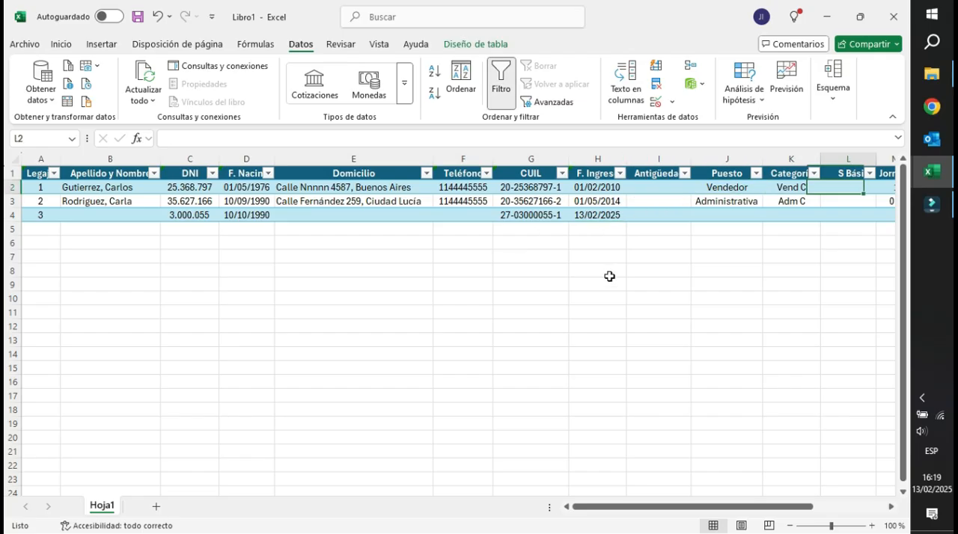
click(701, 190)
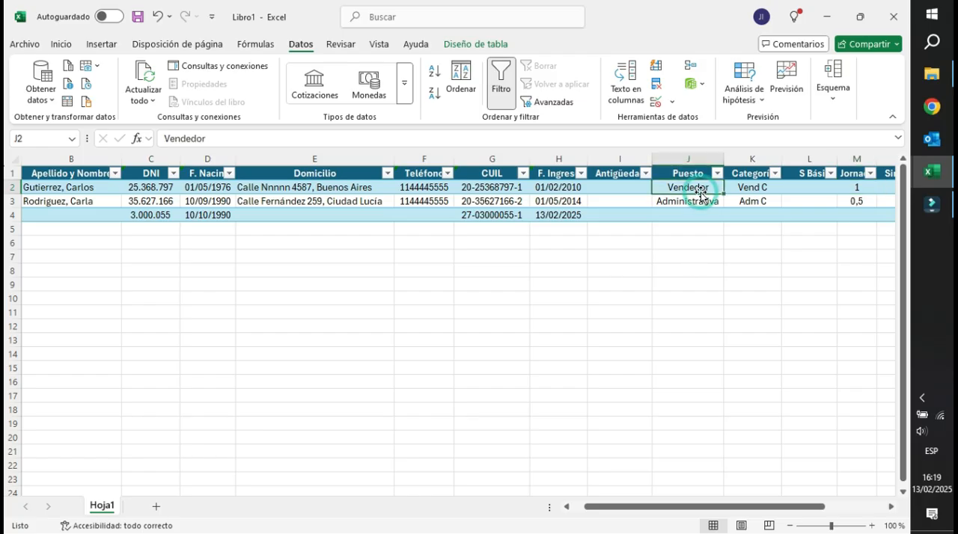
key(Right)
key(Right)
key(Right)
key(Right)
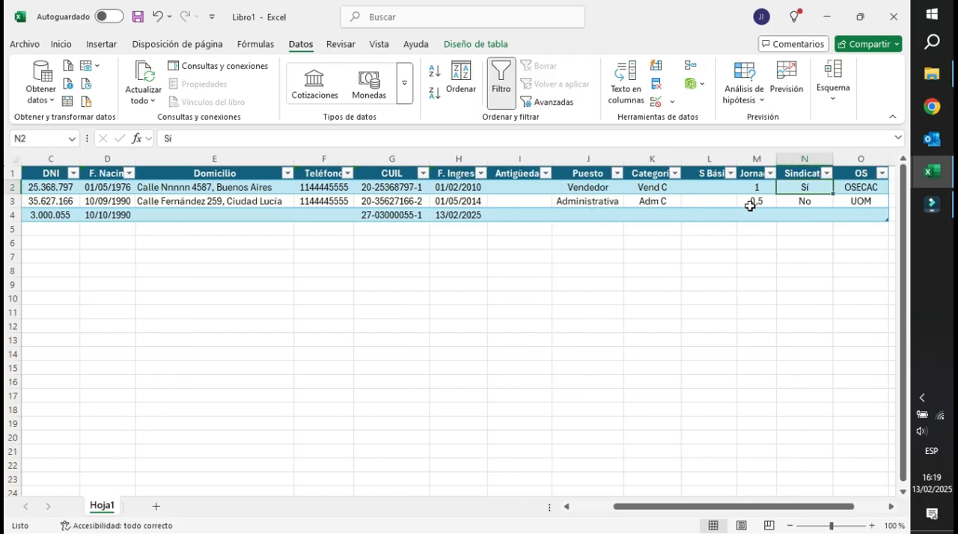
key(Right)
key(Right)
key(Left)
key(Left)
key(Left)
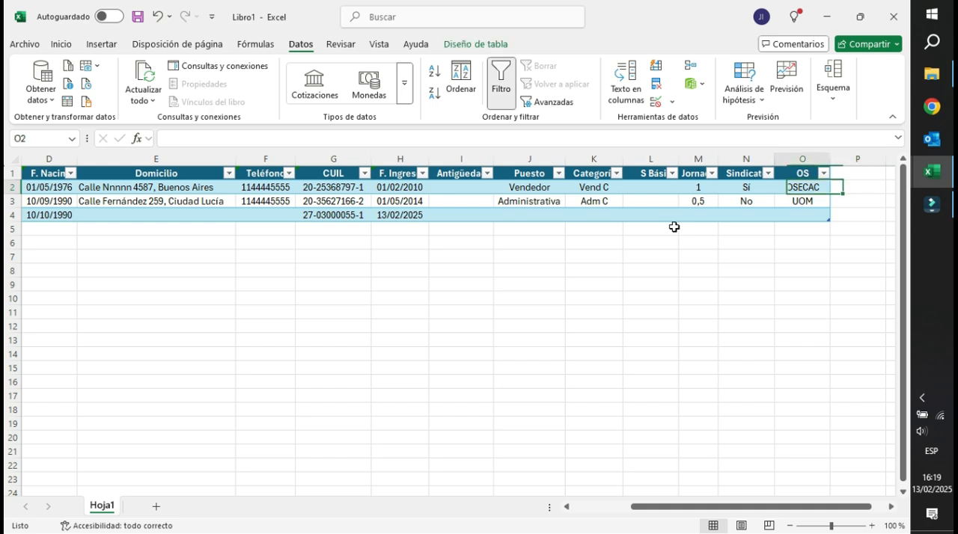
key(Left)
key(Left)
Examine the existing entries and the empty cell in the Categoría column, rows 2 to 4.
click(601, 201)
click(596, 217)
key(Up)
key(Up)
click(593, 202)
click(593, 204)
key(Up)
click(593, 202)
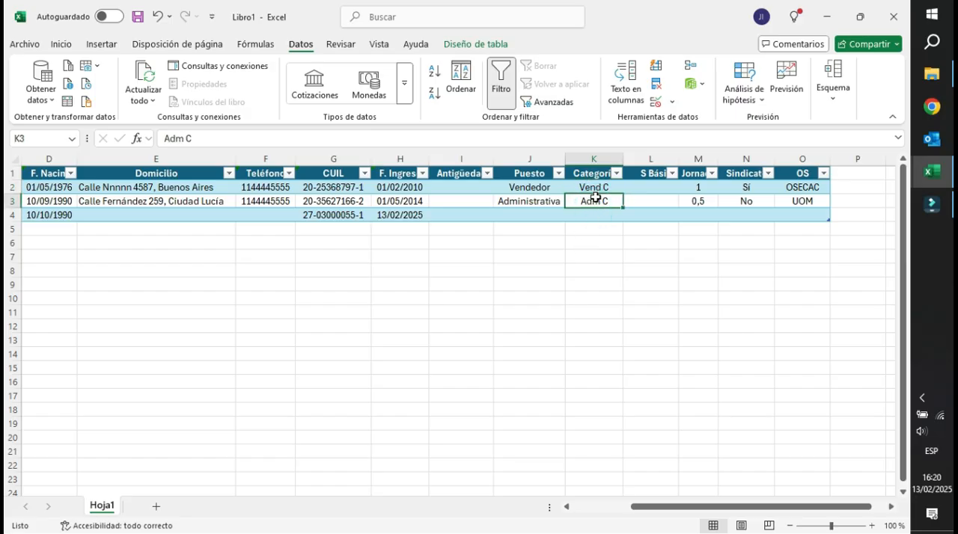
click(599, 189)
click(592, 202)
click(592, 217)
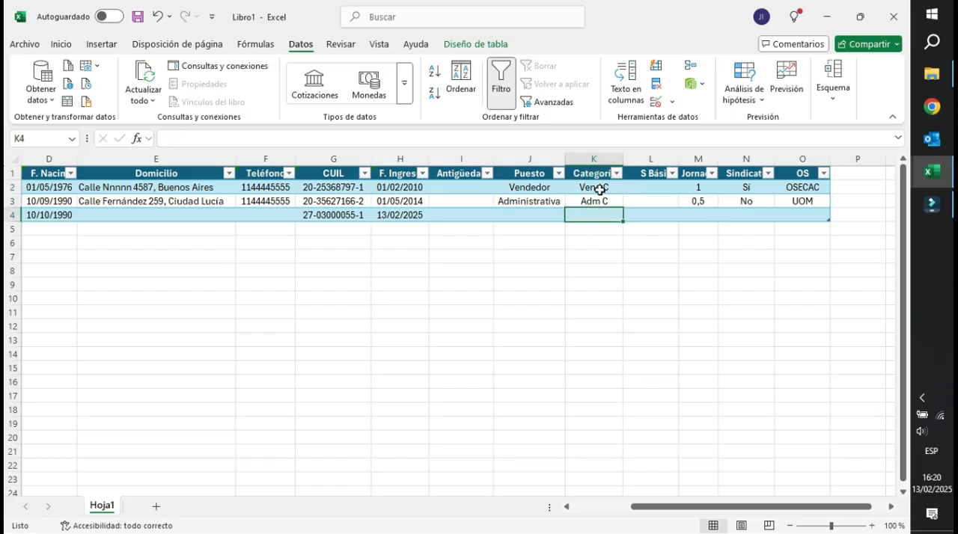
click(600, 189)
drag(692, 493, 666, 508)
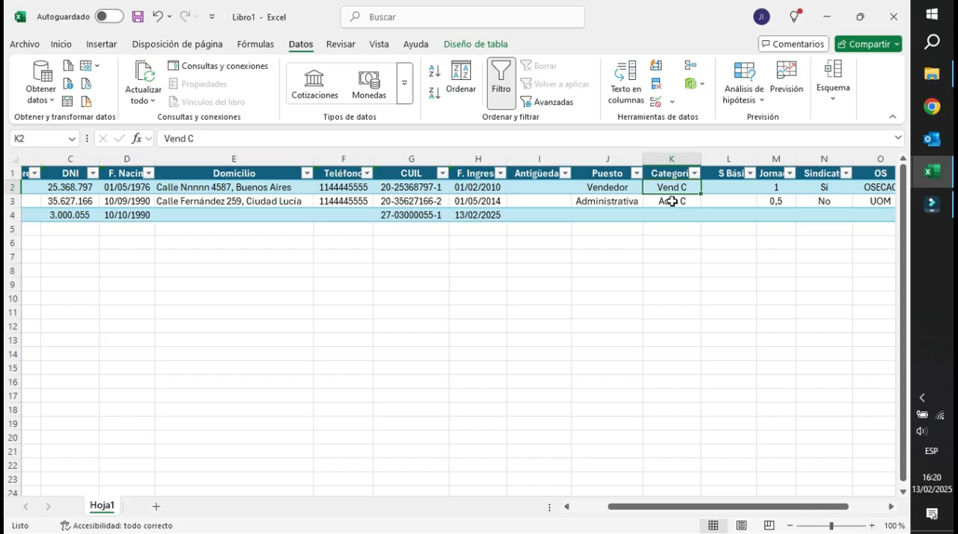
Add a new sheet to the workbook and rename it Categorias.
click(157, 511)
double_click(144, 506)
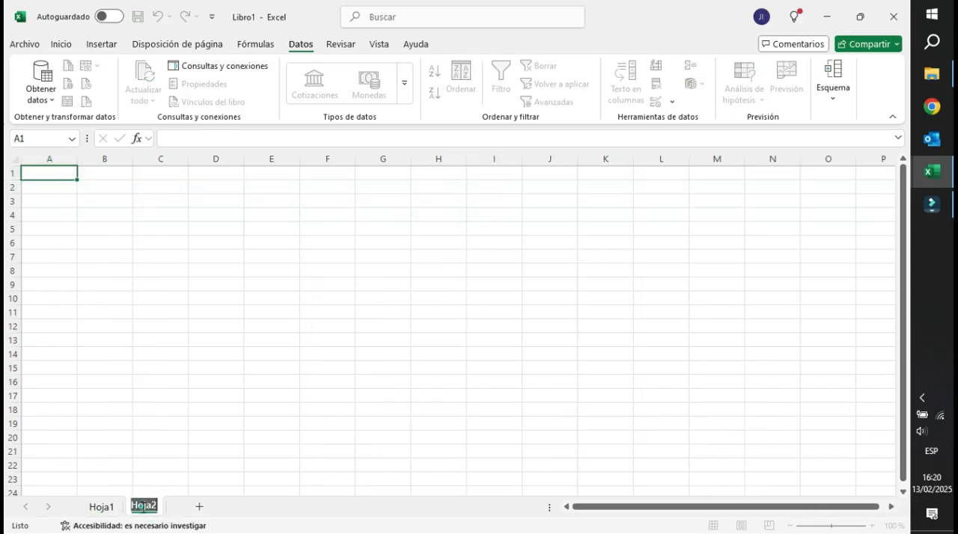
text(Categorias)
key(Return)
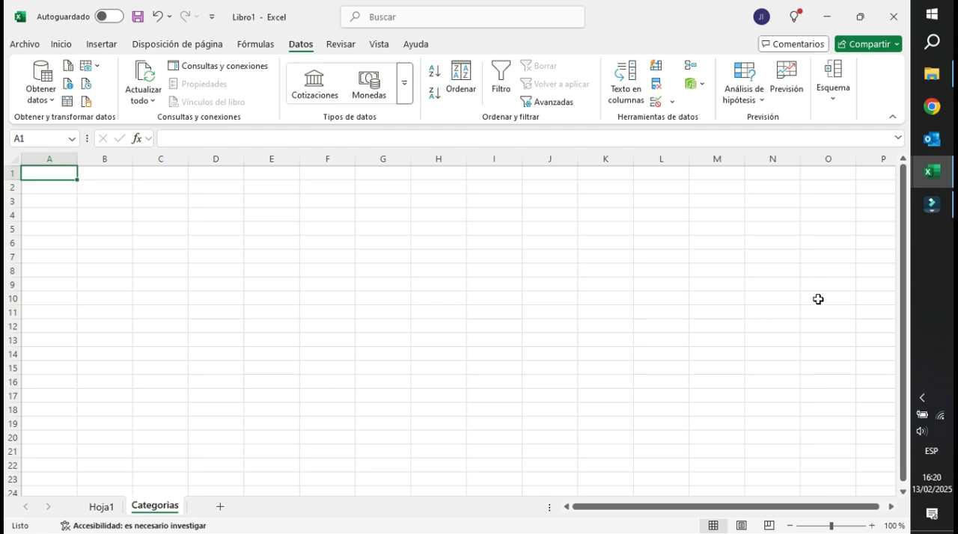
Copy the Categoría and Valor list A1:B22 from the other open workbook and paste it as values at A1 of the Categorias sheet.
mouse_move(931, 171)
click(832, 247)
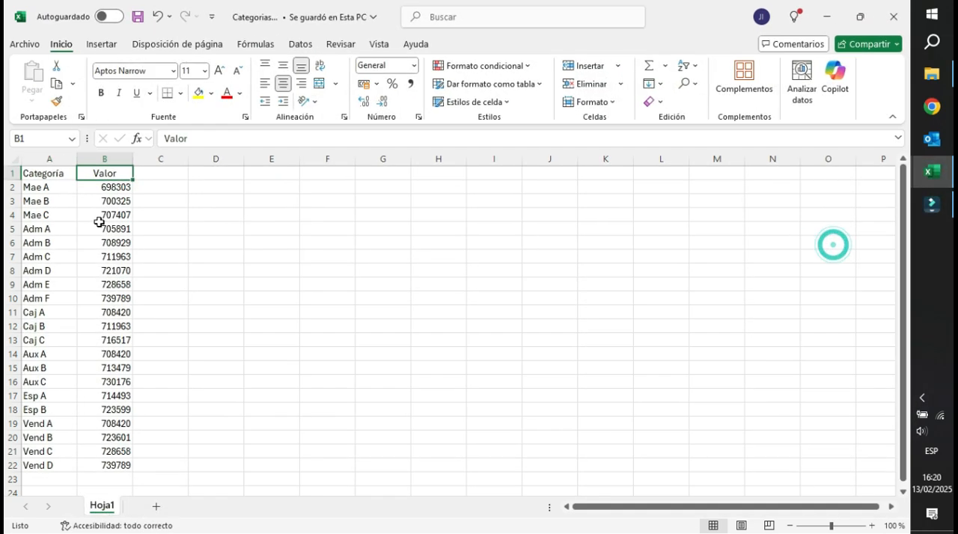
drag(40, 173, 110, 472)
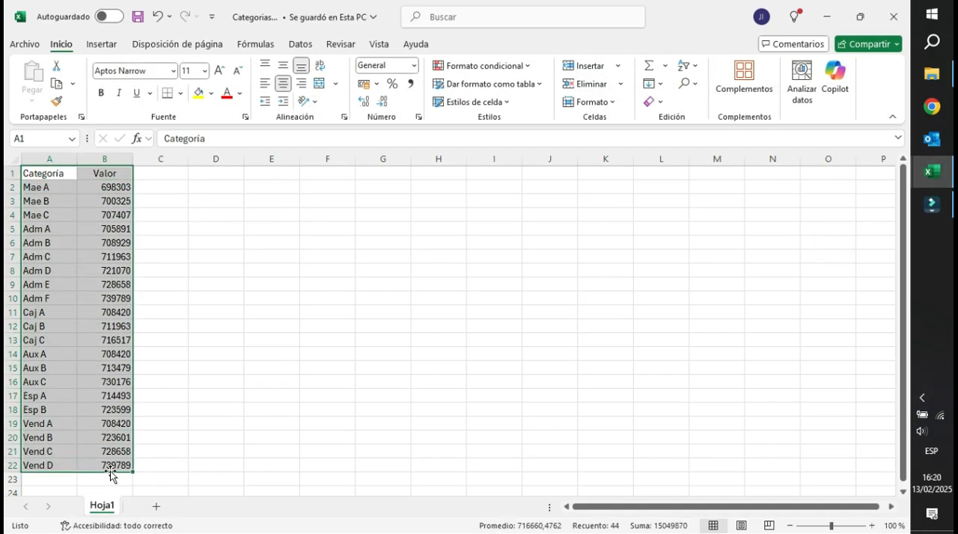
key(ctrl+c)
key(alt+Tab)
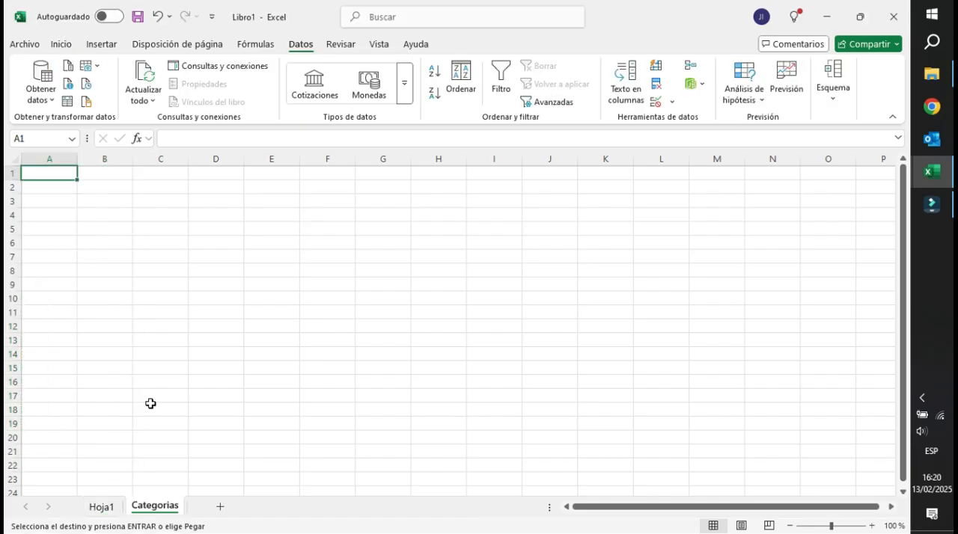
right_click(63, 175)
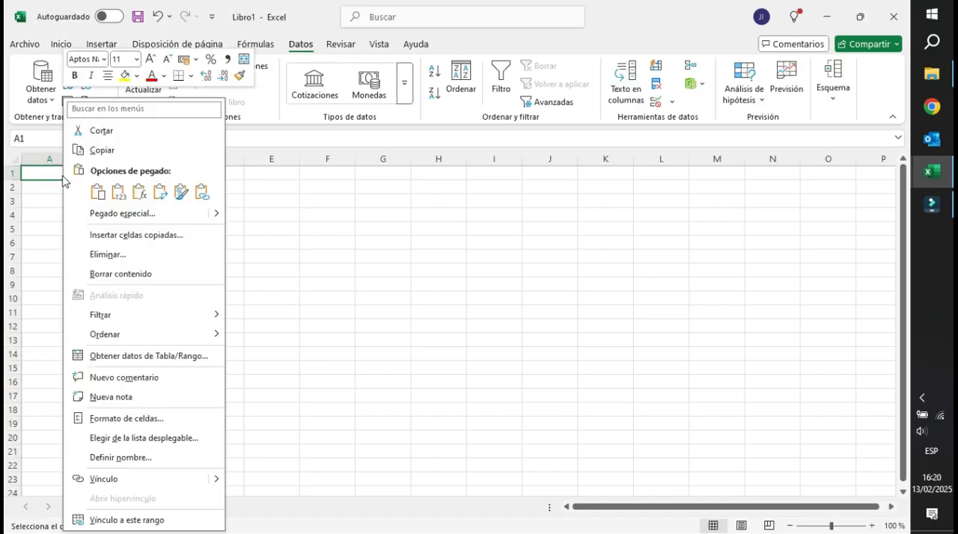
click(116, 192)
click(101, 186)
drag(105, 382, 105, 394)
click(89, 437)
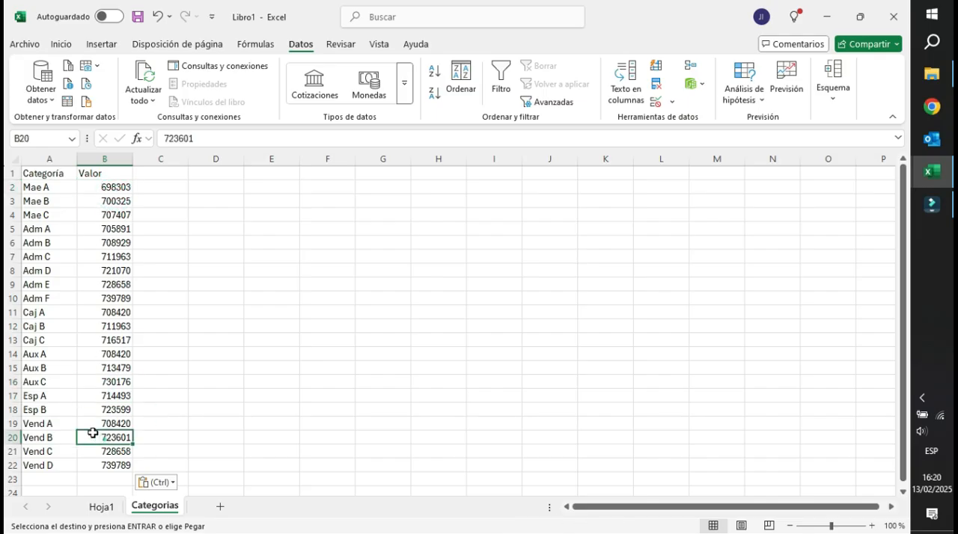
click(49, 199)
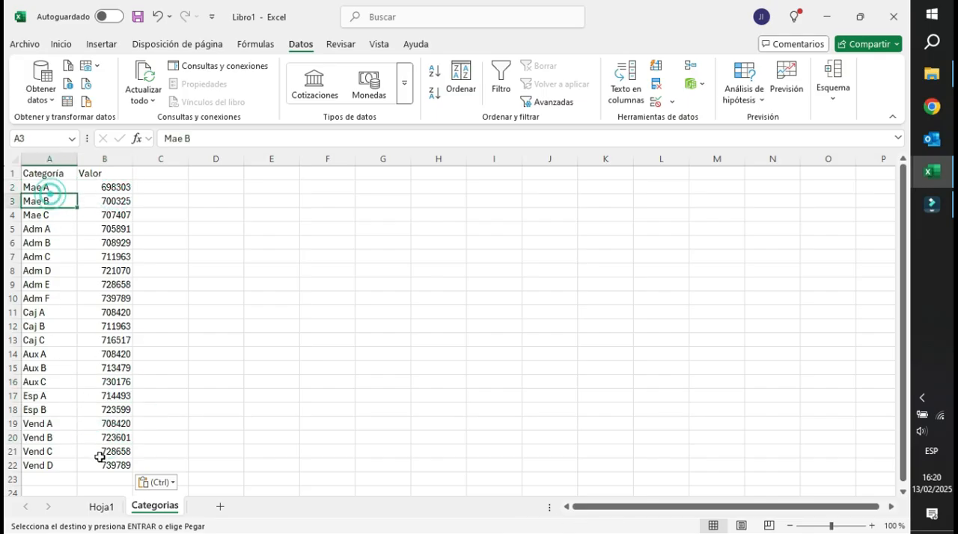
Add list validation with an in-cell drop-down to the Categoría column in Hoja1, using =Categorias!$A$2:$A$22 as the source.
click(106, 511)
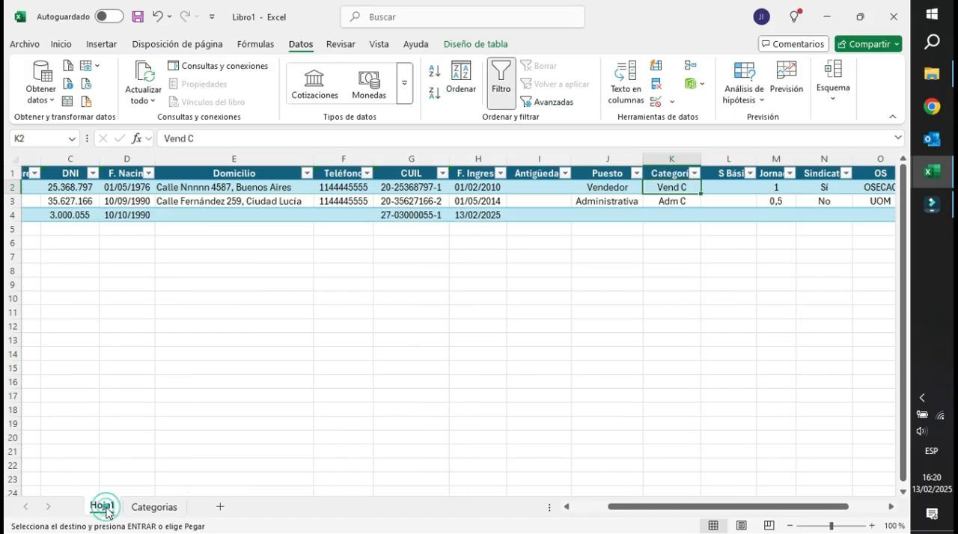
click(670, 158)
click(671, 101)
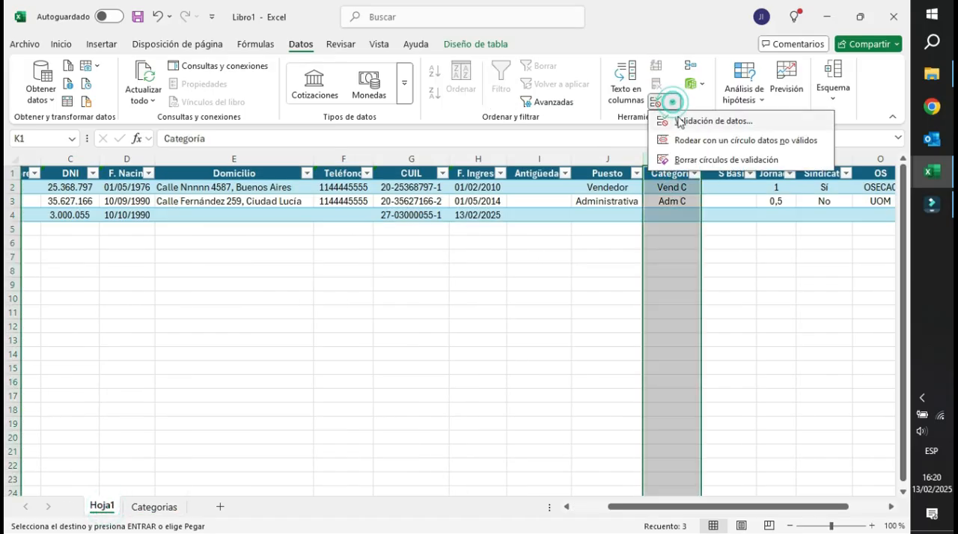
click(680, 121)
click(234, 303)
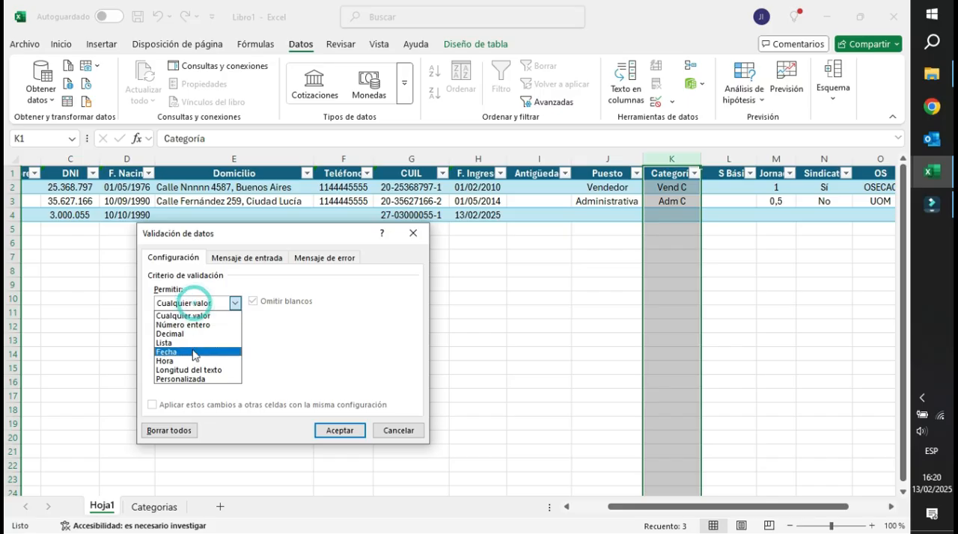
click(184, 342)
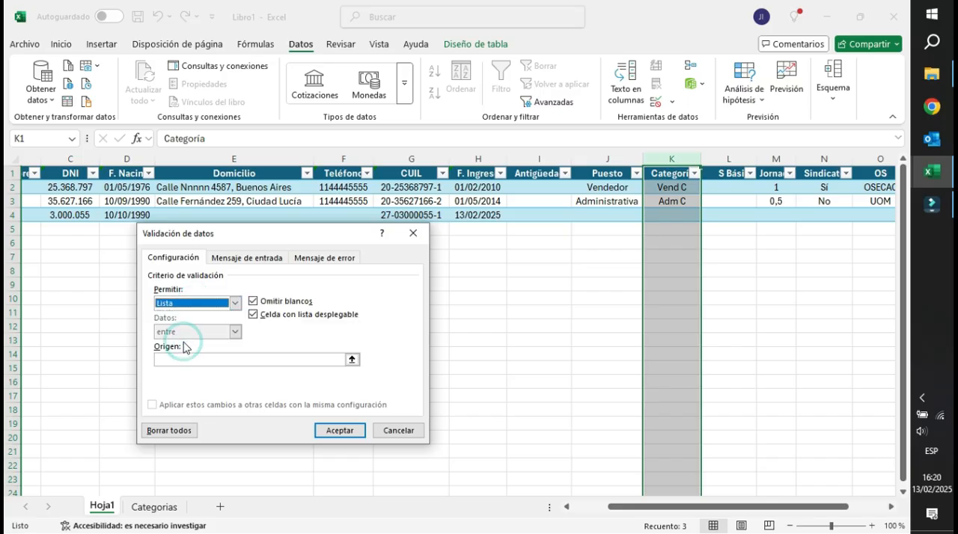
click(351, 360)
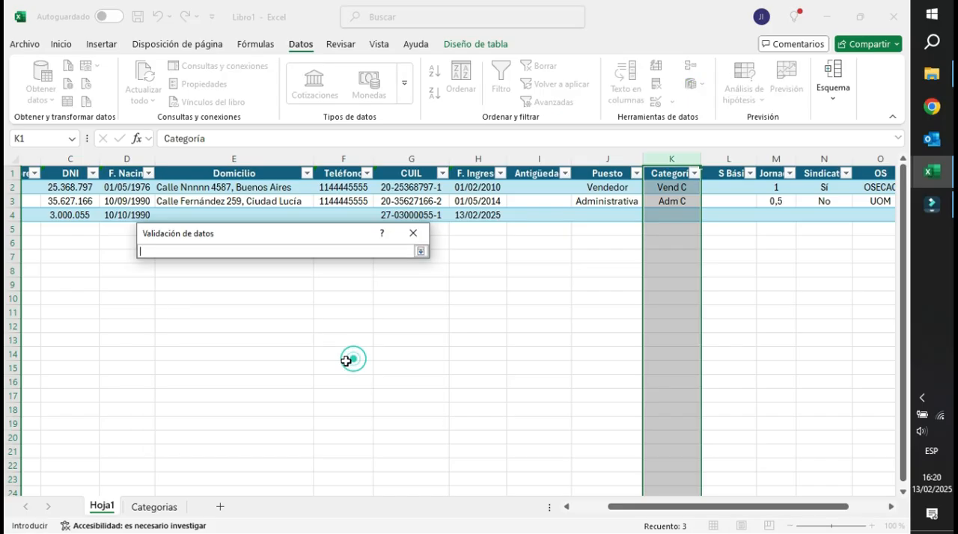
click(153, 507)
drag(43, 187, 121, 454)
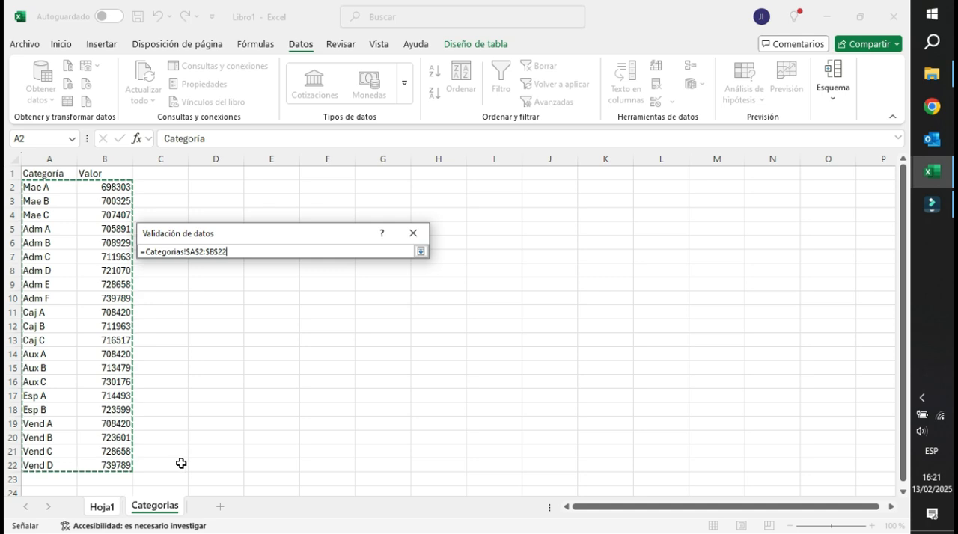
drag(52, 187, 38, 467)
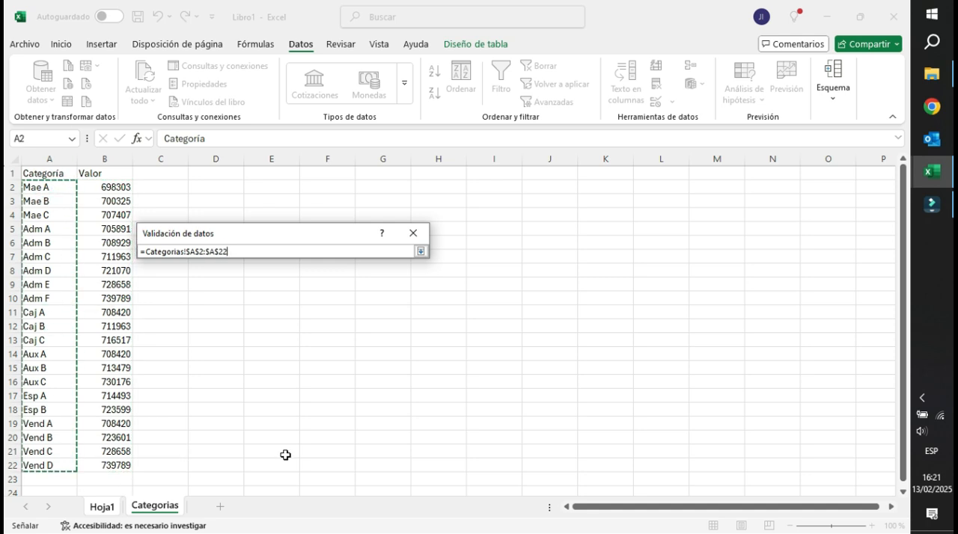
key(Return)
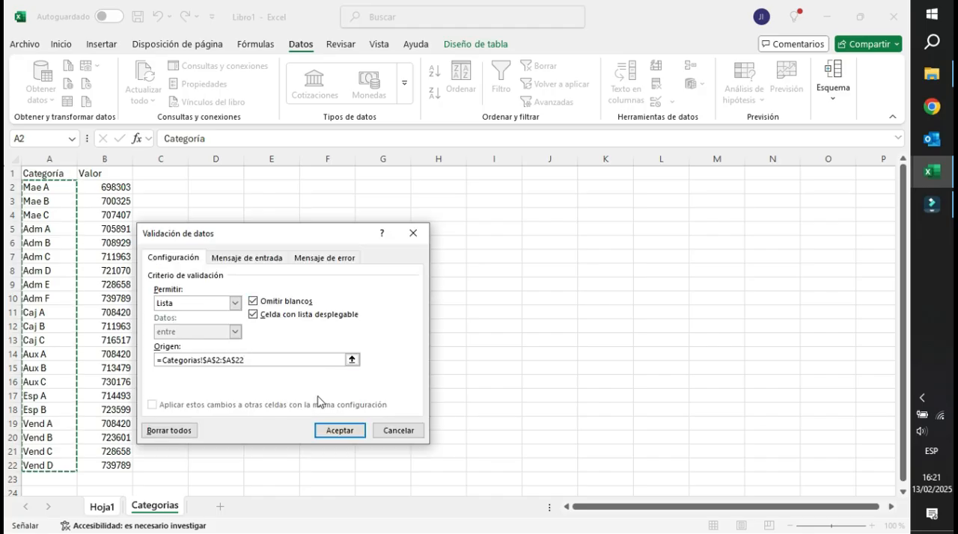
click(338, 432)
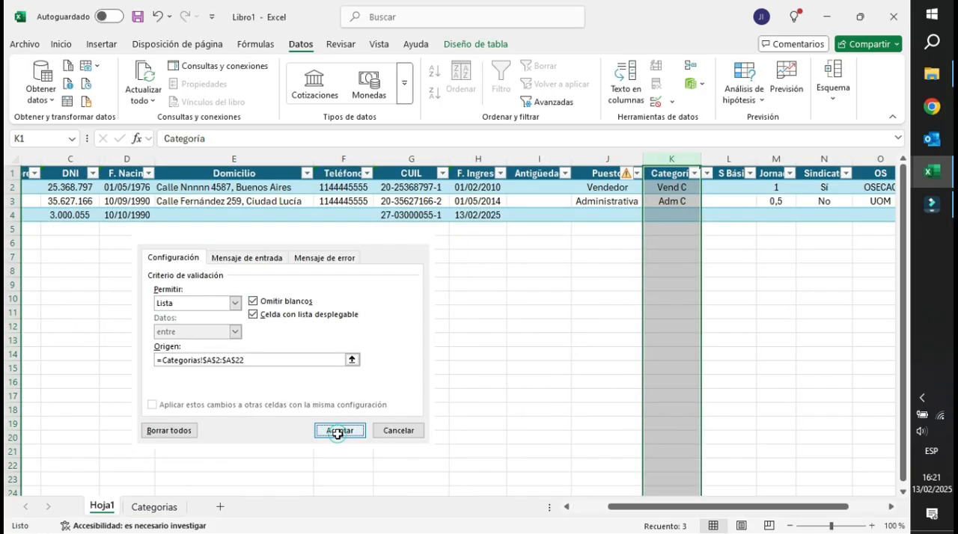
Test the Categoría drop-down in K4 by choosing Vend C and replacing it with Aux C.
click(671, 241)
click(672, 217)
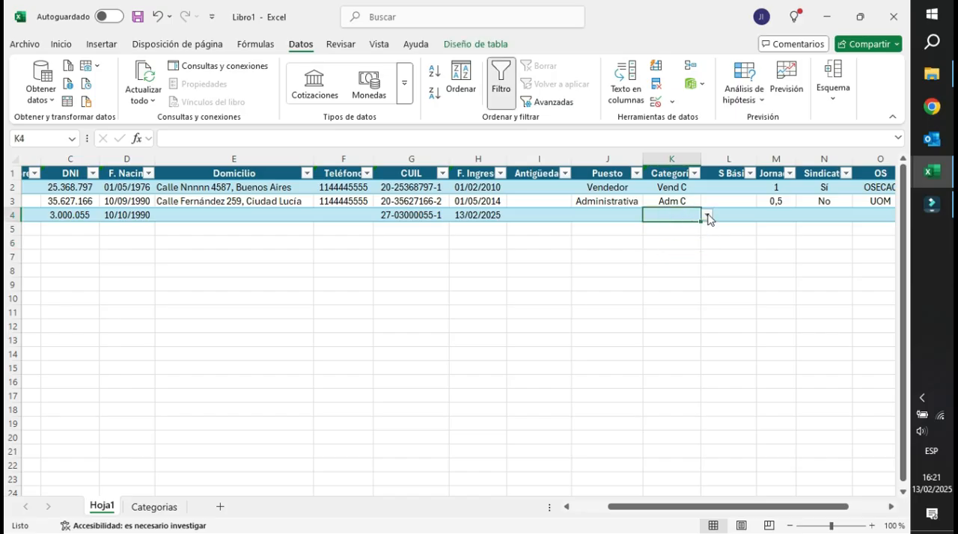
click(707, 215)
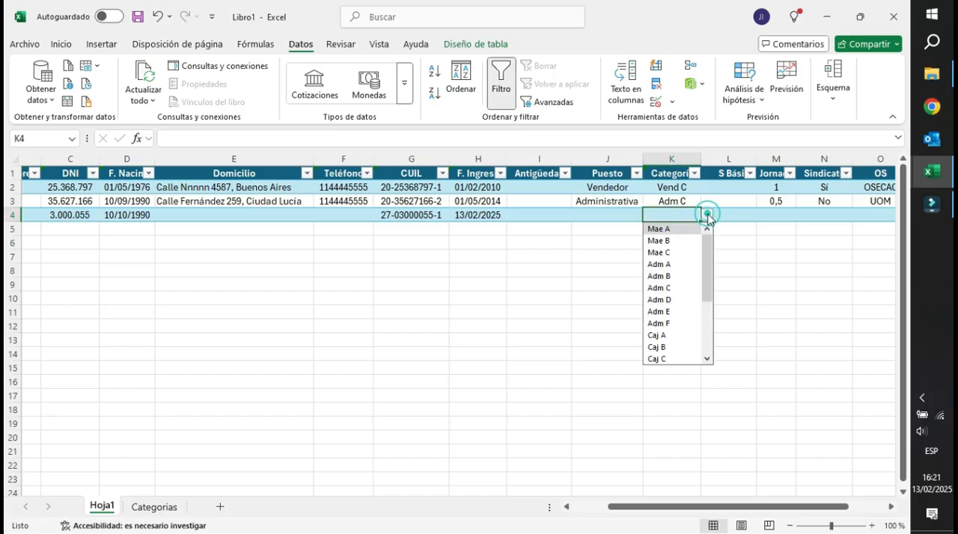
scroll(673, 343, down, 3)
click(665, 344)
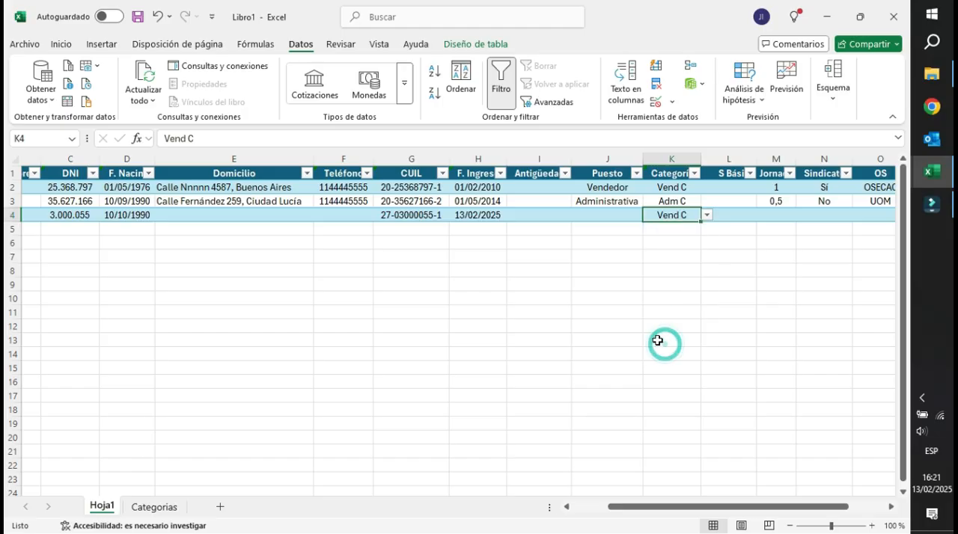
click(707, 216)
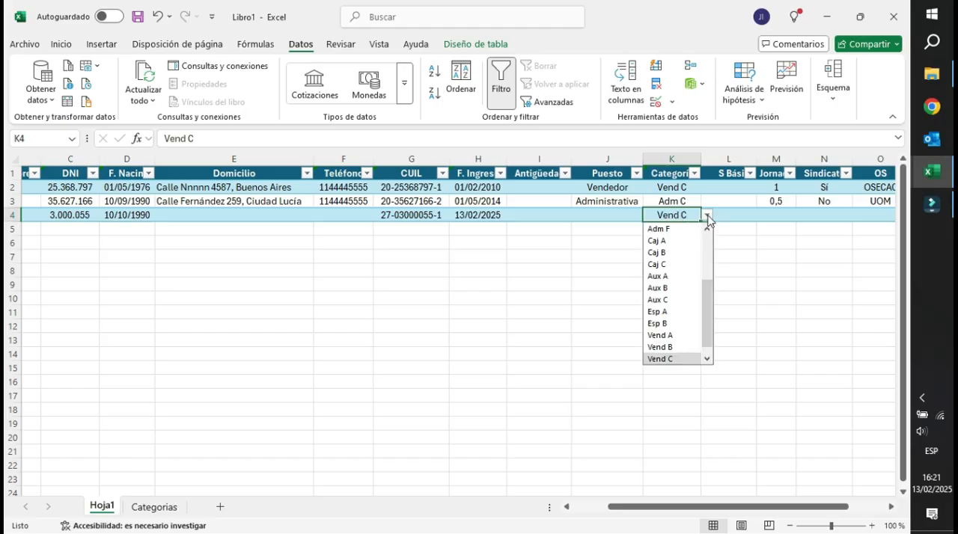
click(659, 299)
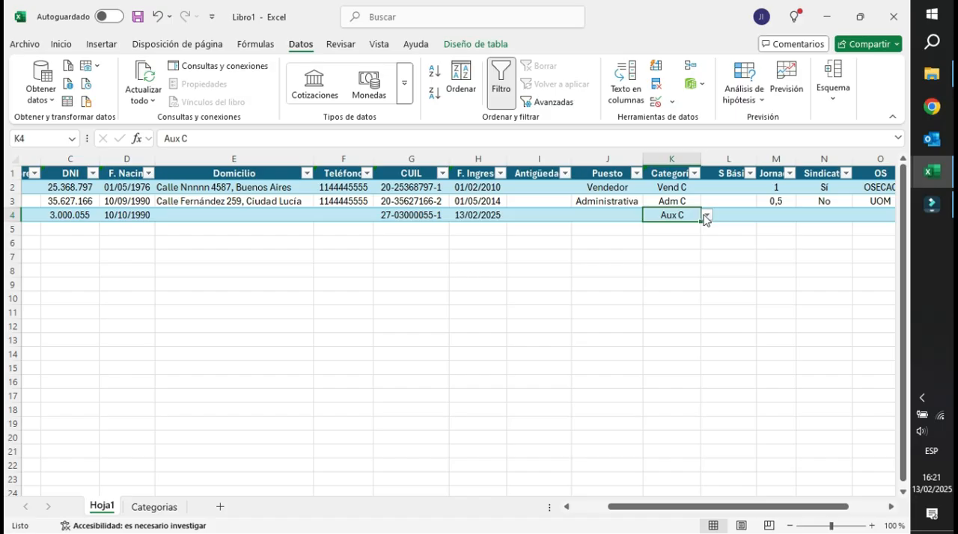
Test the validation in K4 with the unlisted category hhh, cancel that entry and choose Adm D from the list.
text(hhh)
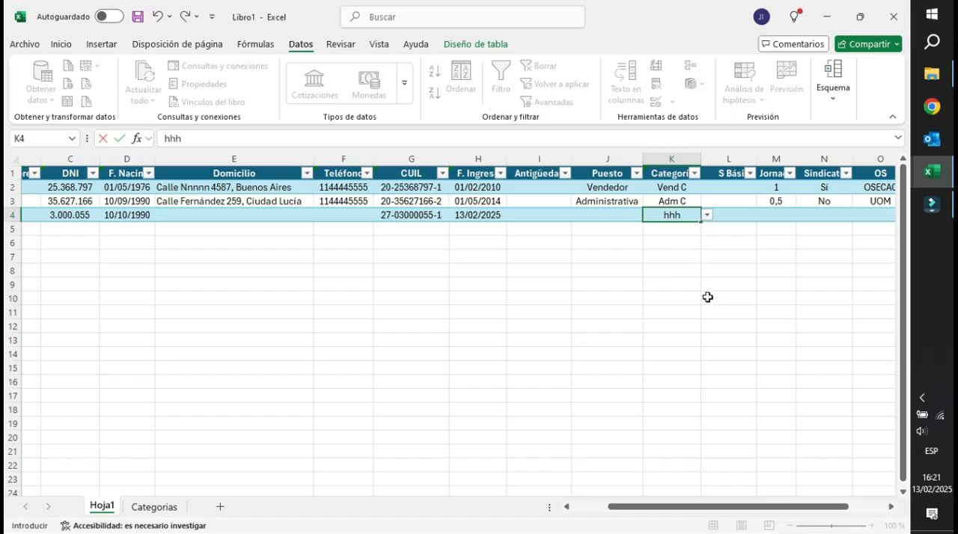
key(Return)
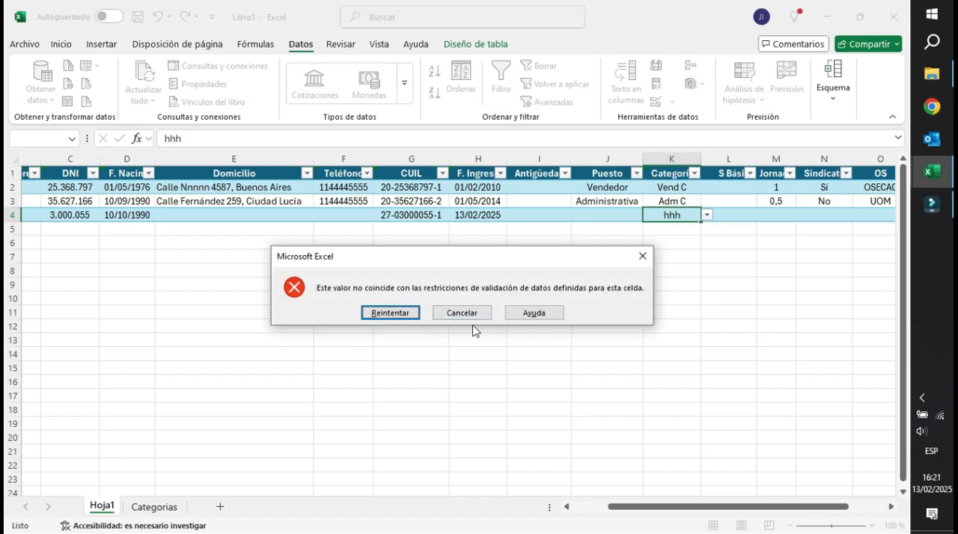
click(389, 313)
click(706, 214)
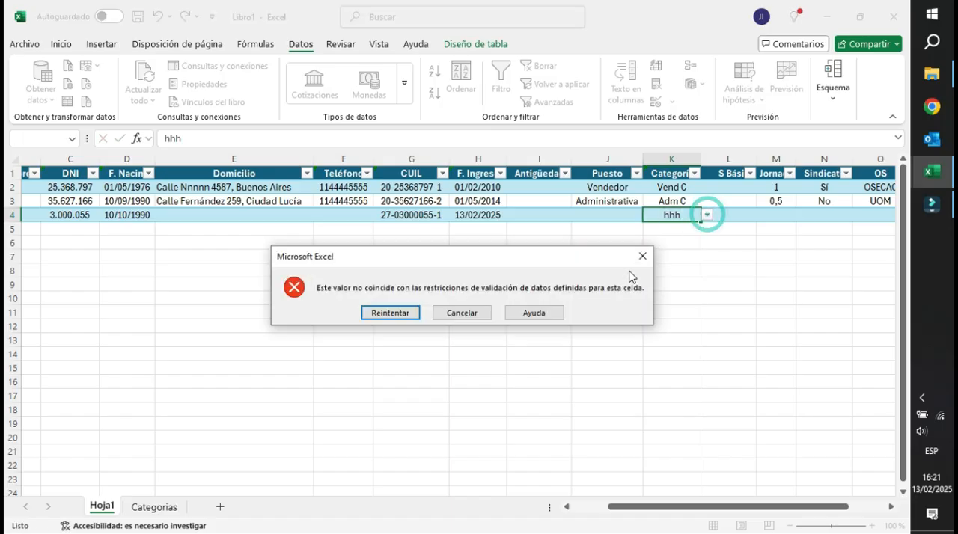
click(459, 313)
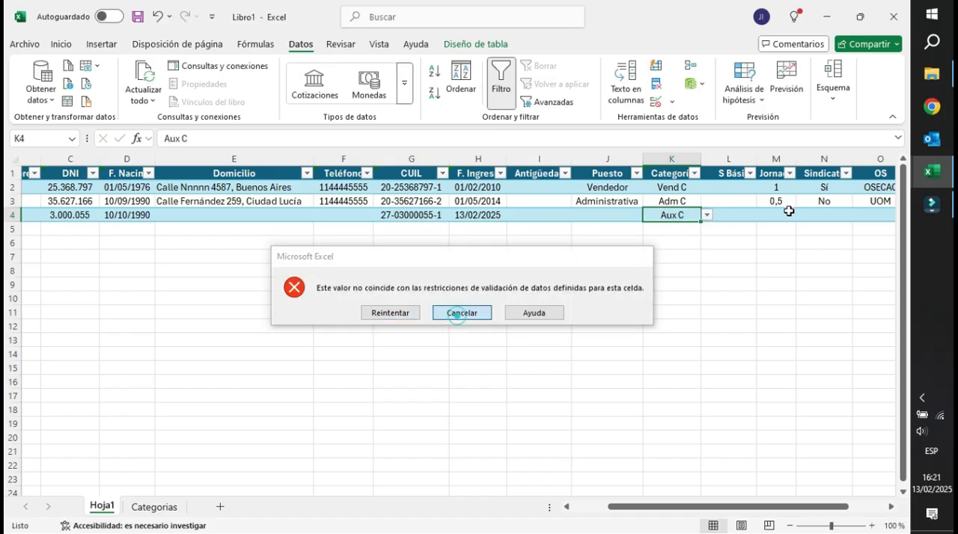
click(707, 215)
click(664, 266)
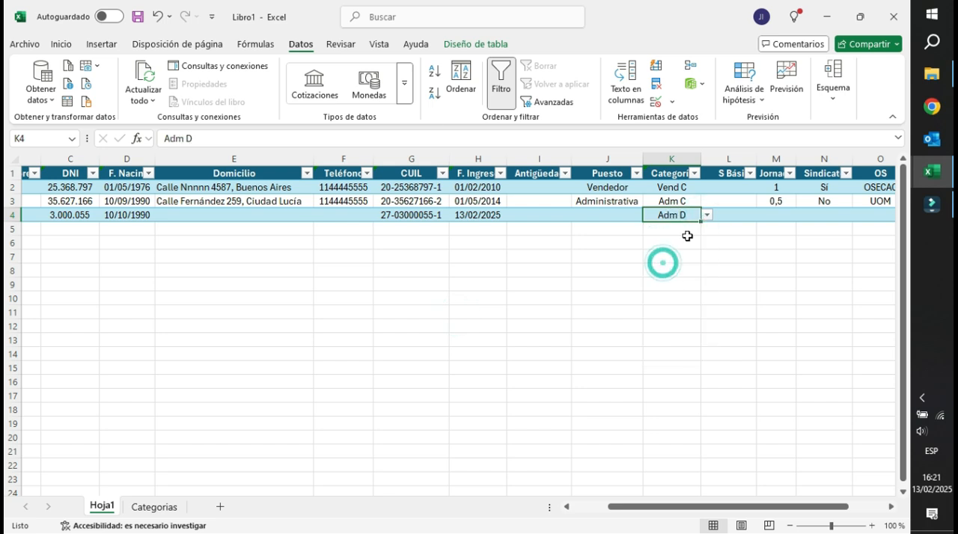
Review the table entries in columns K to N, from the category to the union status.
drag(668, 190, 669, 225)
click(669, 188)
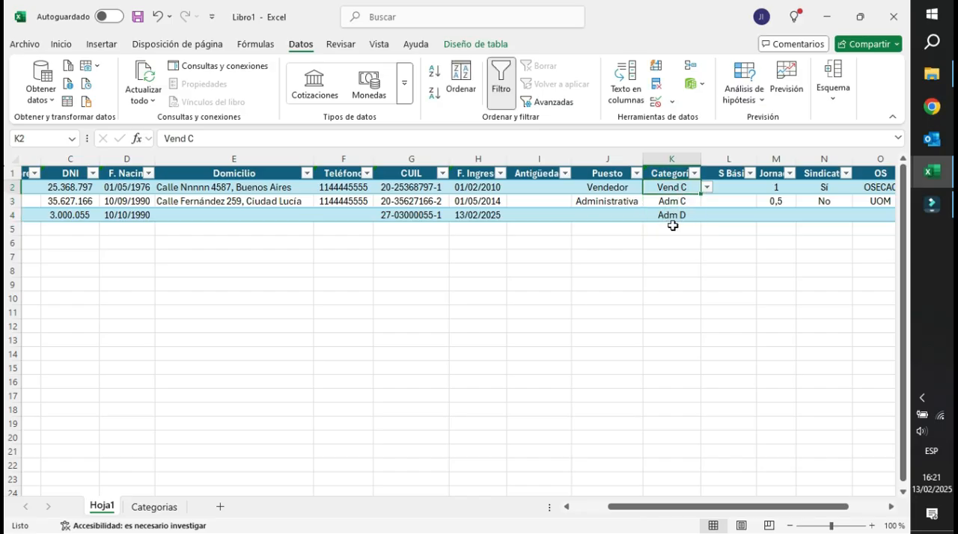
key(Right)
key(Right)
key(Right)
key(Right)
key(Right)
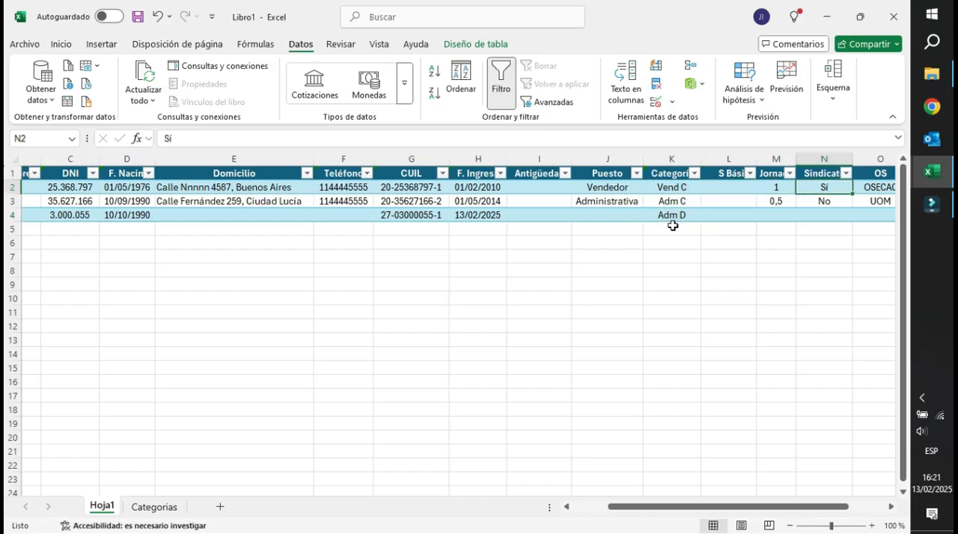
key(Left)
key(Left)
key(Down)
key(Down)
key(Up)
key(Up)
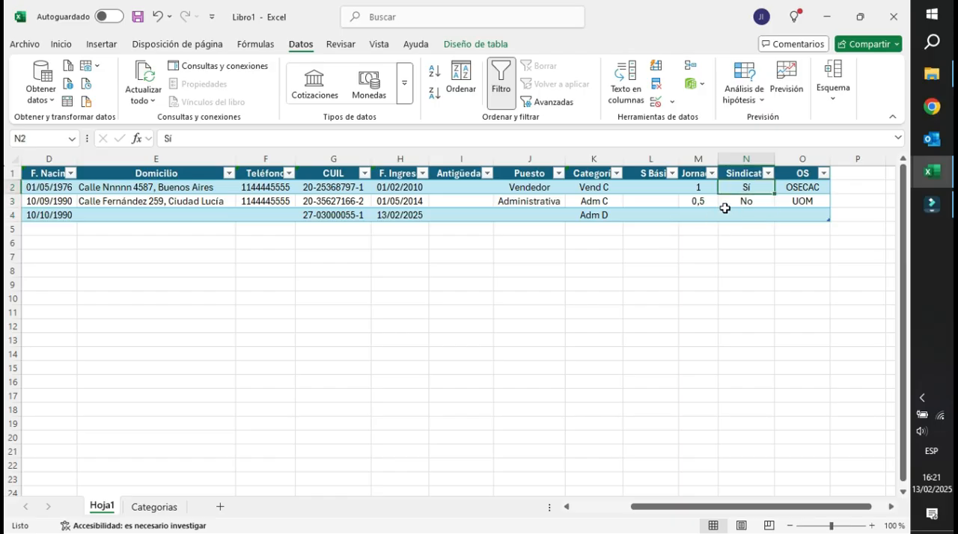
Narrow column N of the personnel table slightly and check the neighbouring union, OS and category entries.
drag(774, 157, 765, 158)
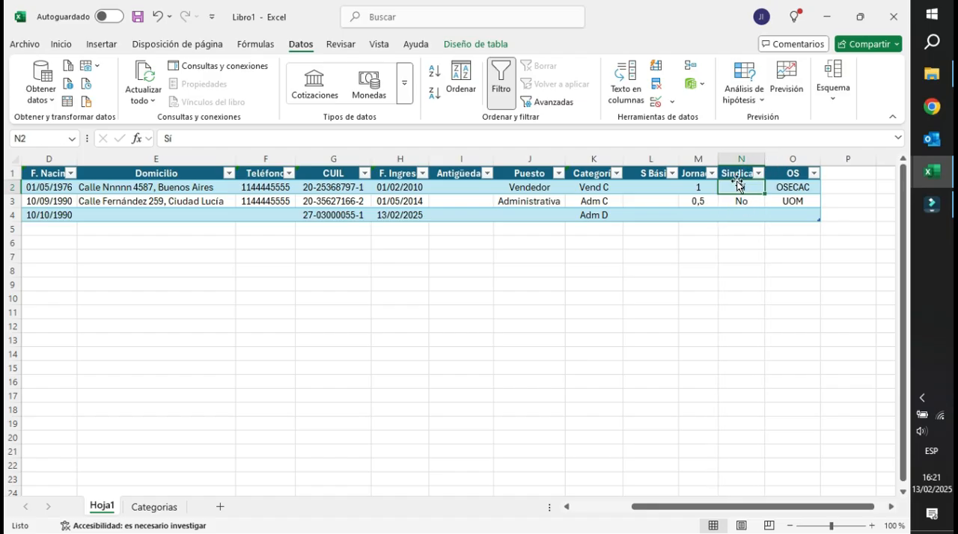
click(757, 202)
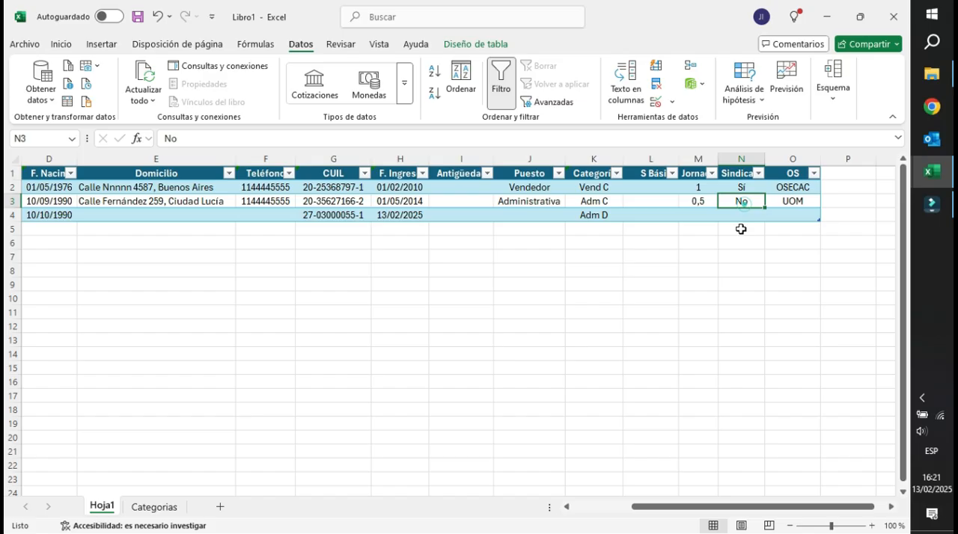
click(793, 190)
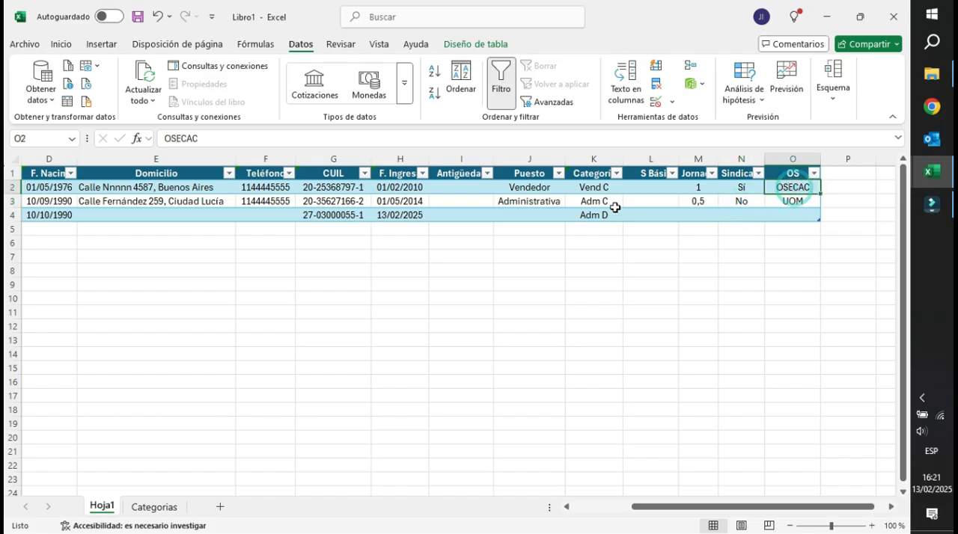
click(593, 188)
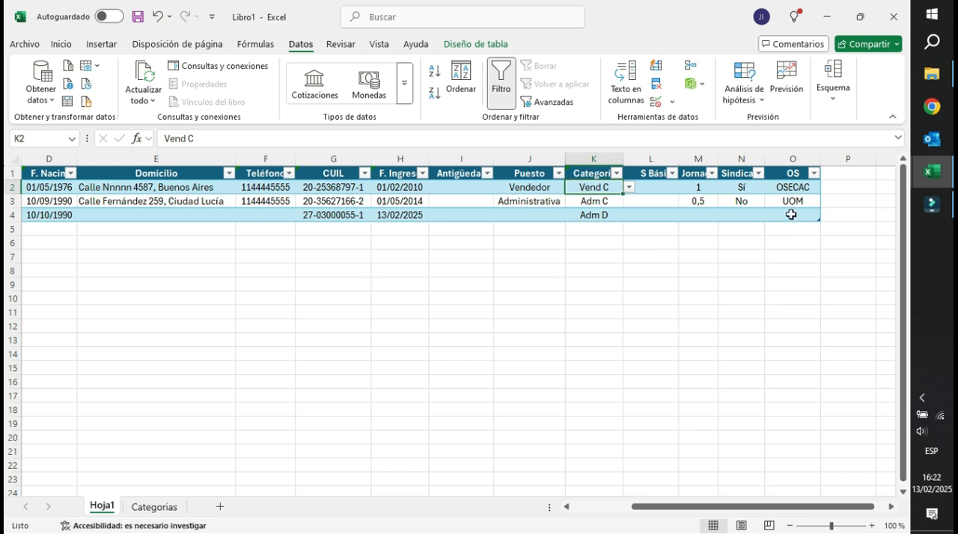
click(790, 189)
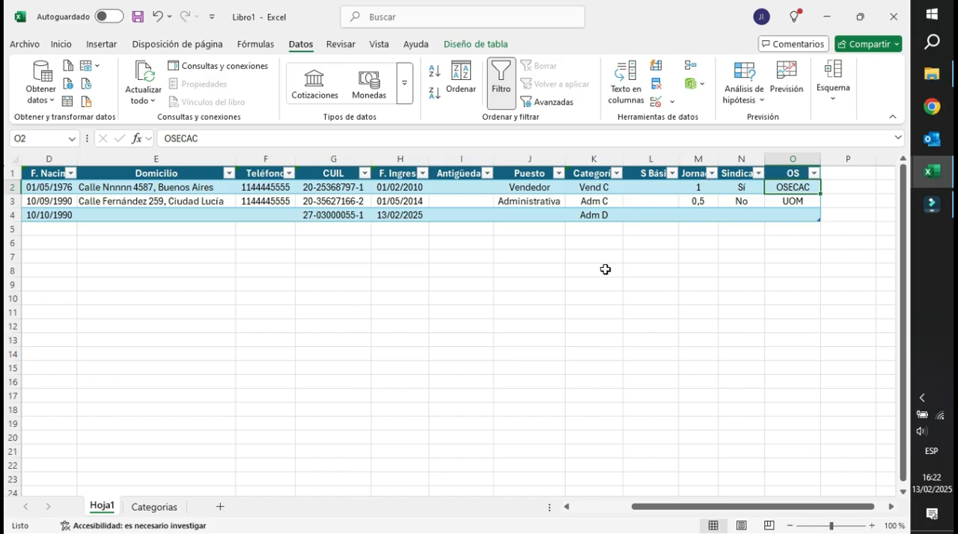
Return to the start of the table and widen the birth date column D slightly.
key(Left)
key(Left)
key(Left)
key(Left)
key(Left)
key(Left)
key(Left)
key(Left)
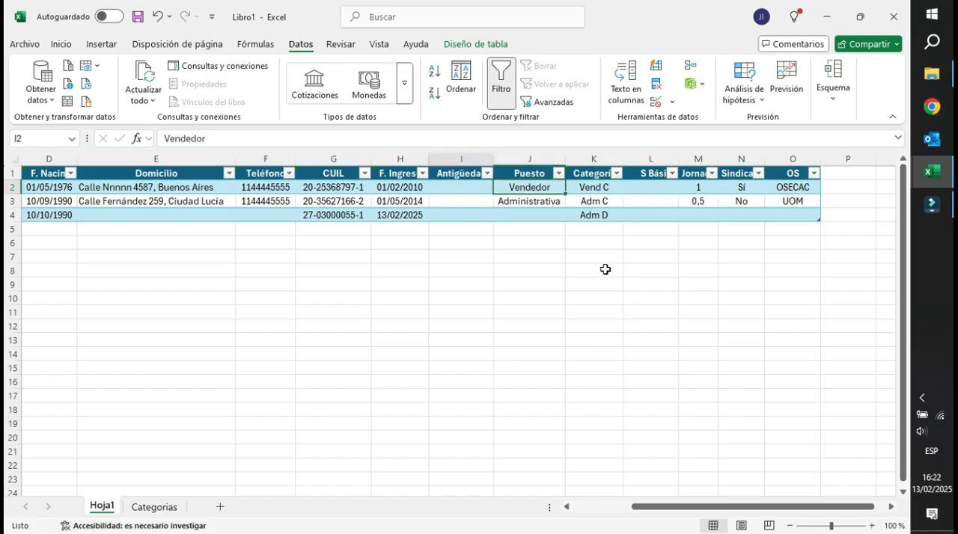
key(Left)
key(Left)
key(Left)
key(Left)
key(Left)
key(Left)
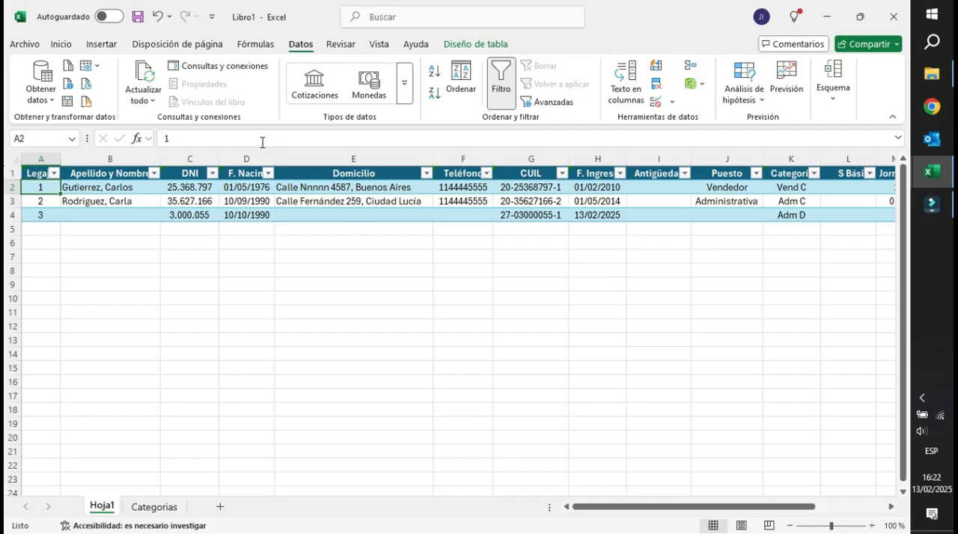
drag(275, 159, 276, 157)
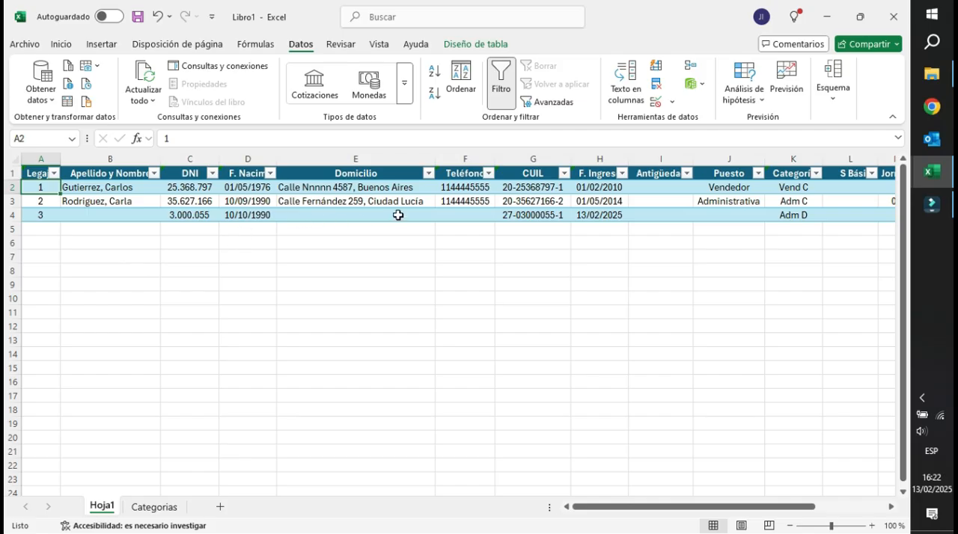
Examine the birth dates and F. Ingreso dates alongside the empty seniority column in the personnel table.
click(254, 217)
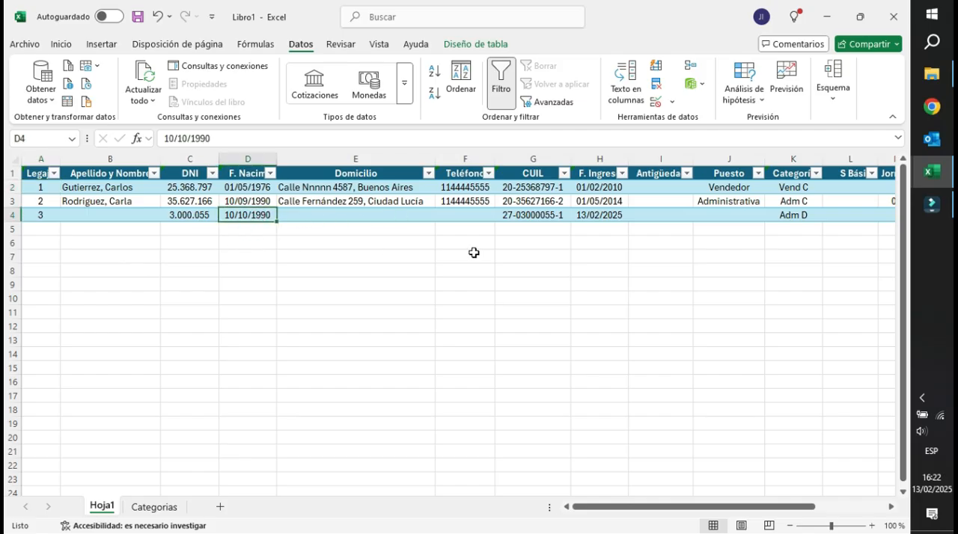
key(Right)
key(Right)
key(Right)
key(Right)
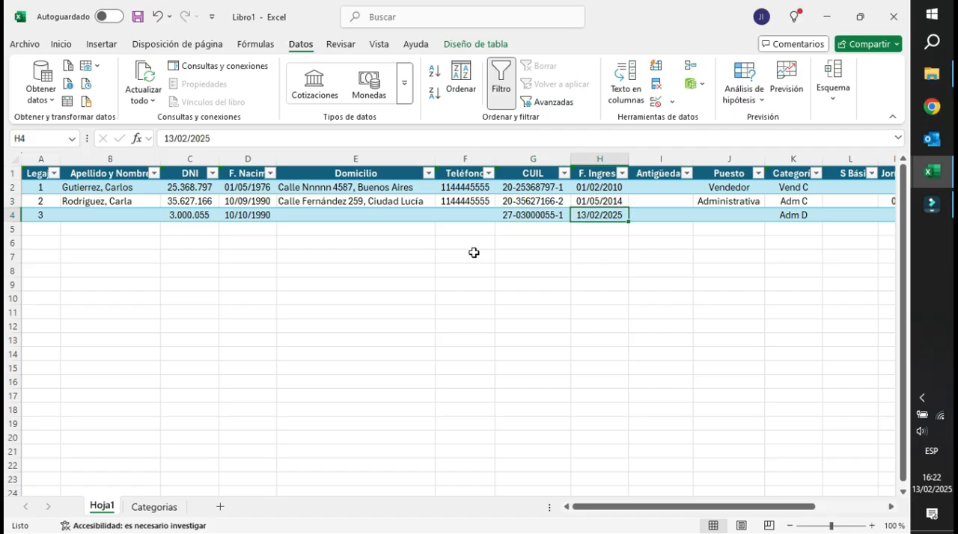
key(Right)
key(Up)
key(Up)
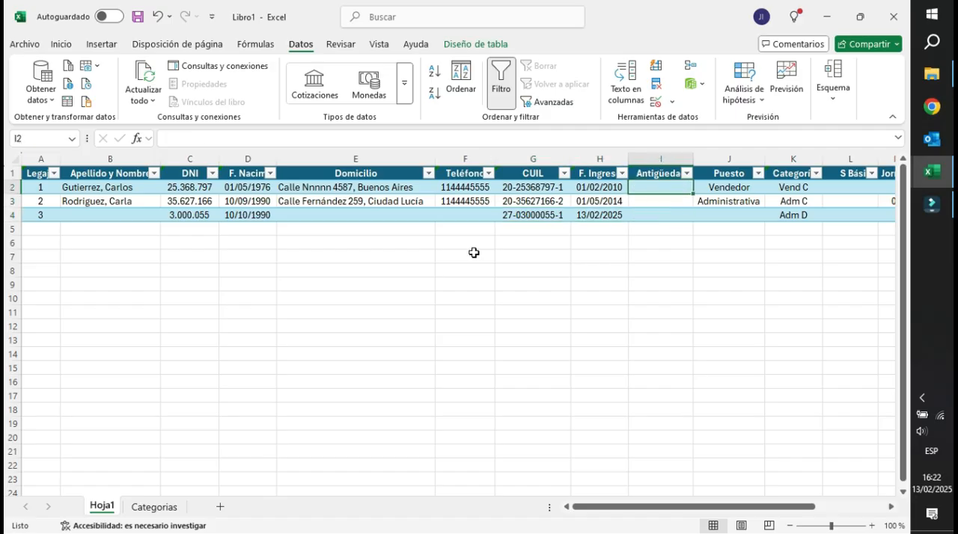
click(590, 188)
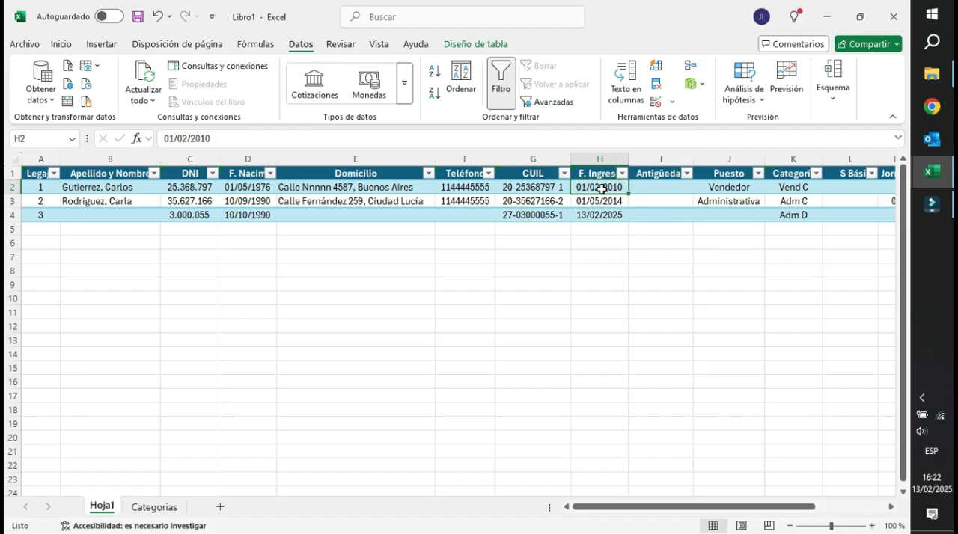
Enter the seniority formula in I2 as =SIFECHA([@[F. Ingreso]];HOY(), using the entry date in H2 as the start date.
click(659, 187)
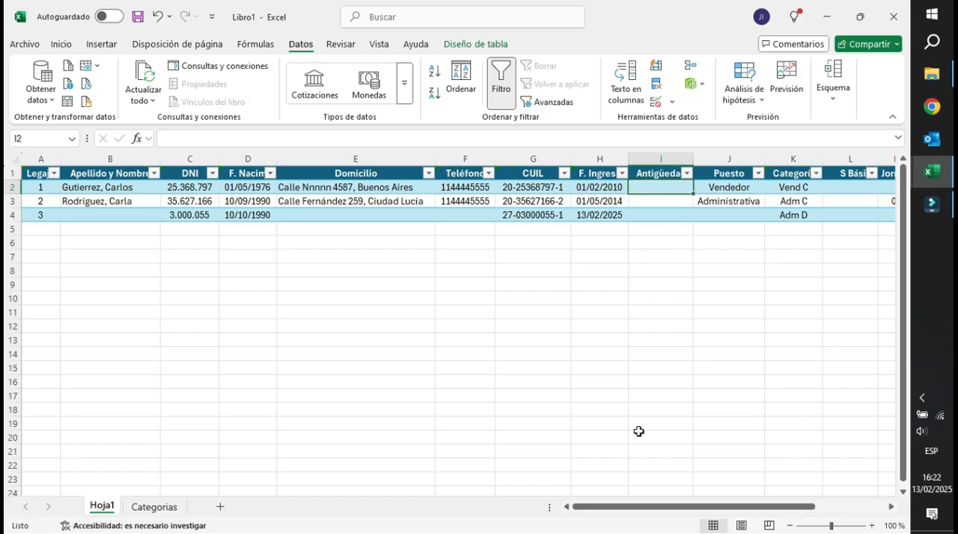
text(=)
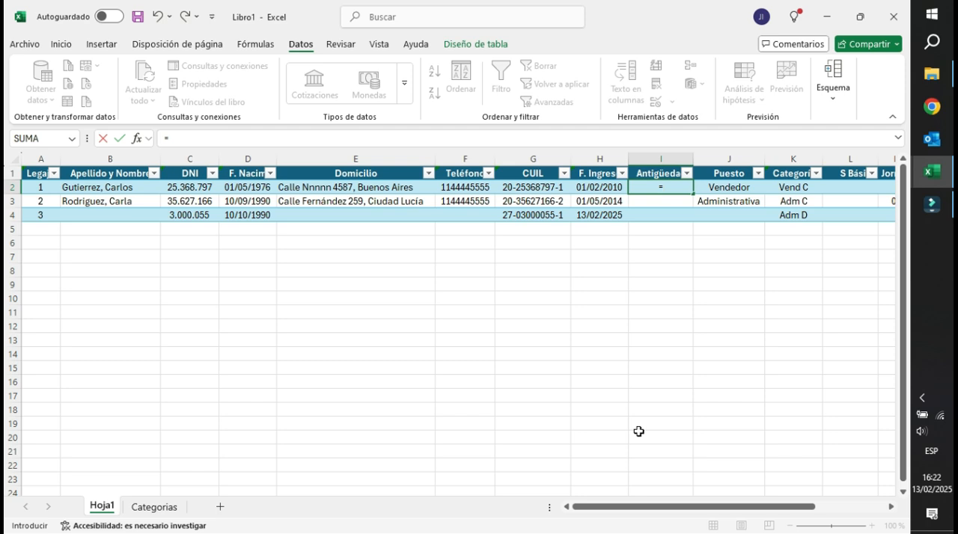
text(sifecha()
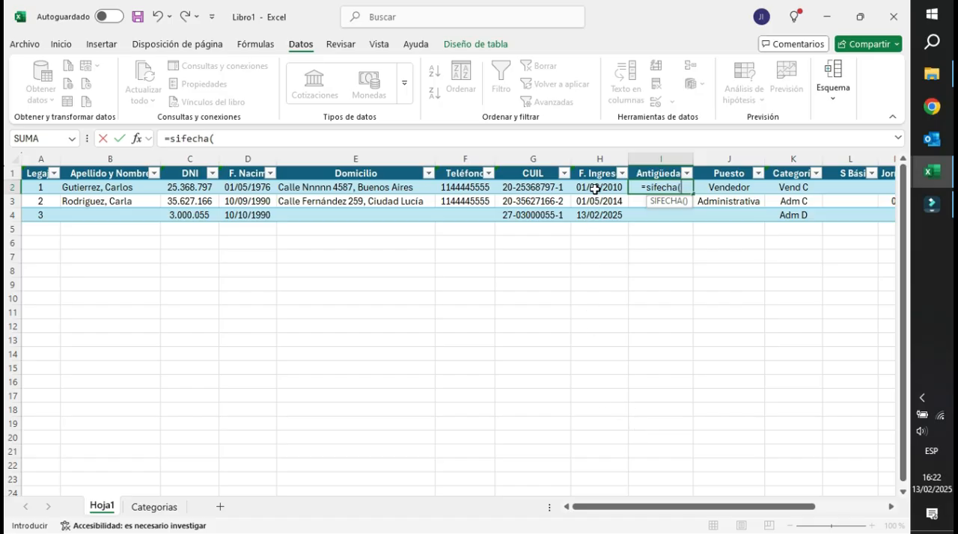
click(595, 189)
text(;)
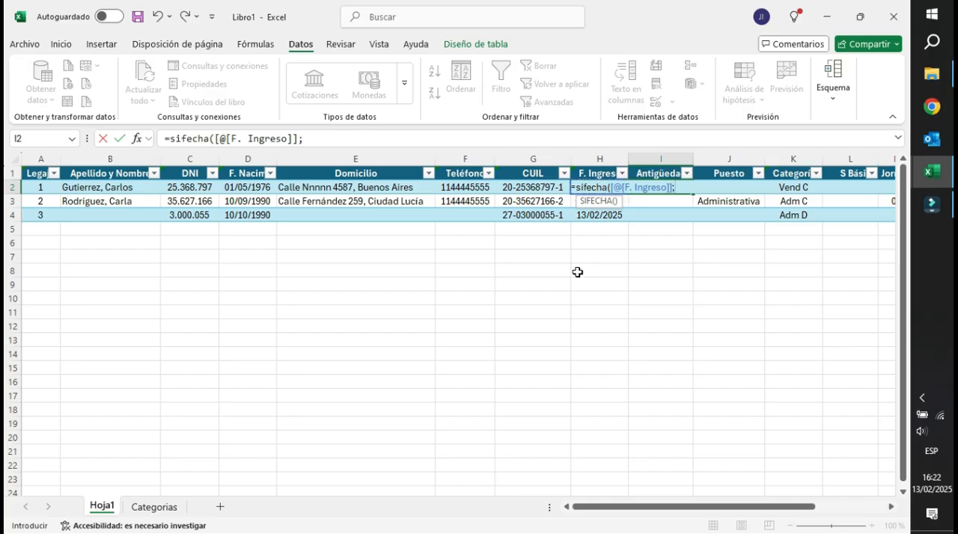
text(ho)
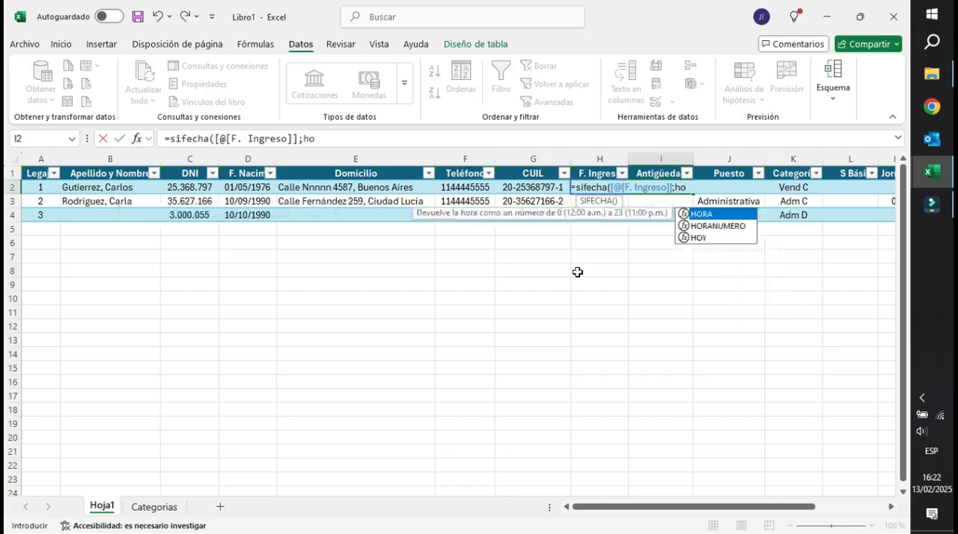
text(y();"Y)
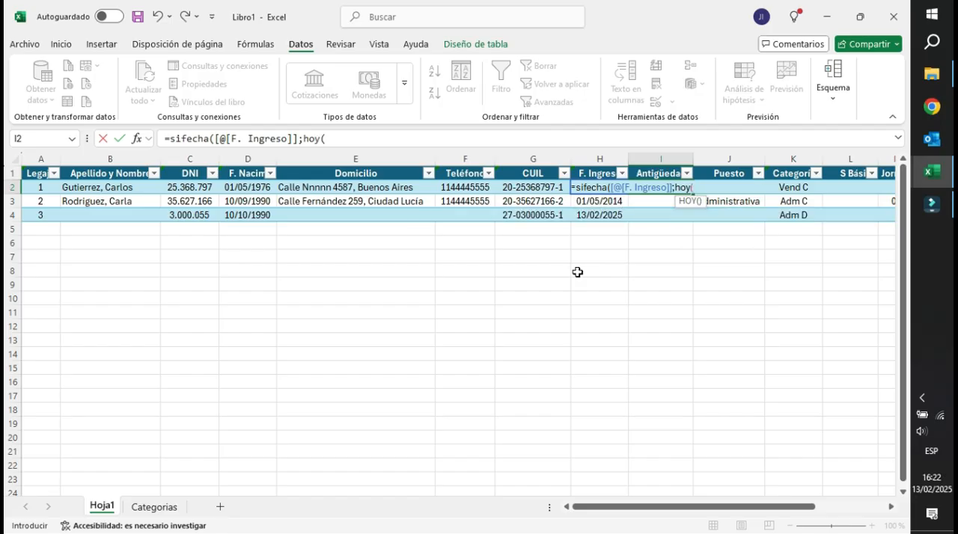
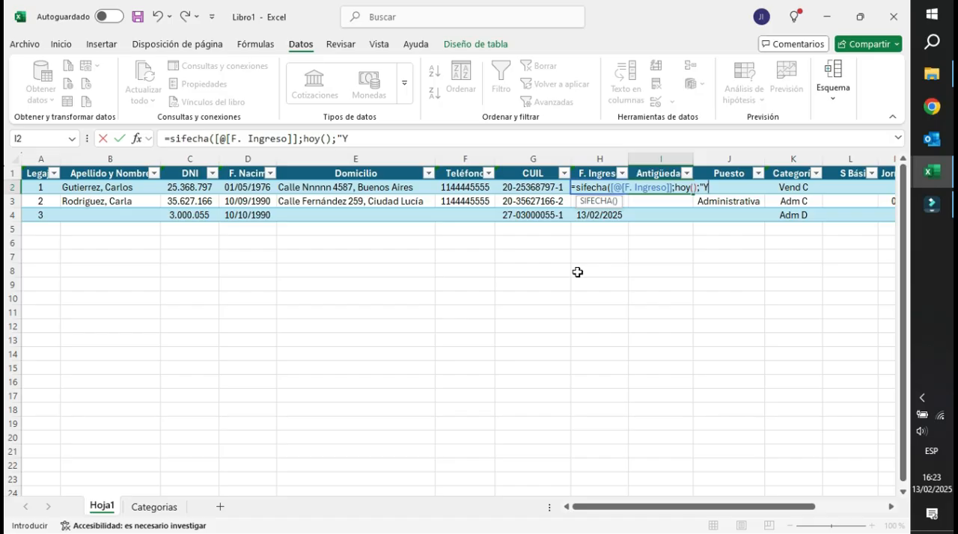
Finish the seniority formula in I2 as =SIFECHA([@[F. Ingreso]];HOY();"Y") and check the Antigüedad cells of all three rows.
text())
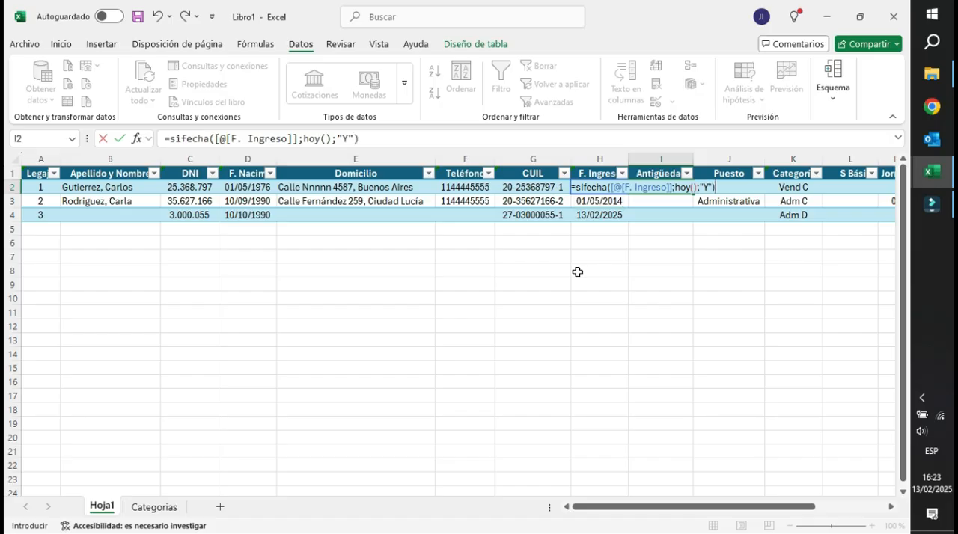
key(Return)
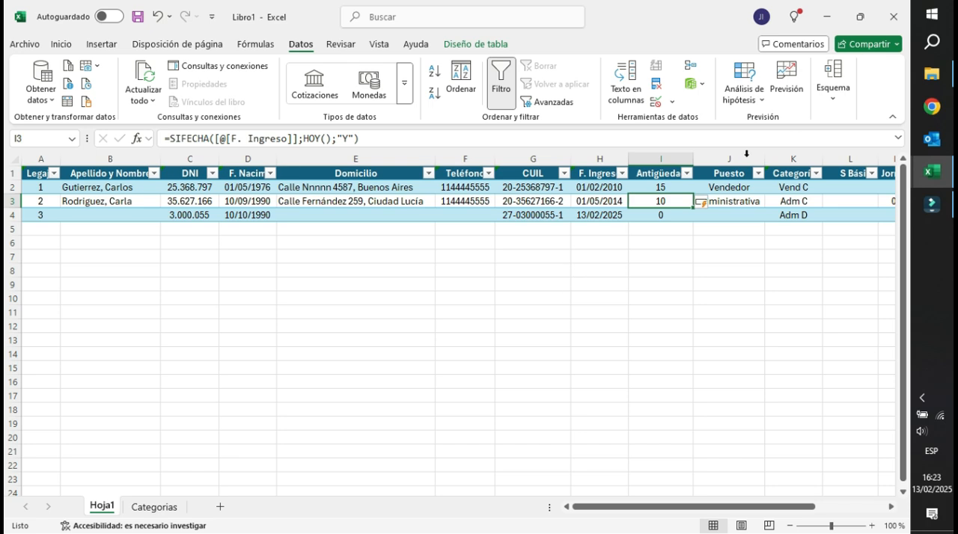
click(663, 187)
click(613, 188)
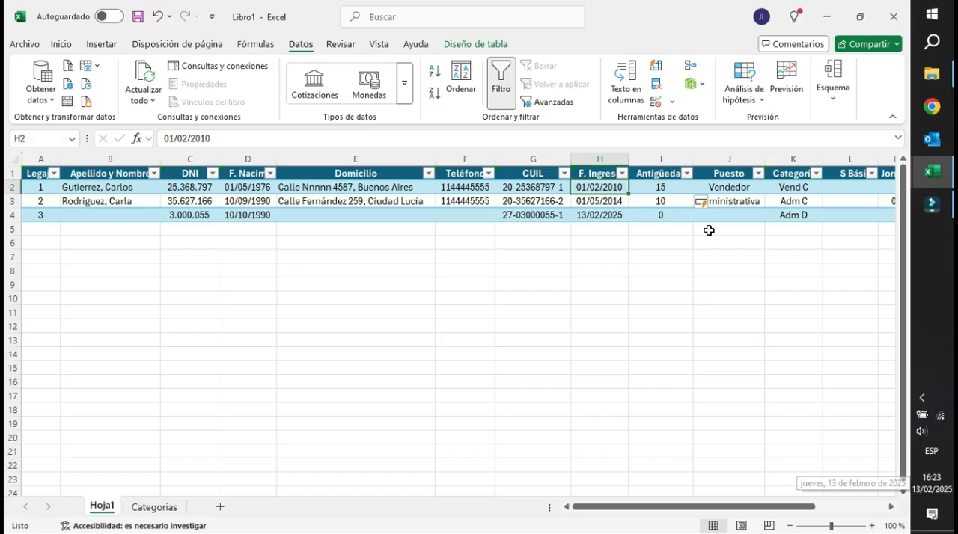
click(661, 186)
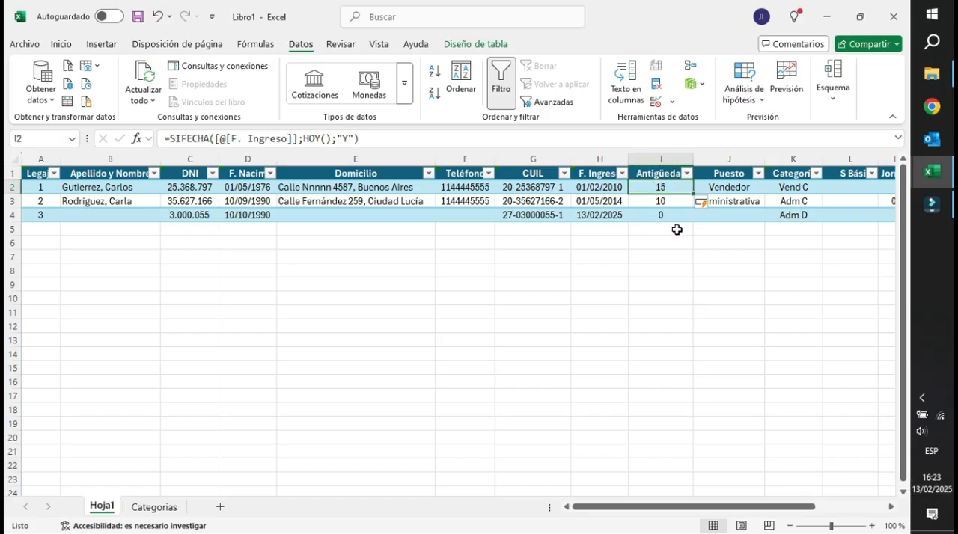
click(665, 201)
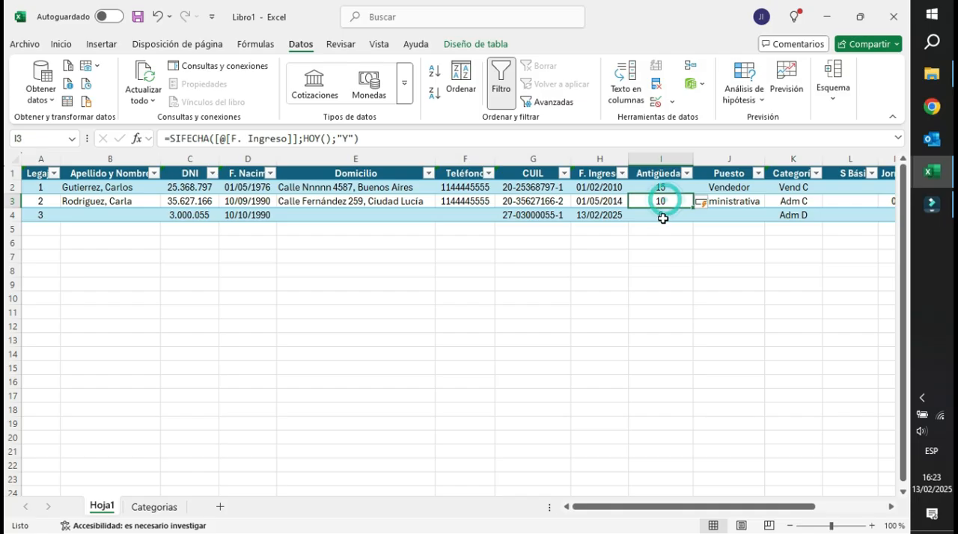
click(666, 189)
click(668, 216)
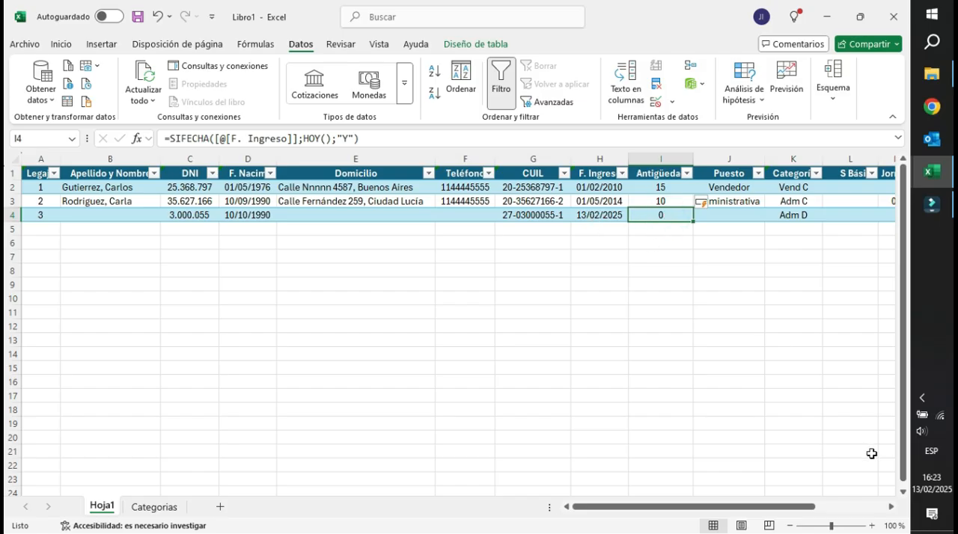
Set the F. Ingreso date in H4 to 1/12/24 and check the seniority in I4.
mouse_move(920, 491)
click(602, 216)
text(1/12/202)
text(4)
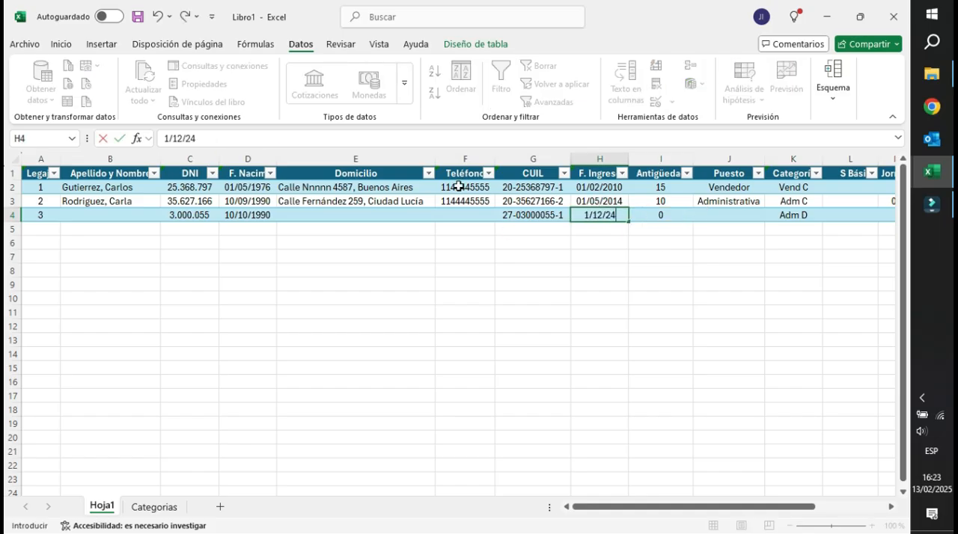
key(Return)
click(648, 214)
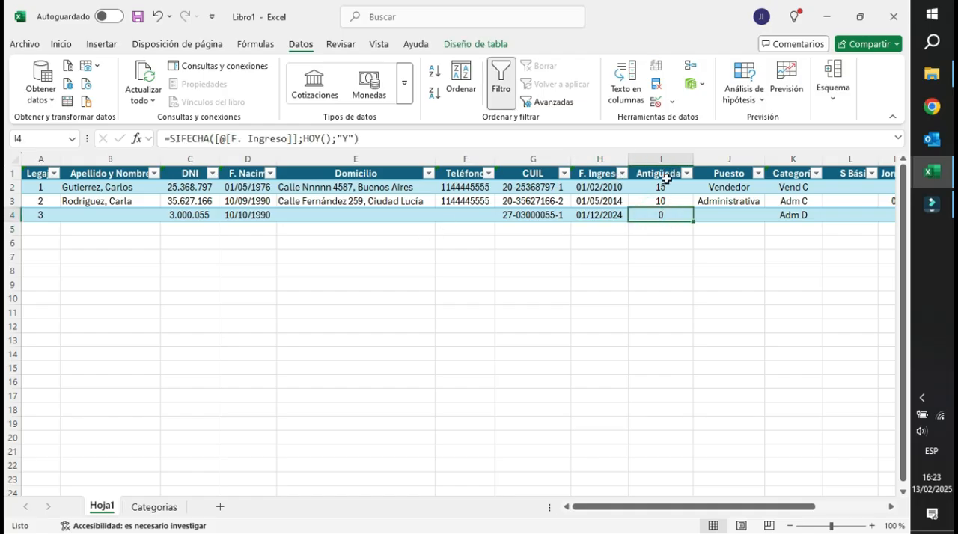
Narrow the Antigüedad column slightly and centre the S Básico header in L1.
drag(693, 158, 689, 158)
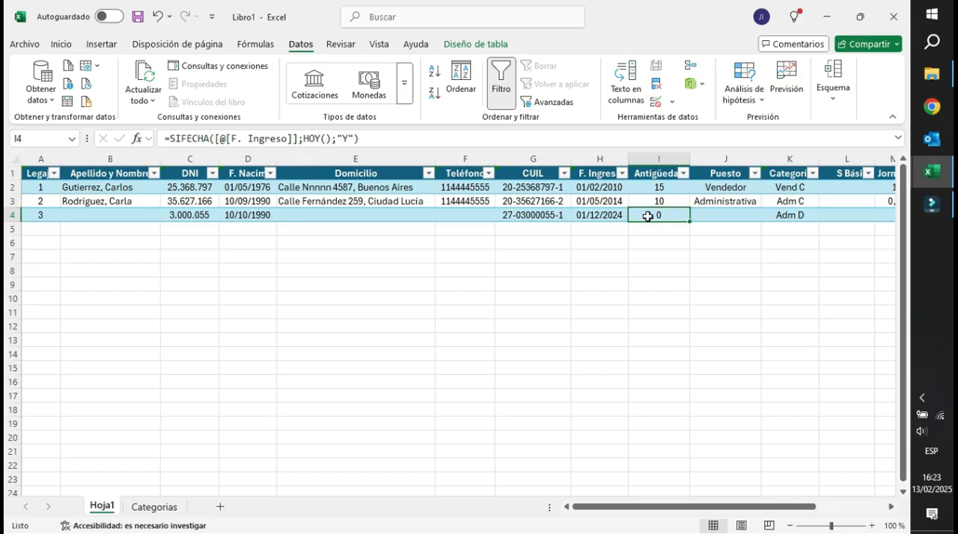
click(756, 187)
key(Right)
key(Right)
key(Right)
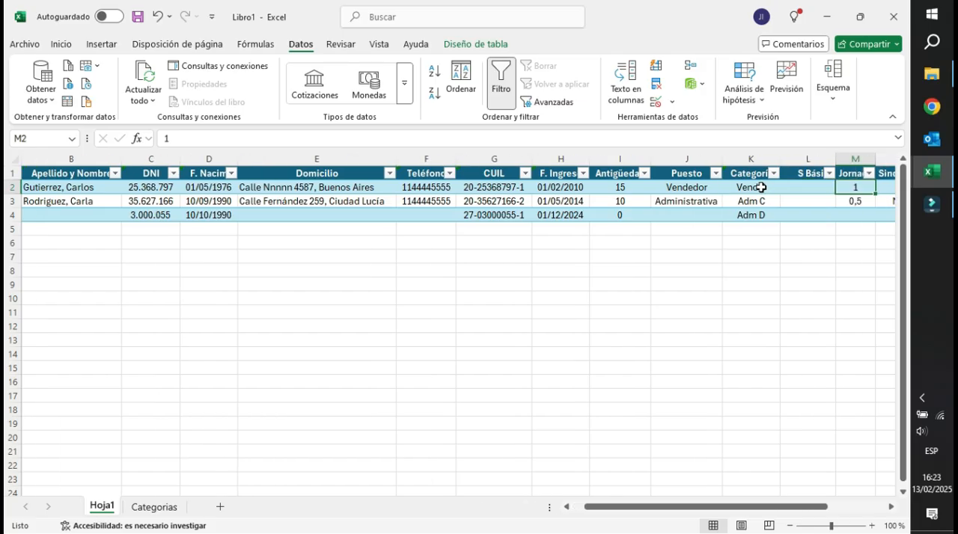
click(802, 174)
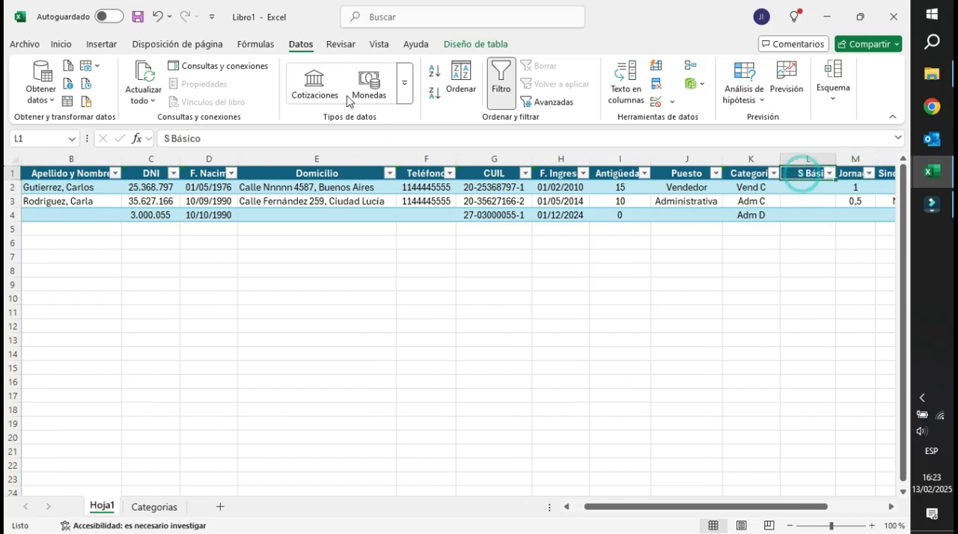
click(63, 43)
click(282, 84)
Check the category entry in K2 of the personnel table against the category list on the Categorias sheet.
click(739, 187)
click(741, 190)
key(Right)
key(Right)
key(Right)
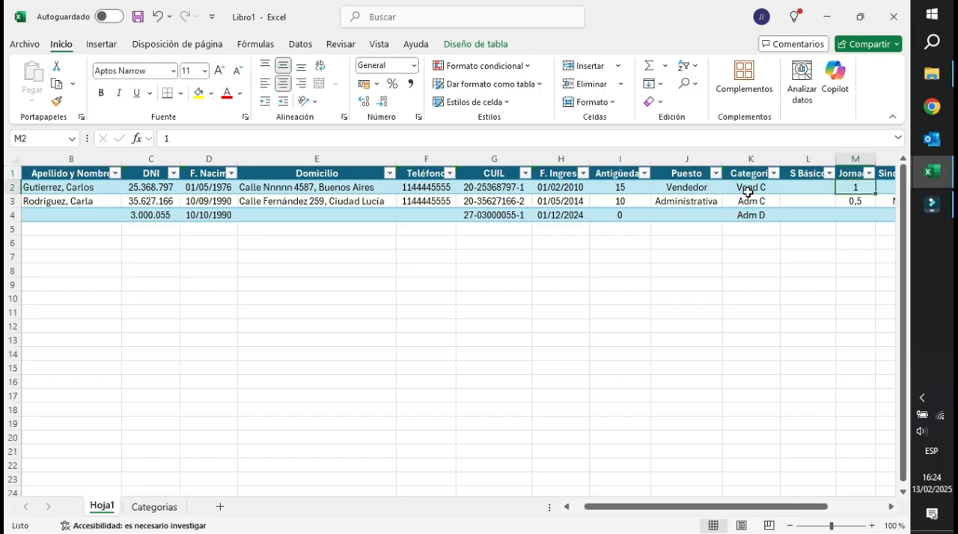
click(748, 192)
click(154, 506)
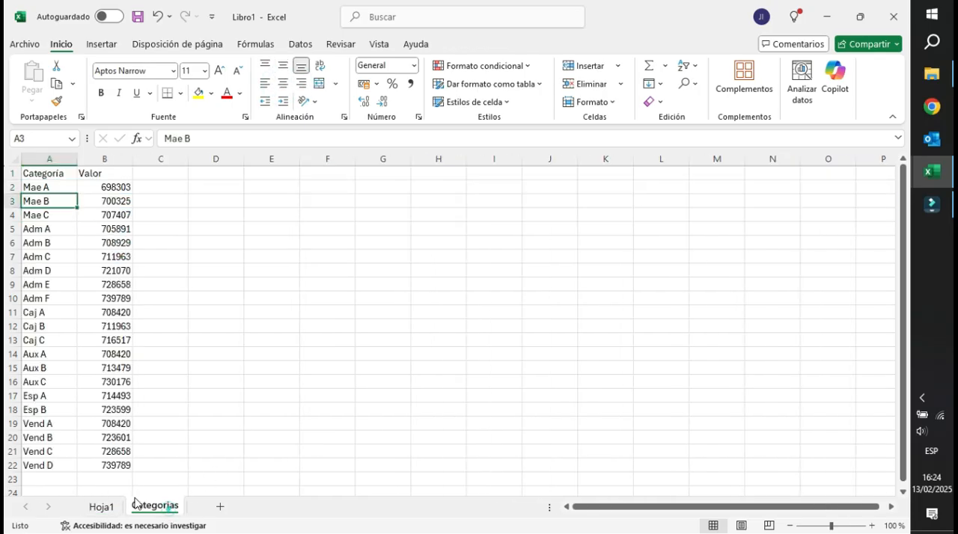
click(47, 188)
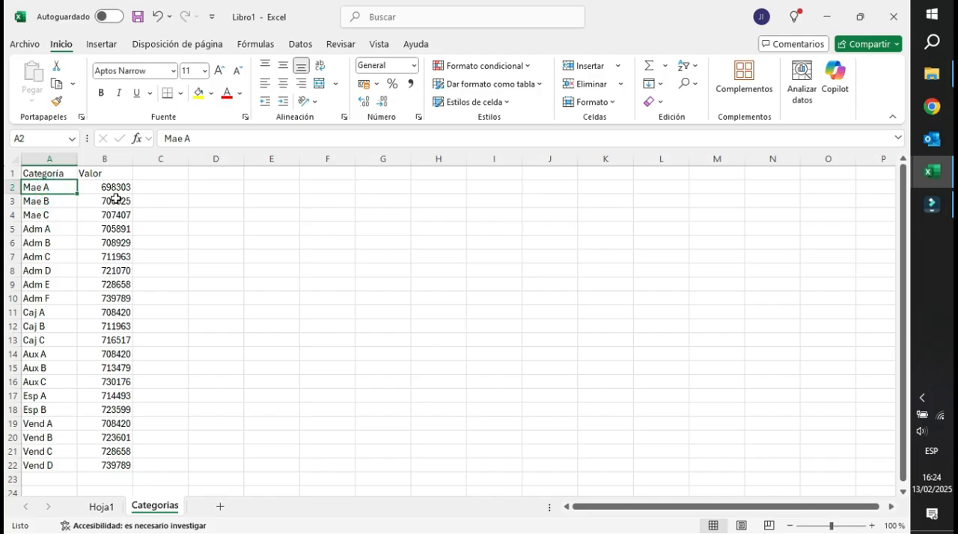
Format the Valor column B on the Categorias sheet as Número with 0 decimals and a thousands separator.
click(111, 159)
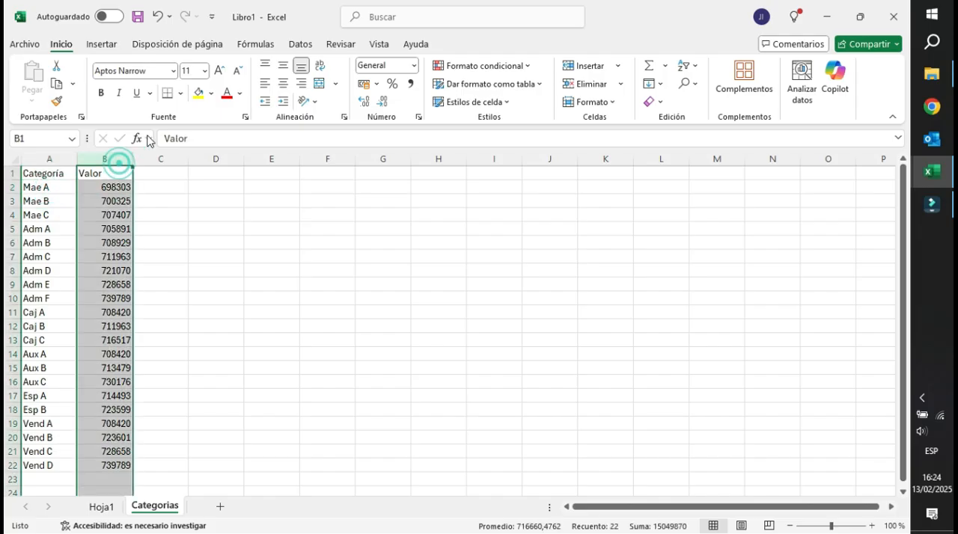
click(245, 118)
drag(236, 179, 382, 136)
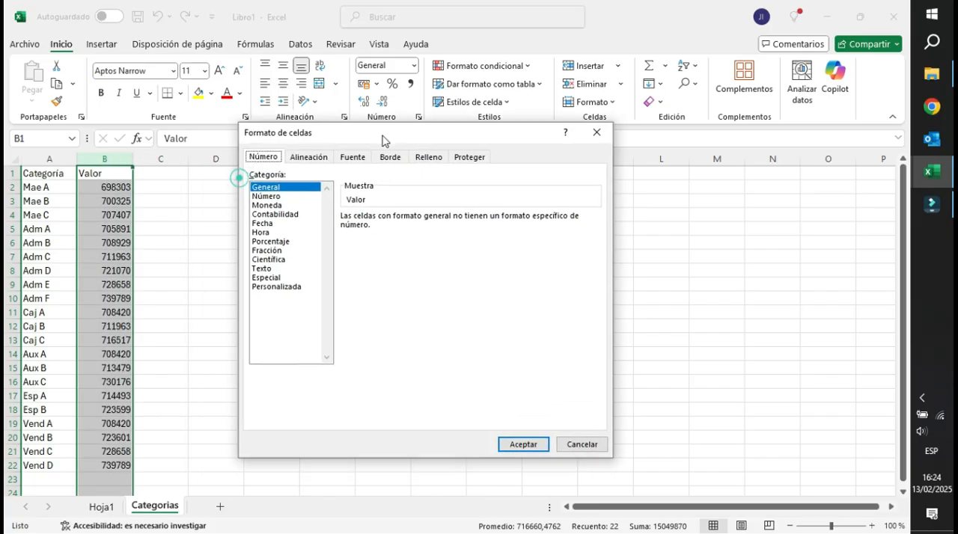
click(280, 197)
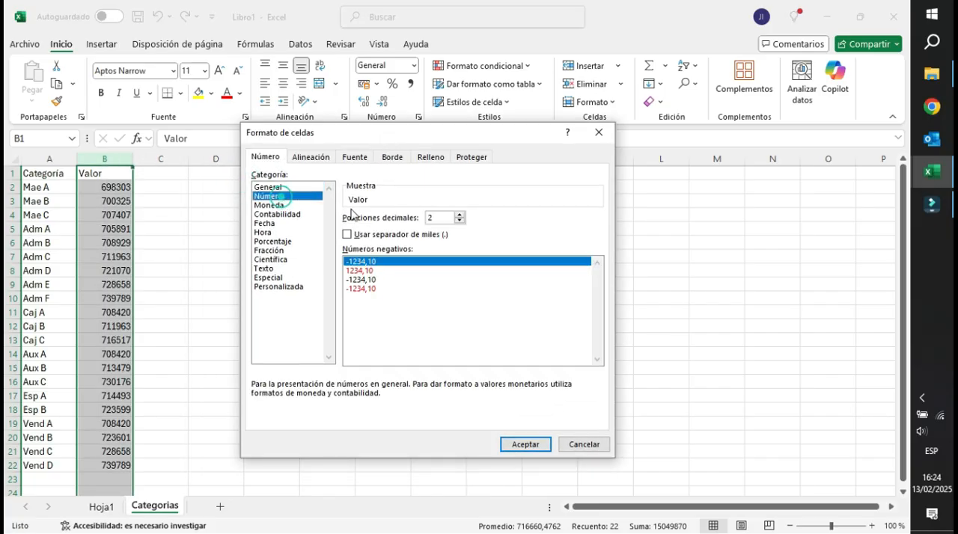
click(458, 221)
click(459, 221)
click(347, 234)
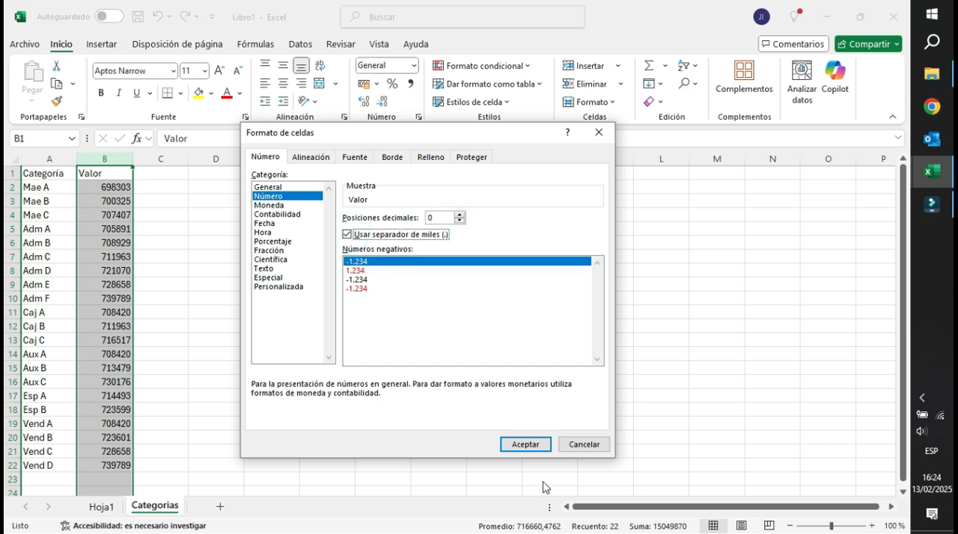
click(526, 444)
click(136, 159)
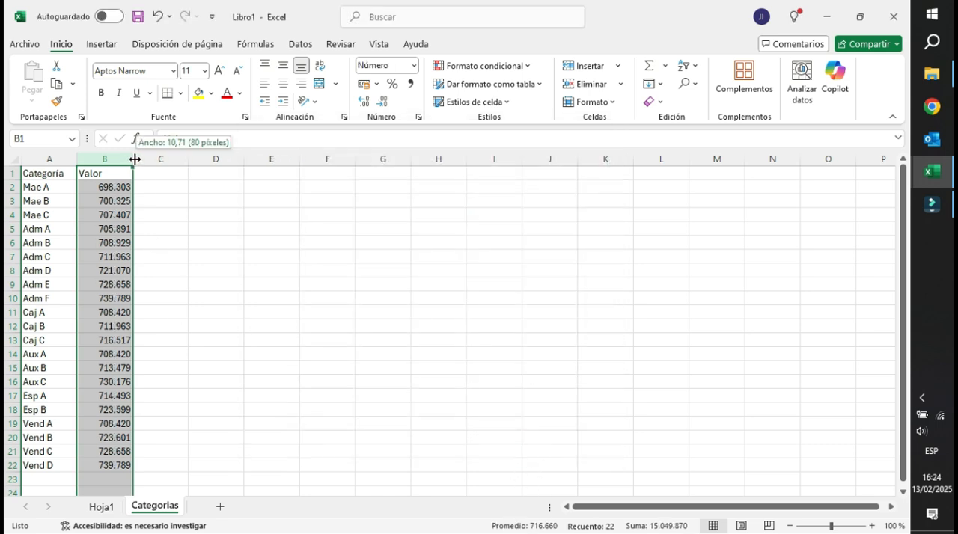
drag(111, 243, 107, 255)
click(94, 386)
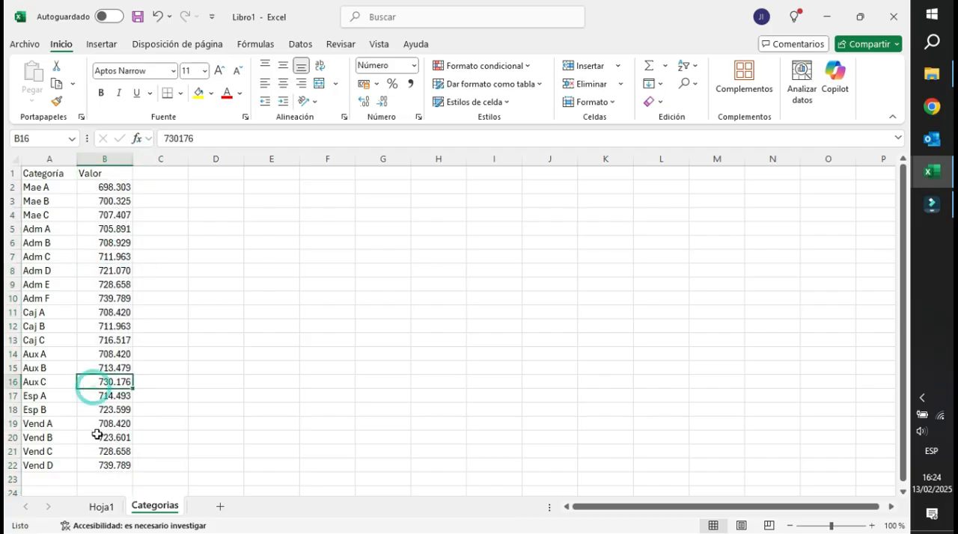
Rename the Hoja1 sheet as Personal.
click(102, 509)
double_click(102, 508)
text(Personal)
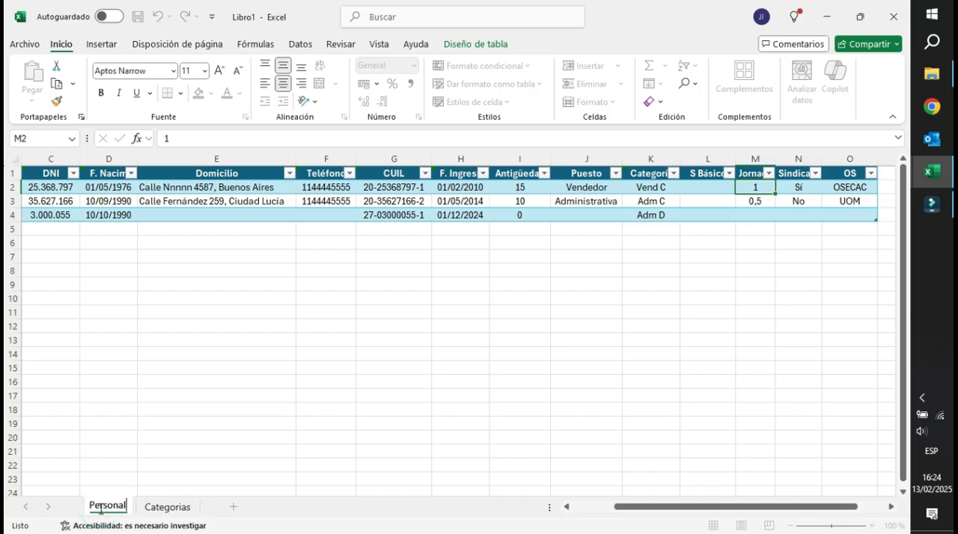
key(Return)
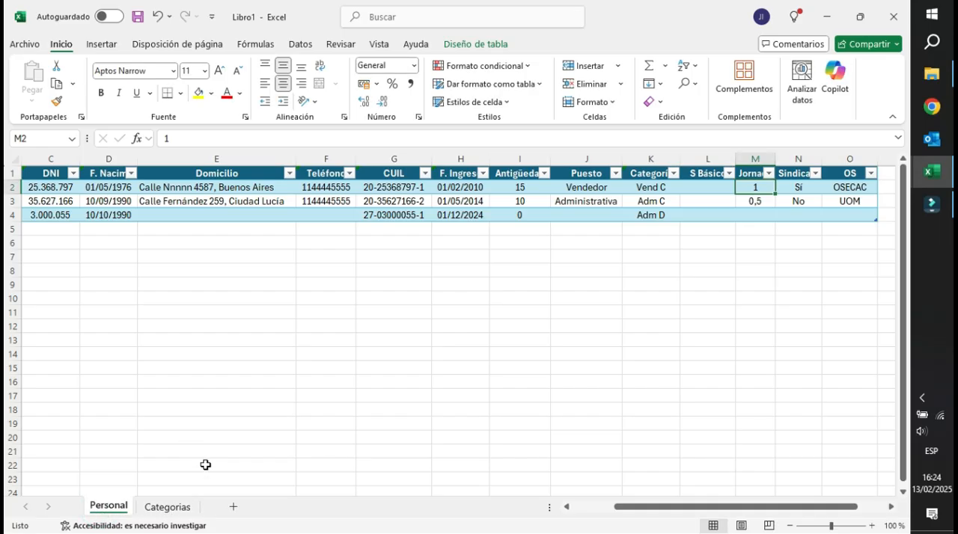
click(715, 187)
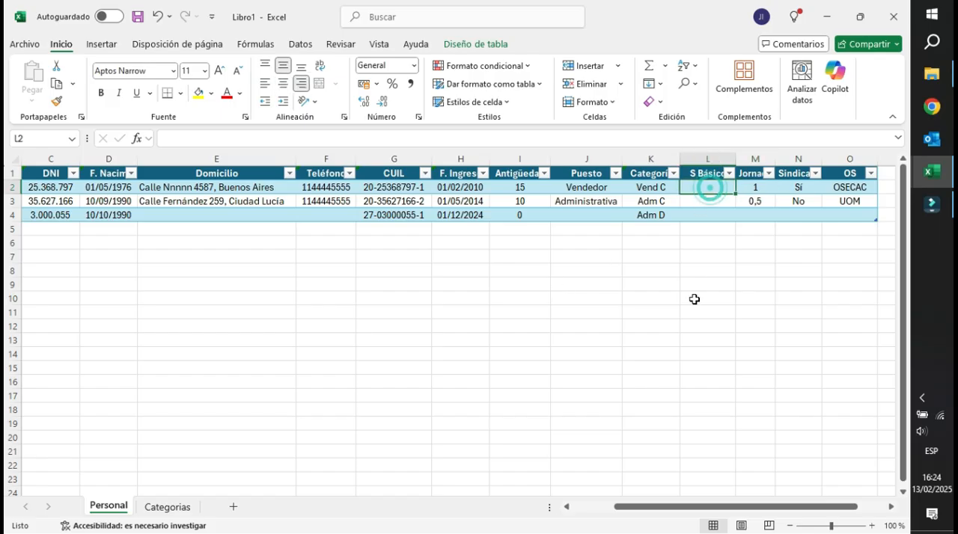
text(=buscarx)
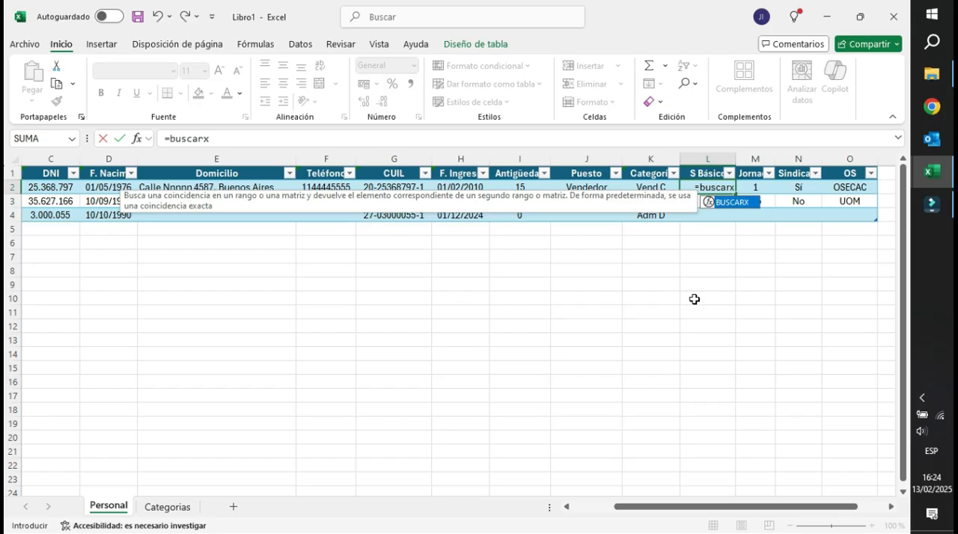
key(BackSpace)
text(v)
key(BackSpace)
text(x()
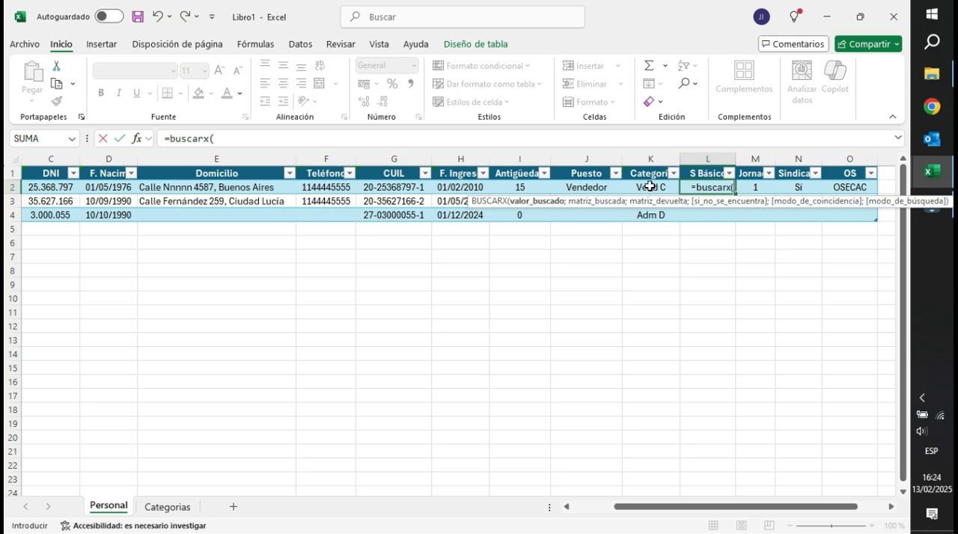
click(649, 186)
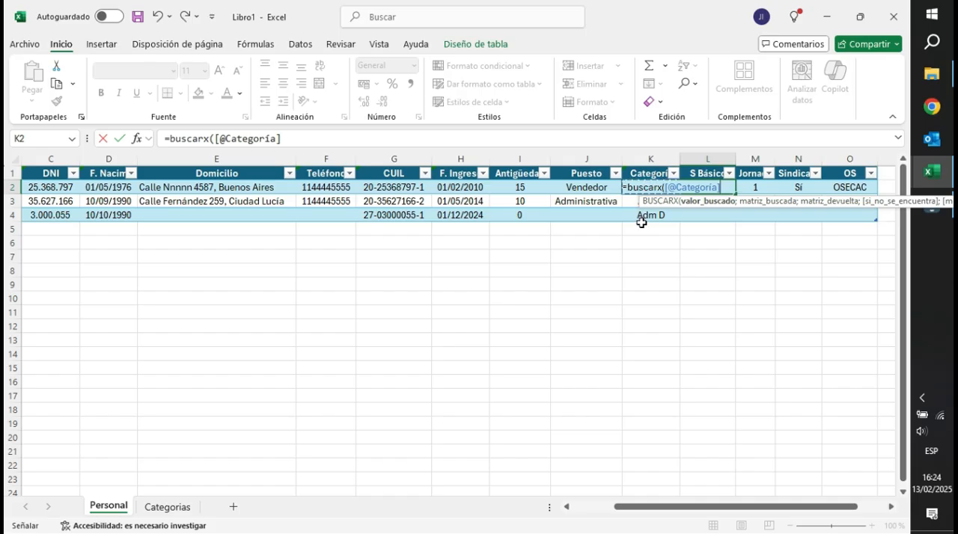
text(;)
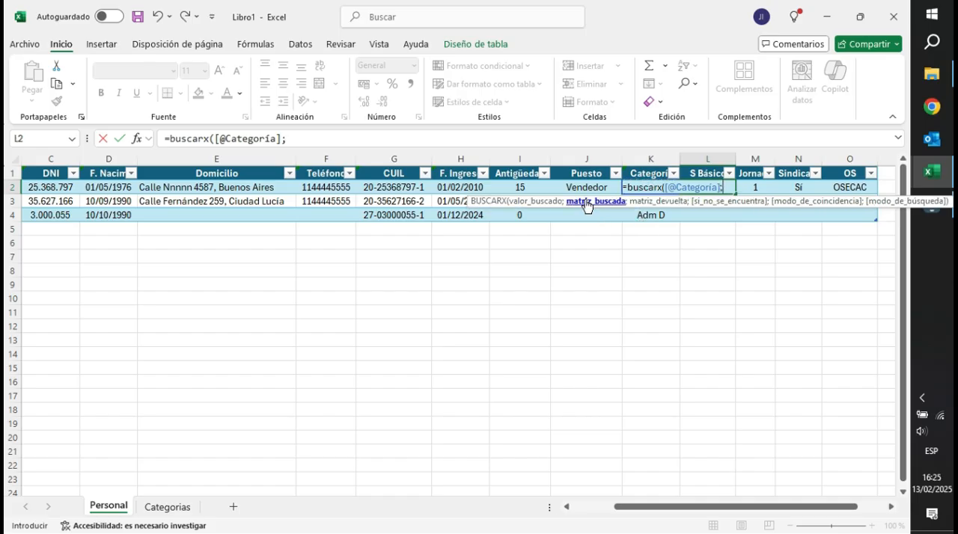
Add Categorias!A2:A22 as the lookup range of the BUSCARX formula and try to enter it without a return range.
click(165, 508)
drag(48, 187, 47, 466)
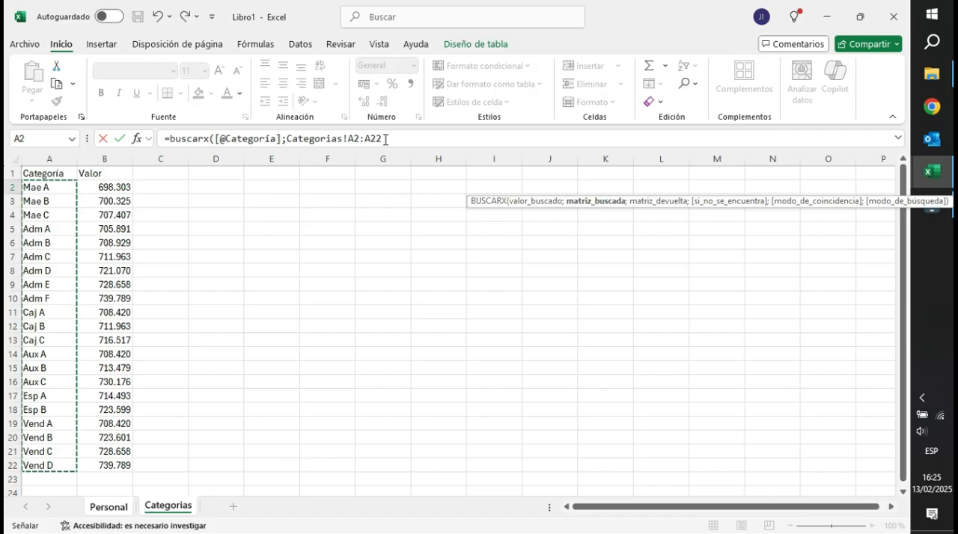
key(Return)
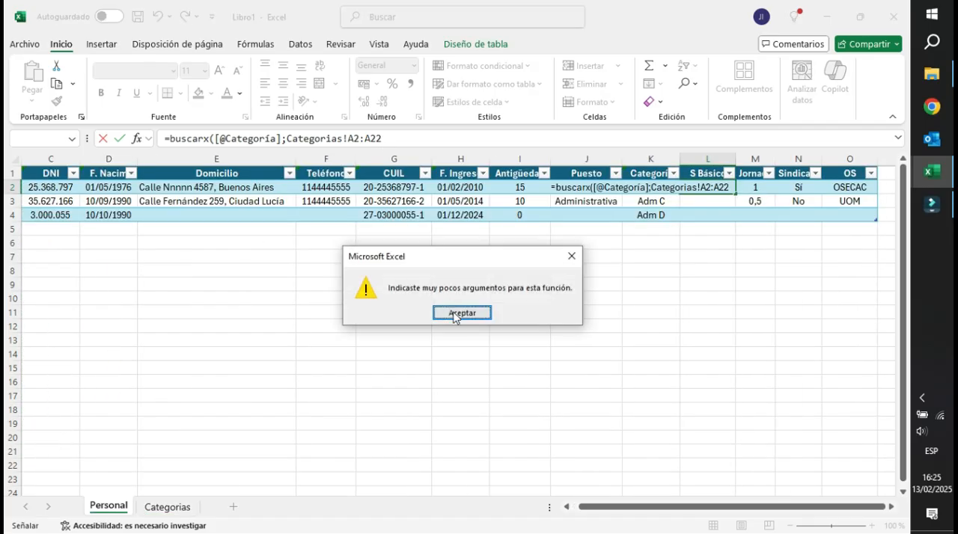
click(457, 313)
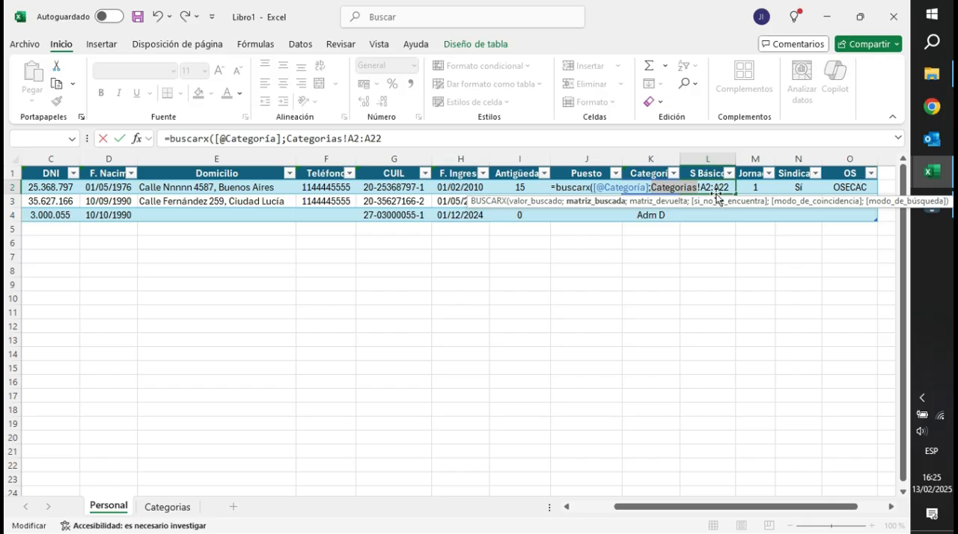
Complete the L2 formula with Categorias!B2:B22 as the return range and check the S Básico formula in L4.
click(401, 138)
text(;)
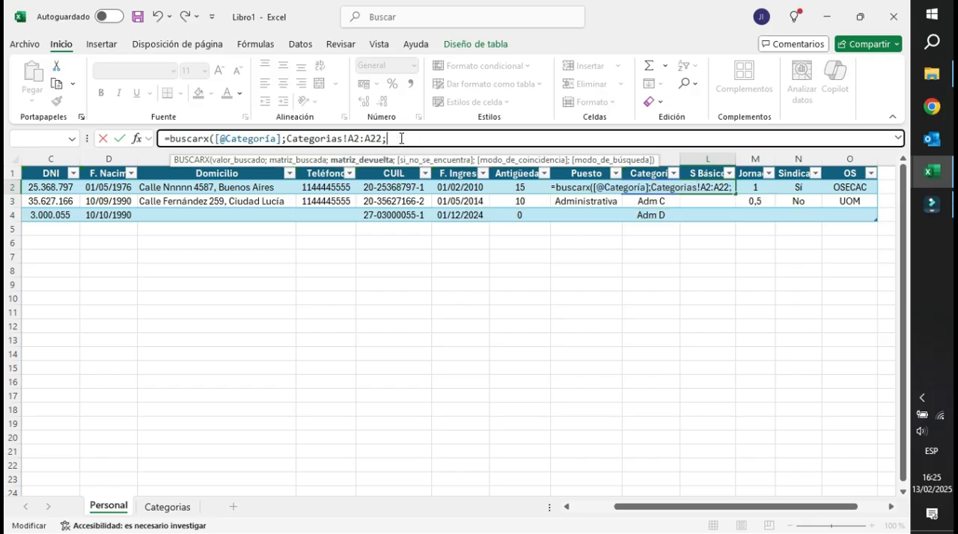
click(167, 506)
drag(112, 187, 112, 467)
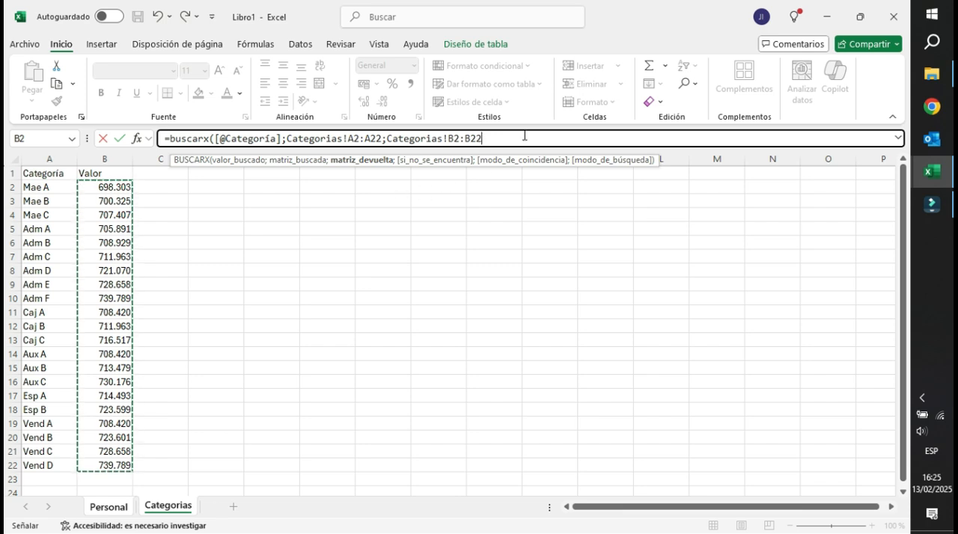
text())
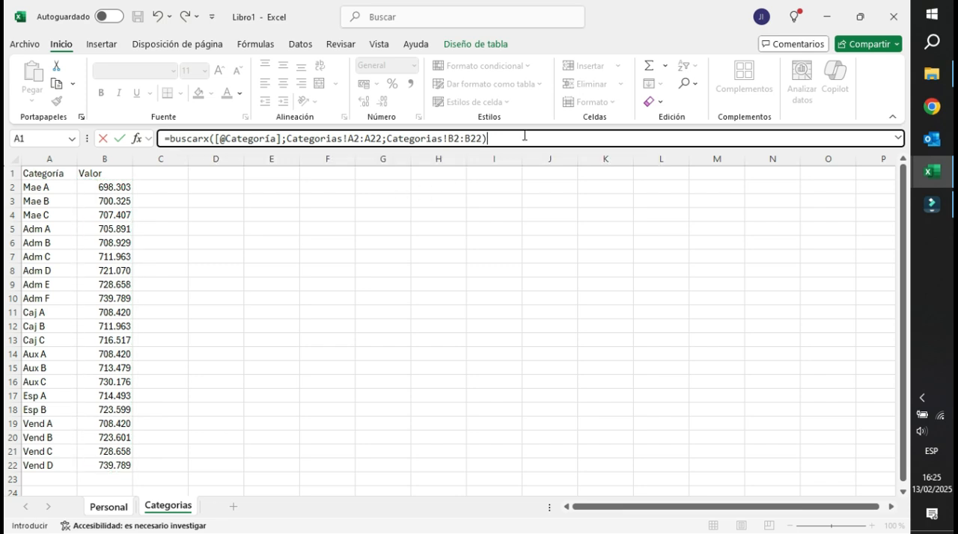
key(Return)
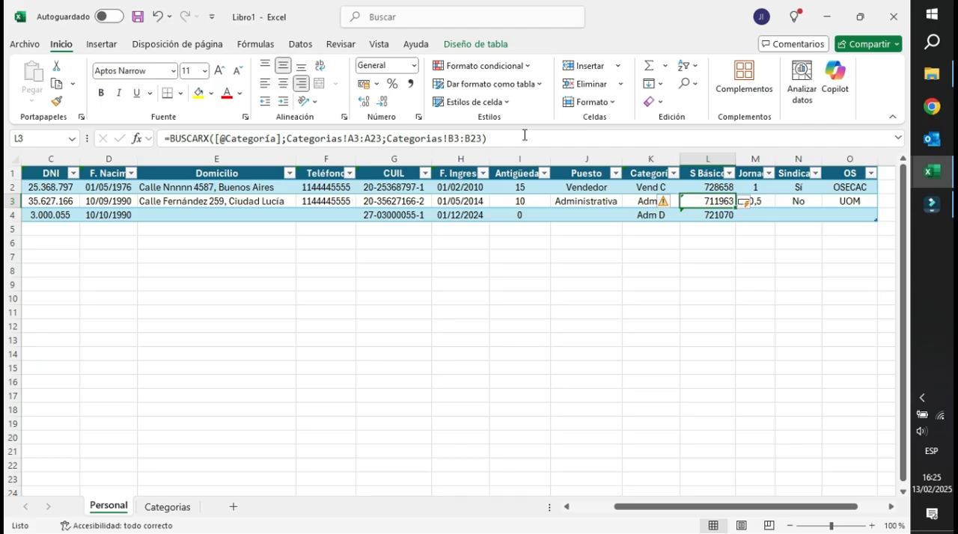
click(702, 218)
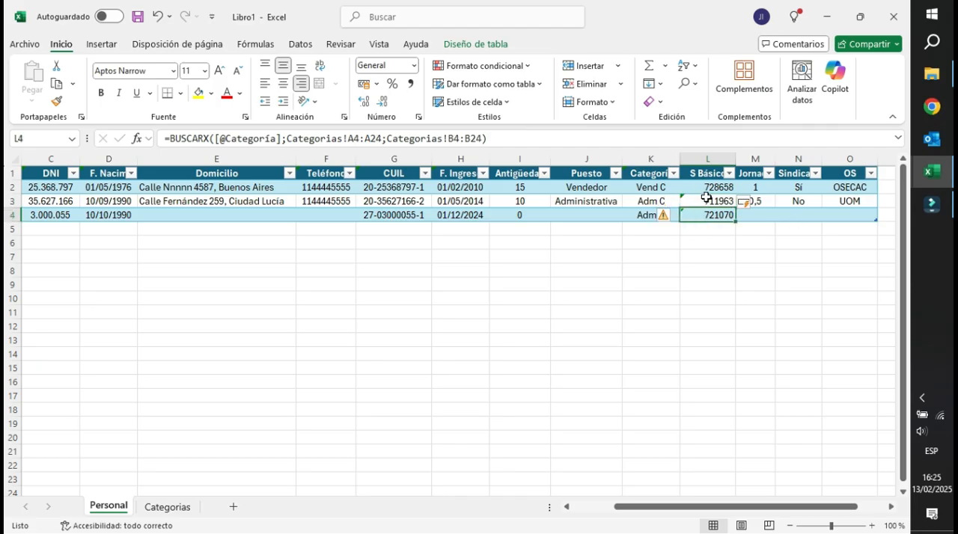
Format the S Básico column as Número with 0 decimal places and a thousands separator.
click(702, 160)
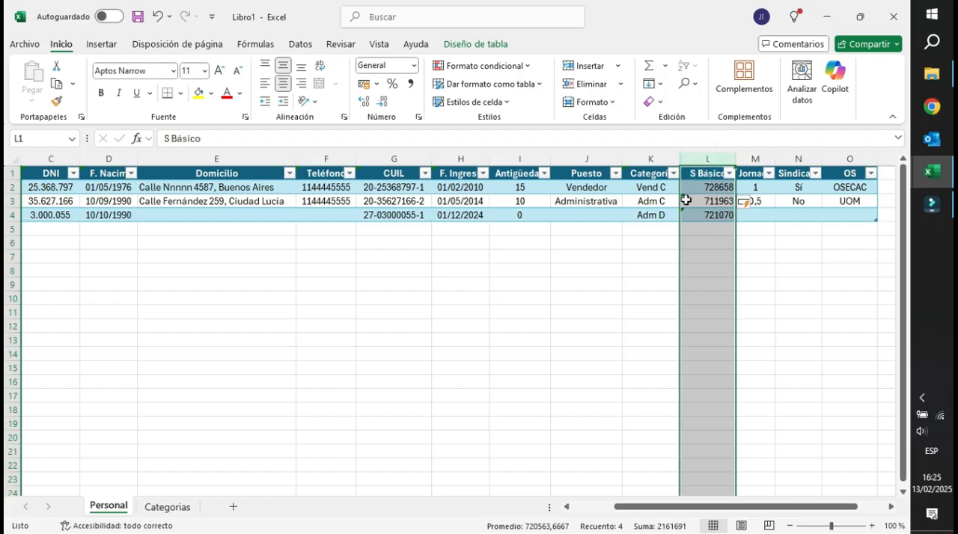
click(419, 116)
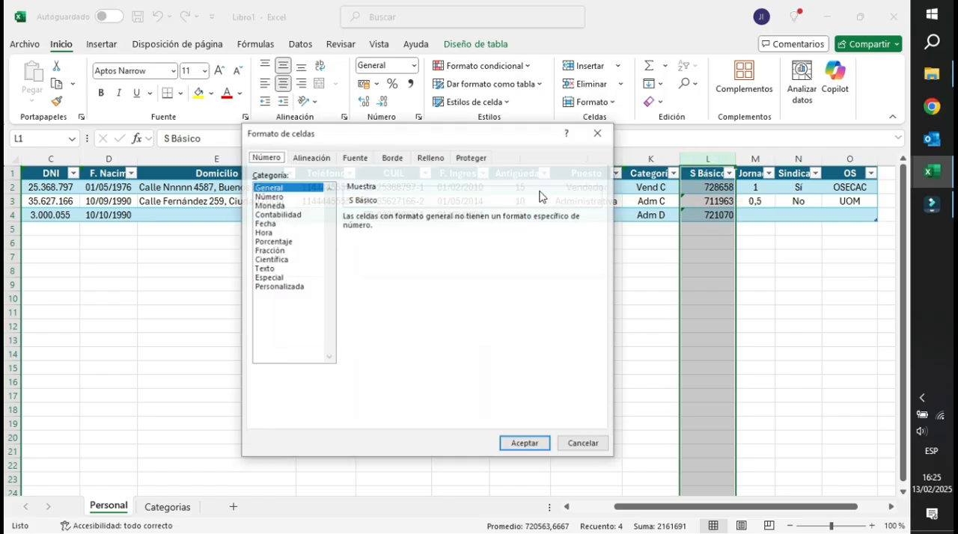
drag(442, 144, 432, 160)
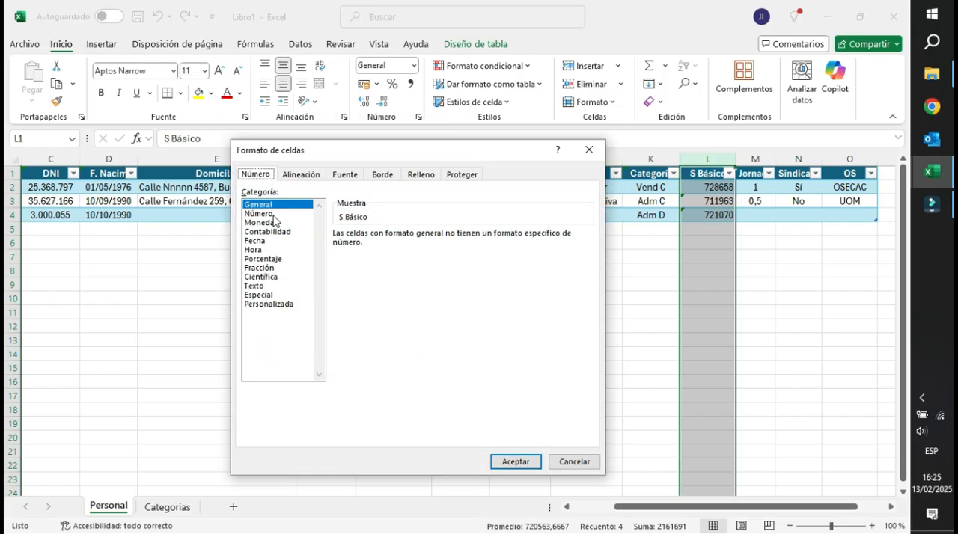
click(279, 214)
click(364, 252)
click(449, 237)
click(448, 238)
click(515, 462)
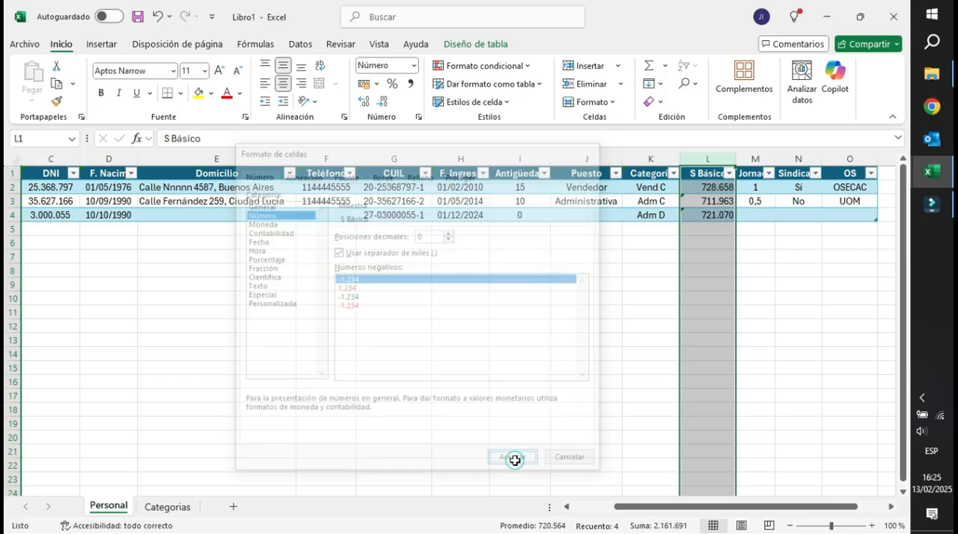
click(627, 266)
Check the S Básico values for Vend C in row 2 and Adm D in row 4 against the Categorias sheet.
click(647, 188)
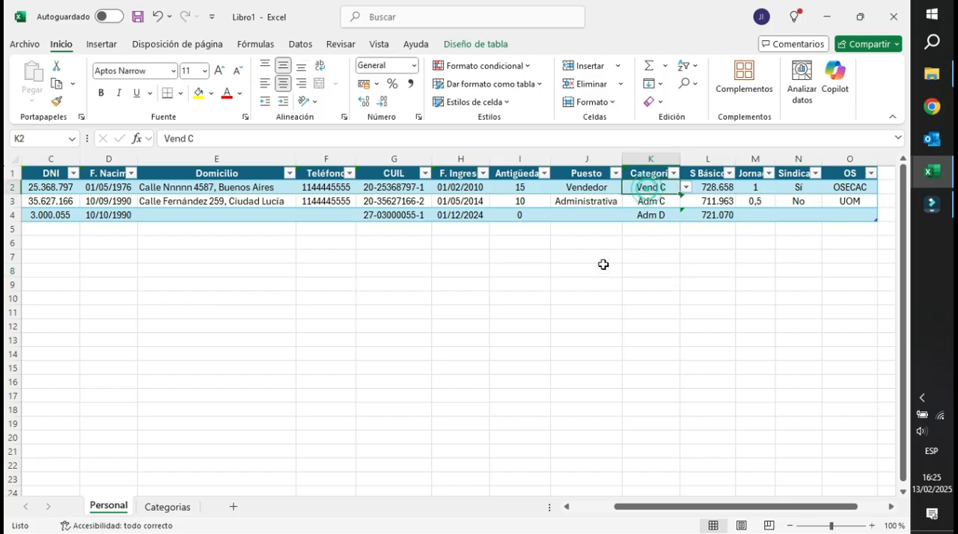
click(721, 191)
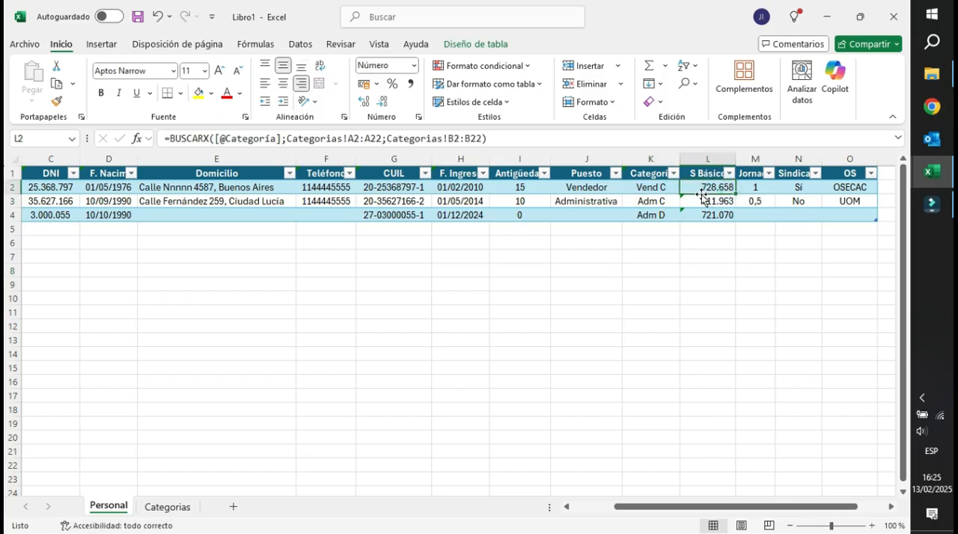
click(168, 507)
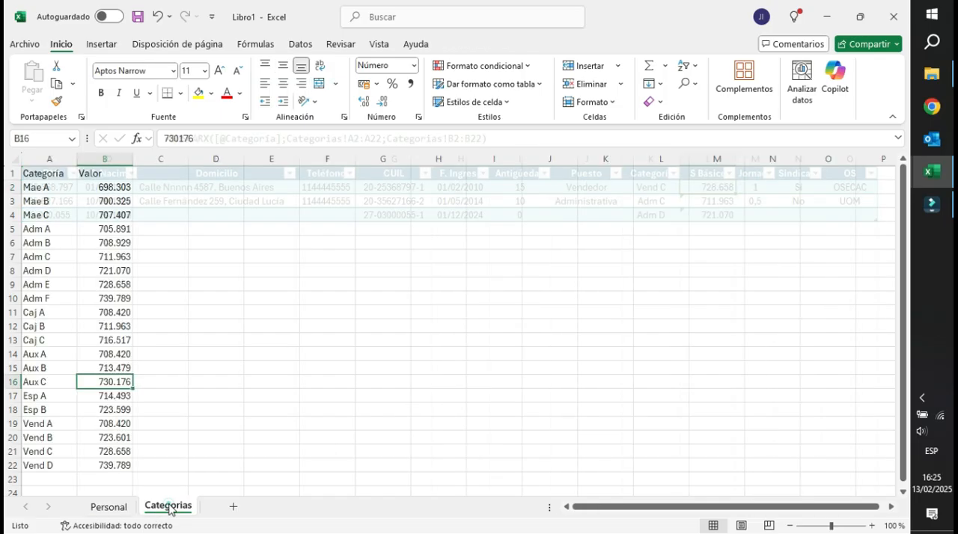
click(42, 449)
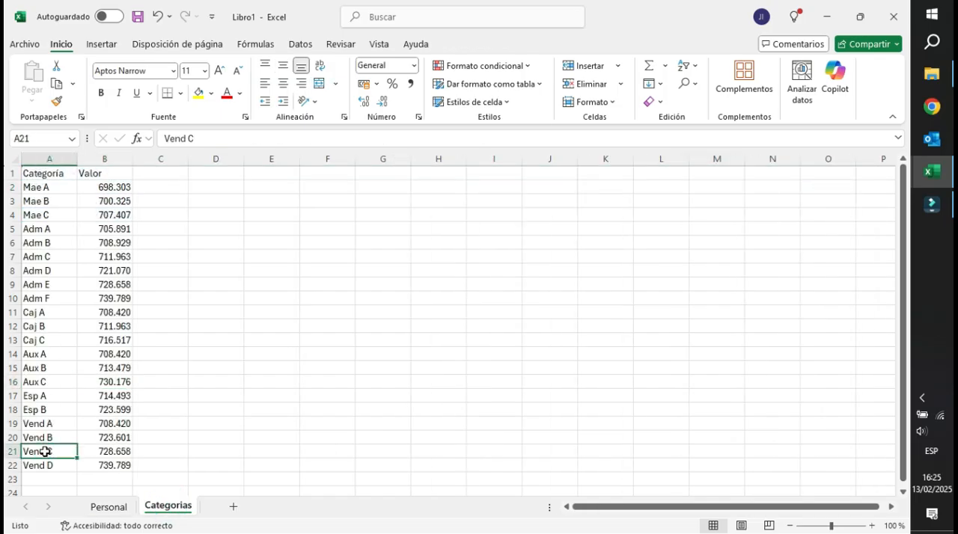
click(109, 506)
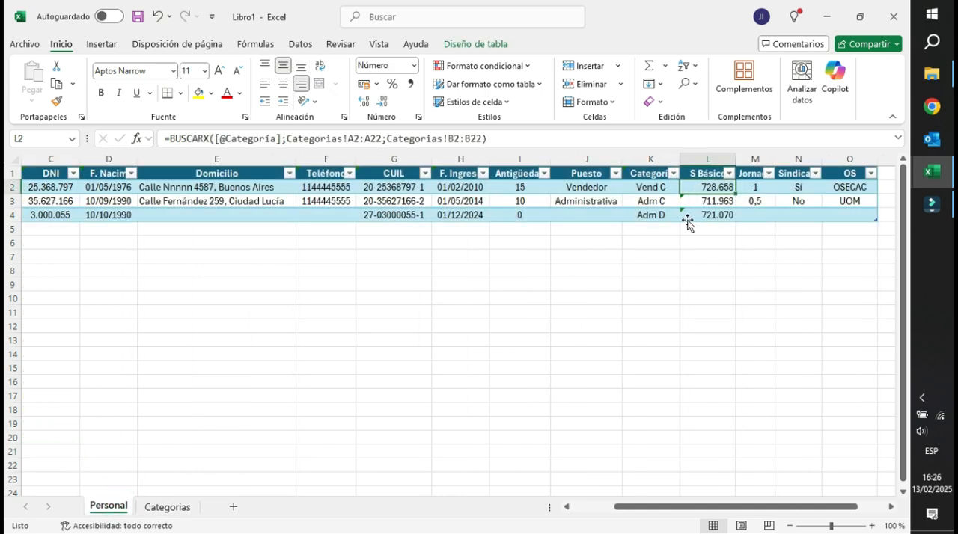
click(710, 227)
click(707, 215)
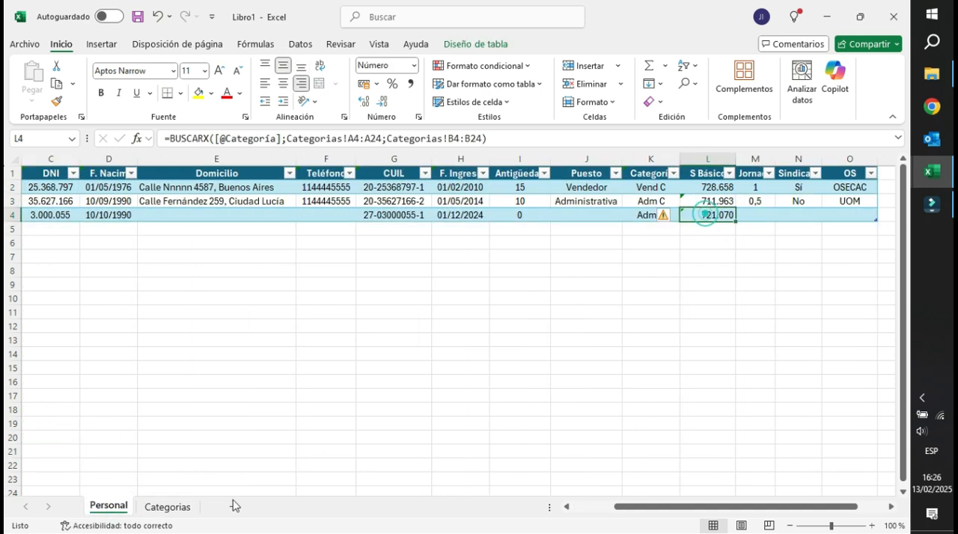
click(161, 507)
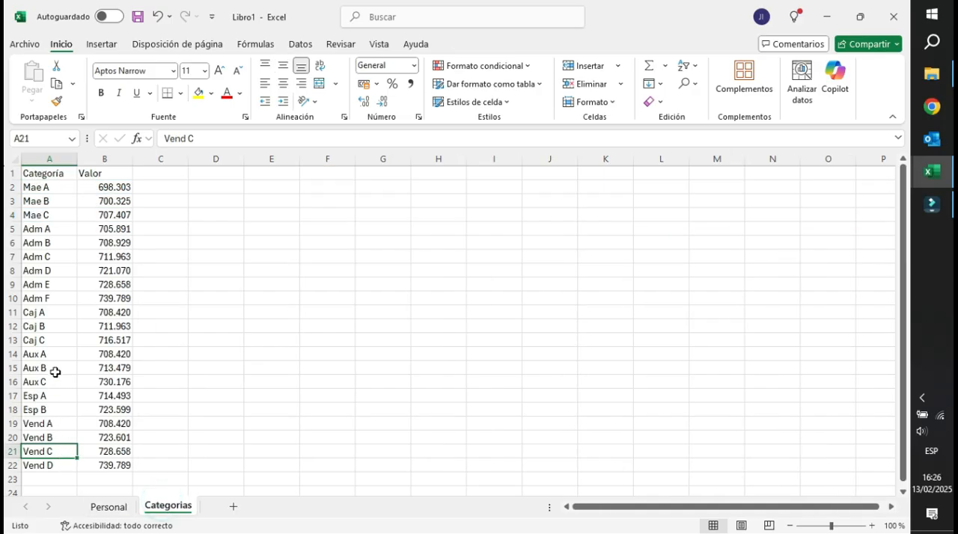
click(51, 272)
click(95, 271)
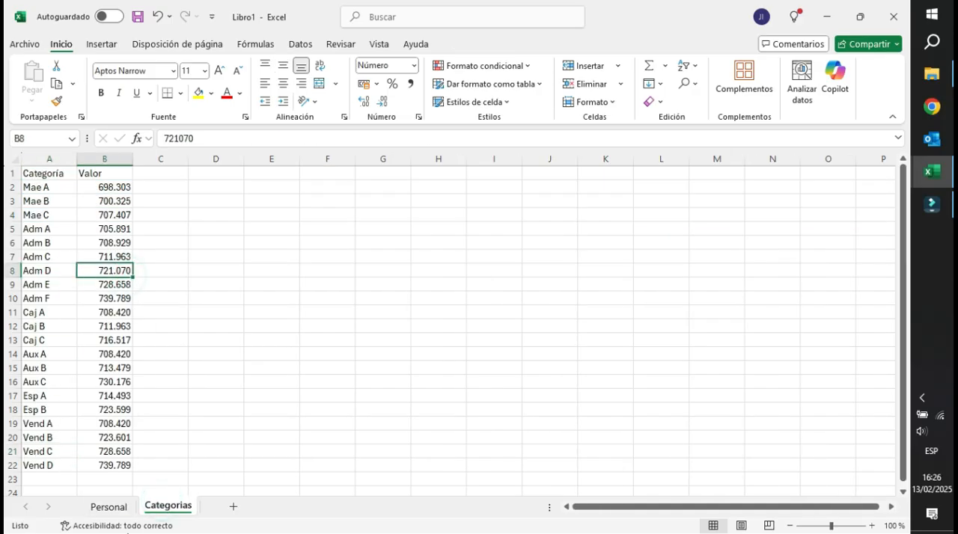
click(109, 506)
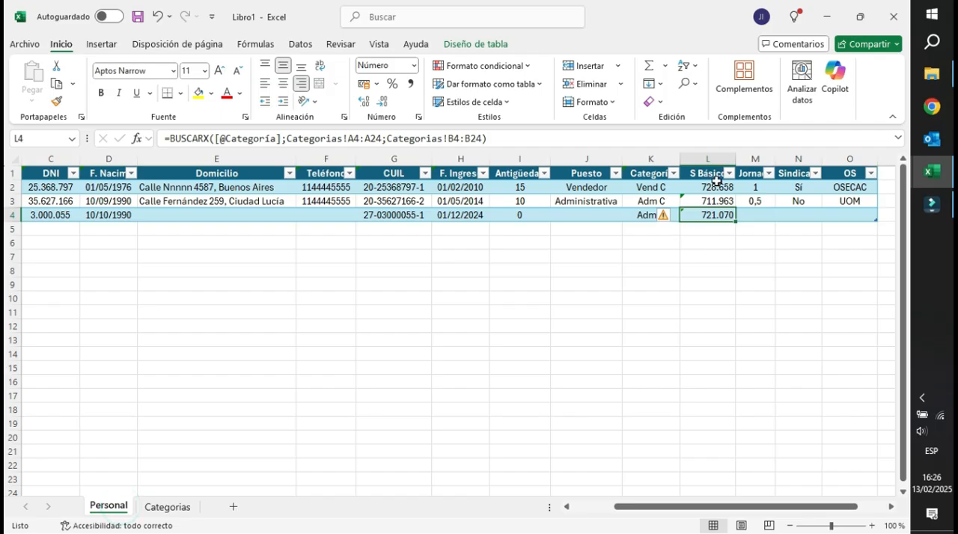
Set the category in K4 to Adm A and check its basic salary against the Categorias sheet.
click(654, 215)
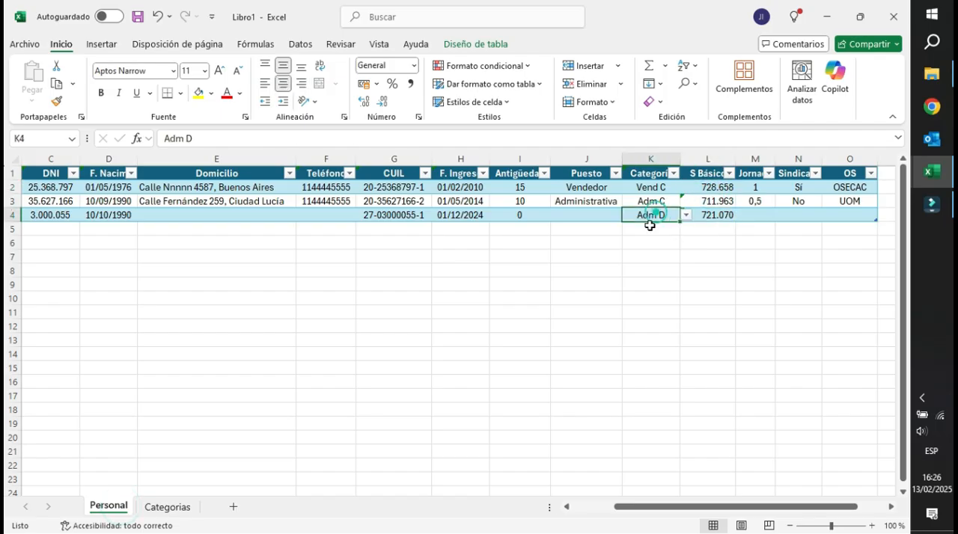
click(685, 214)
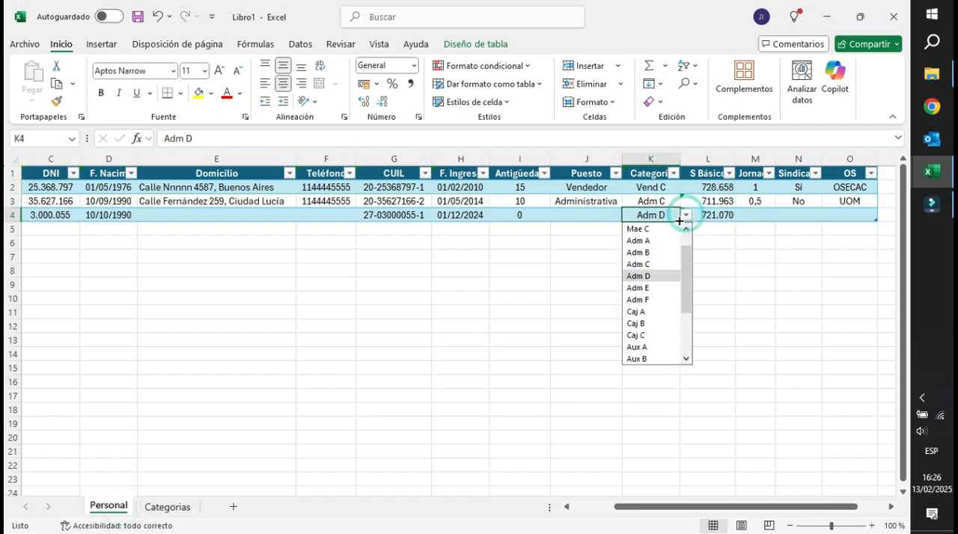
click(638, 240)
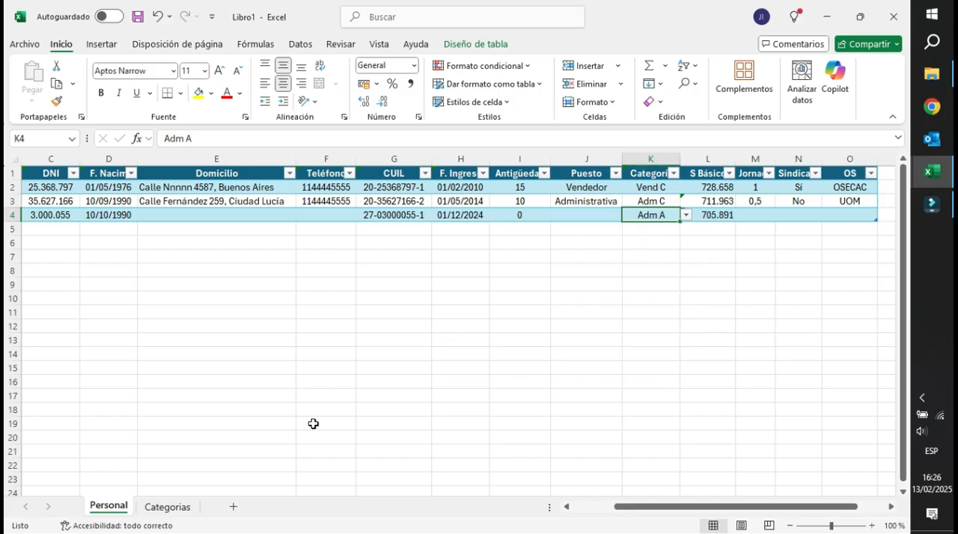
click(166, 508)
click(36, 229)
click(104, 229)
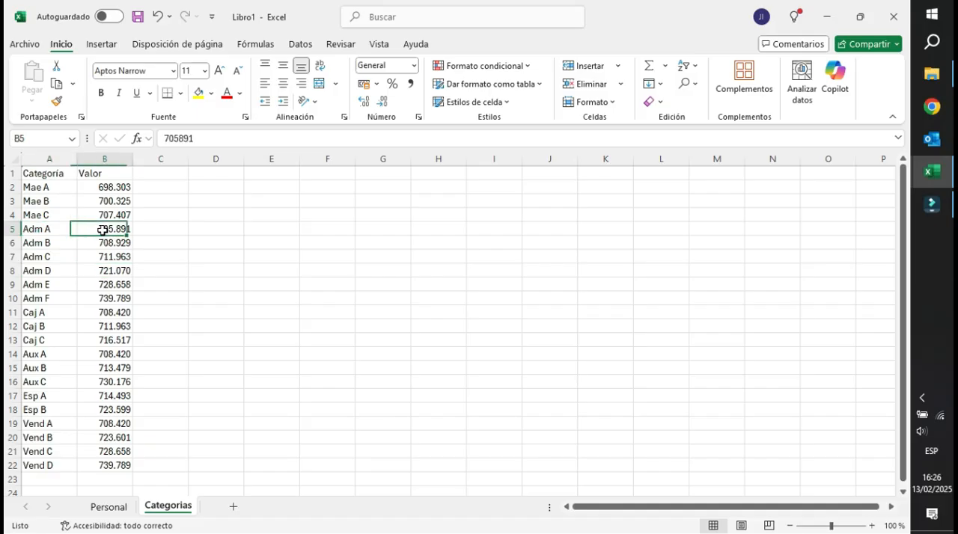
click(110, 509)
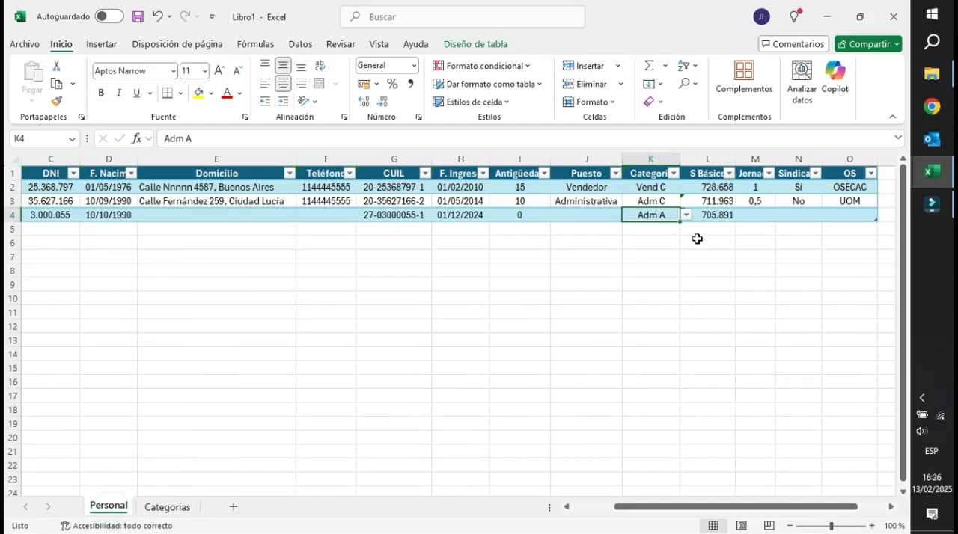
click(711, 187)
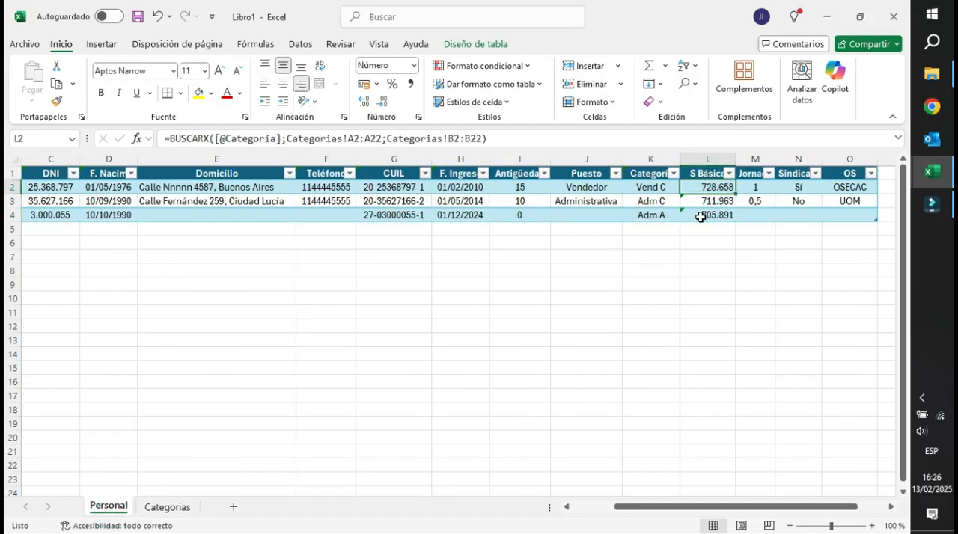
click(703, 198)
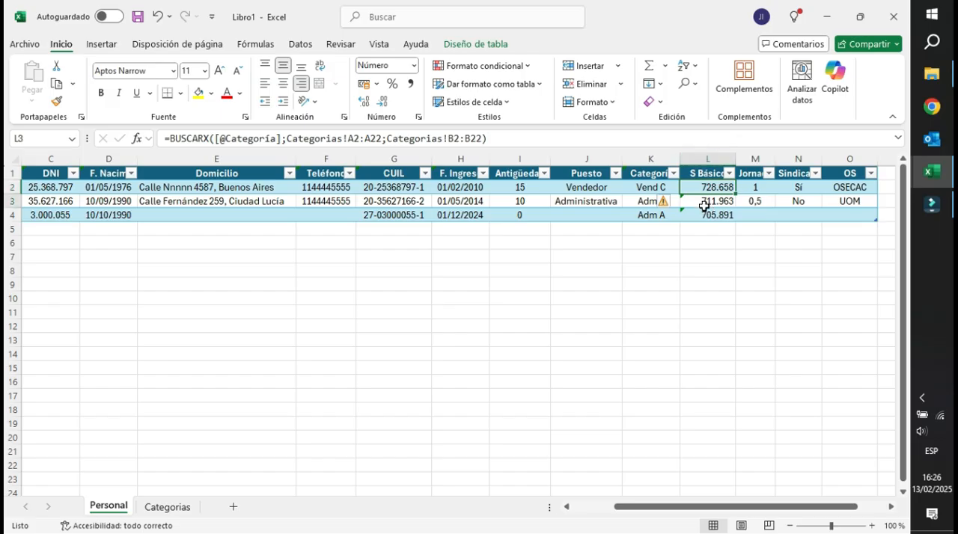
Insert a table column between S Básico and Jornada and head it SP.
click(748, 158)
key(ctrl+plus)
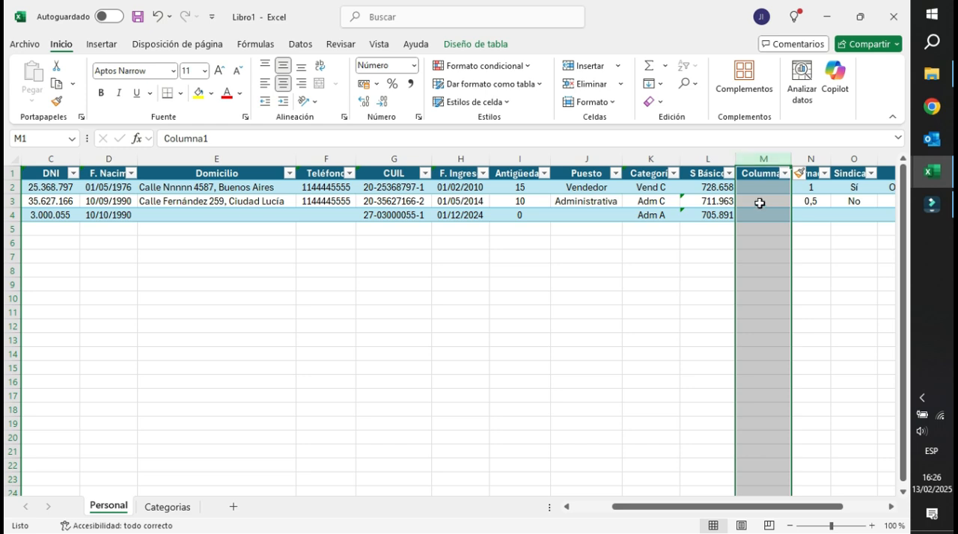
click(710, 191)
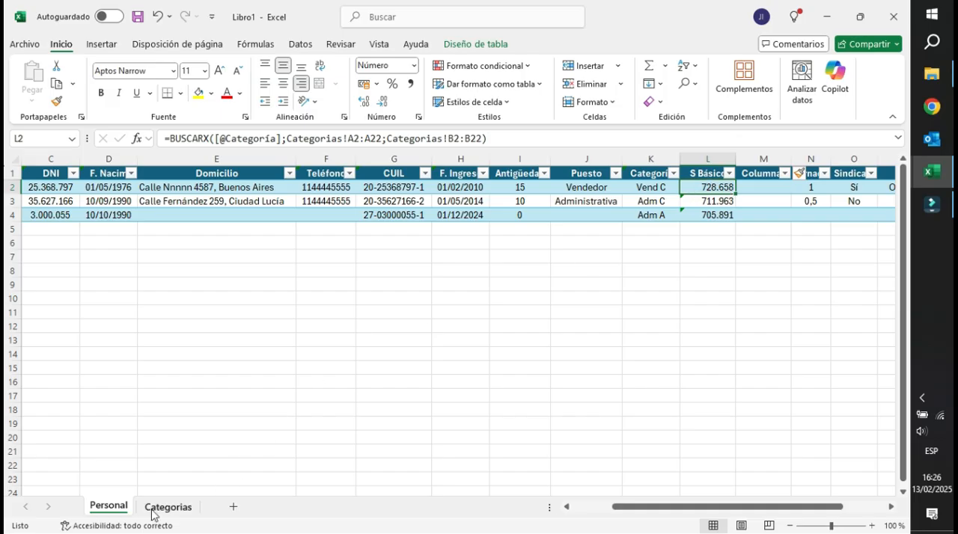
click(754, 175)
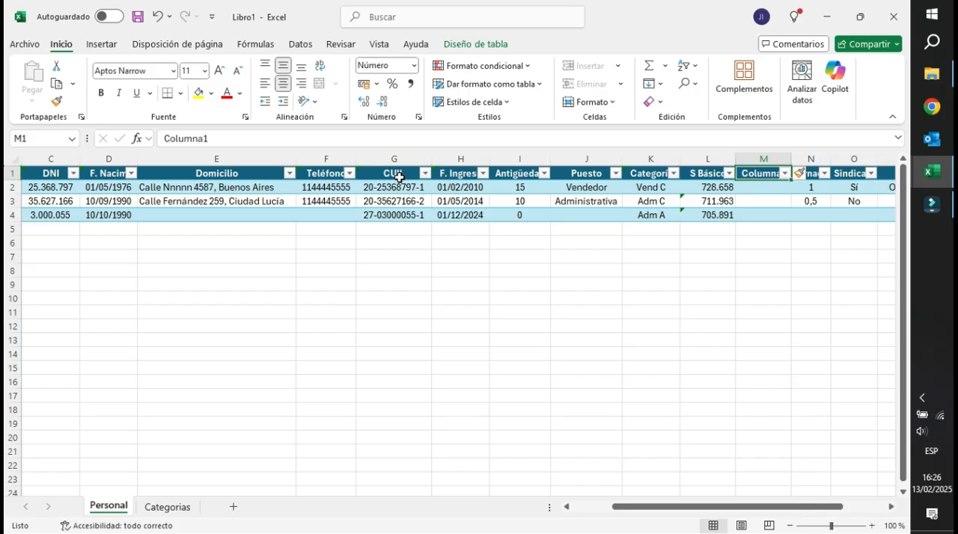
text(SP)
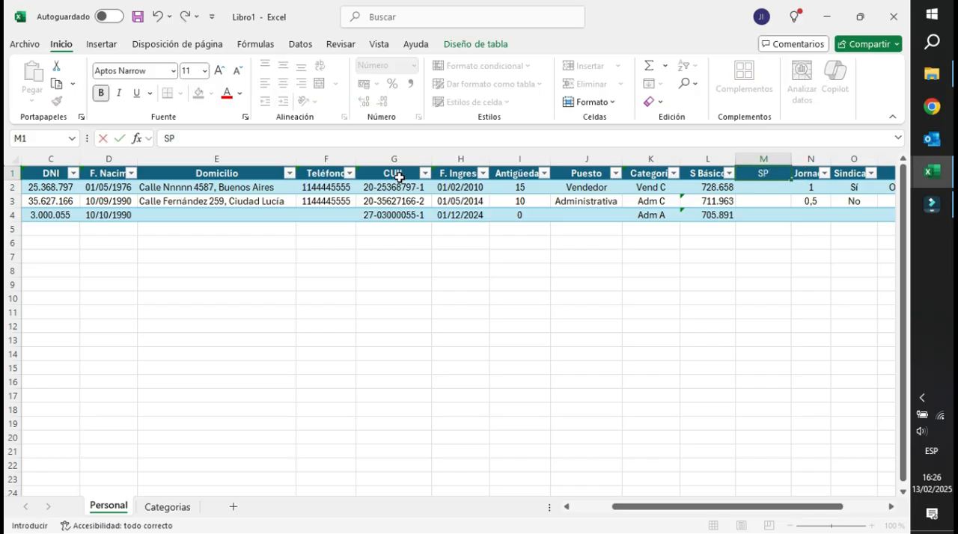
key(Return)
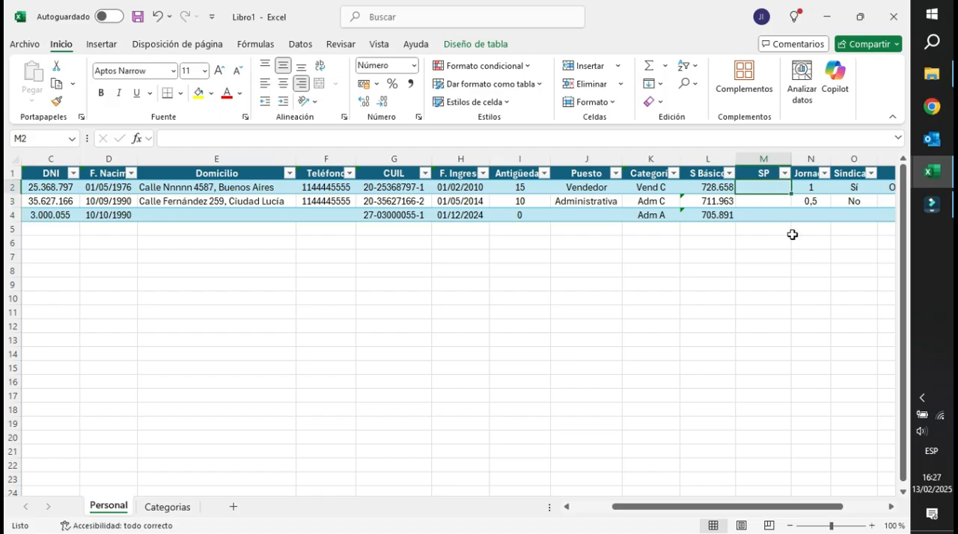
Enter 900000 as the SP value in M2 and narrow the SP column slightly.
text(900000)
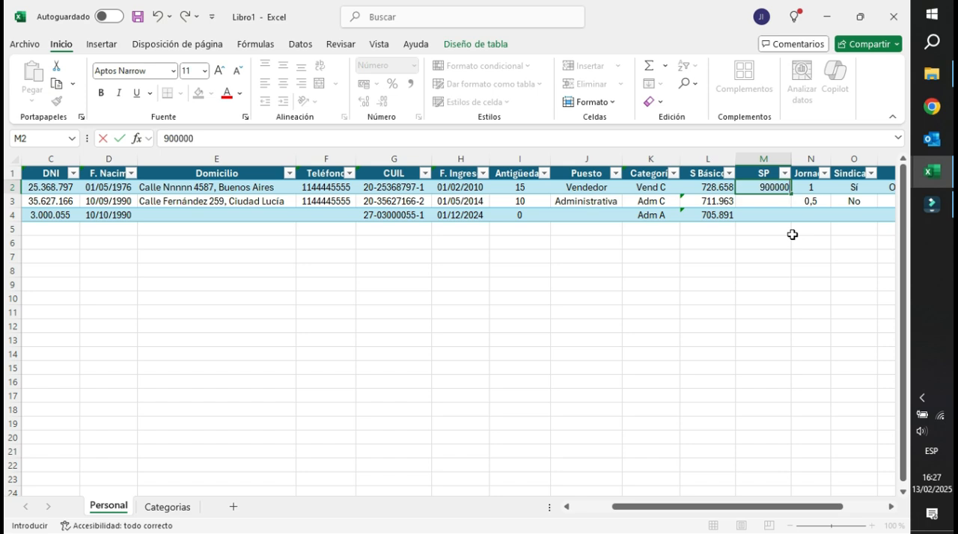
key(Return)
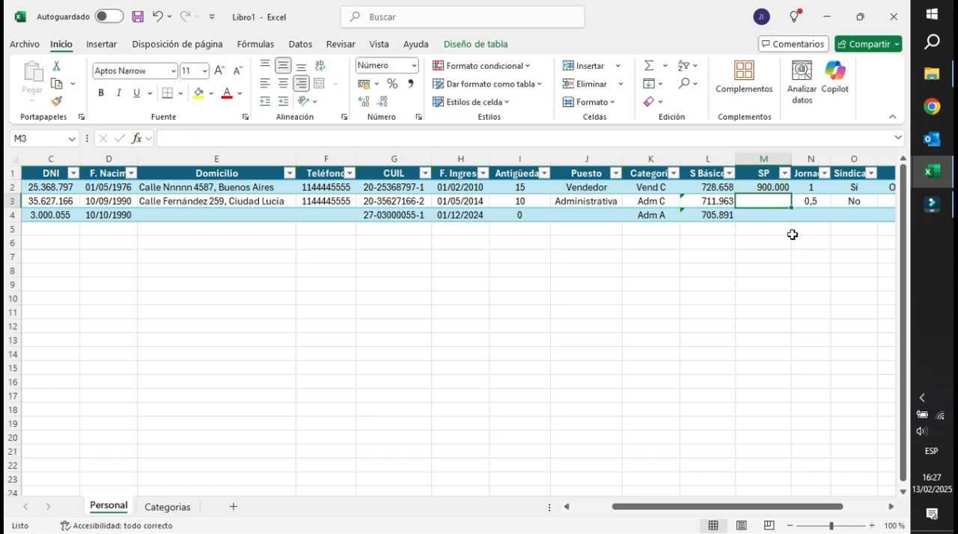
click(720, 185)
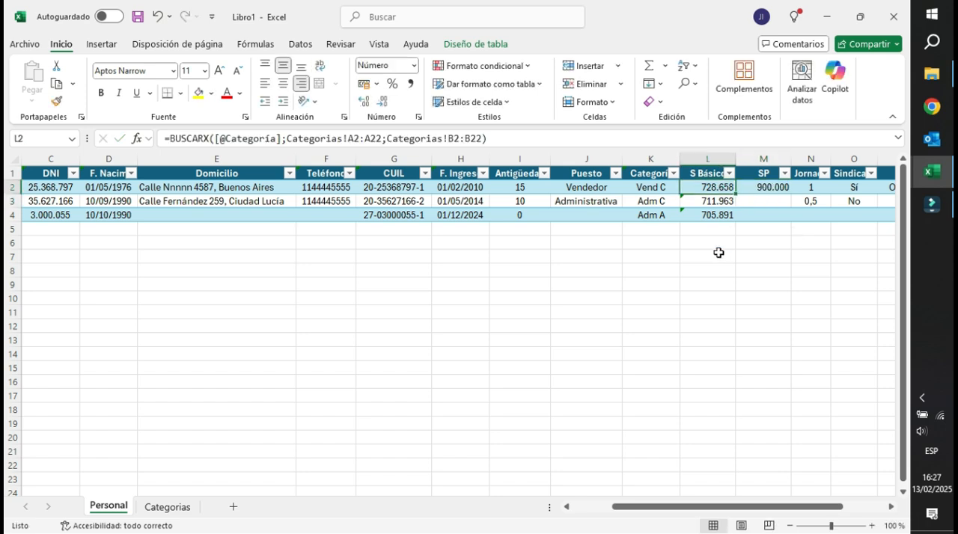
drag(632, 508, 615, 508)
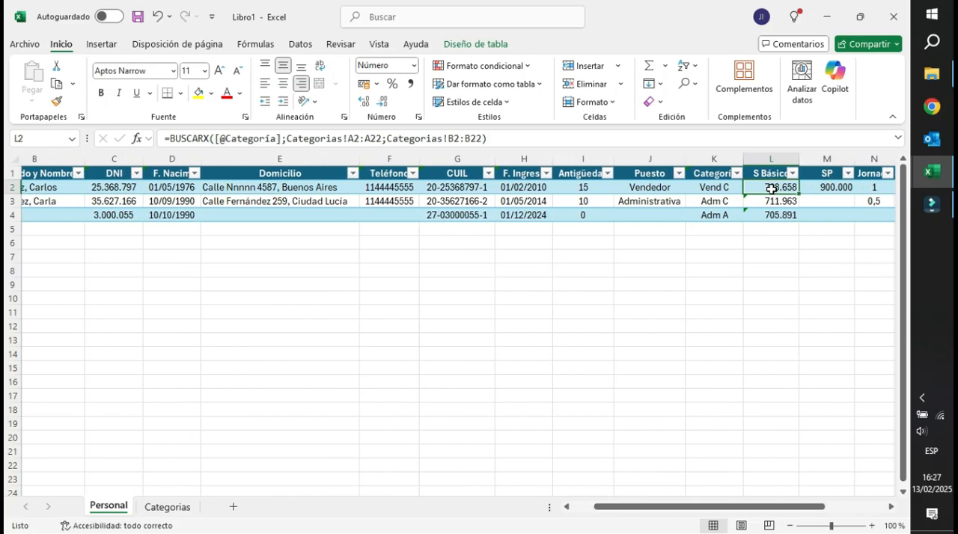
click(821, 190)
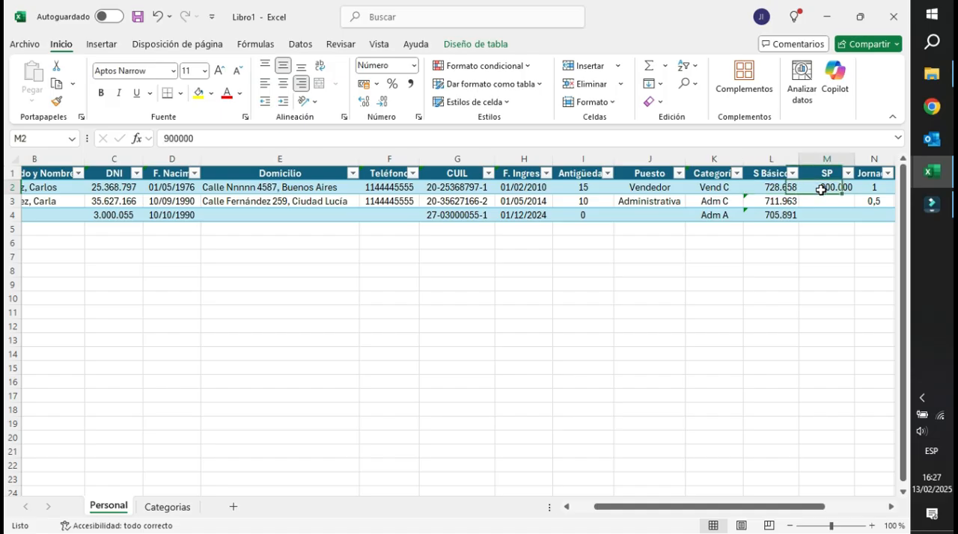
drag(851, 161, 847, 161)
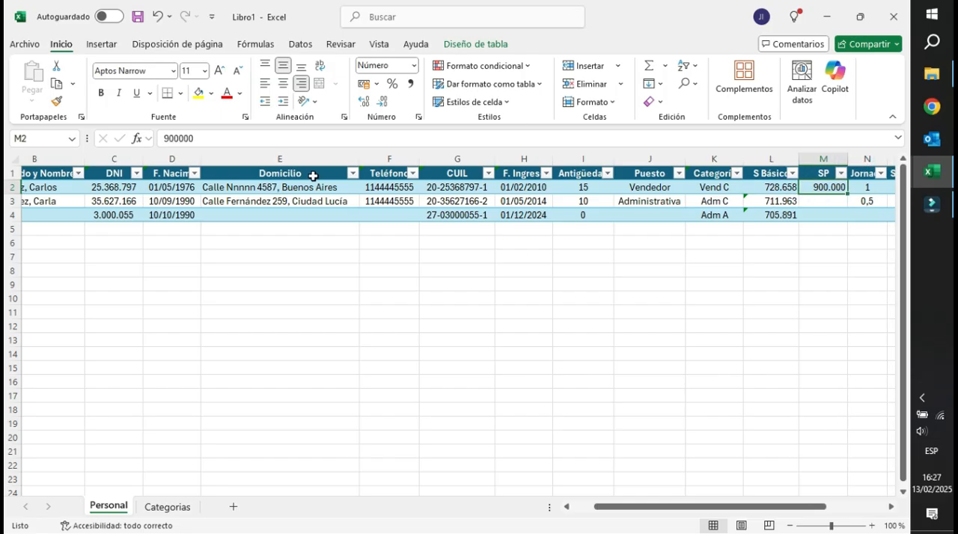
click(758, 192)
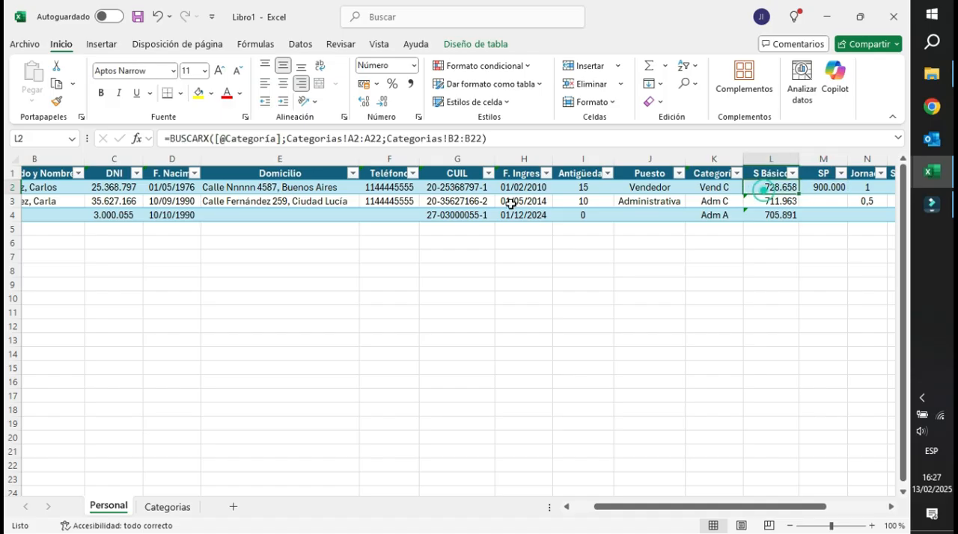
click(176, 139)
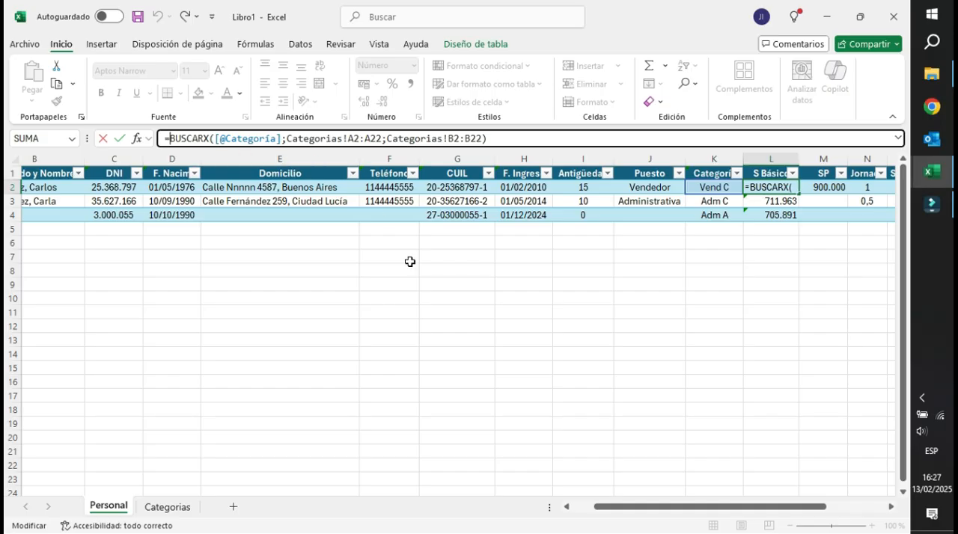
text(si)
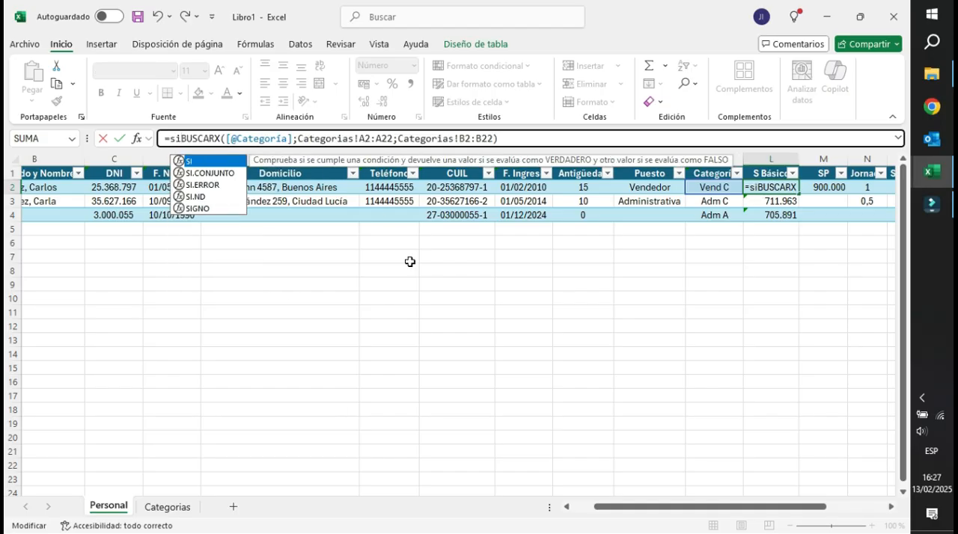
text(()
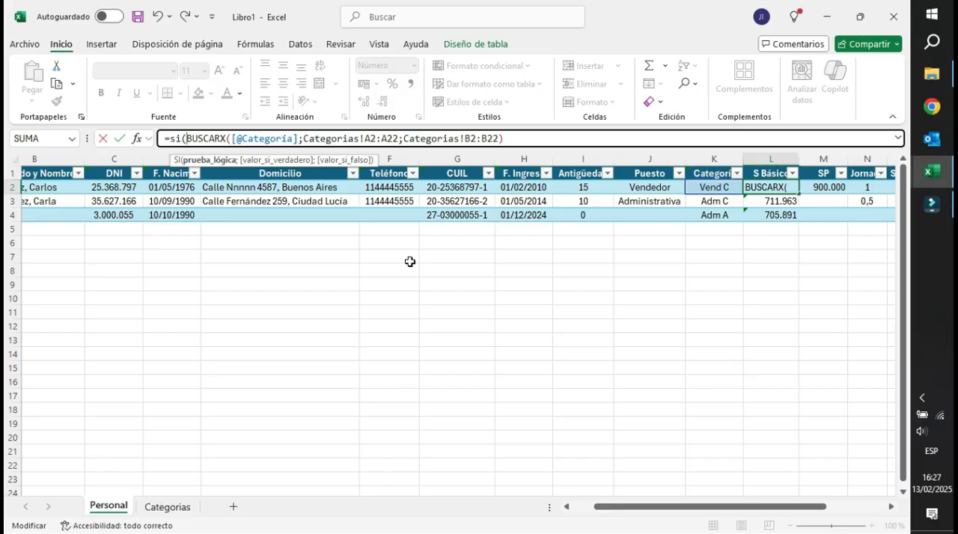
click(819, 188)
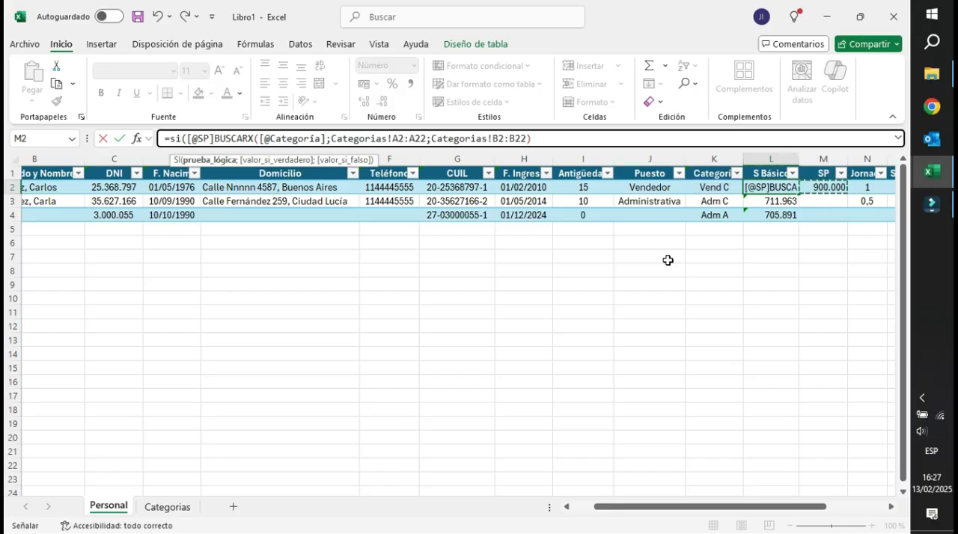
text(>0)
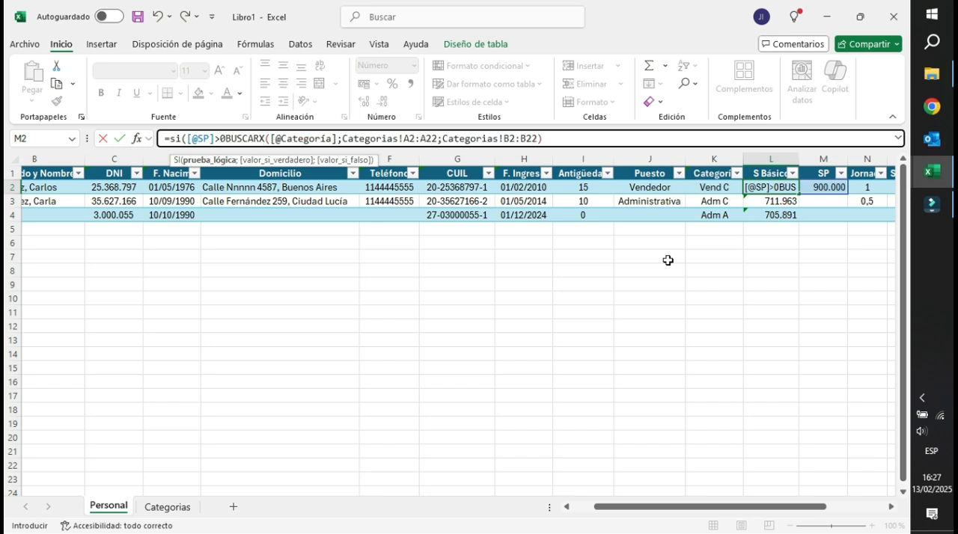
text(;)
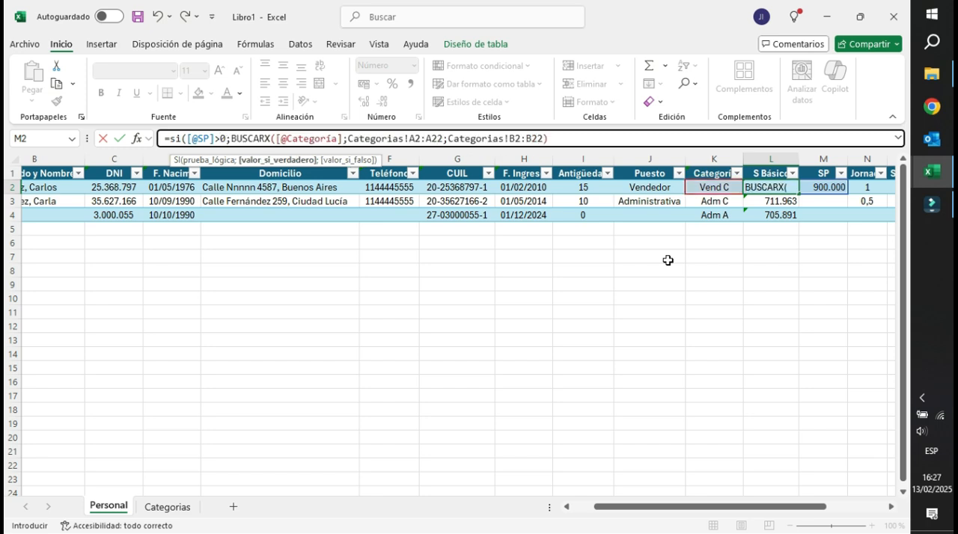
click(823, 188)
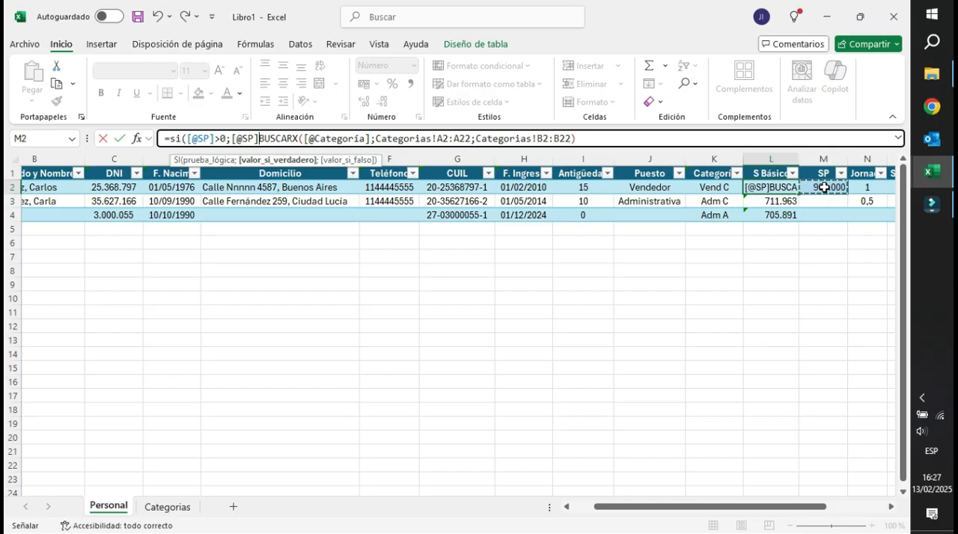
click(261, 138)
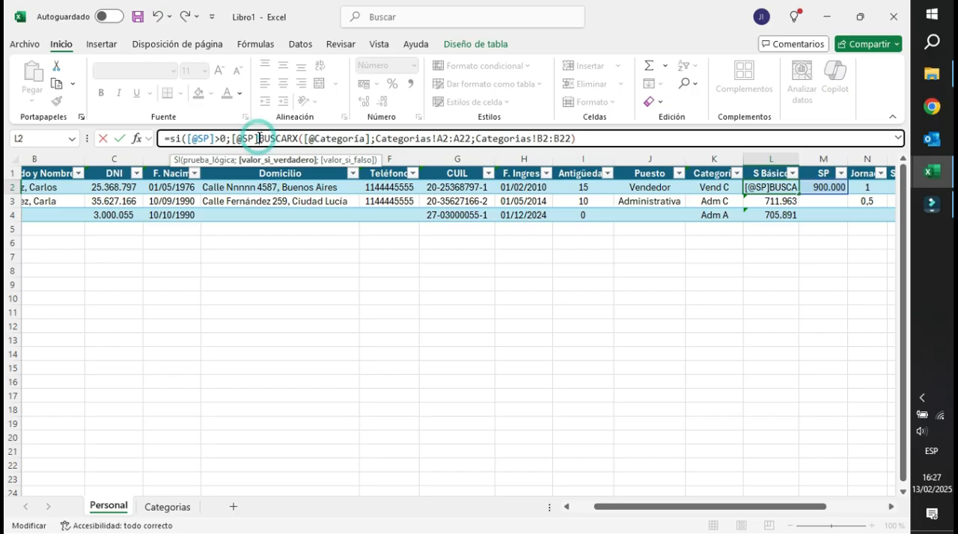
text(;)
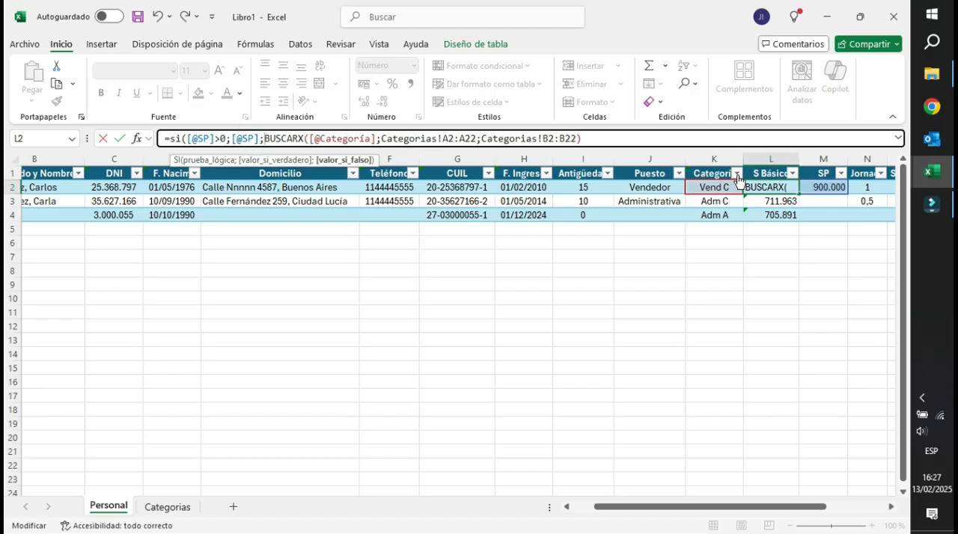
click(586, 139)
text())
key(Return)
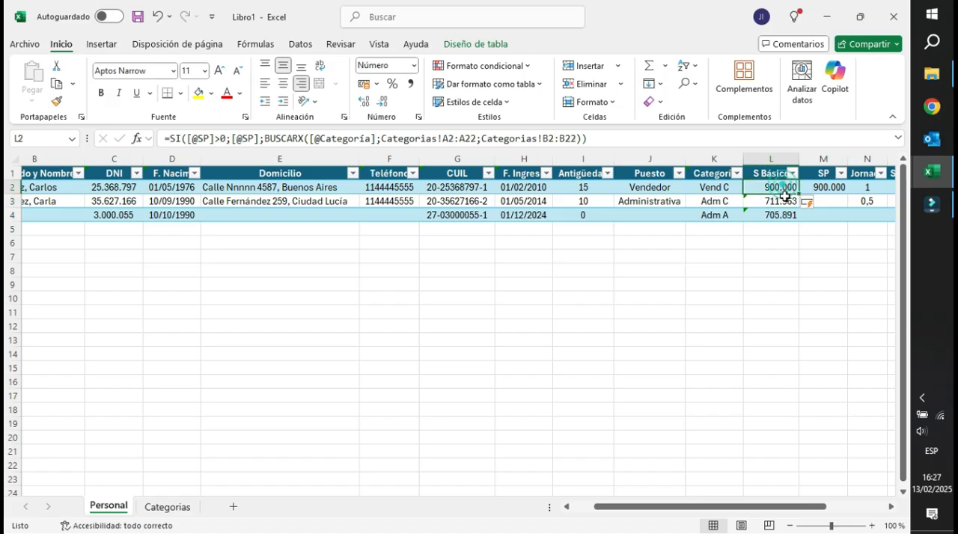
Check the S Básico formulas in L2, L3 and L4 and look over the table's columns.
click(775, 216)
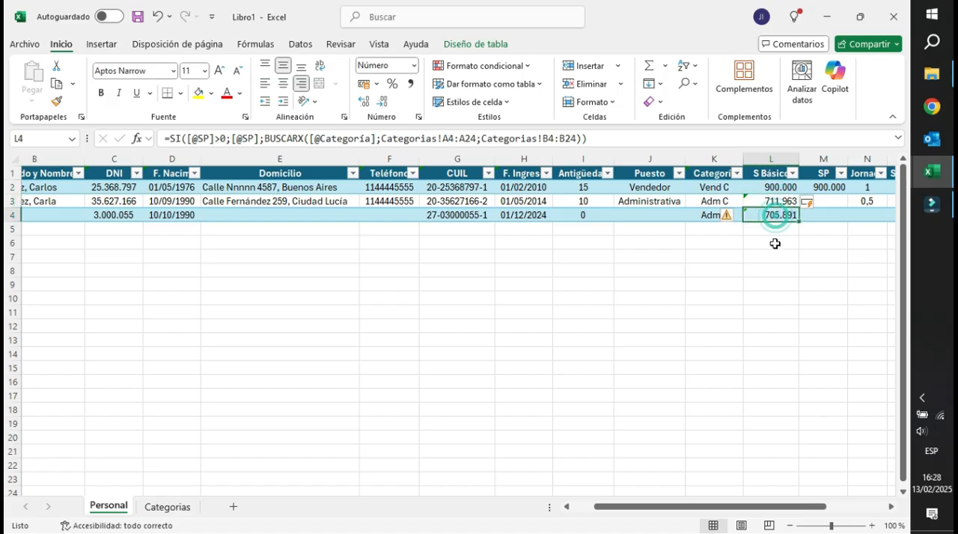
click(770, 202)
click(771, 187)
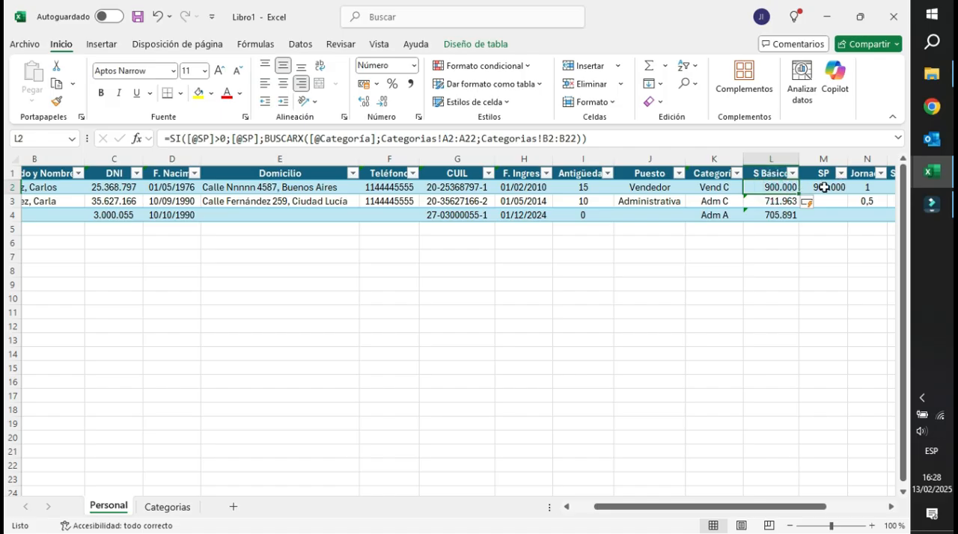
click(769, 203)
click(806, 201)
click(826, 199)
click(778, 202)
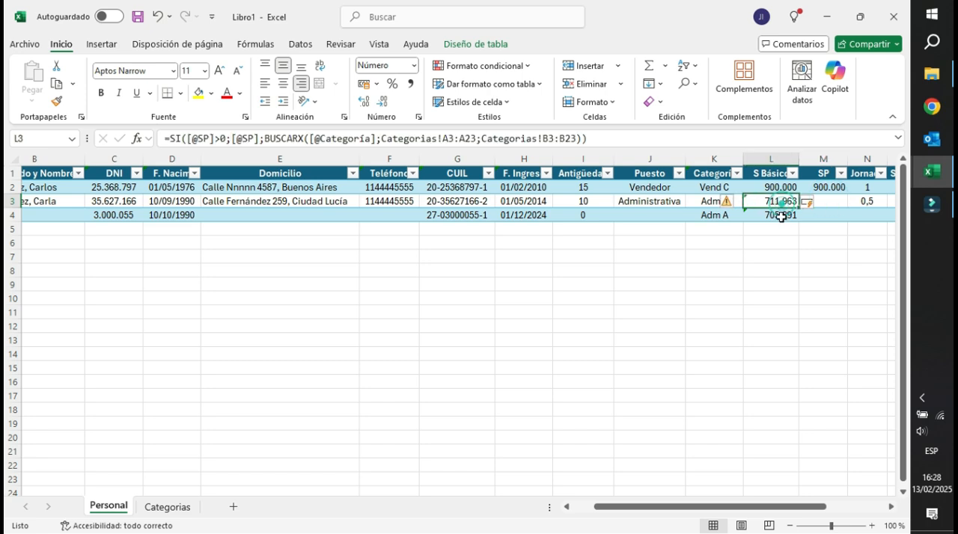
click(774, 216)
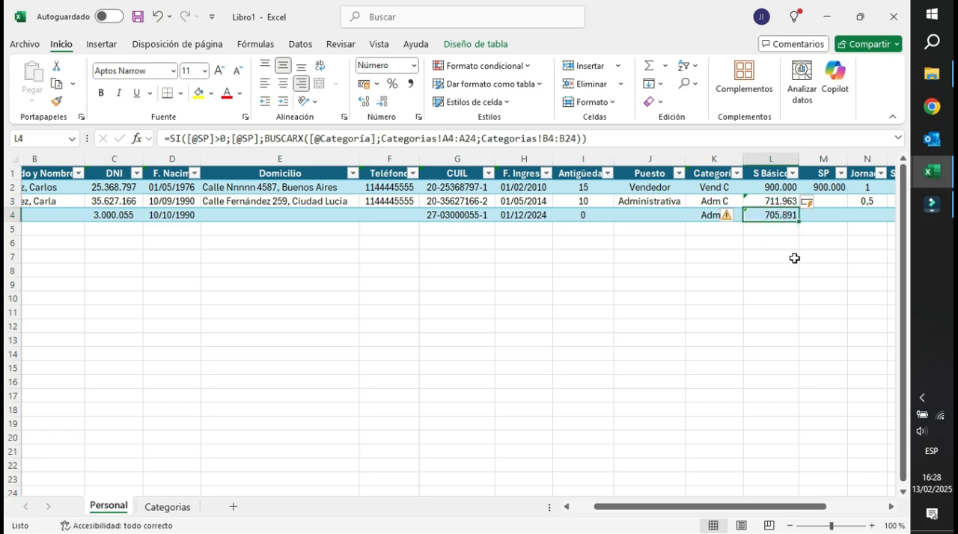
drag(726, 519, 741, 198)
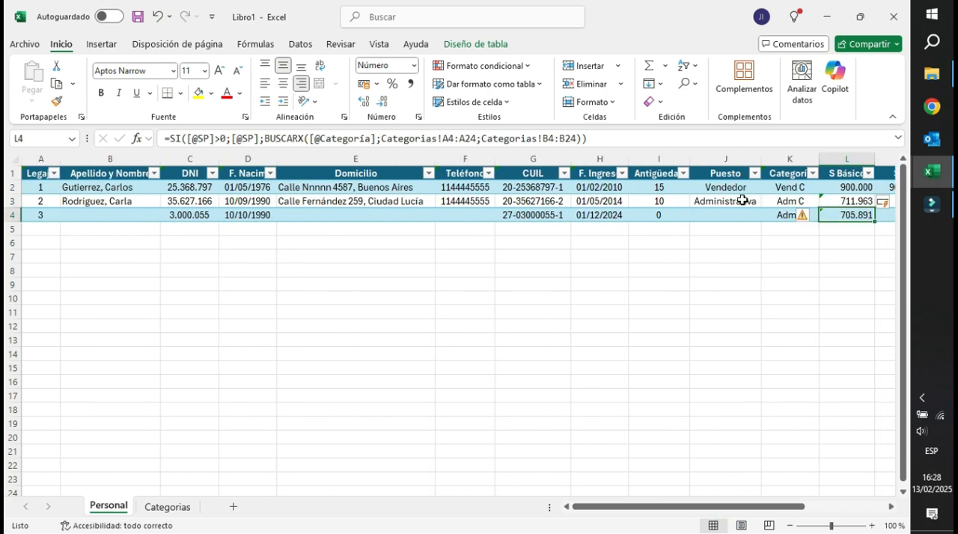
click(890, 507)
click(890, 506)
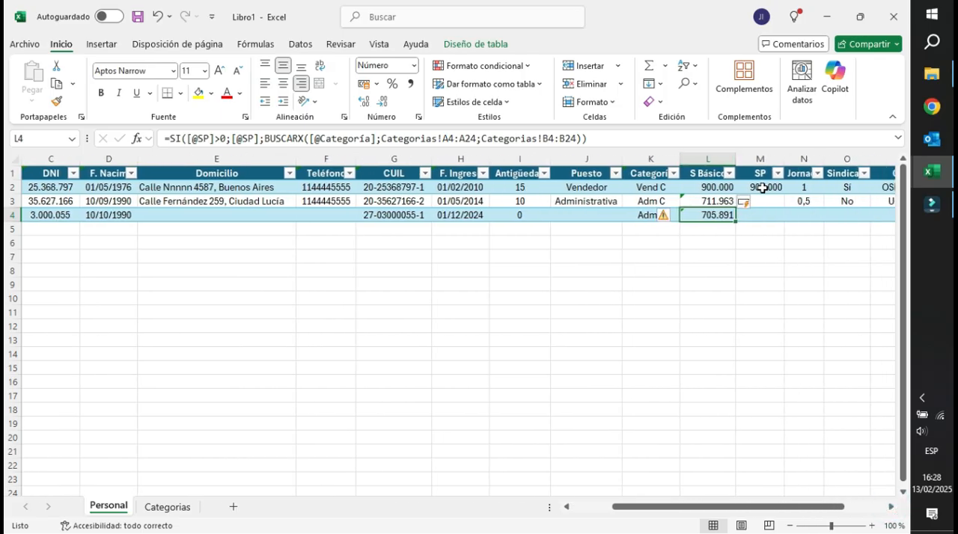
click(706, 158)
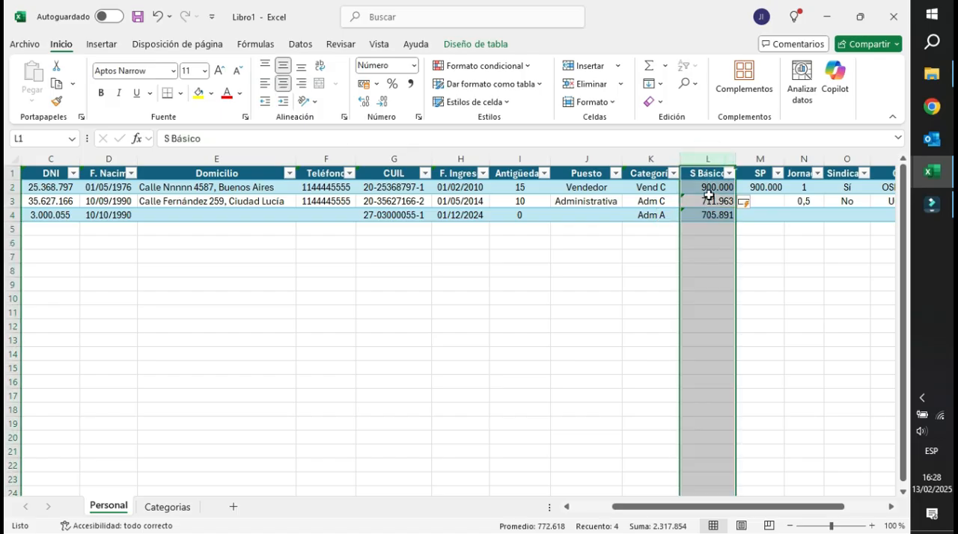
Overwrite the S Básico formula in L2 with 900000 and undo the entry.
click(708, 192)
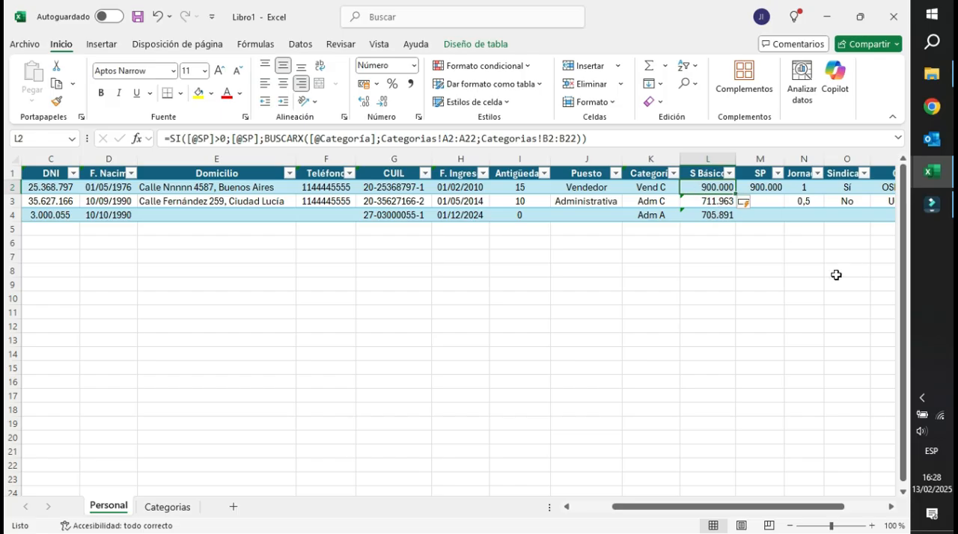
text(900)
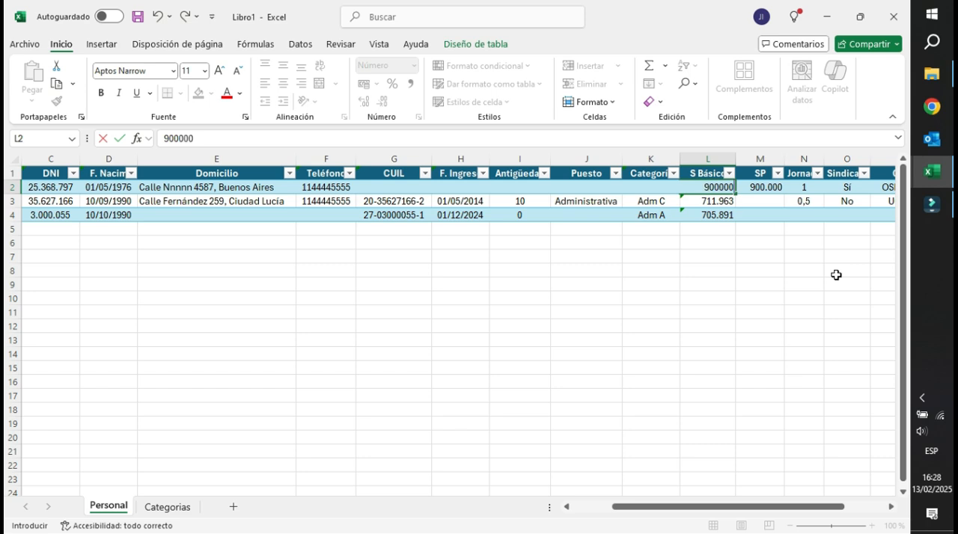
key(Return)
click(711, 185)
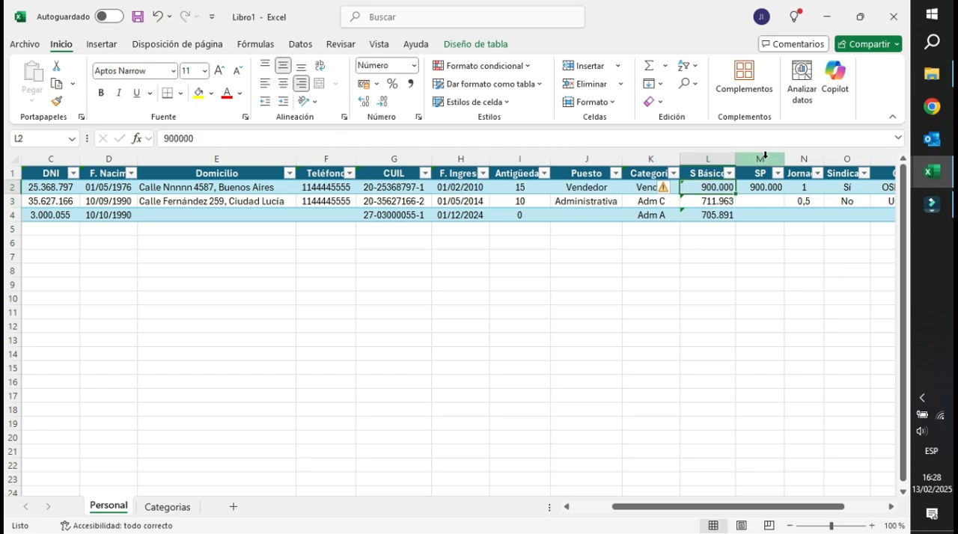
click(764, 155)
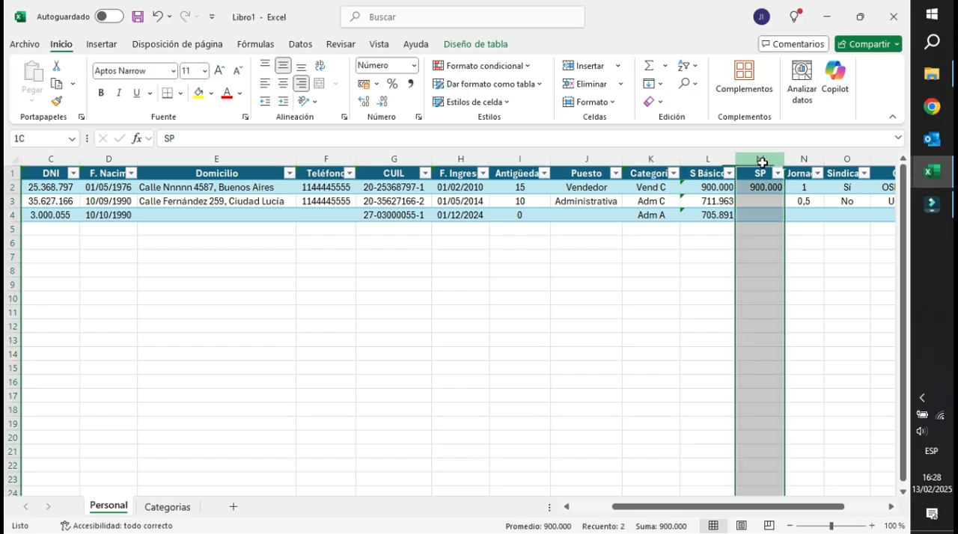
click(708, 185)
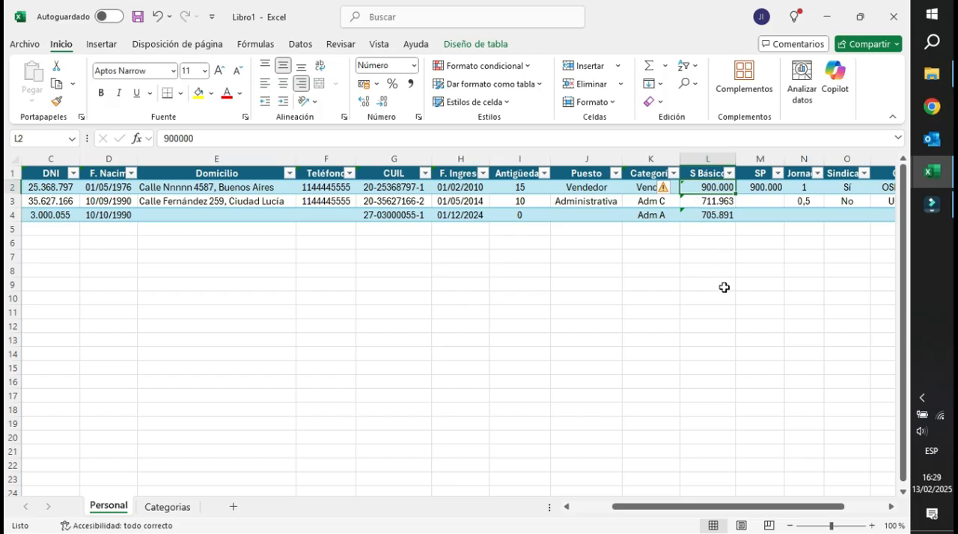
key(ctrl+z)
Compare the S Básico formulas in rows 2 to 4 with the SP value in M2 and the Categorias sheet.
click(711, 158)
click(706, 210)
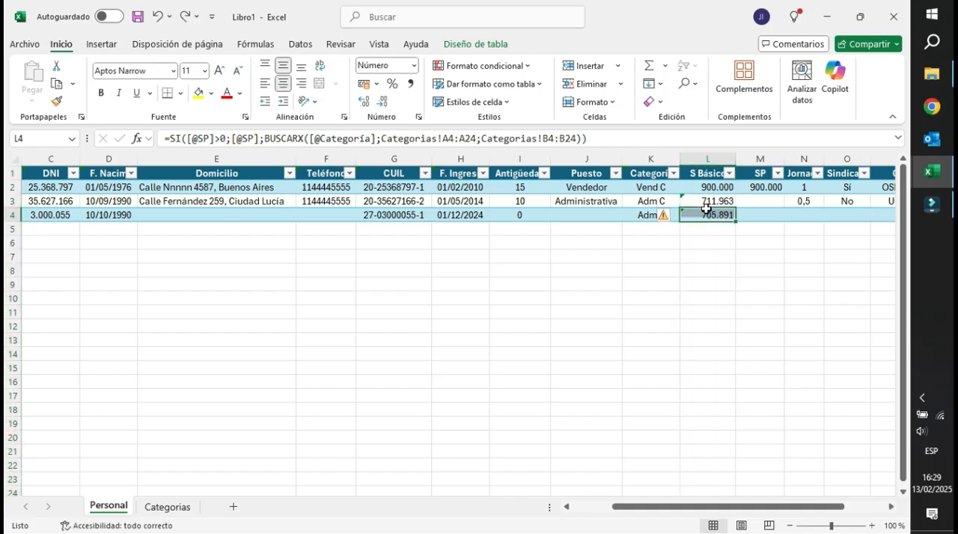
click(709, 187)
click(712, 204)
click(714, 215)
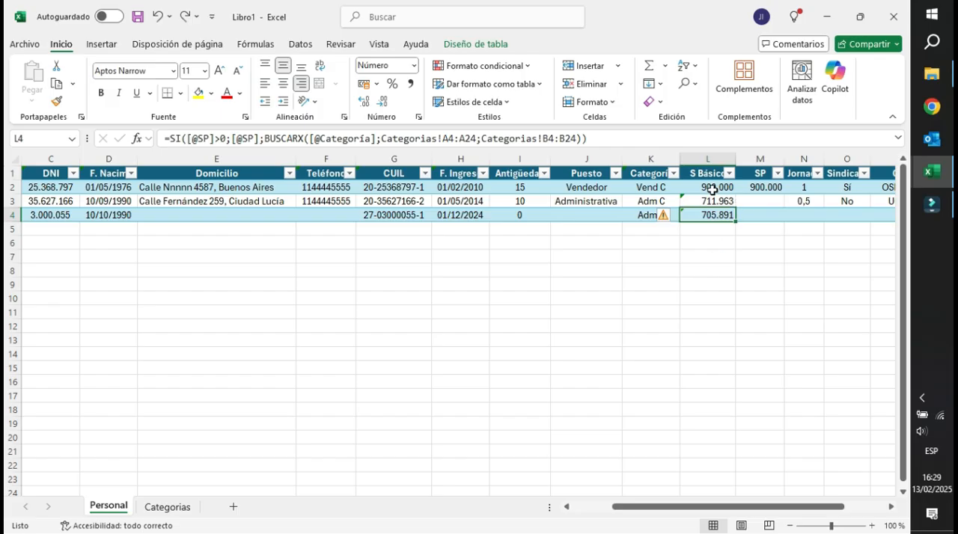
click(762, 187)
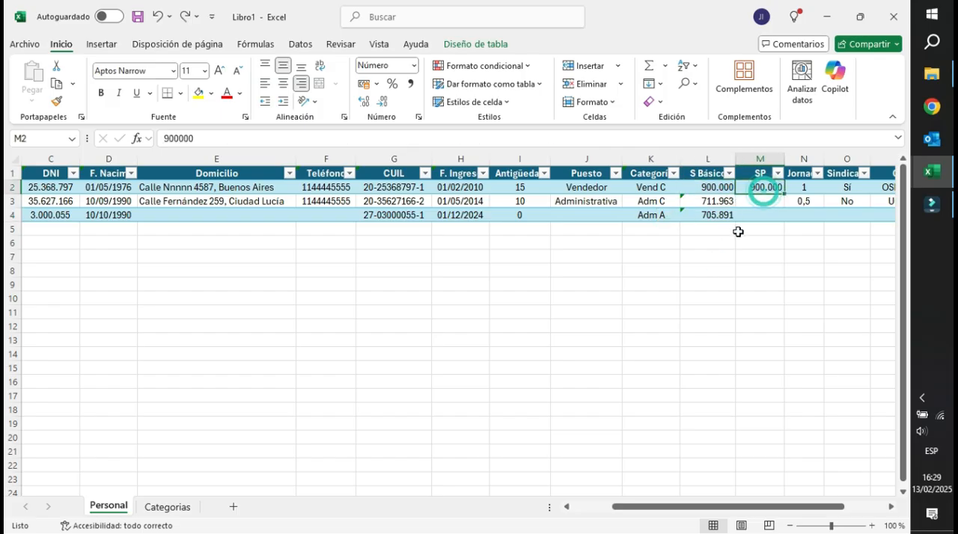
click(167, 508)
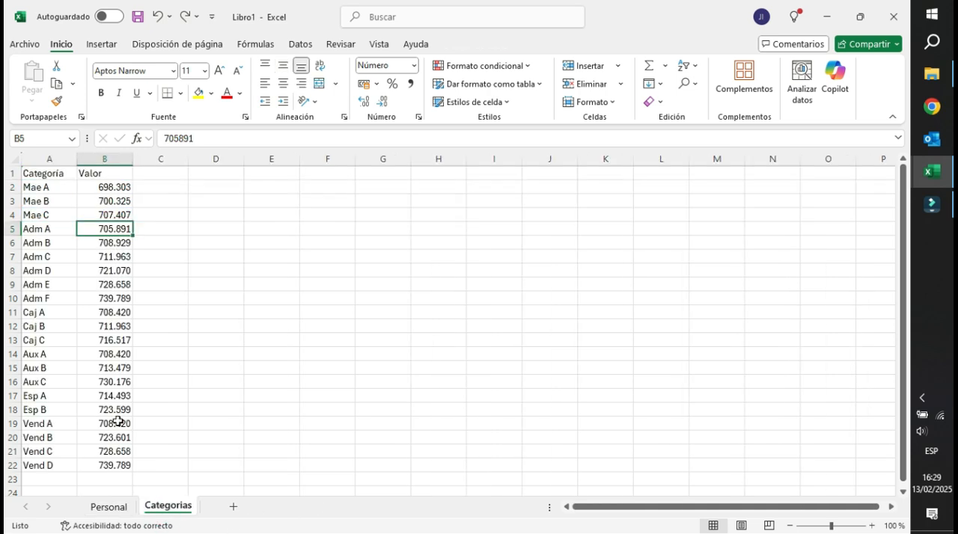
click(112, 507)
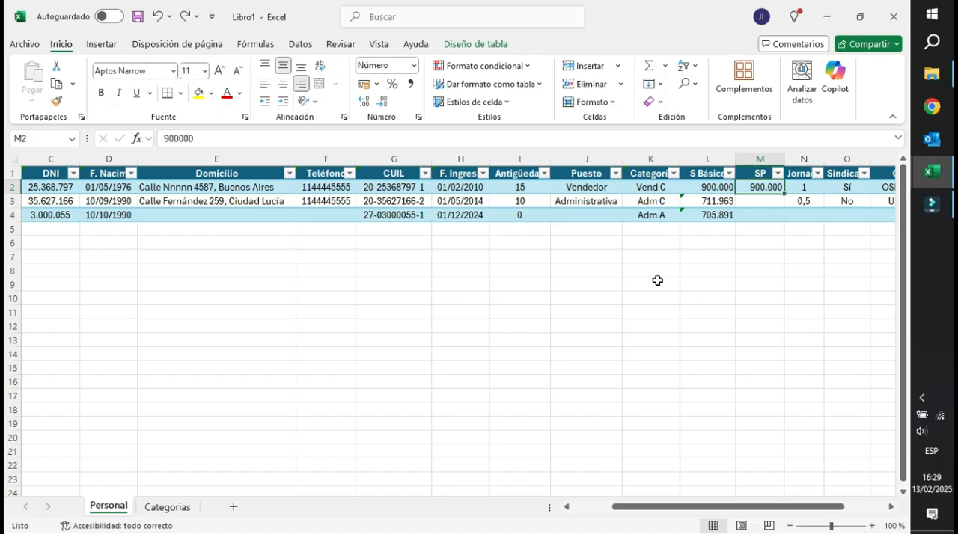
Add two employee rows below the table's last row with Legajo numbers 4 and 5 in A5 and A6.
key(Right)
key(Right)
key(Right)
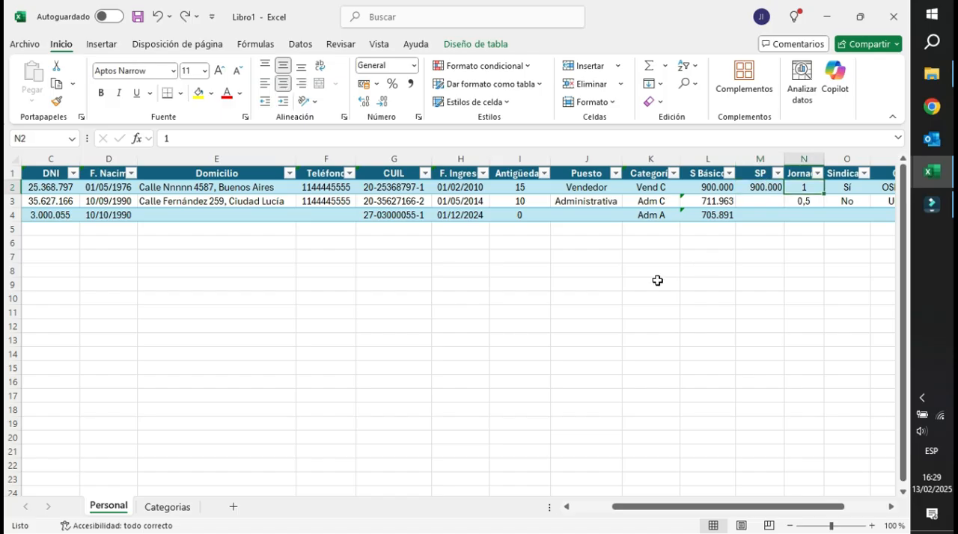
key(Left)
key(Left)
key(Left)
key(Left)
key(Left)
key(Left)
key(Left)
key(Left)
key(Left)
key(Left)
key(Left)
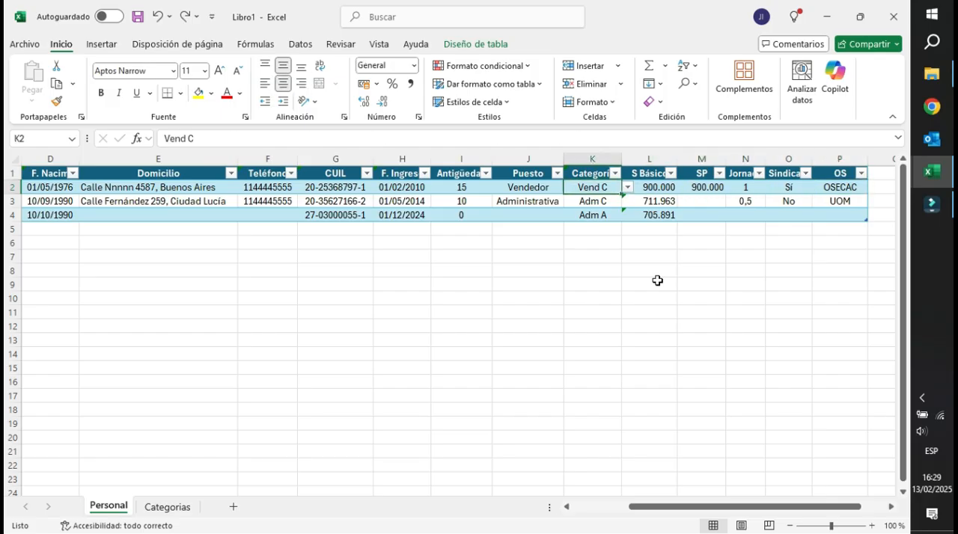
key(Left)
key(Left)
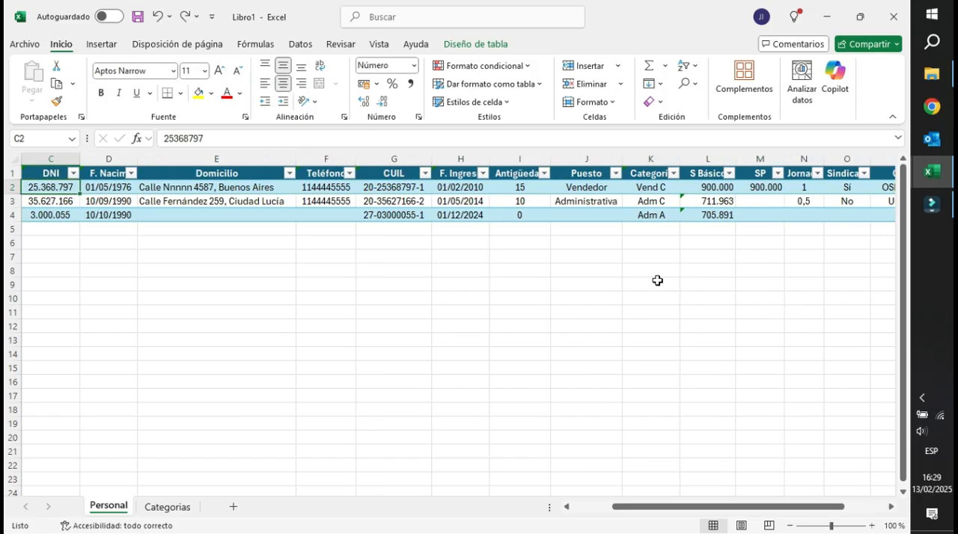
key(Left)
key(Left)
key(Down)
key(Down)
key(Down)
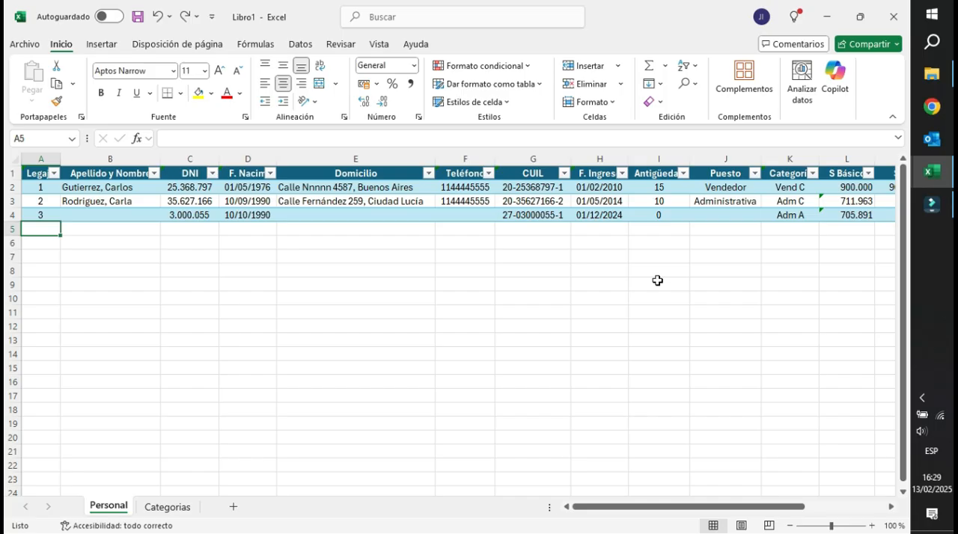
text(4)
key(Tab)
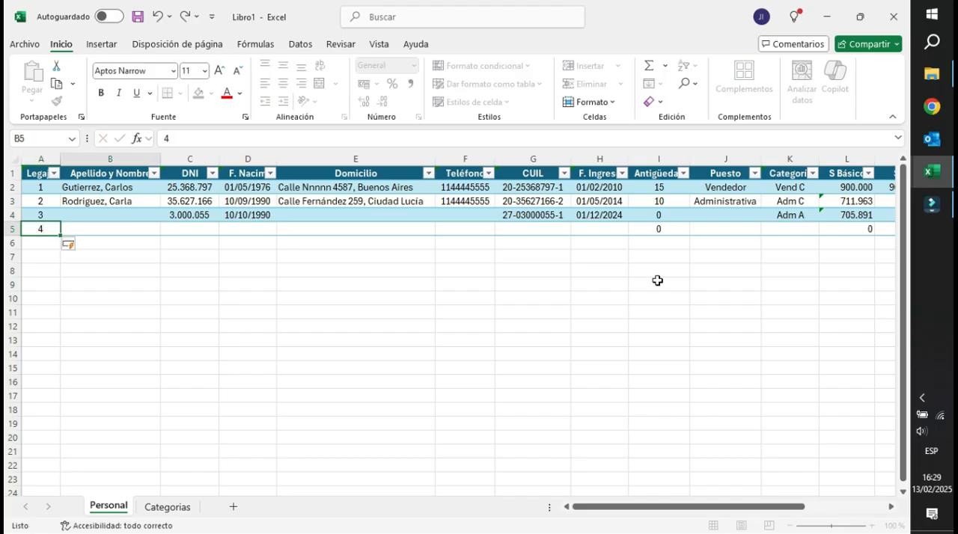
click(45, 245)
text(5)
key(Tab)
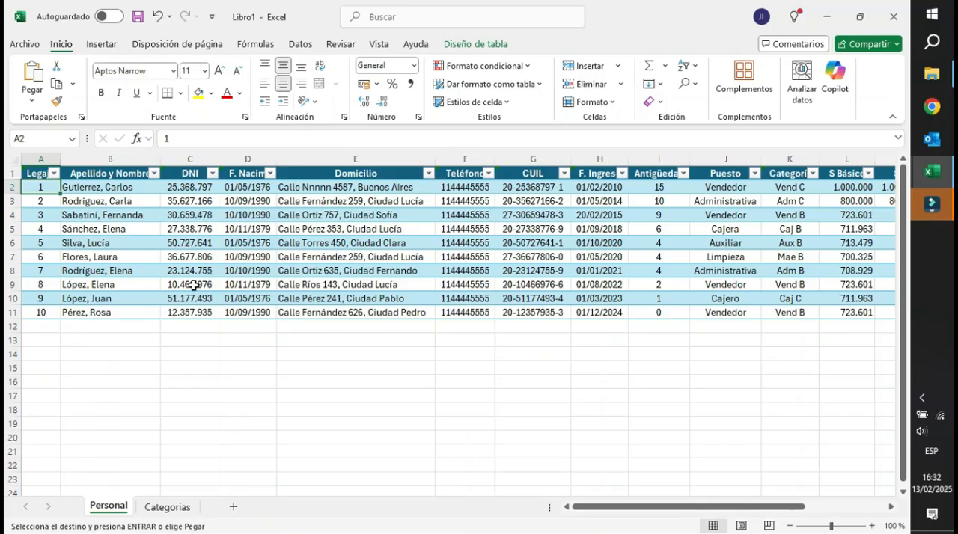
Review the completed ten-employee table, checking the SP amounts in M2 and M3, the union membership column and the OS entries.
mouse_move(657, 506)
mouse_down()
mouse_move(721, 515)
mouse_move(606, 513)
mouse_move(674, 511)
mouse_up()
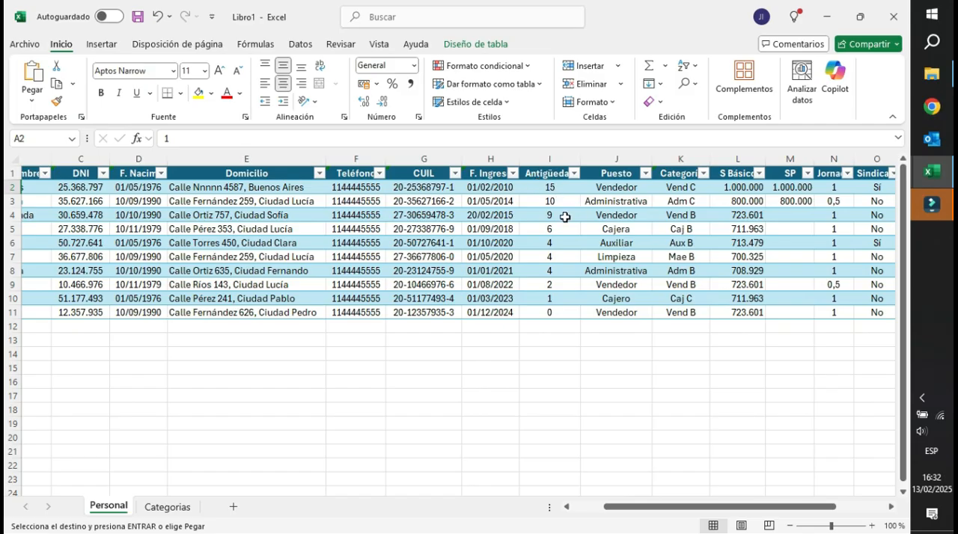
drag(637, 513, 606, 513)
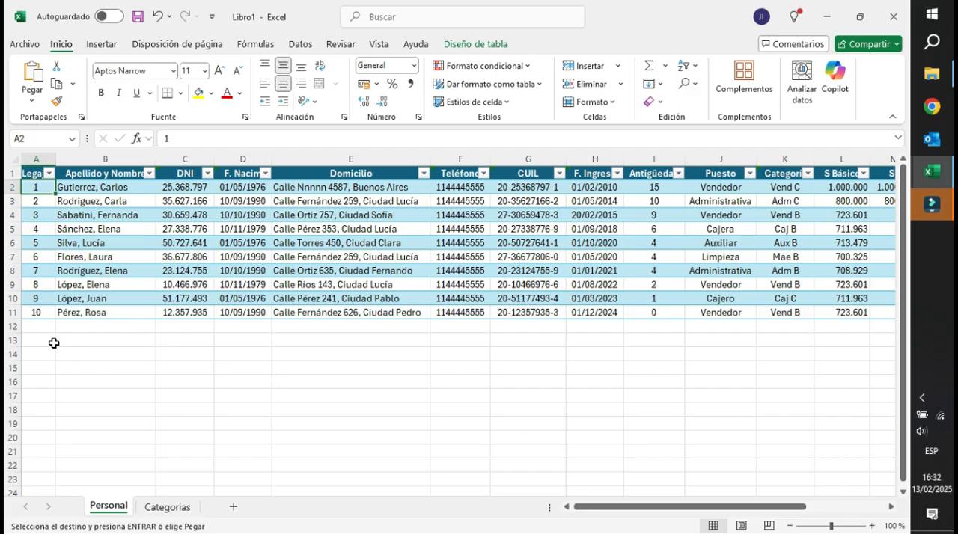
drag(724, 512, 771, 516)
click(725, 188)
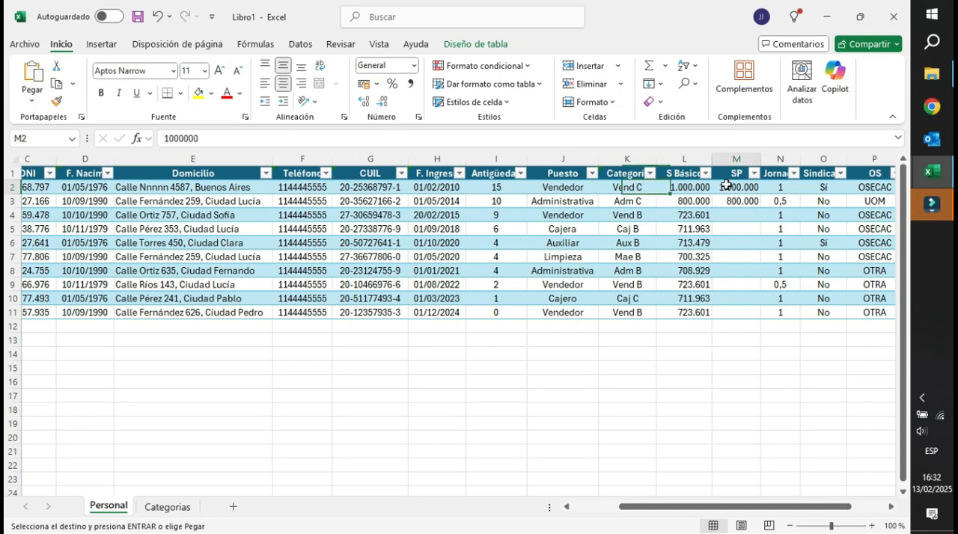
click(727, 201)
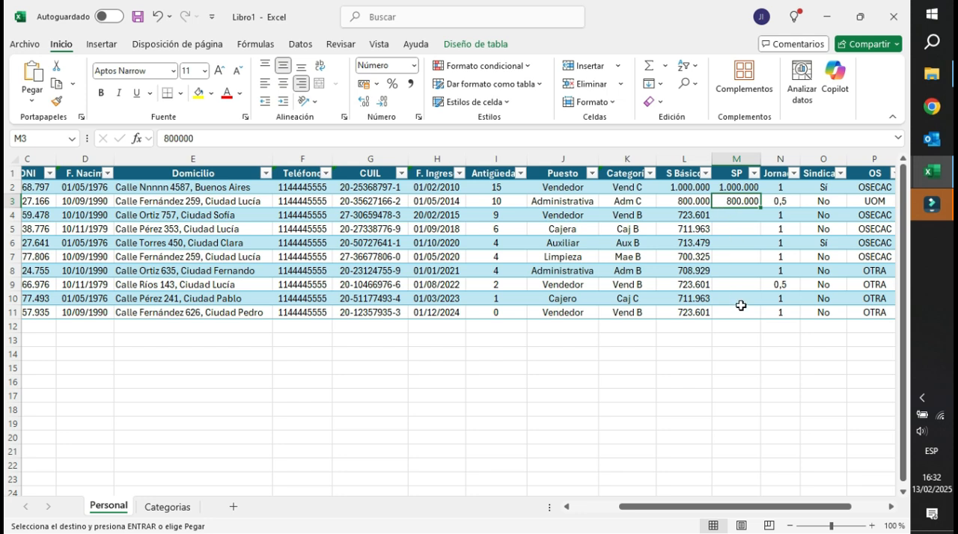
drag(770, 508, 771, 507)
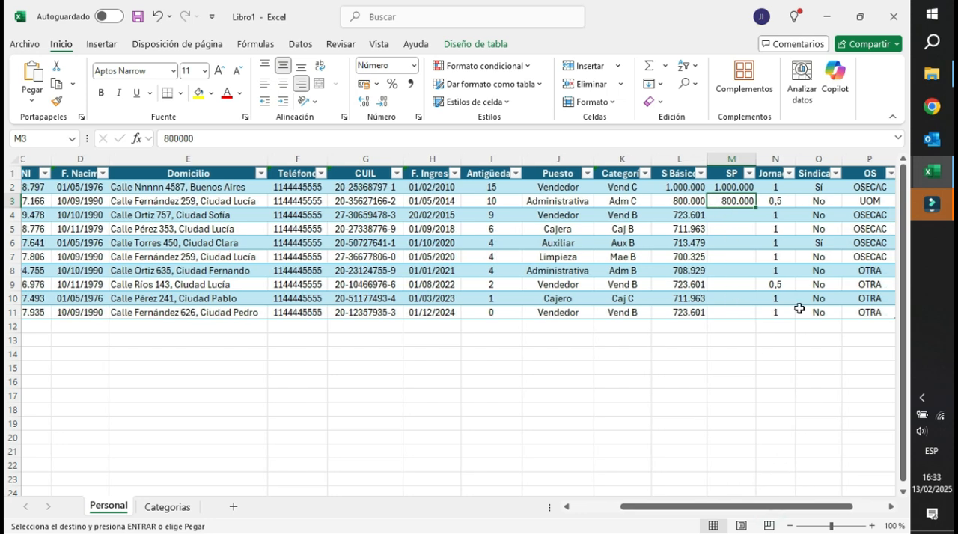
click(819, 188)
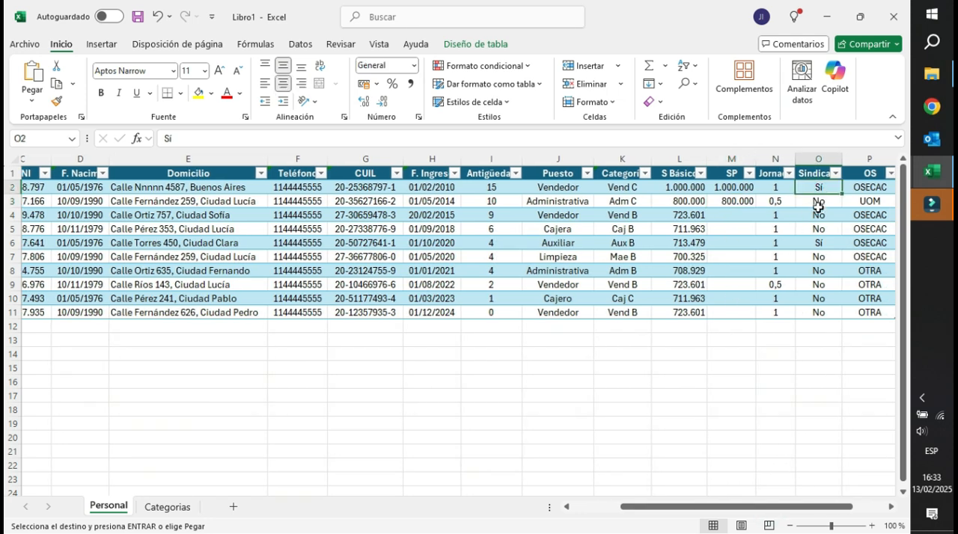
click(872, 192)
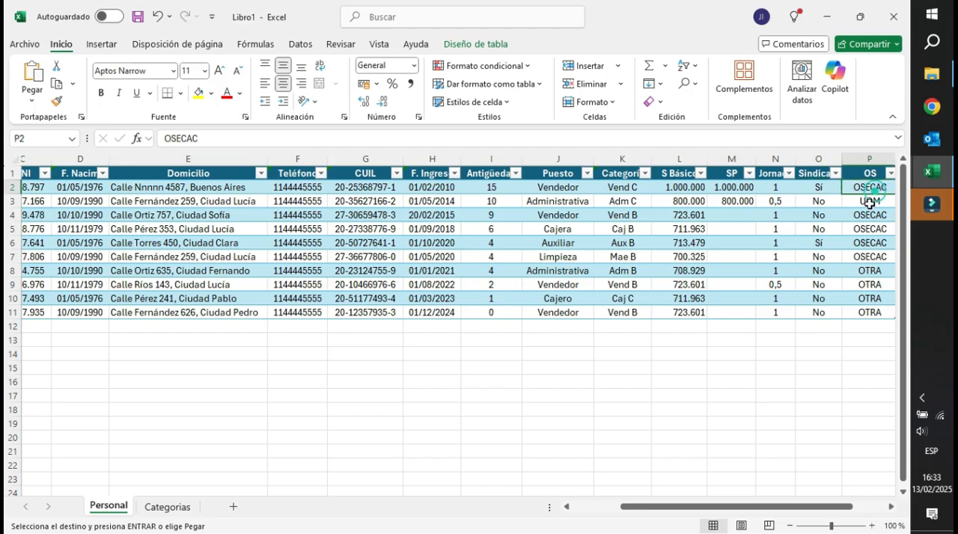
drag(868, 270, 867, 285)
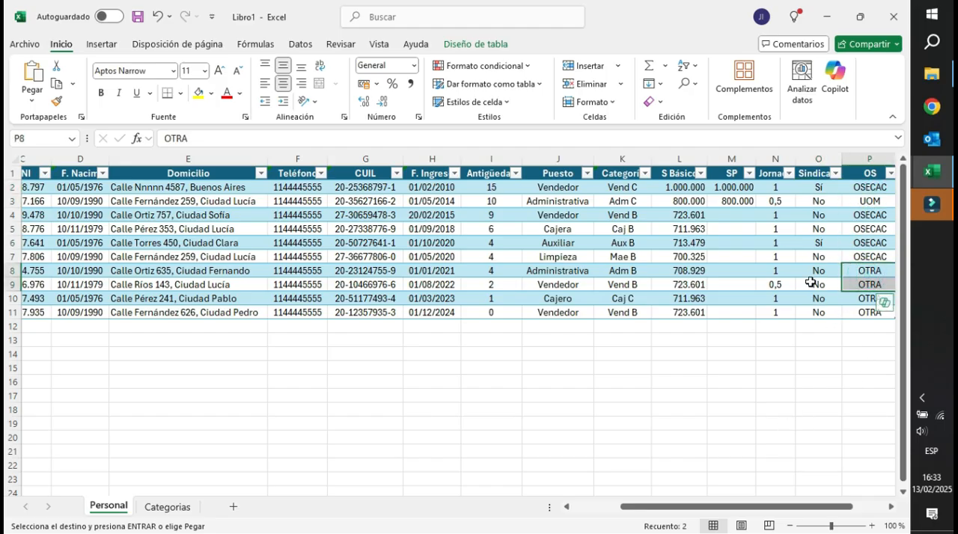
drag(836, 507, 740, 510)
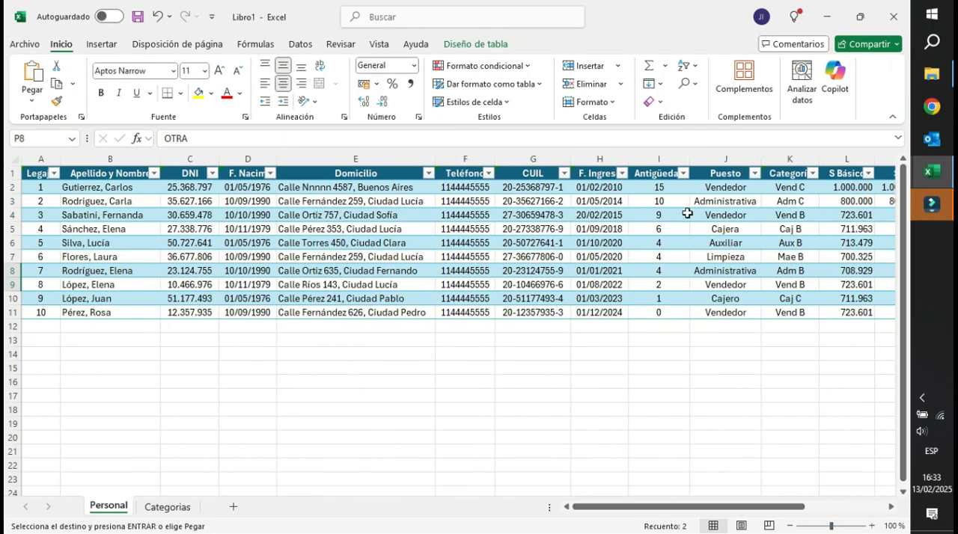
Change the Categoría in K9 to Vend A and compare it with the S Básico value in L9.
click(840, 281)
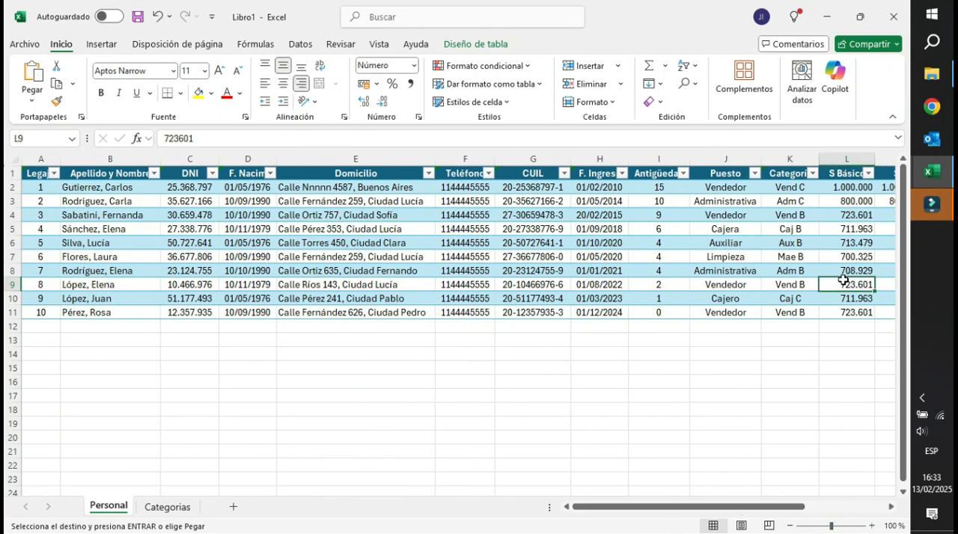
click(797, 285)
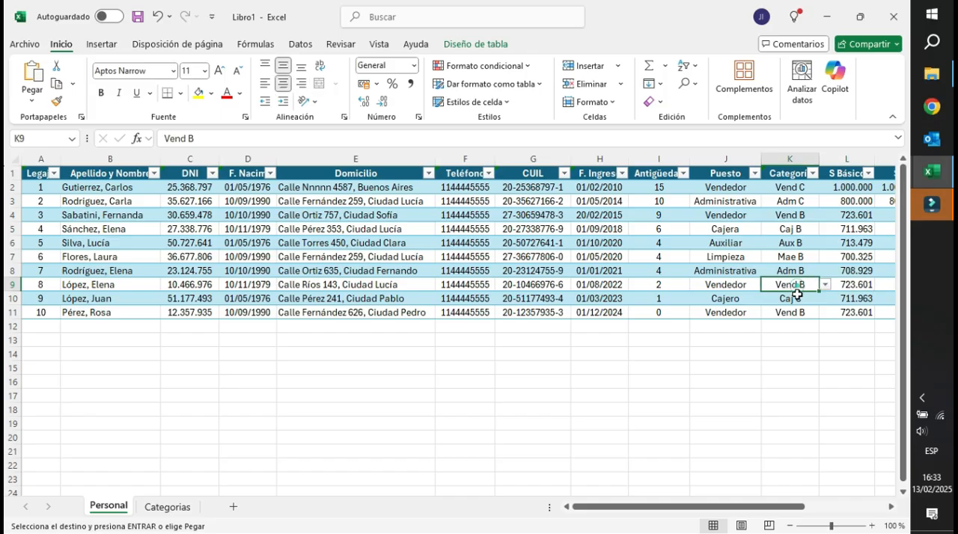
click(841, 281)
click(811, 284)
click(824, 285)
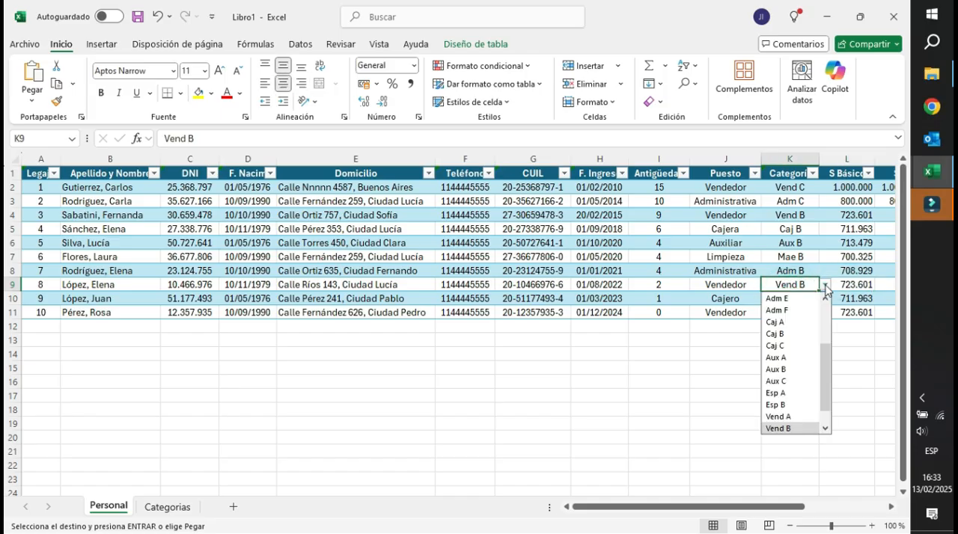
click(785, 417)
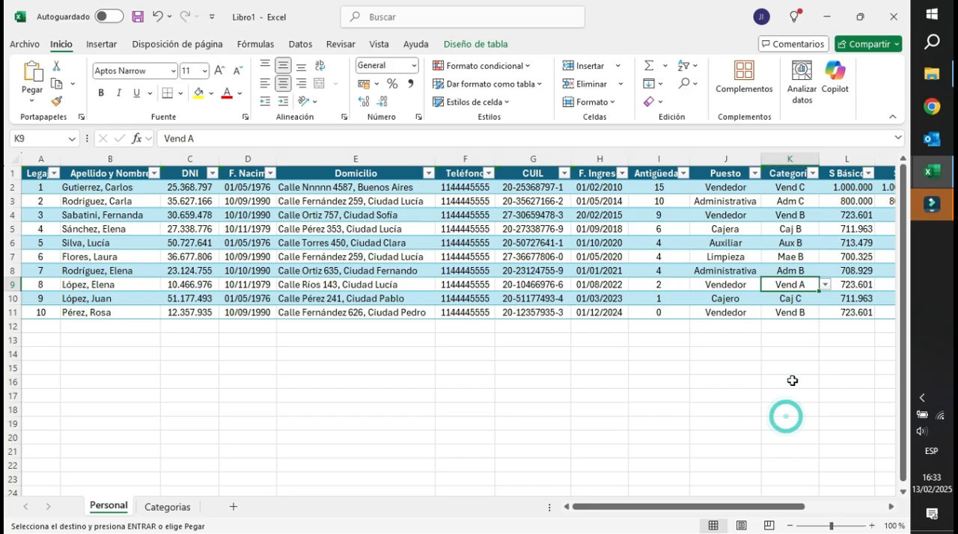
click(827, 297)
click(768, 283)
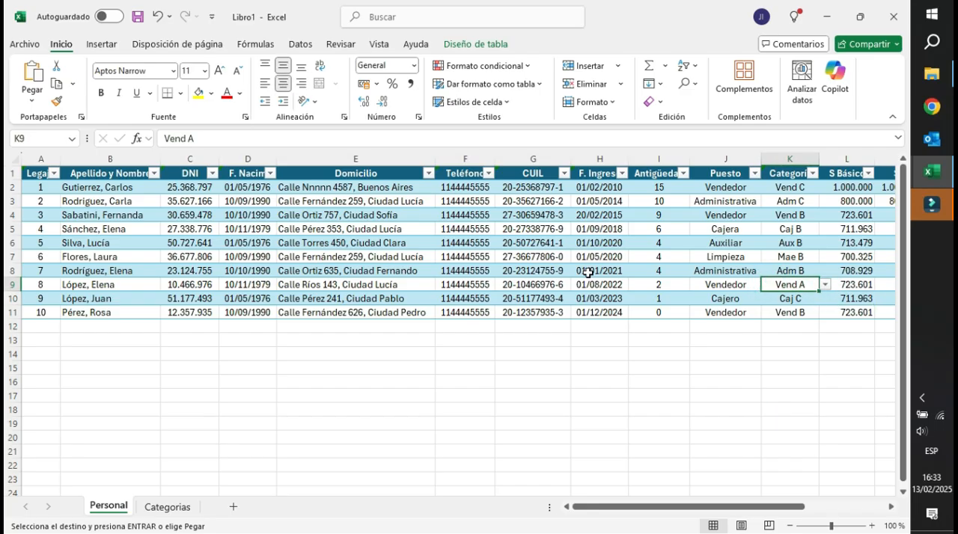
Increase the height of rows 1 to 11 evenly in two stages and slightly narrow the Legajo column.
click(681, 512)
click(22, 176)
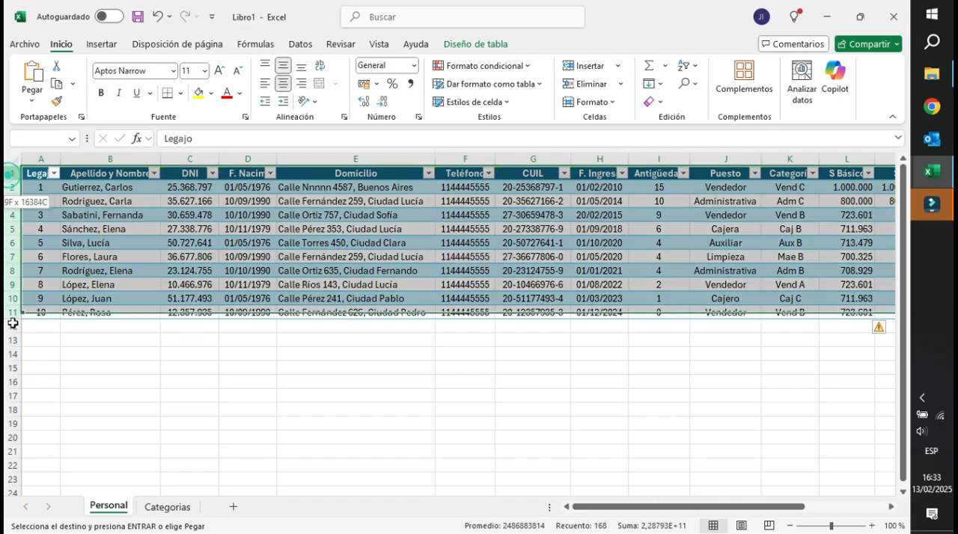
drag(15, 305, 15, 308)
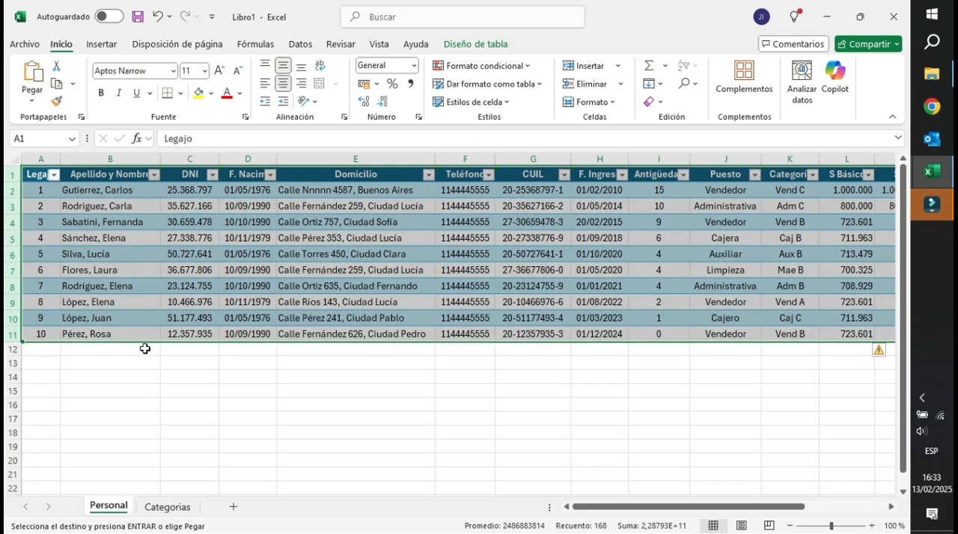
drag(19, 294, 21, 296)
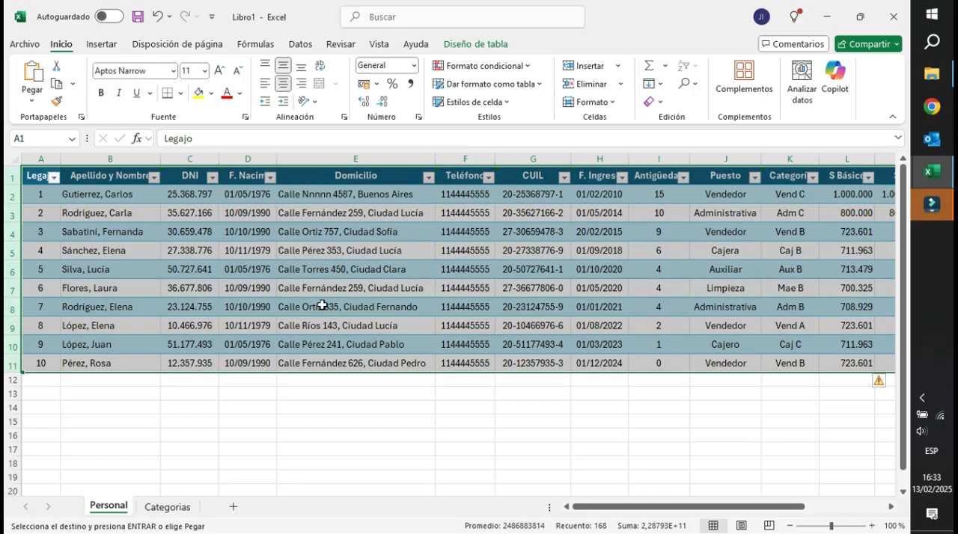
click(492, 393)
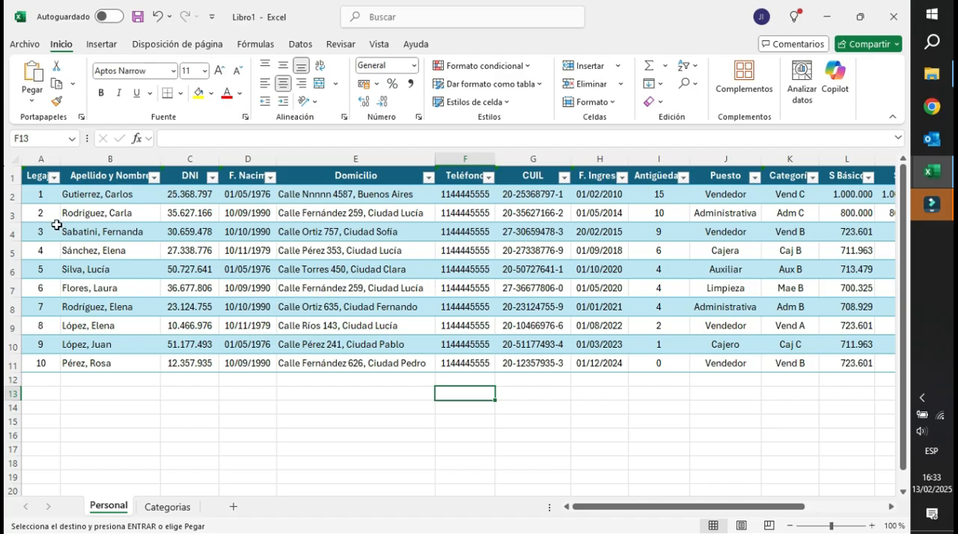
drag(60, 158, 58, 158)
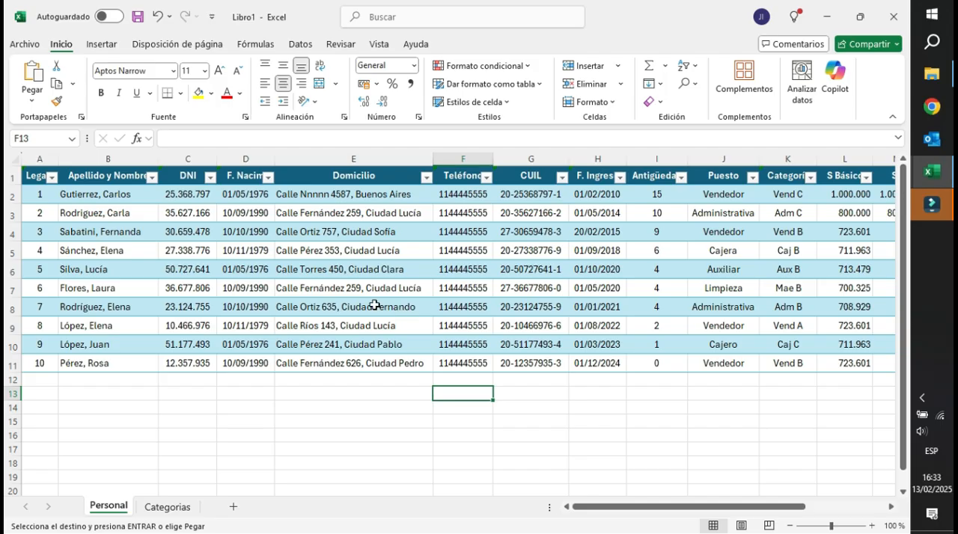
mouse_move(712, 506)
mouse_down()
mouse_move(720, 523)
mouse_move(709, 515)
mouse_up()
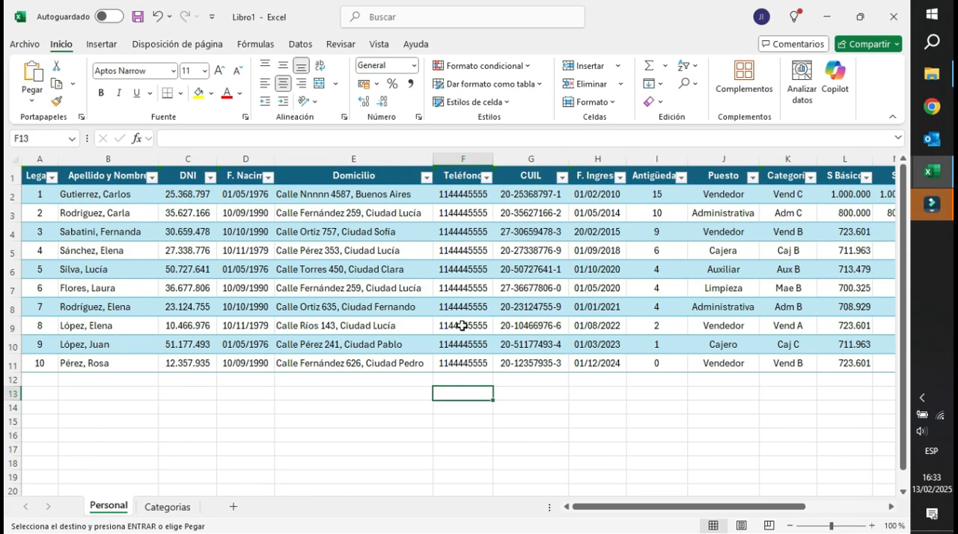